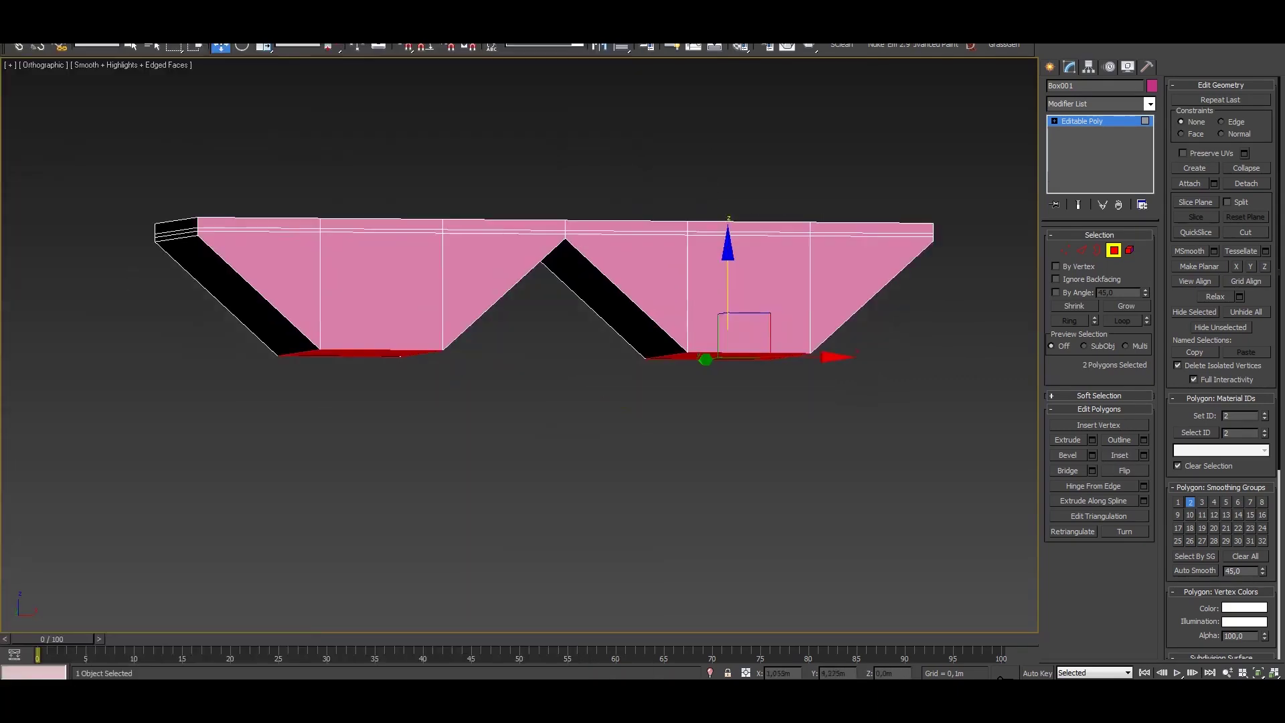
Set up vertex scaling of the Editable Poly box in the front view.
key("f")
key("1")
scroll(519, 345, "up", 5)
key("r")
left_click(298, 45)
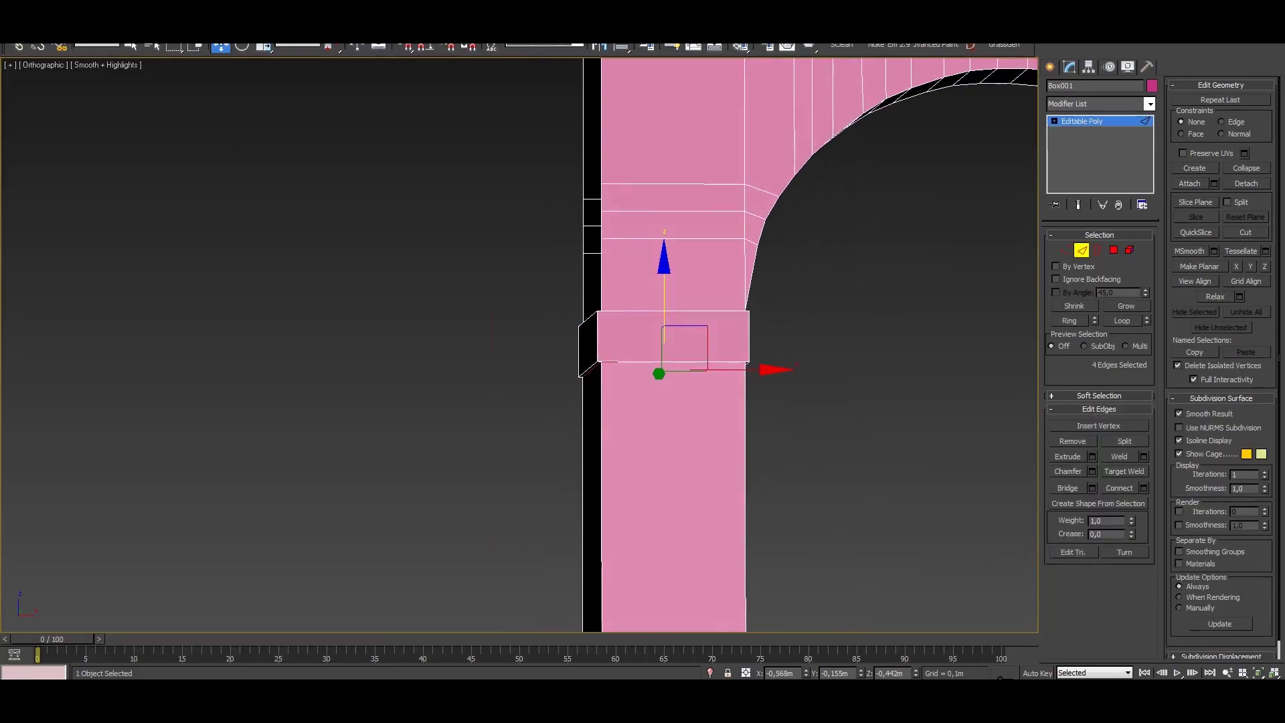
Select the middle band polygon on the front of the pillar's capital.
middle_click_drag(669, 401, 642, 402, "alt")
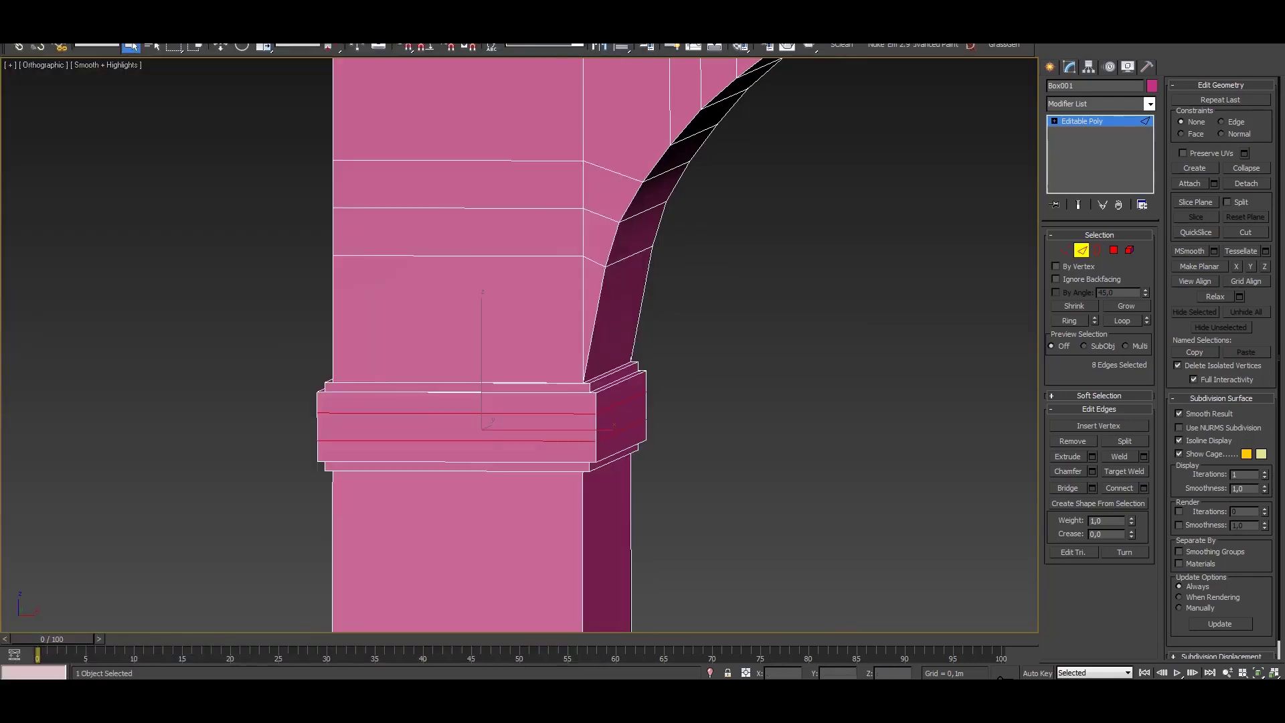
key("4")
left_click(455, 427)
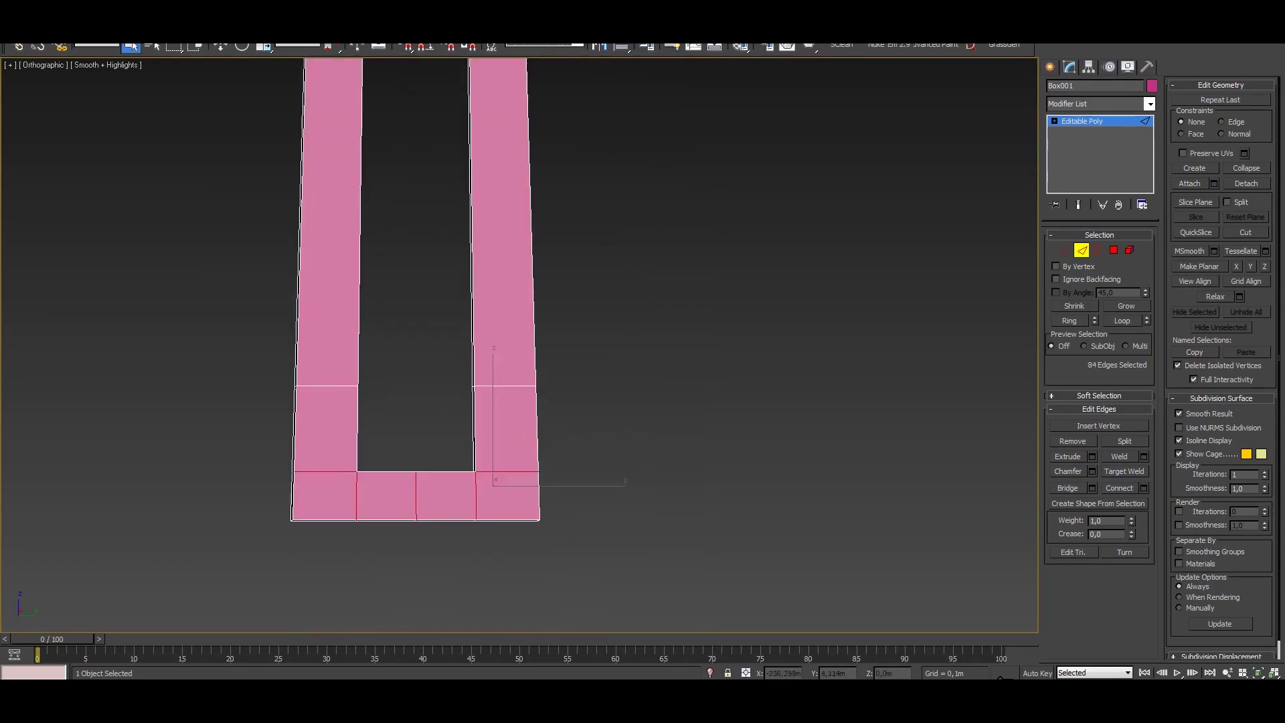
Scale the vertices at the lower end of the pillar's opening to 98 percent along Y.
left_click_drag(415, 395, 415, 472)
key("r")
scroll(469, 387, "up", 2)
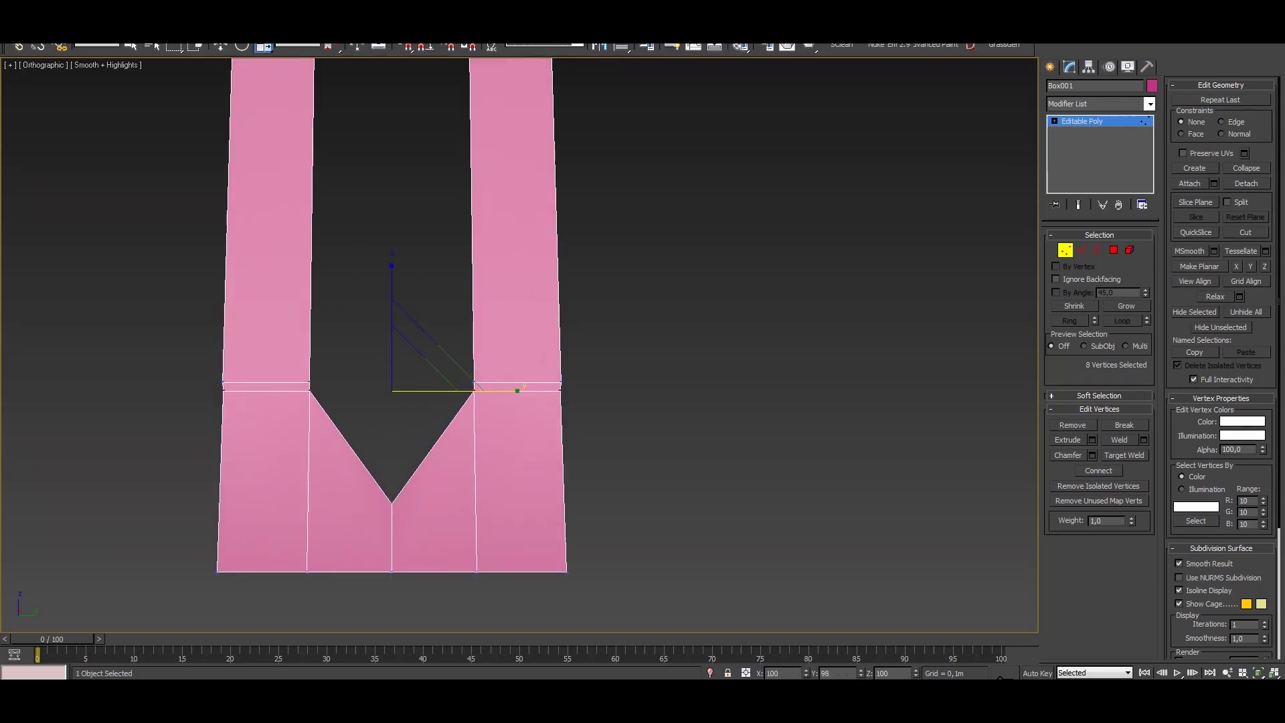
Open numeric scale entry and get ready to move the vertices at the pillar opening's upper edge in the left view.
key("F12")
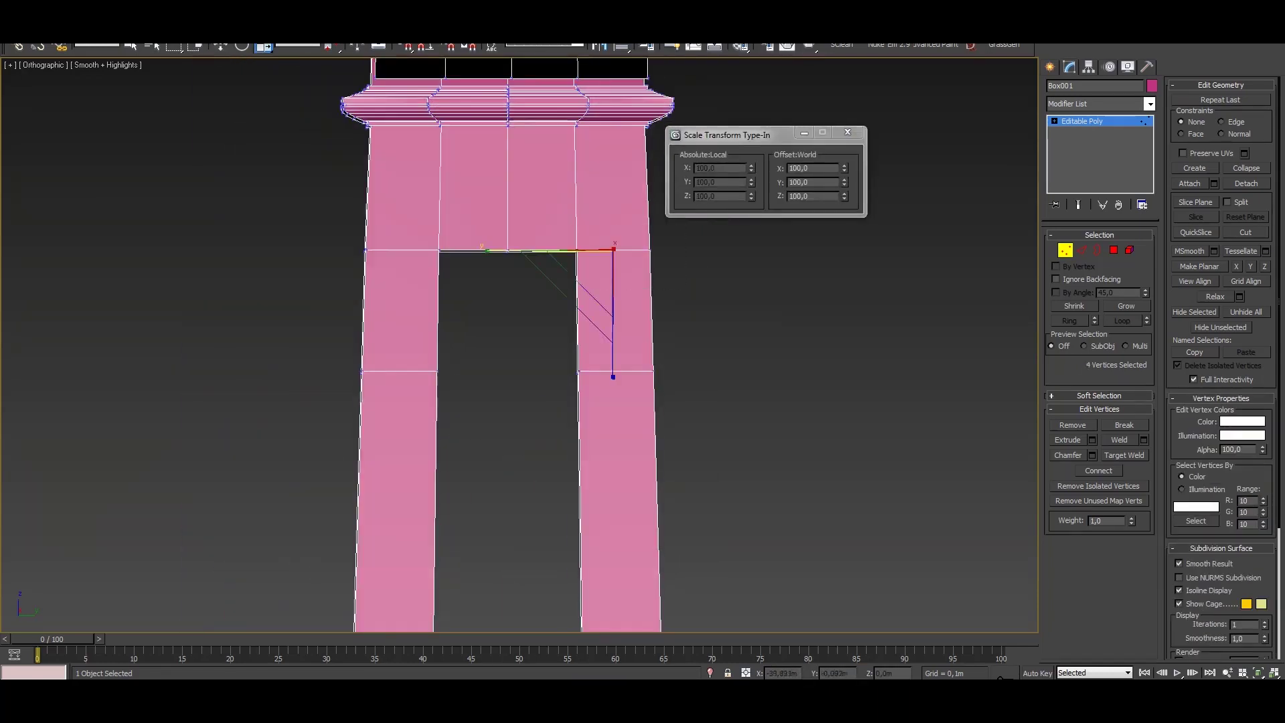
key("w")
key("l")
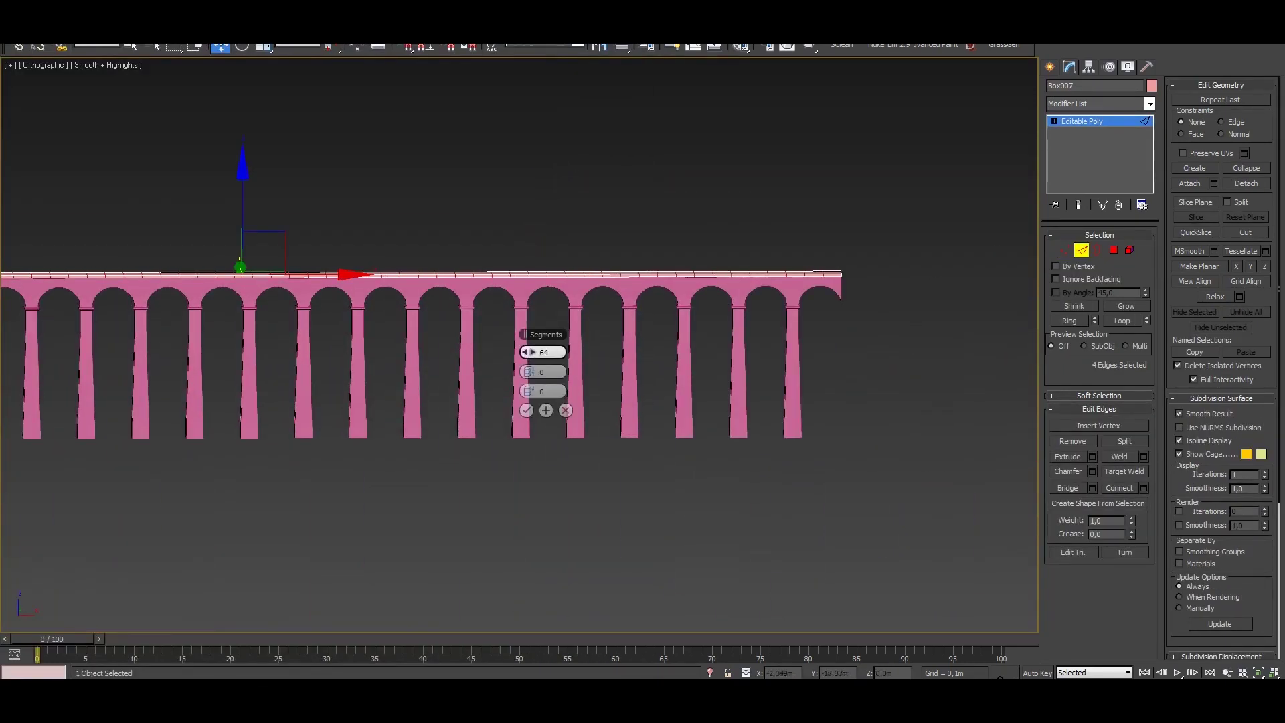
Try to divide the long edges of the slab on top of the bridge with 89 connecting segments.
key("z")
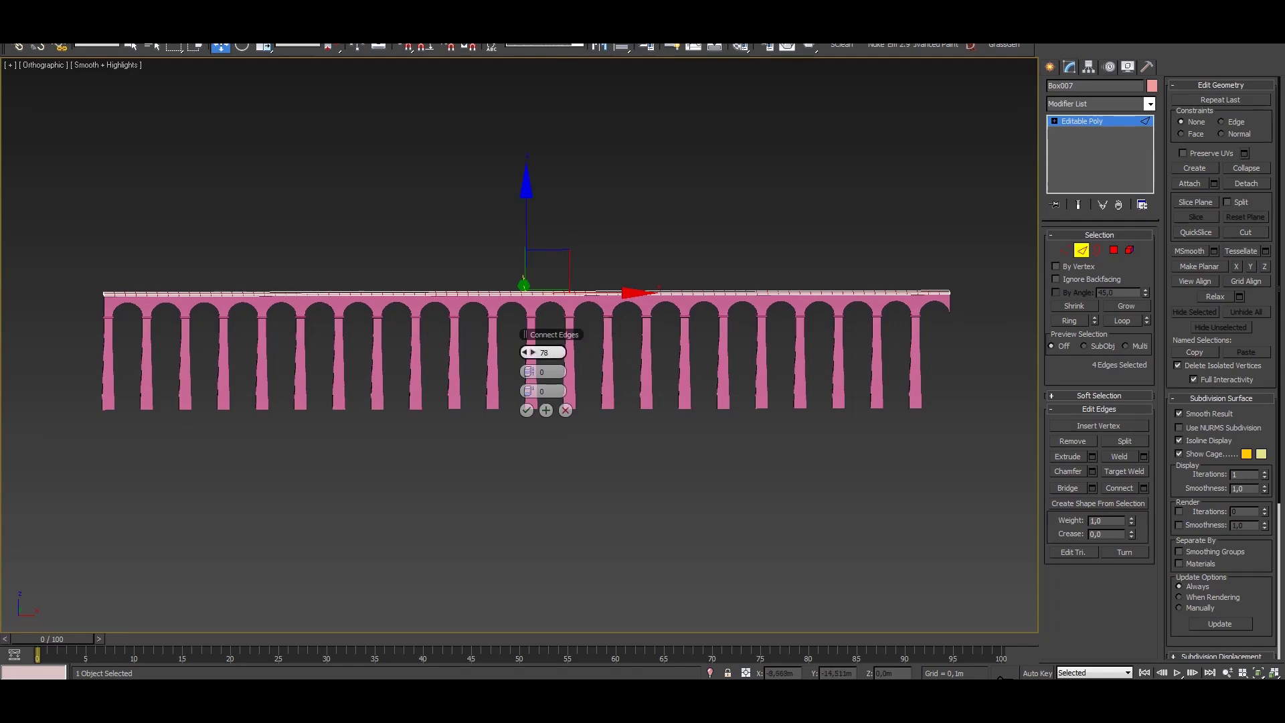
scroll(534, 333, "up", 5)
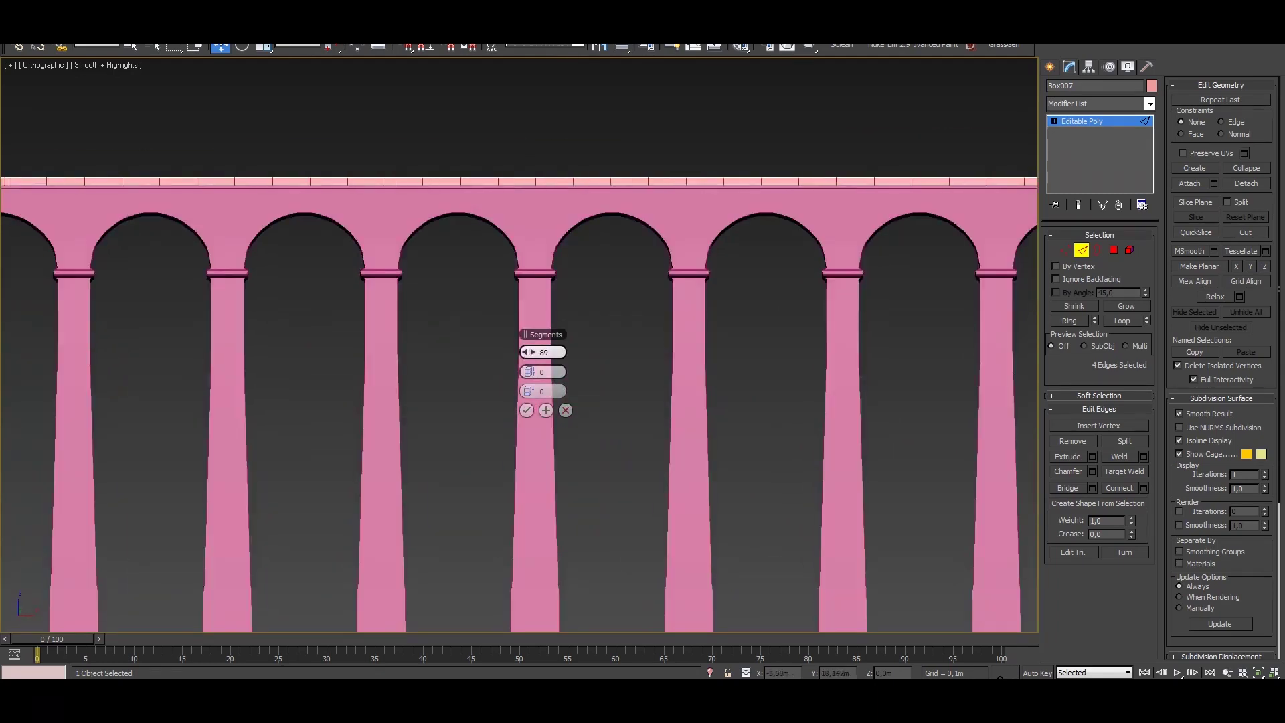
scroll(536, 334, "down", 6)
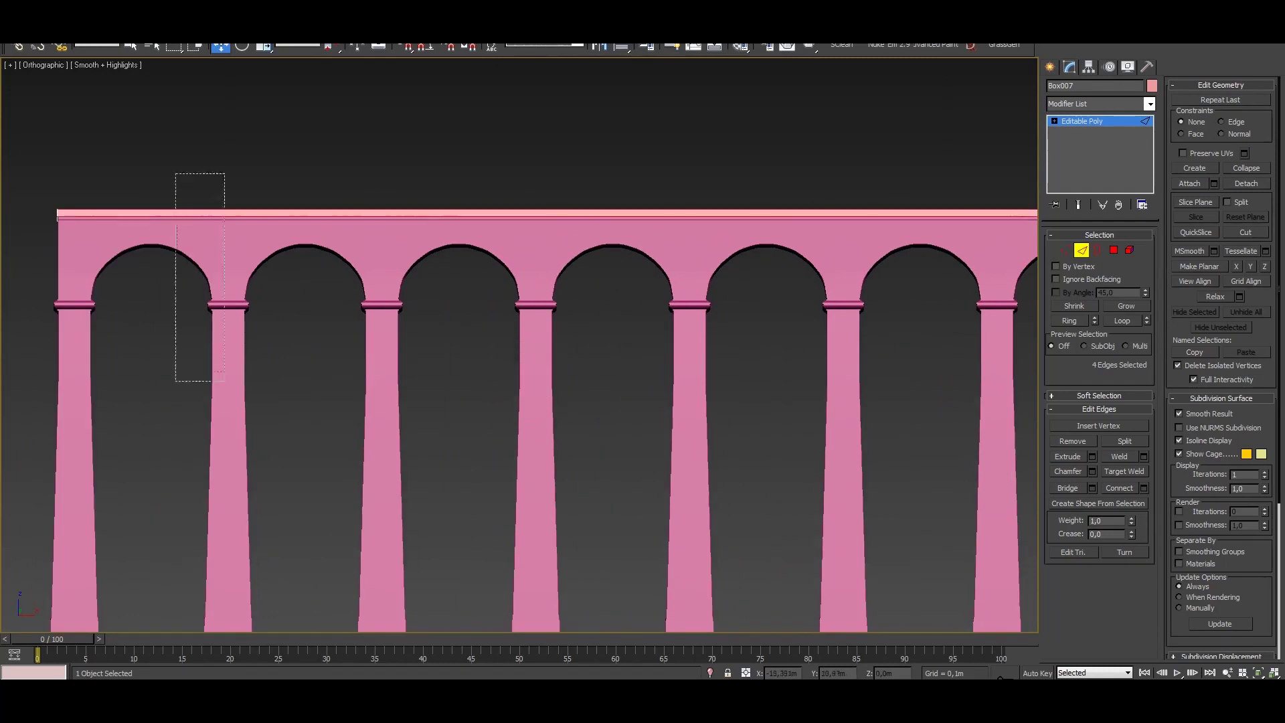
Try to connect the slab's long edges with 2 segments, adjusting pinch to -94 and slide to 3924 to match a pillar's width.
key("Return")
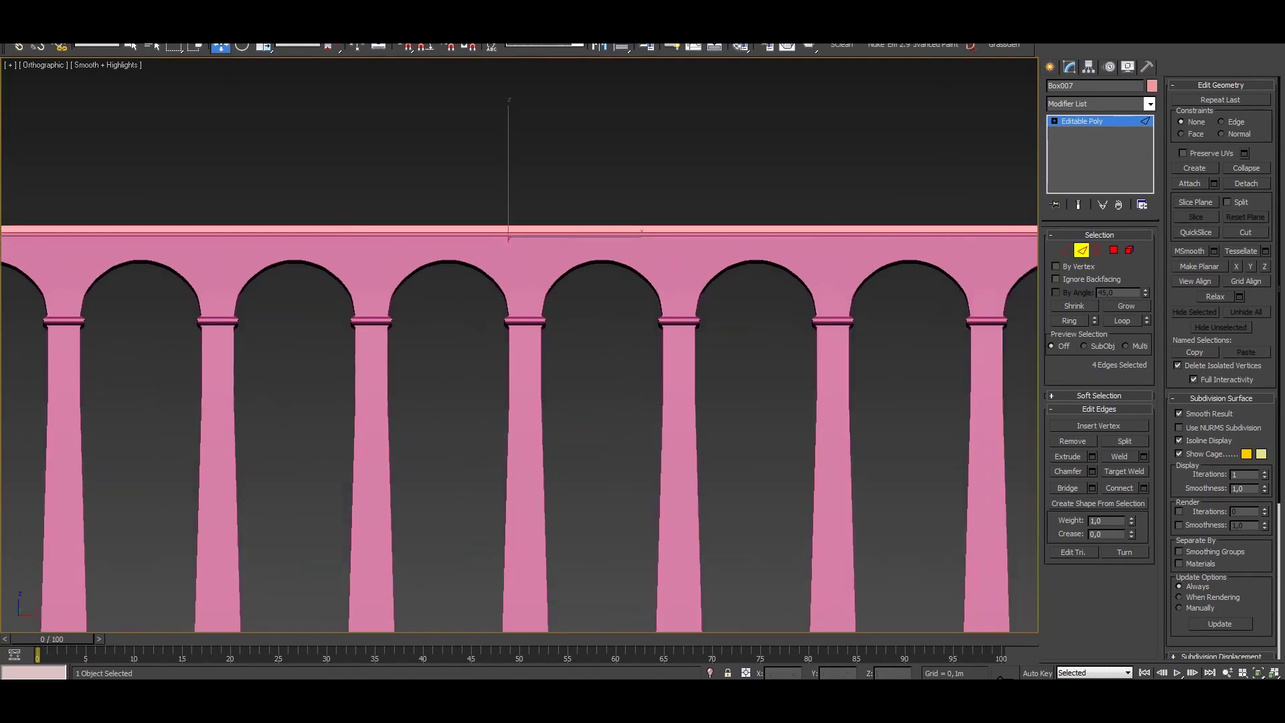
scroll(535, 390, "down", 4)
scroll(536, 391, "up", 2)
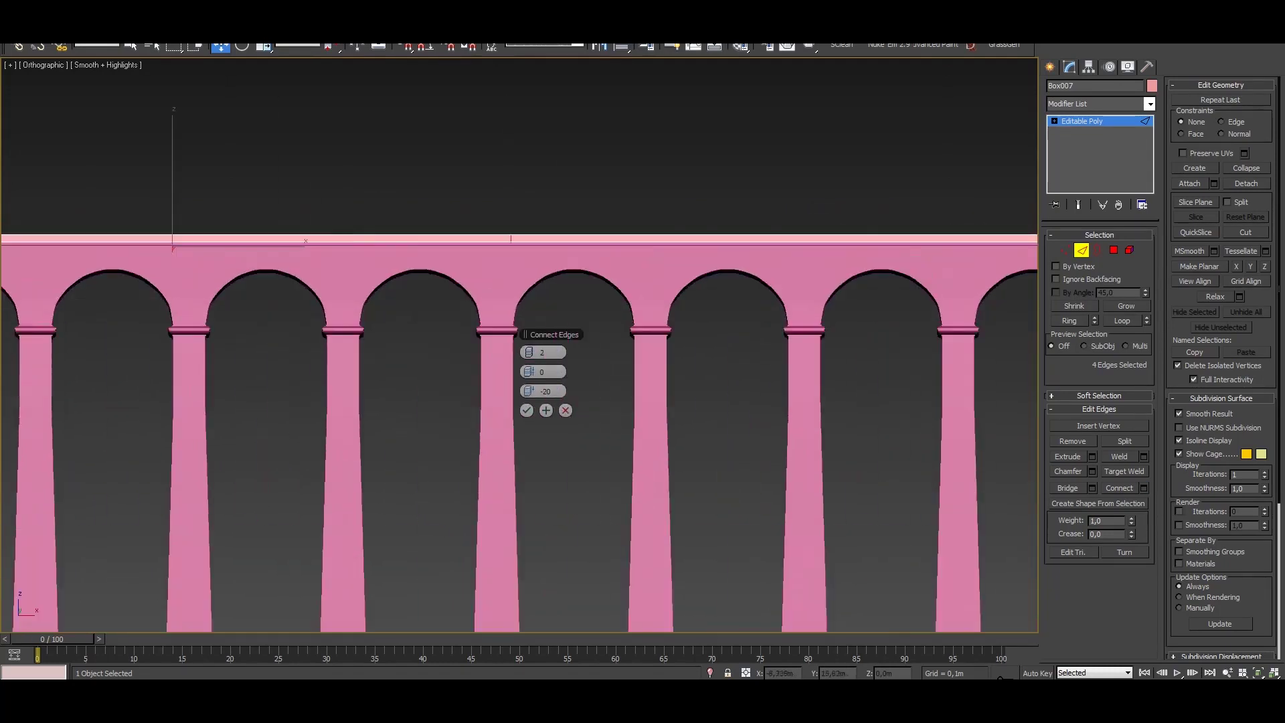
scroll(535, 391, "down", 3)
scroll(535, 391, "up", 5)
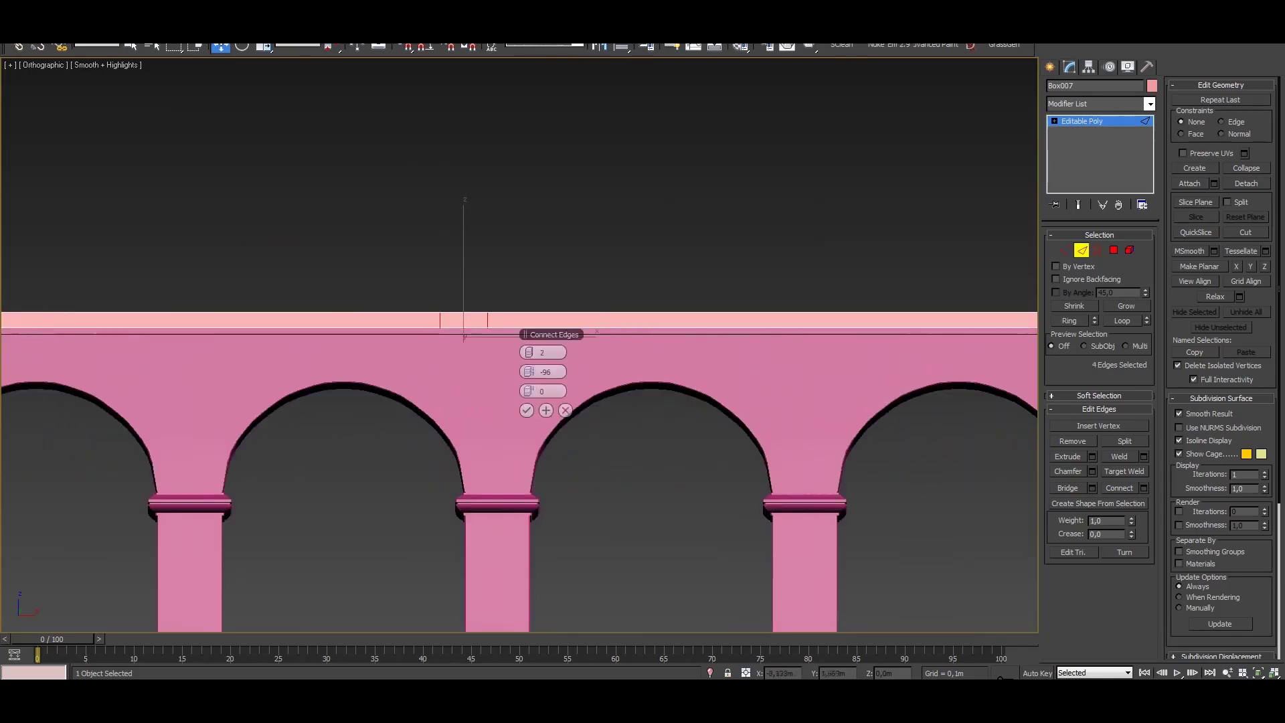
scroll(536, 391, "up", 2)
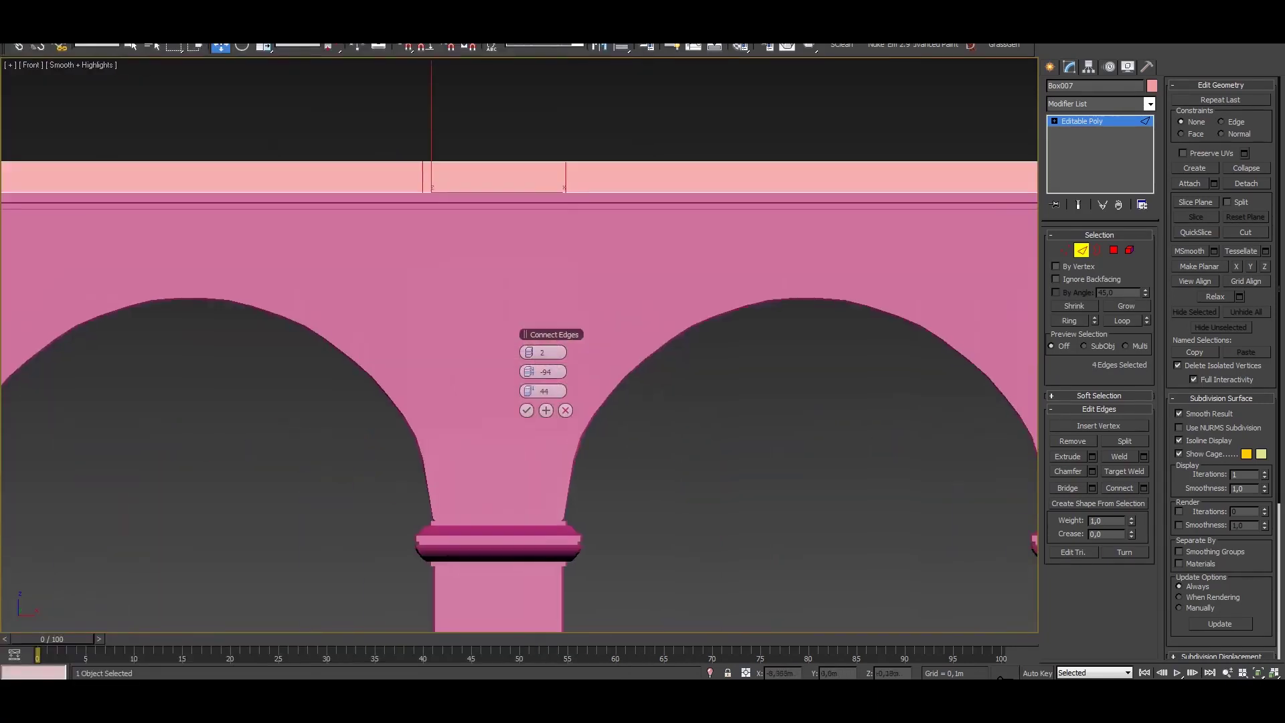
key("f")
scroll(535, 391, "down", 4)
scroll(536, 391, "down", 3)
scroll(536, 391, "up", 4)
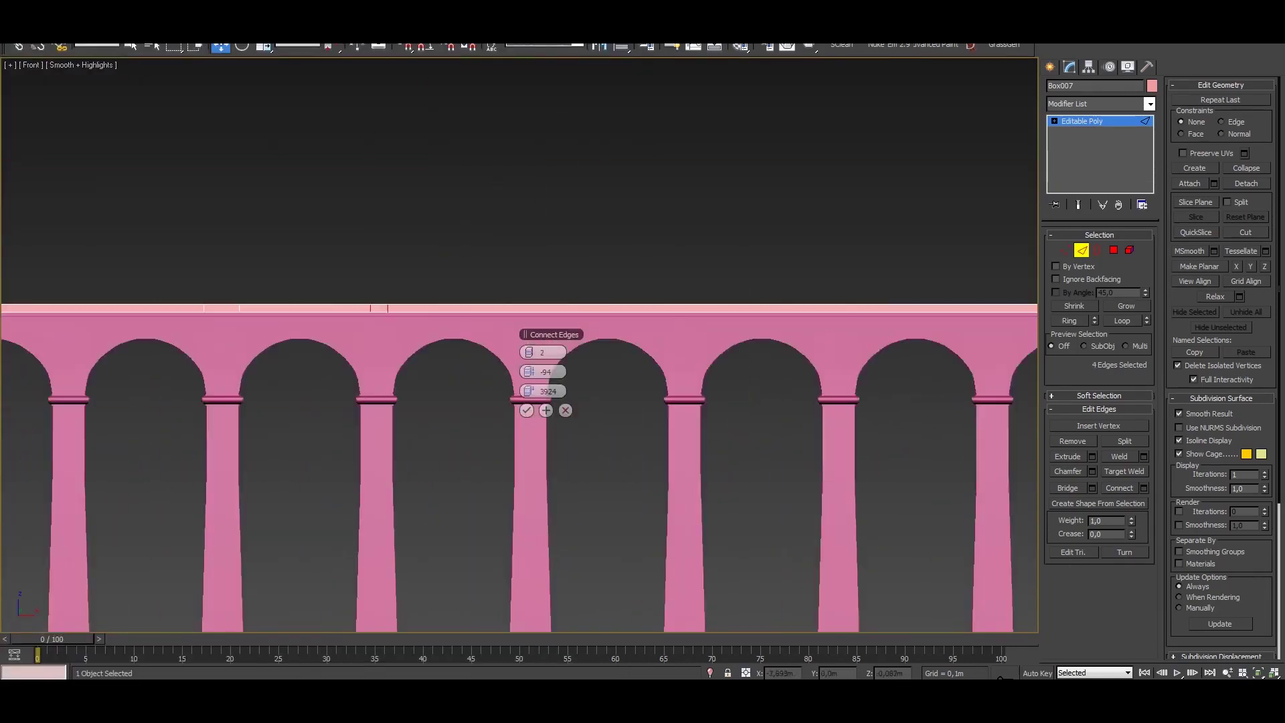
scroll(535, 390, "down", 4)
Shorten the slab to the last stretch of the bridge and connect its long edges with 2 segments at pinch -52.
key("2")
scroll(536, 391, "up", 2)
key("2")
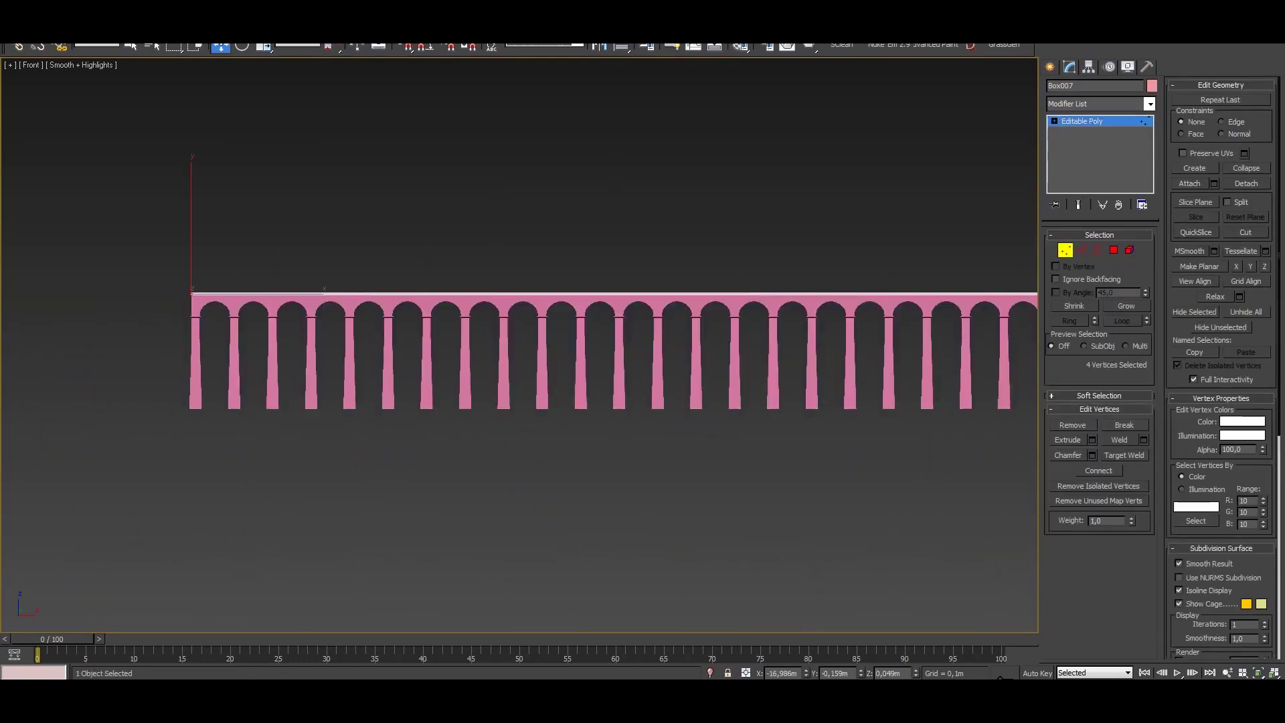
scroll(536, 391, "up", 5)
key("ctrl+shift+e")
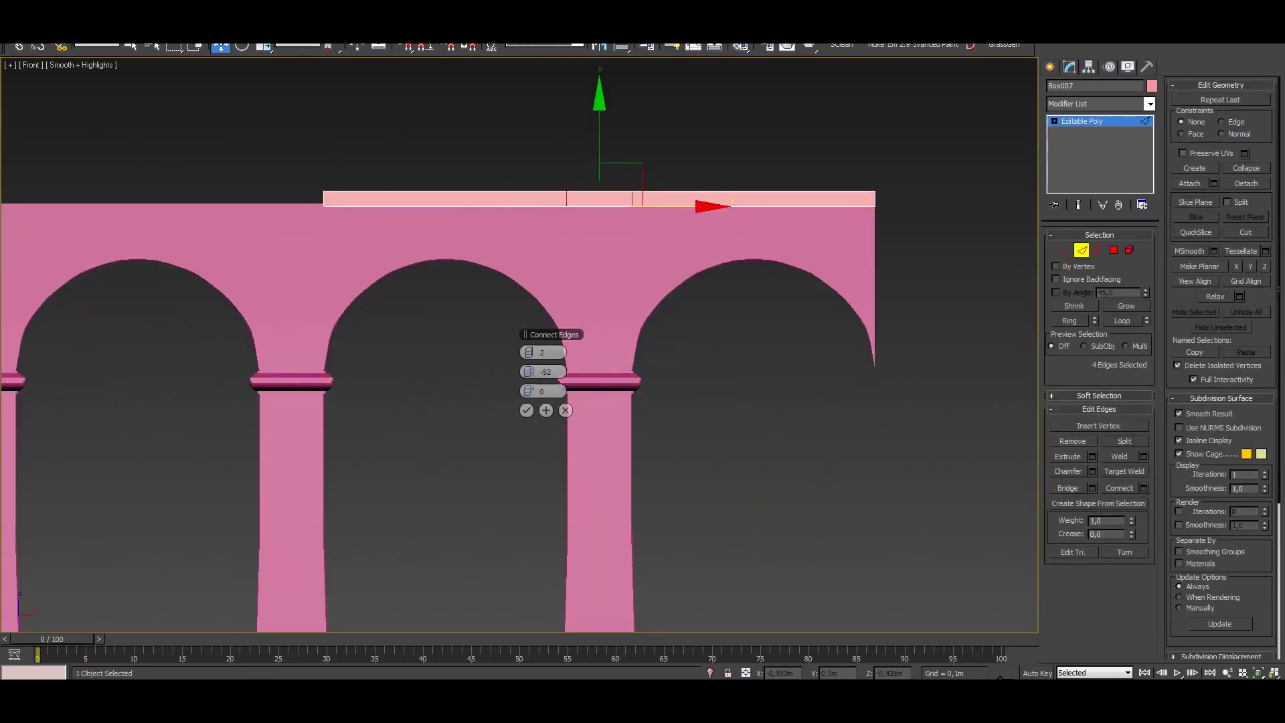
key("Return")
Extrude the slab's side polygons between the two new edges outward above the pillar.
key("4")
key("shift+e")
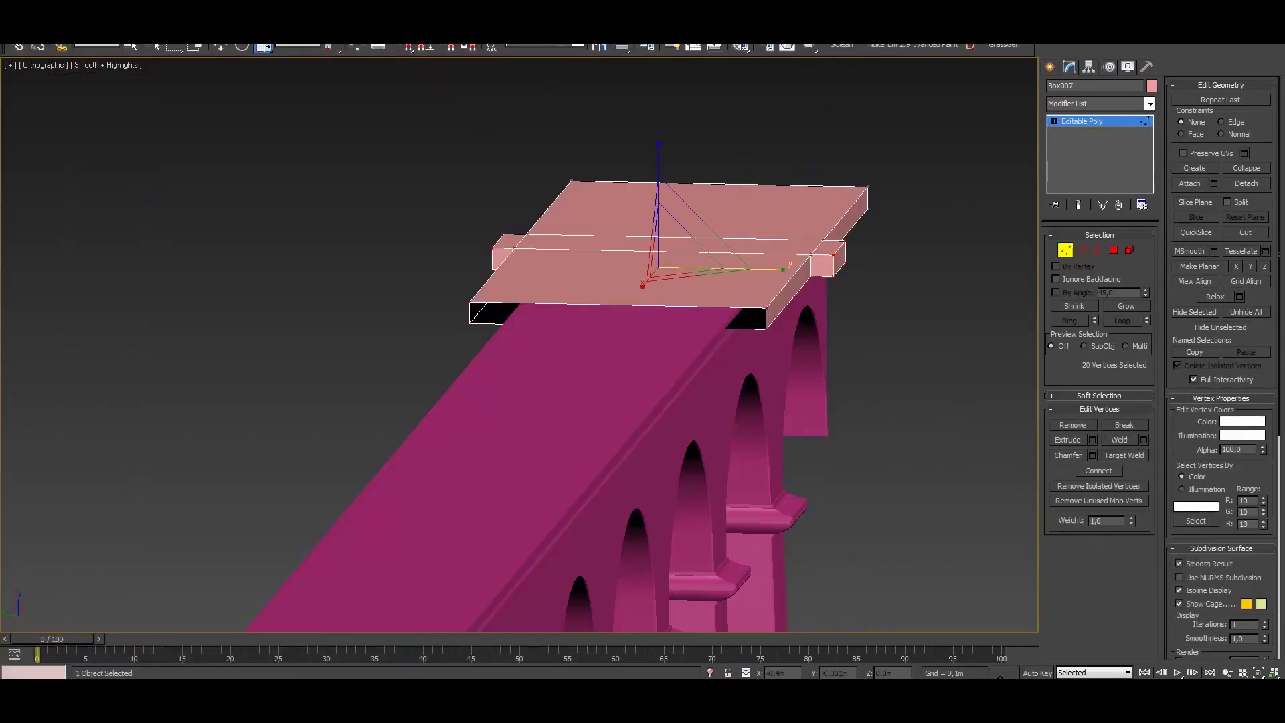
Open numeric scale entry and select the vertical edges around the block protruding from the slab's side.
key("F12")
scroll(519, 345, "up", 5)
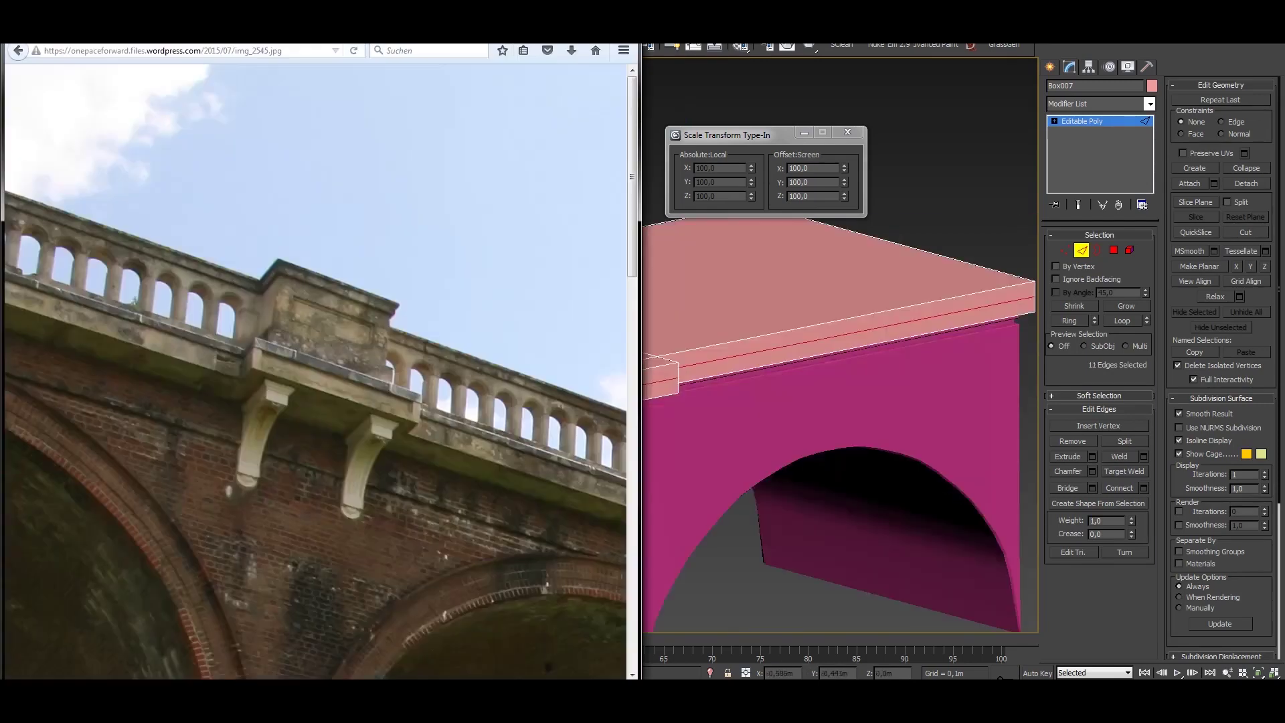
left_click(131, 45)
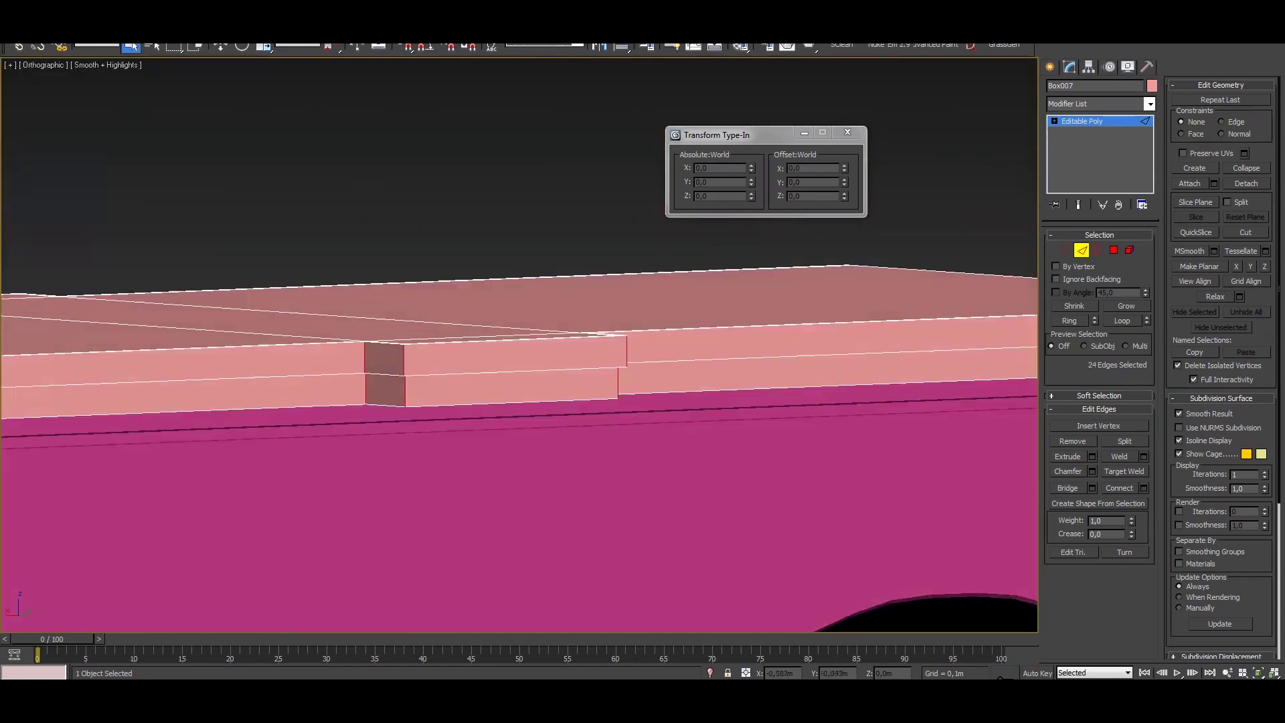
scroll(669, 301, "up", 5)
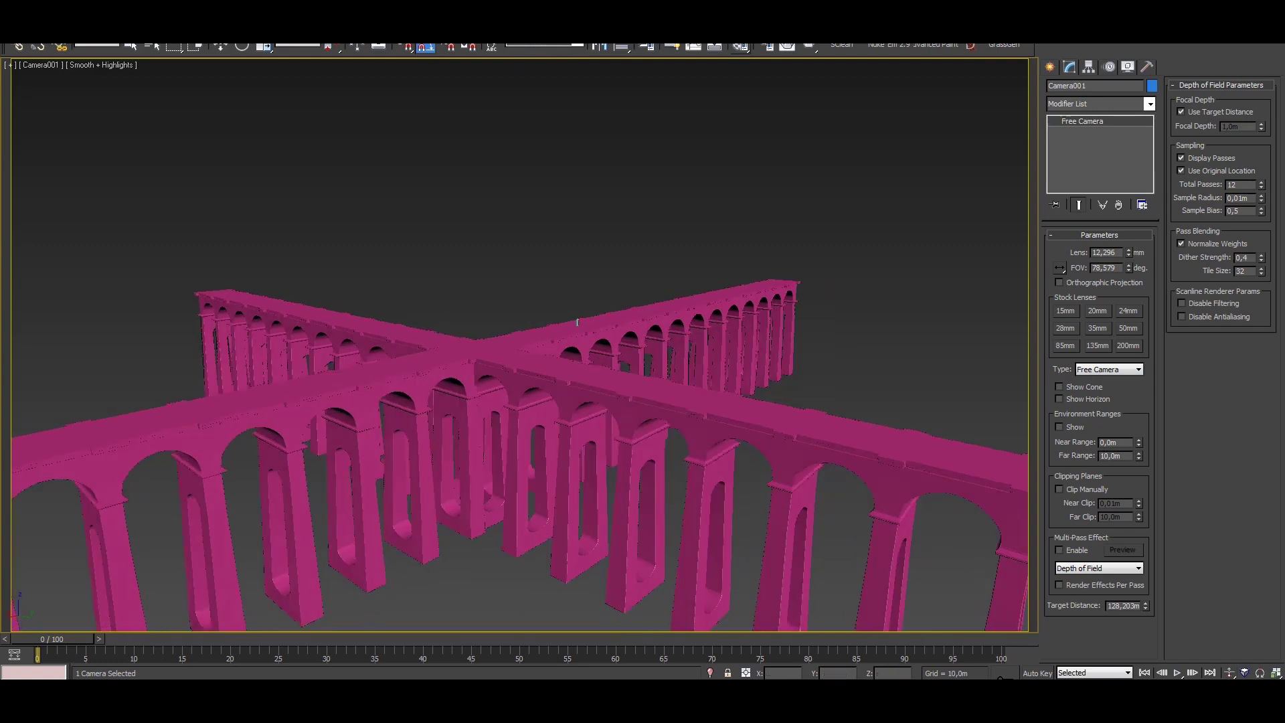
Override the scene materials with the grey material and turn off the antialiasing filter in the V-Ray render setup.
key("F10")
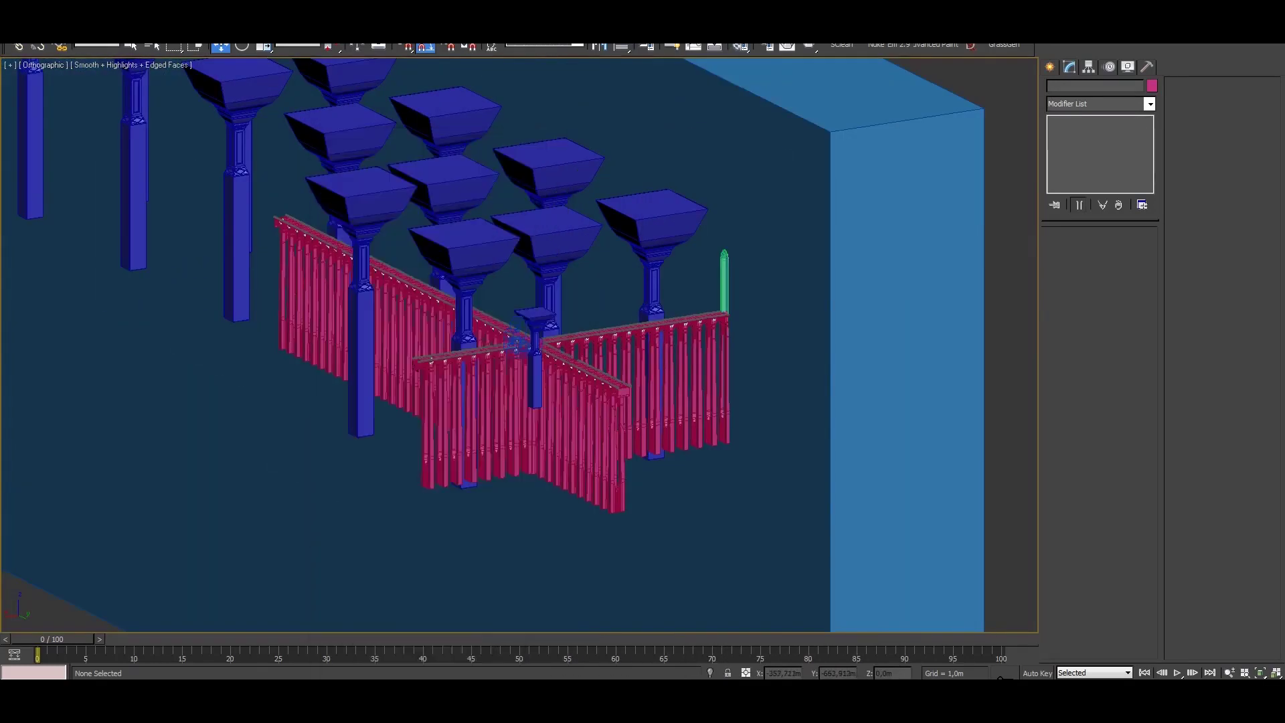
key("F10")
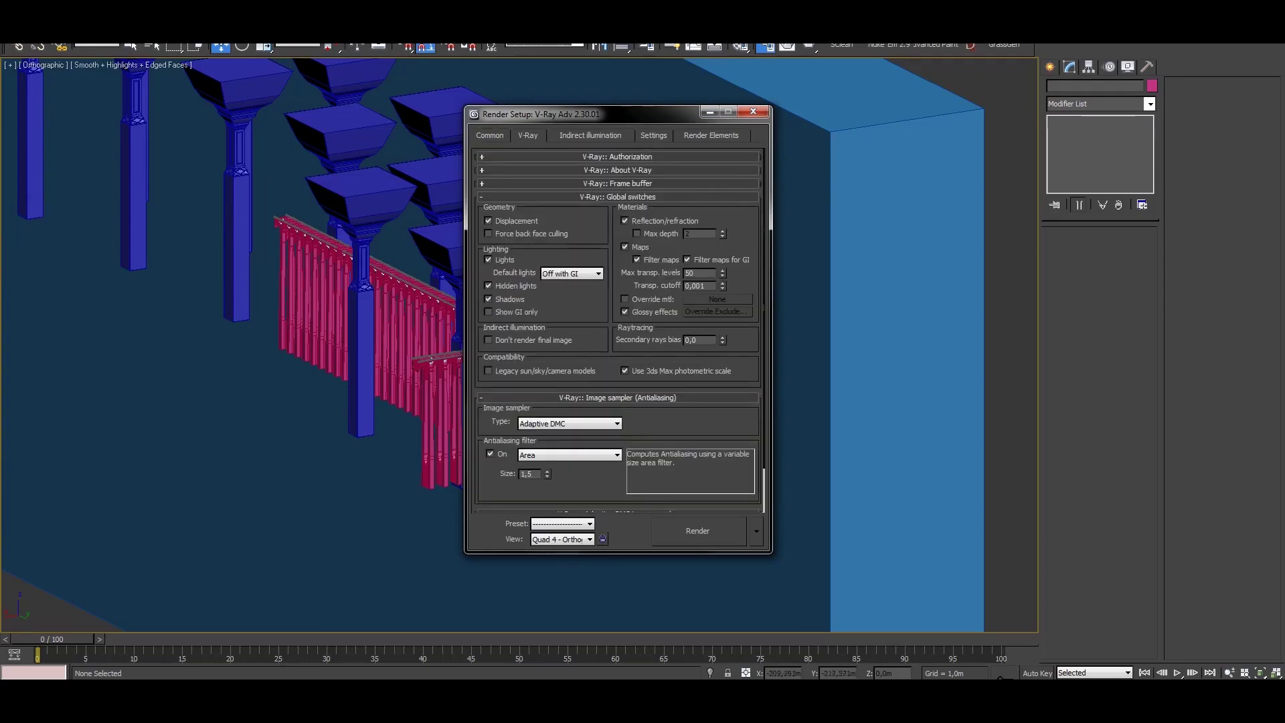
key("m")
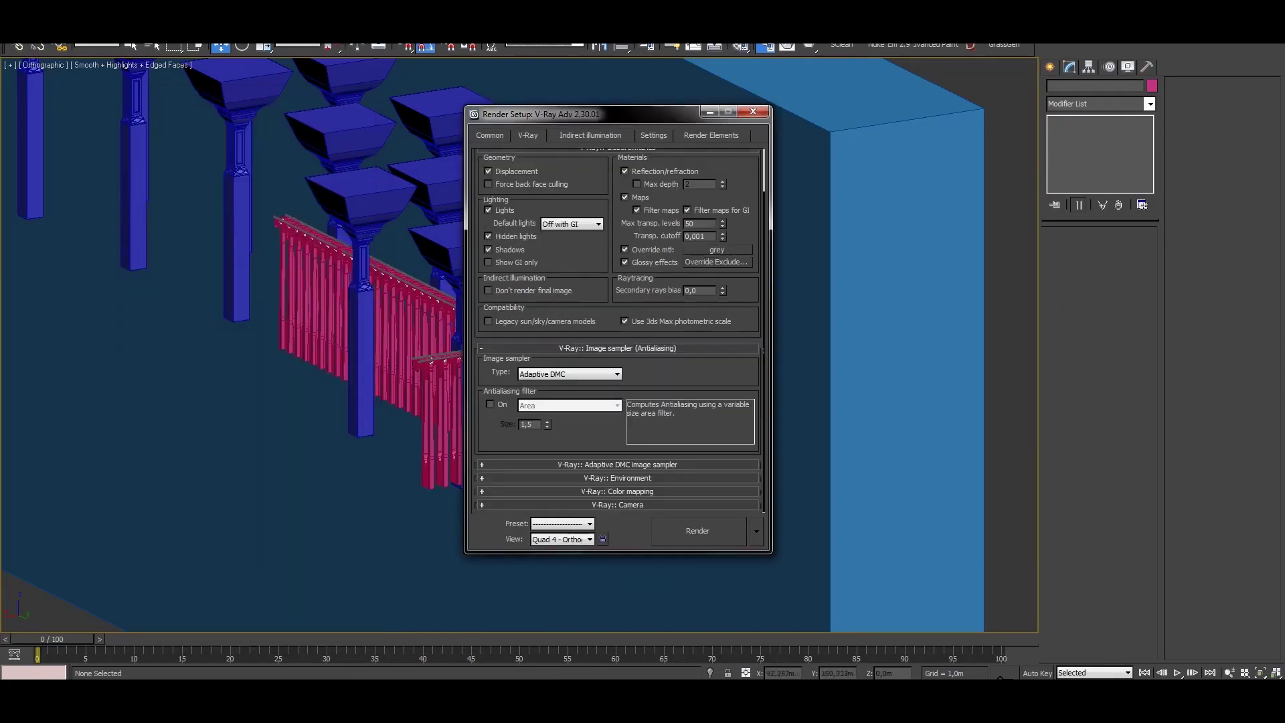
Enable the GI environment skylight with colour RGB 25, 51, 75 and set the colour mapping gamma to 2,2.
scroll(620, 330, "down", 3)
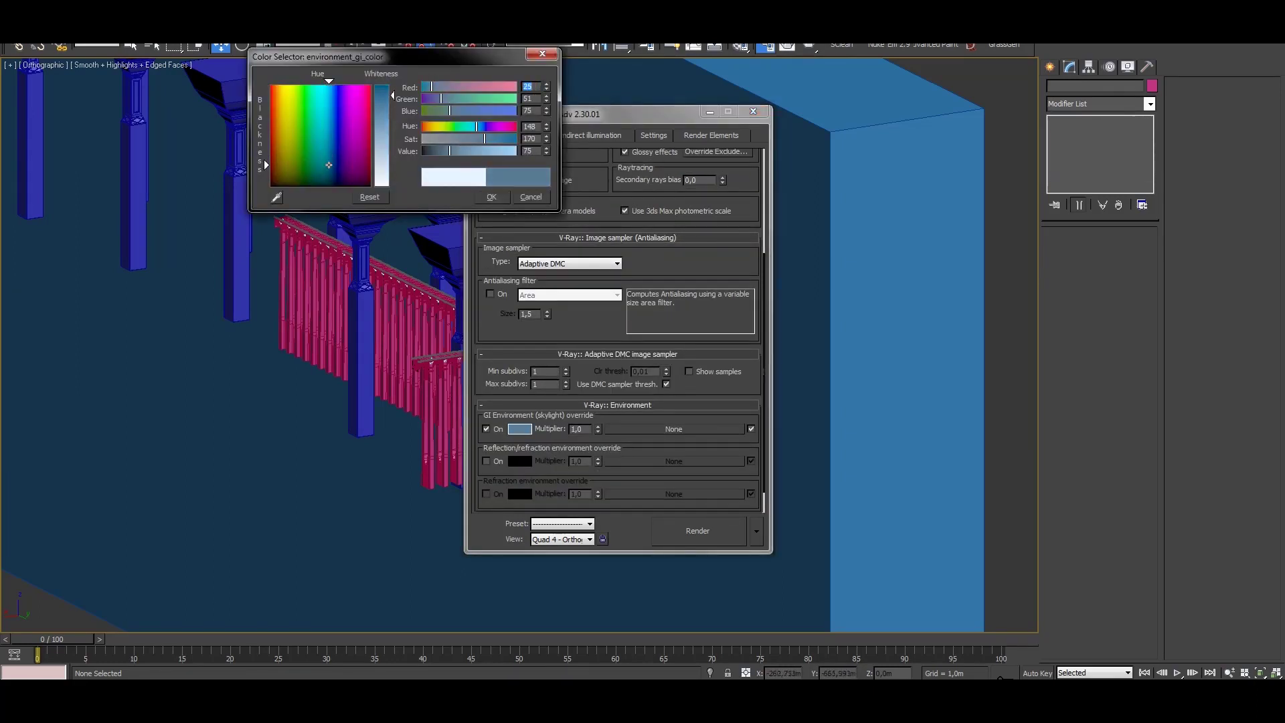
key("Return")
scroll(619, 330, "down", 3)
left_click(575, 501)
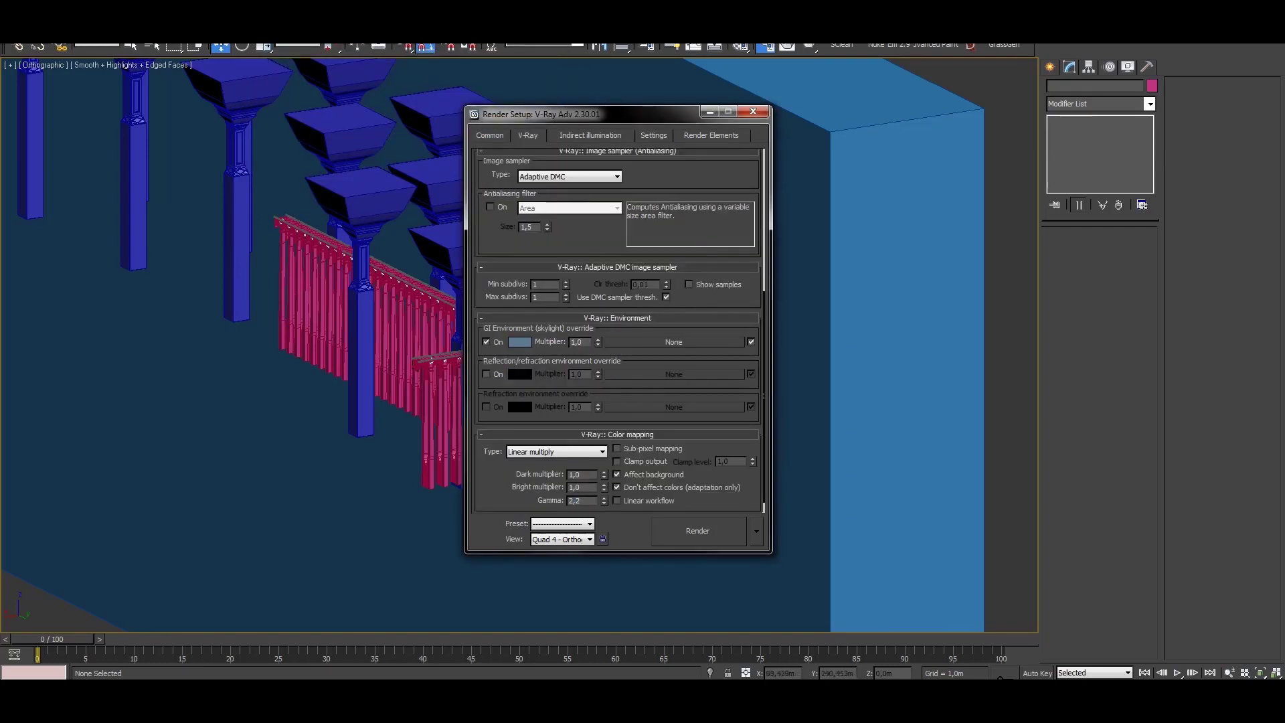
scroll(618, 330, "down", 1)
Turn on indirect illumination with Brute force for primary bounces and set the render region size to 16.
key("ctrl+Tab")
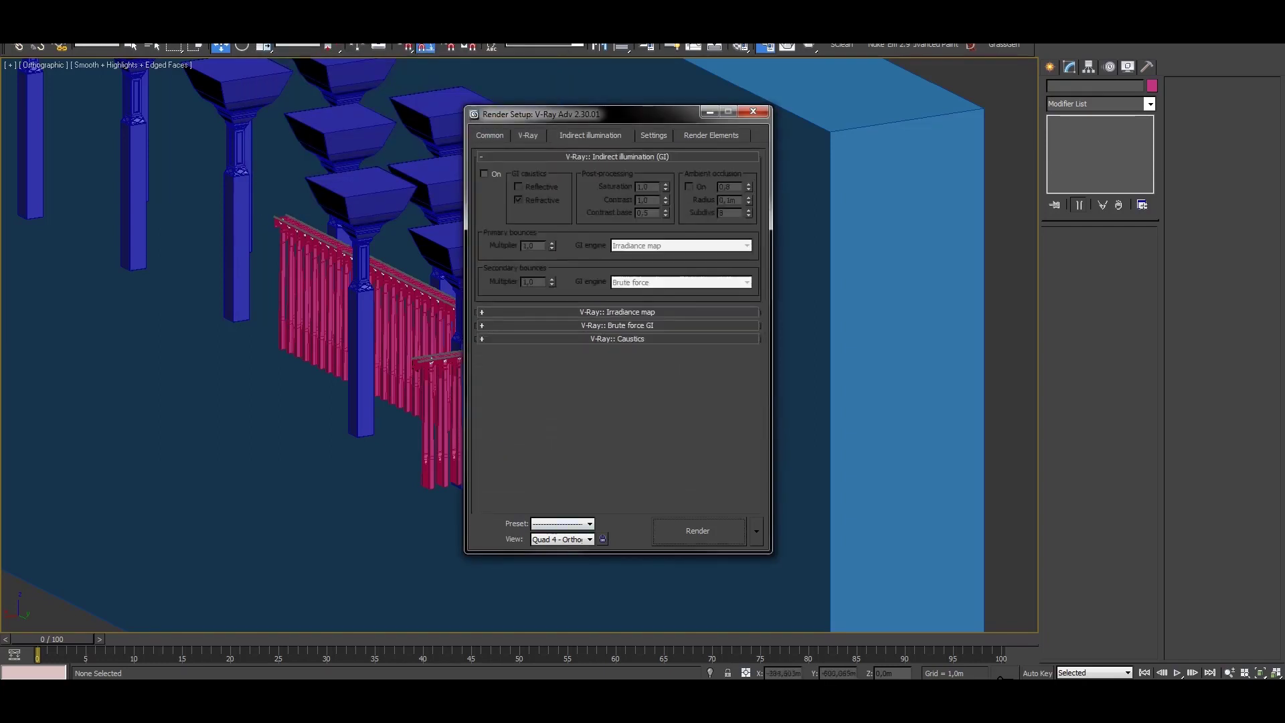
key("ctrl+Tab")
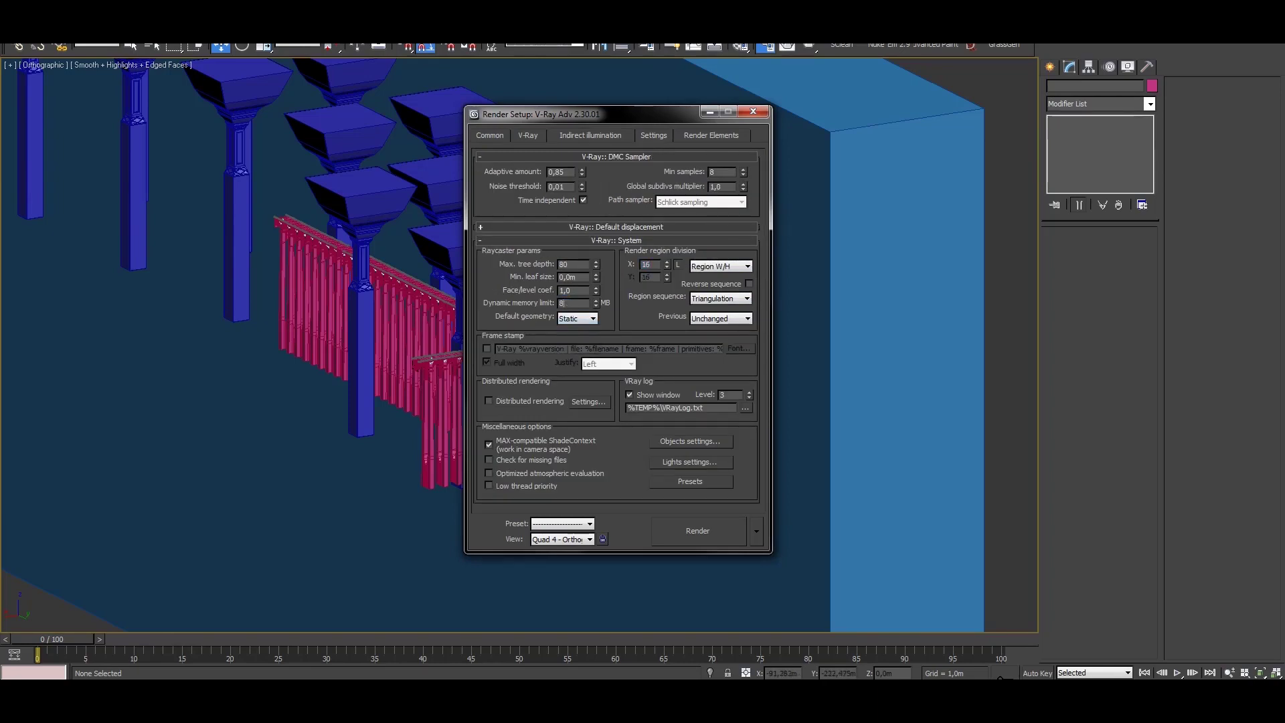
key("ctrl+shift+Tab")
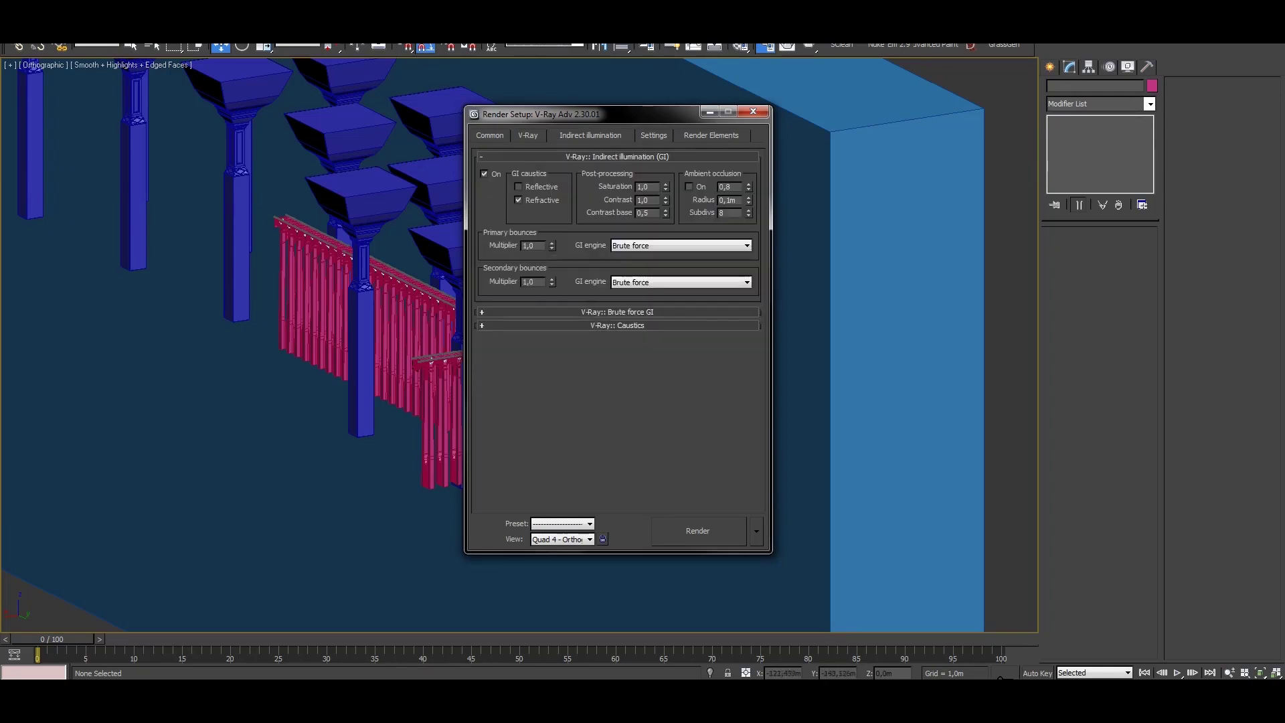
key("ctrl+shift+Tab")
key("ctrl+shift+Tab")
key("F10")
Create a large ground plane across the bridge scene and lower it to about Z -64,2 m at the foot of the pillars.
scroll(519, 345, "down", 5)
left_click(1124, 208)
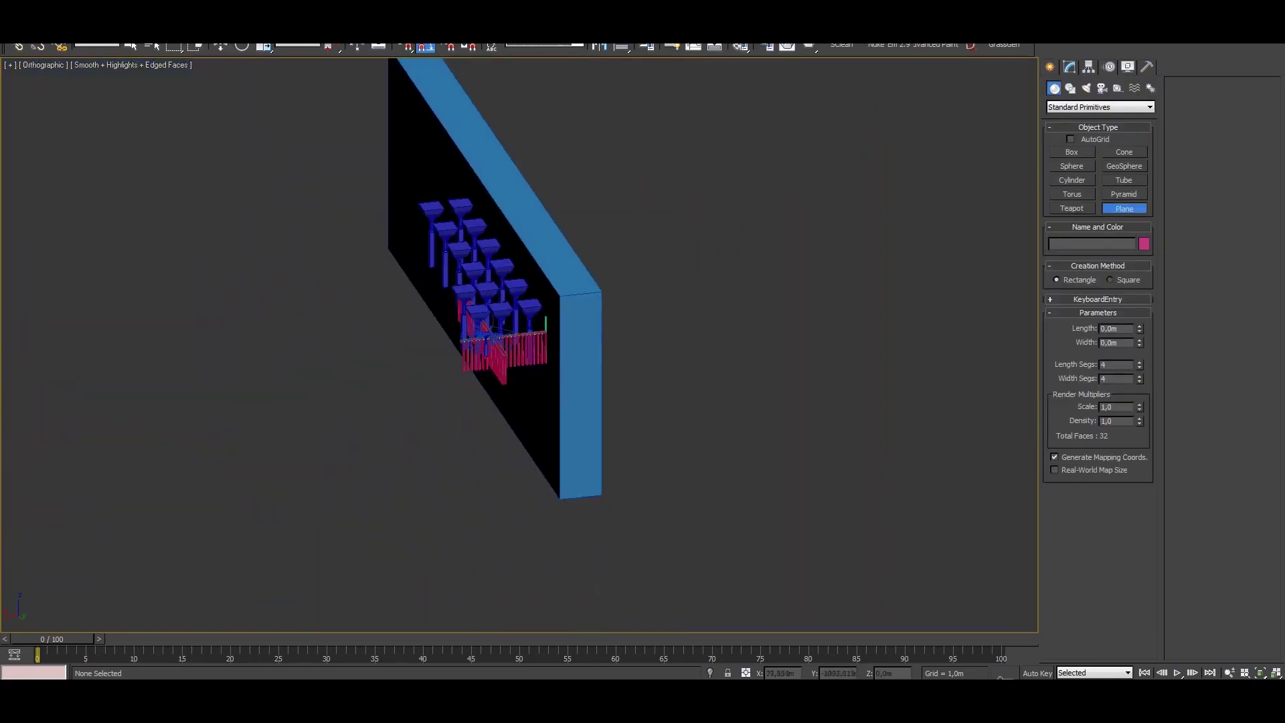
key("w")
scroll(509, 338, "up", 10)
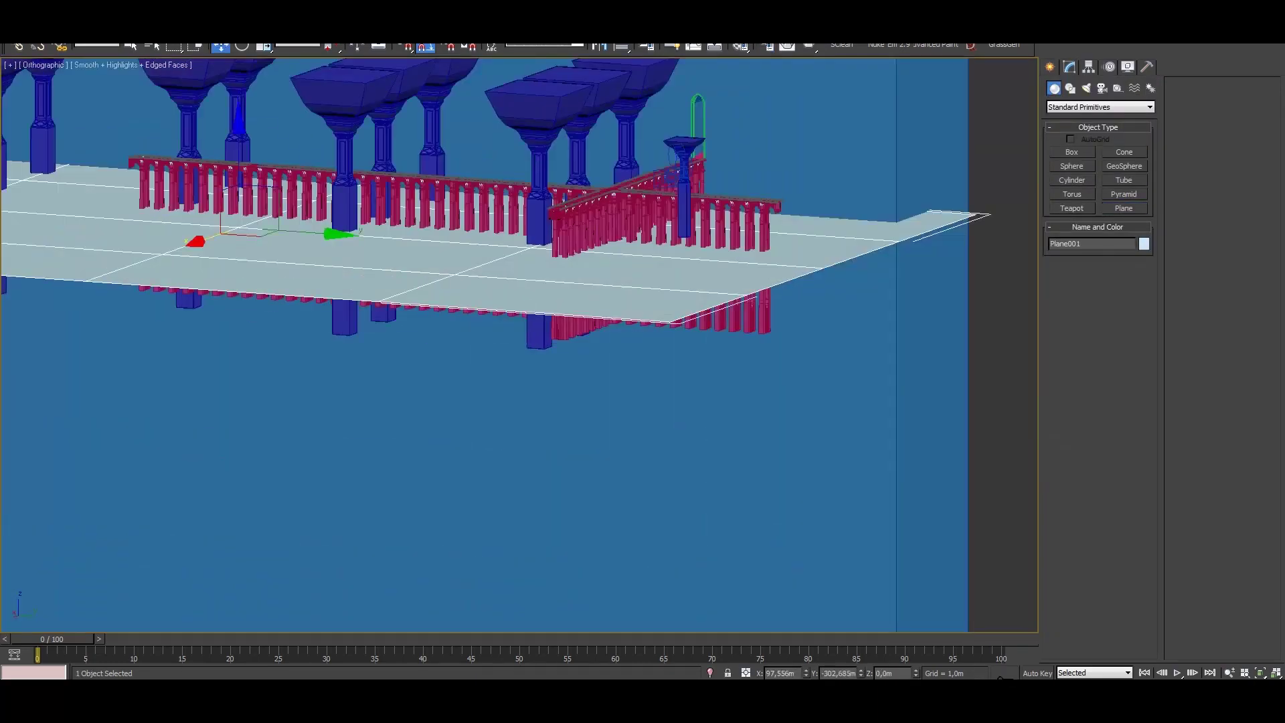
scroll(495, 345, "down", 5)
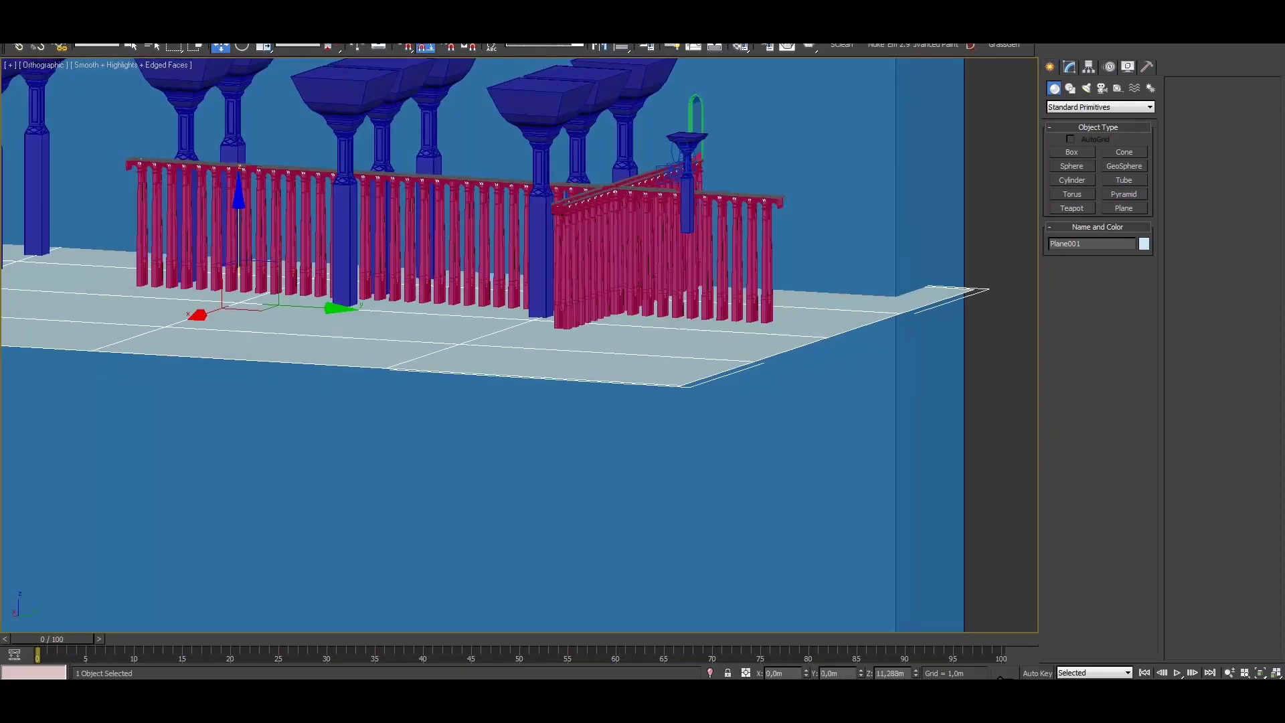
Check the scene's layers and which one is active.
key("alt+w")
key("alt+w")
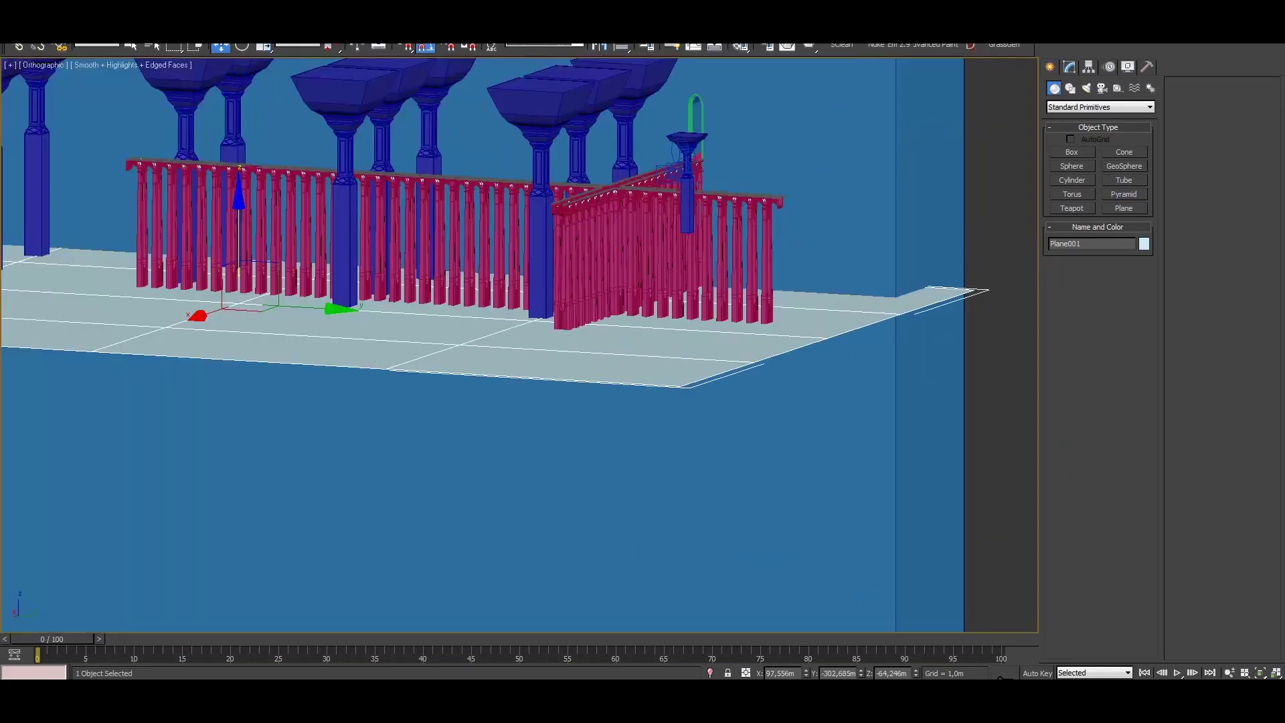
left_click(646, 45)
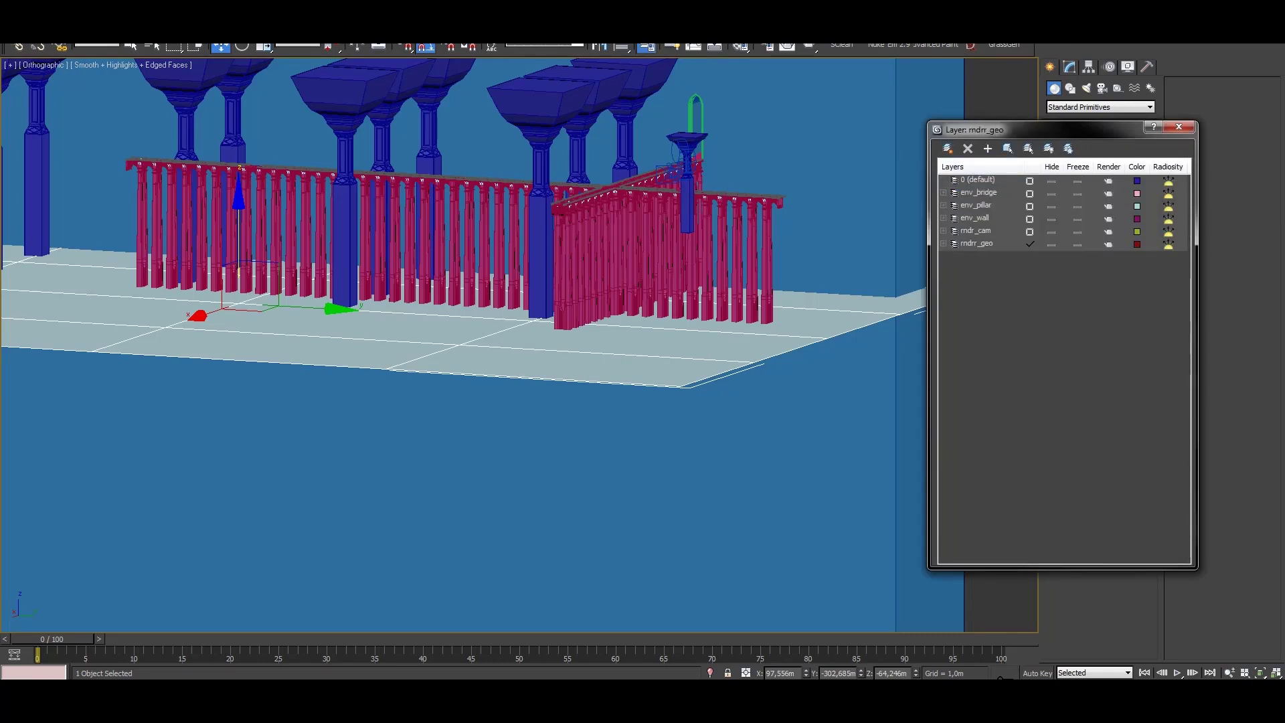
left_click(646, 45)
Create a long thin box as an end wall across the ground plane's edge beside the bridge.
left_click(1071, 152)
middle_click_drag(509, 334, 515, 228, "alt")
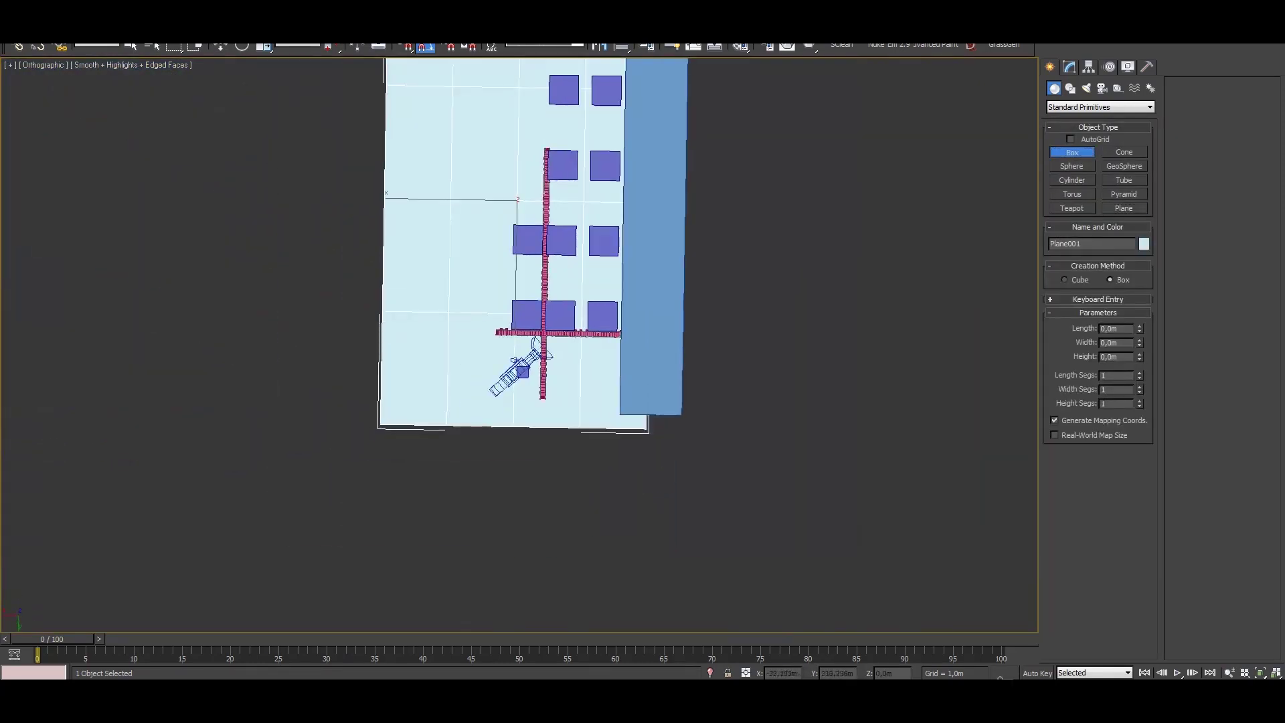
left_click_drag(351, 437, 701, 464)
left_click(509, 575)
key("w")
middle_click_drag(509, 334, 636, 241, "alt")
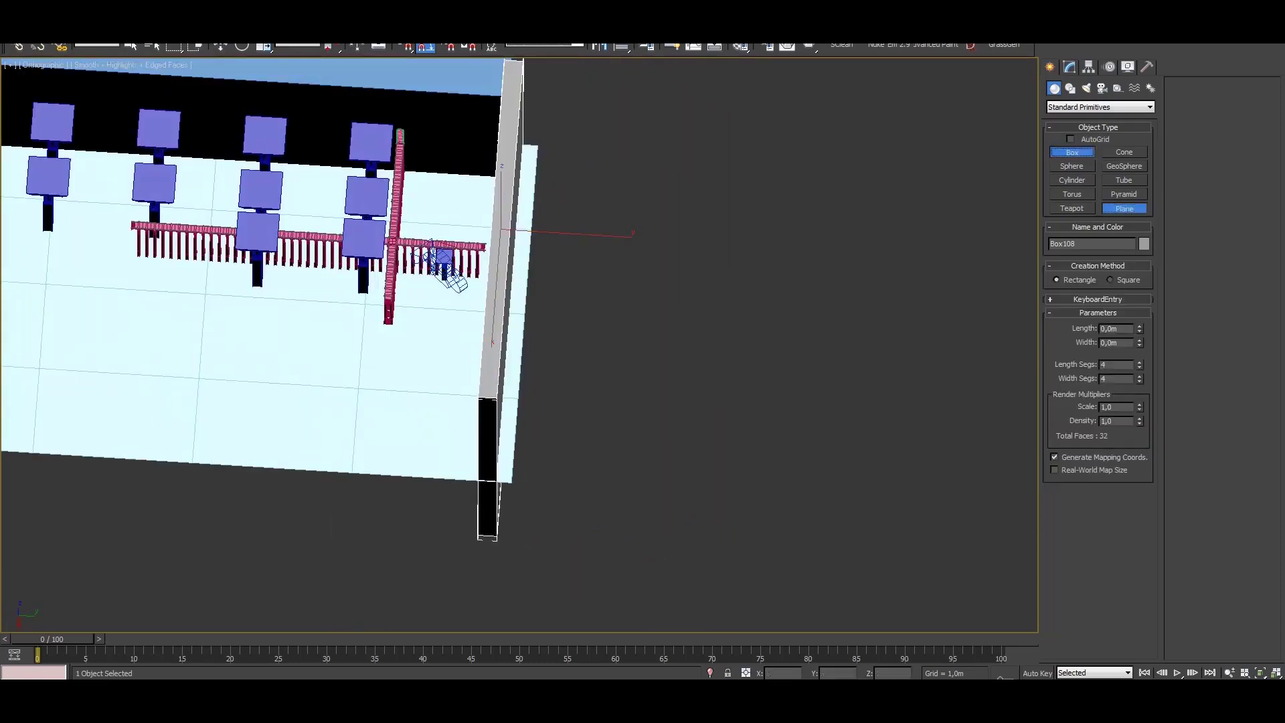
Add long box walls along the open side and the far end of the ground plane to enclose the bridge scene.
key("t")
key("w")
middle_click_drag(633, 308, 602, 362, "alt")
left_click(1072, 152)
key("t")
scroll(718, 241, "down", 5)
Extend the ground plane to a length of 1539,471 m and position it at Y -338,039 m so it spans the enclosure.
key("w")
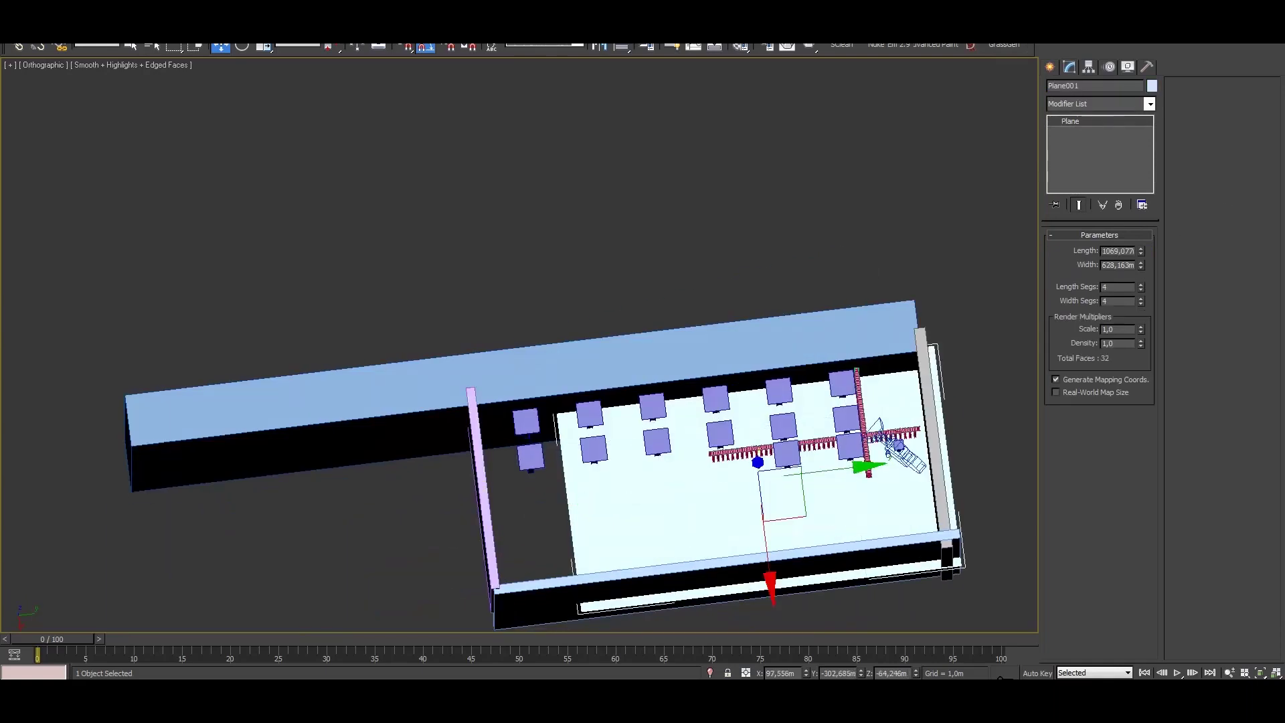
key("alt+w")
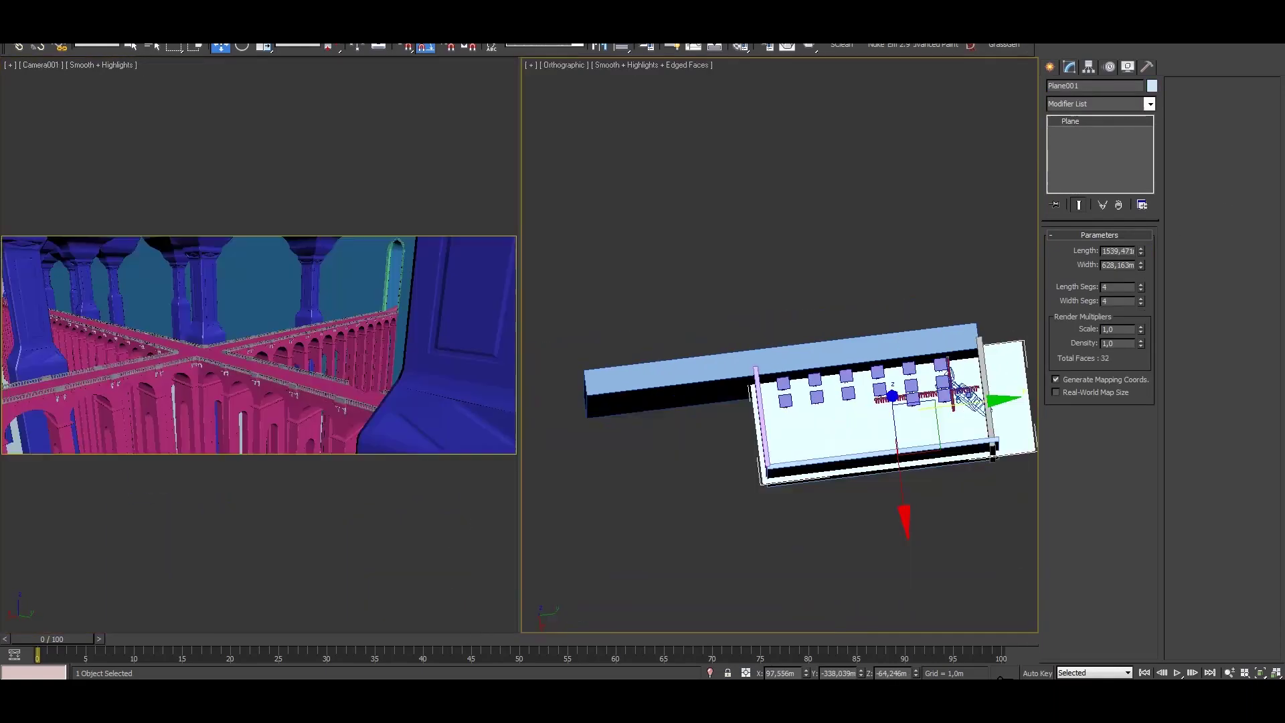
key("w")
left_click_drag(900, 442, 894, 388, "shift")
key("Return")
middle_click_drag(894, 388, 790, 378, "alt")
scroll(790, 378, "up", 2)
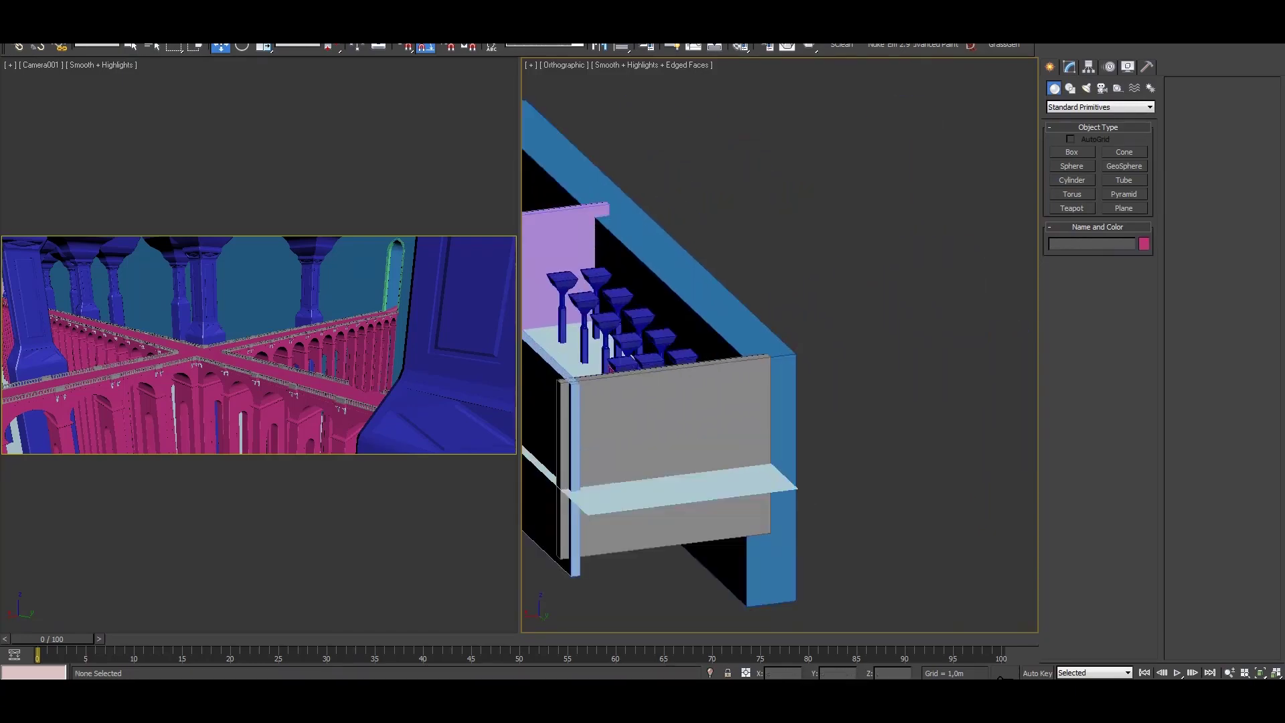
Render the camera view and examine the bridges and pillars up close in the frame buffer.
key("alt+w")
key("shift+q")
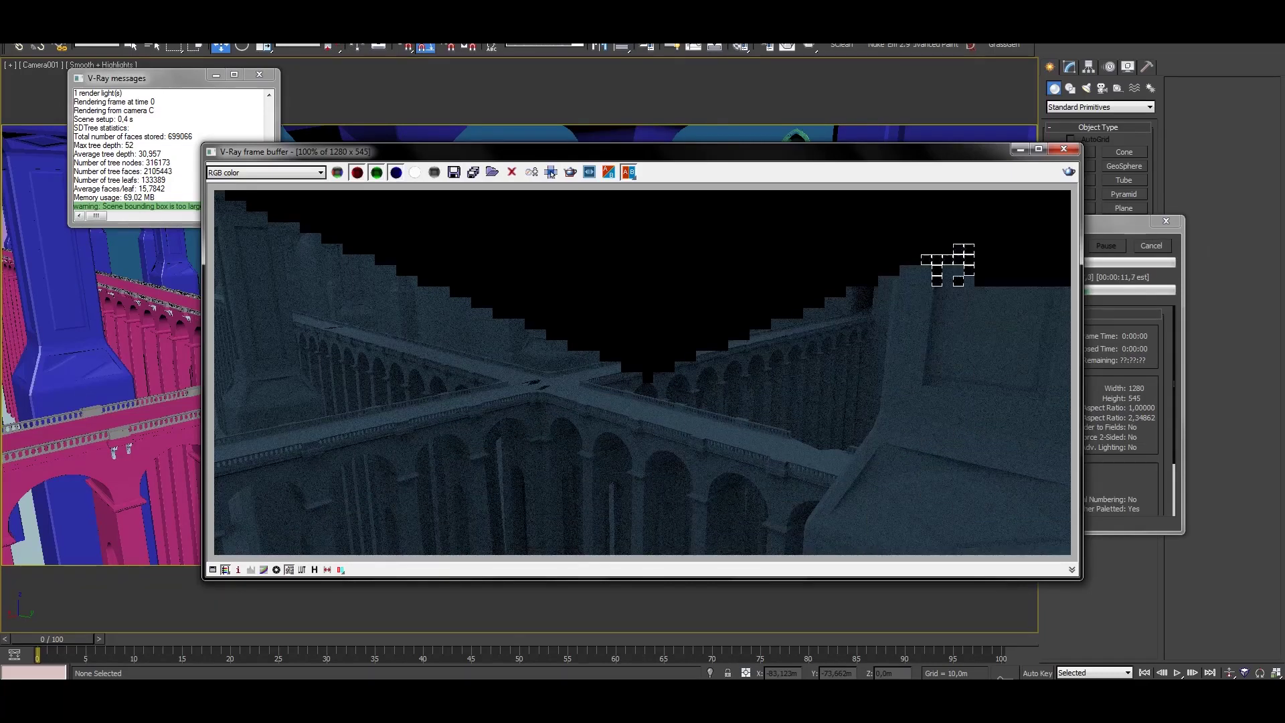
scroll(551, 172, "up", 3)
scroll(551, 173, "down", 4)
scroll(551, 173, "up", 4)
scroll(551, 173, "down", 3)
left_click(1064, 149)
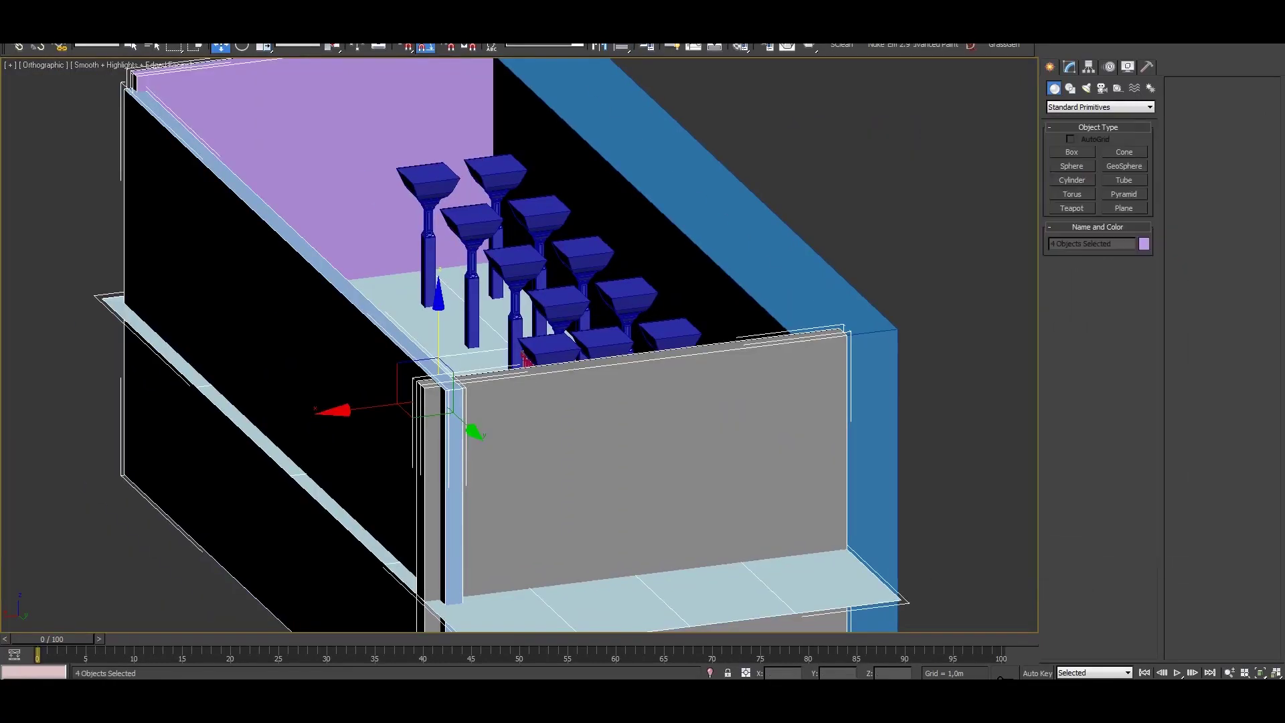
Colour the three added walls and the ground plane black and display the rndrr_geo layer's objects as outline boxes.
left_click(1142, 241)
left_click(722, 428)
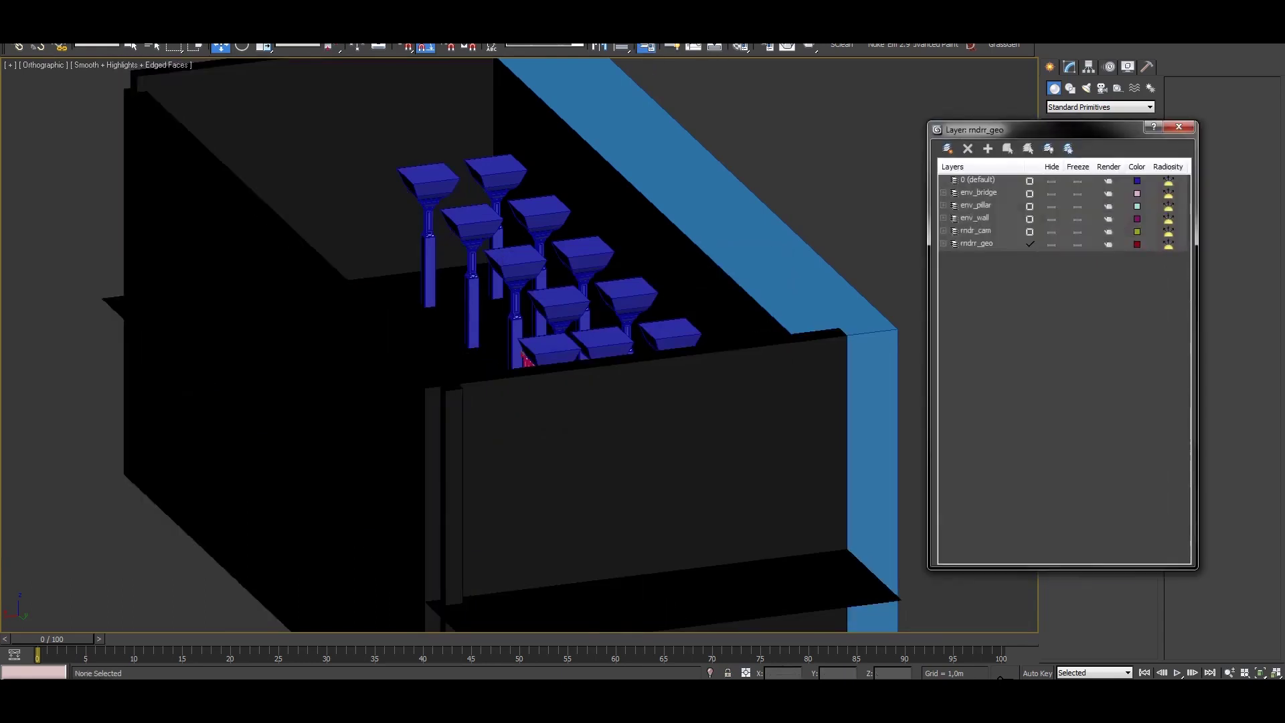
middle_click_drag(469, 335, 576, 321, "alt")
right_click(977, 243)
left_click(1005, 435)
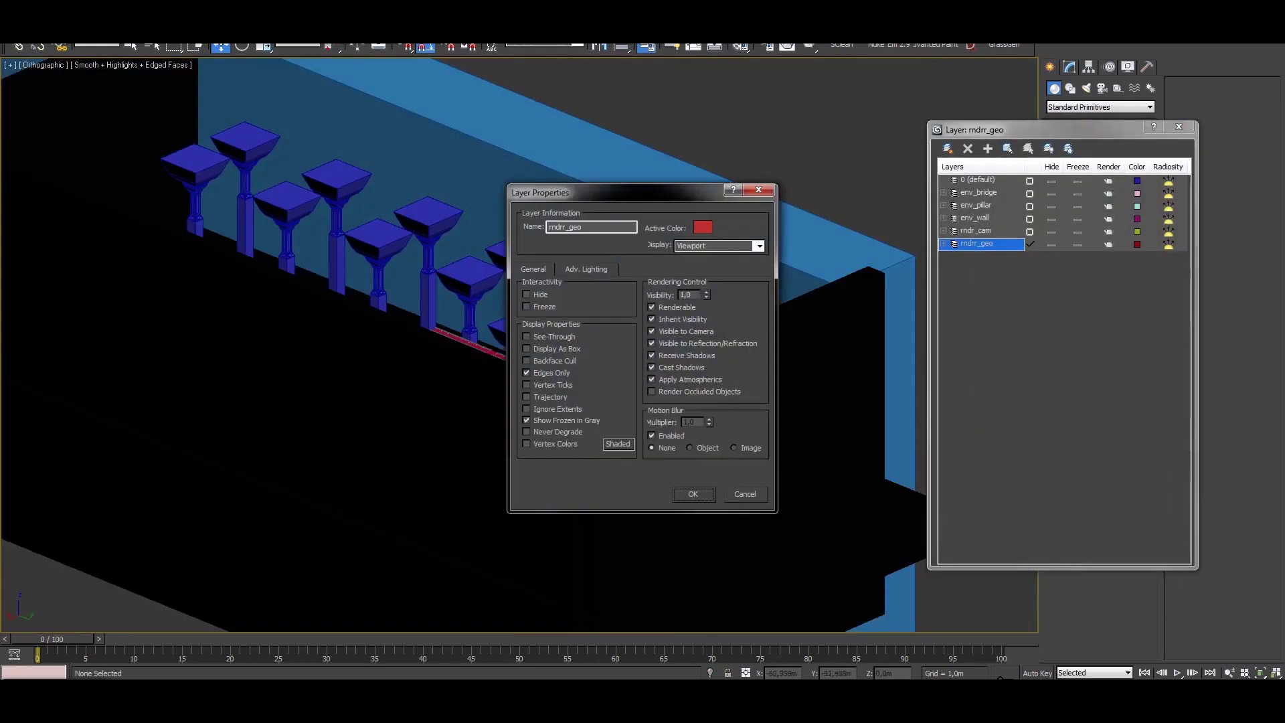
key("Return")
left_click(1007, 148)
right_click(503, 372)
left_click(589, 477)
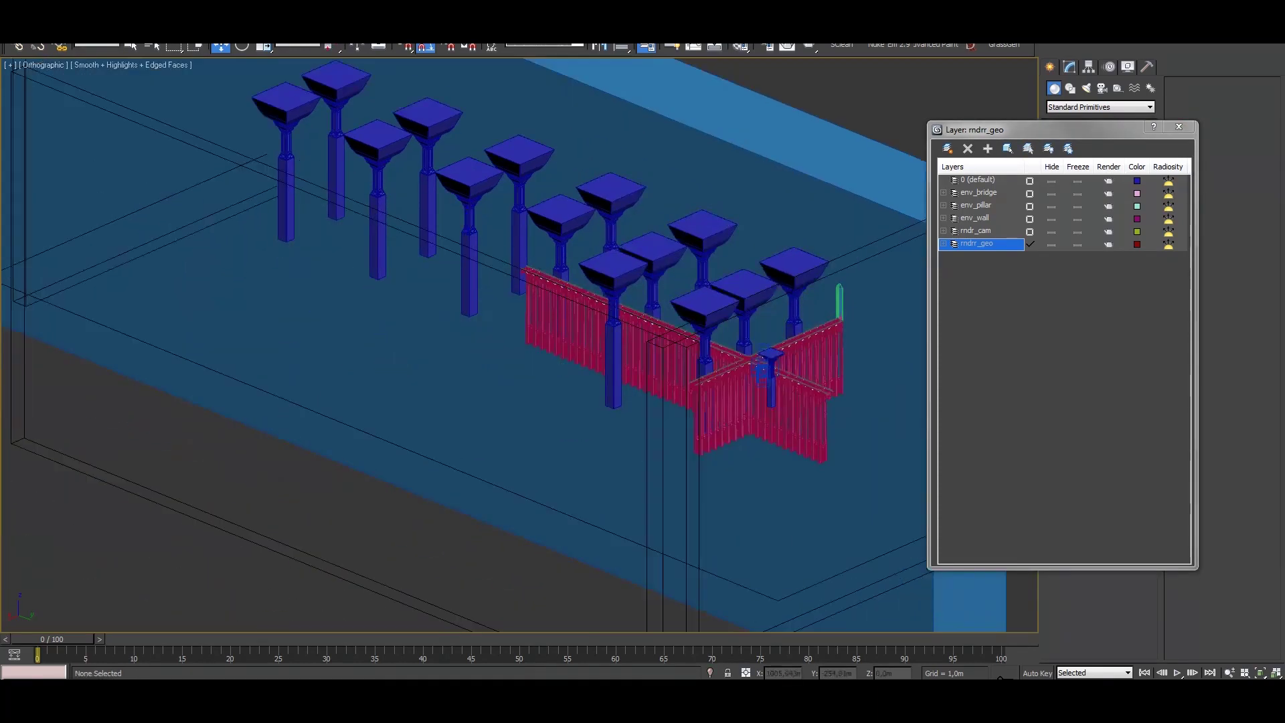
Examine the bridge decks and parapets where sections meet, viewing the long arched section in isolation as well.
scroll(871, 267, "up", 10)
scroll(519, 345, "down", 10)
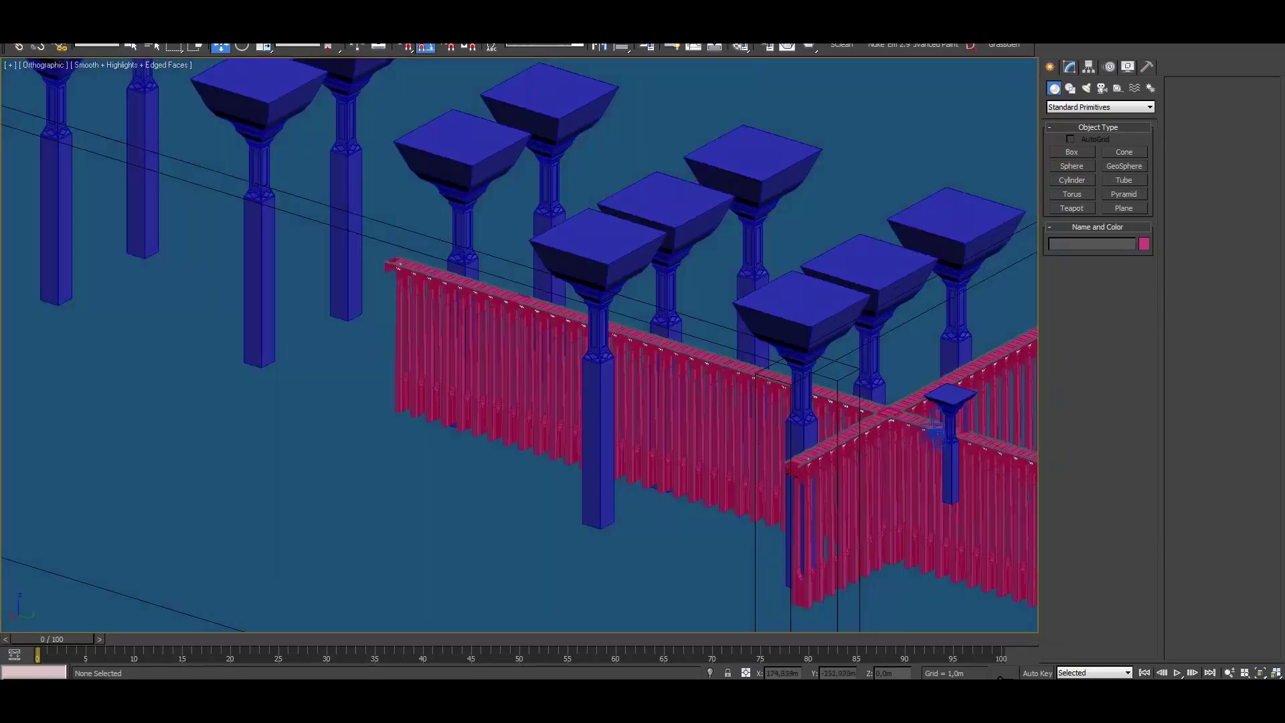
scroll(519, 345, "up", 10)
scroll(962, 512, "down", 10)
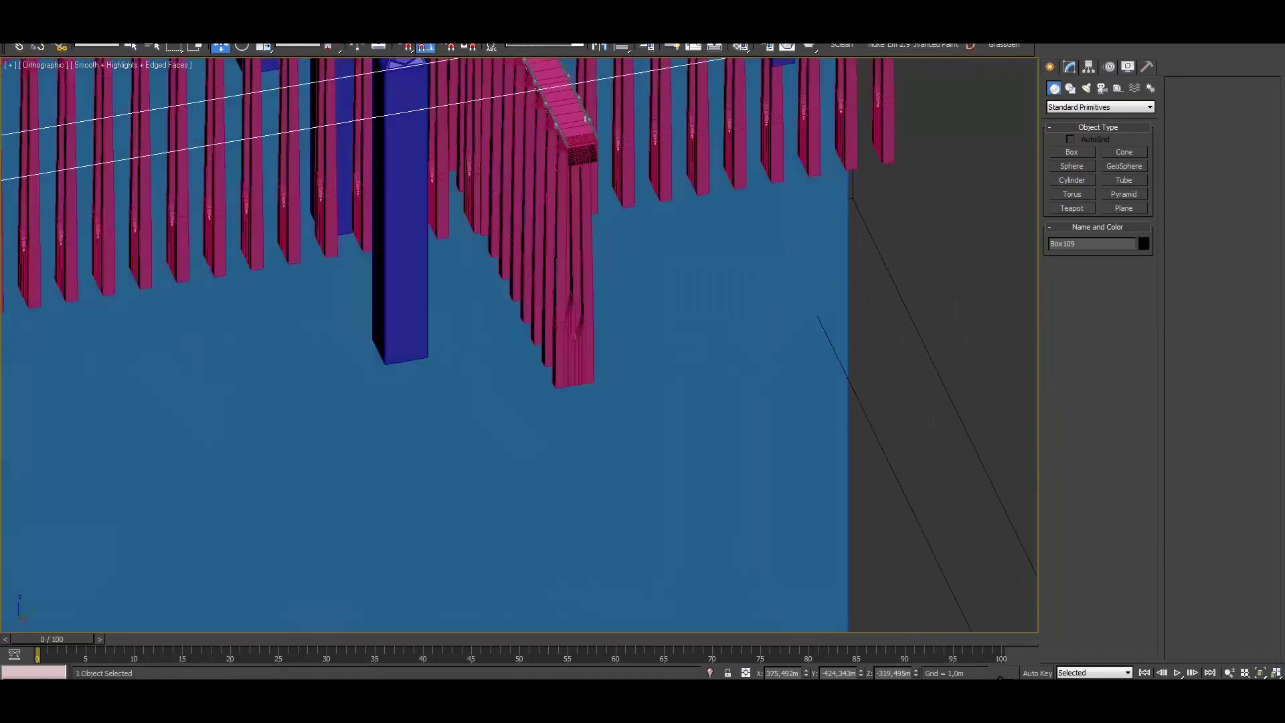
scroll(468, 361, "up", 4)
left_click(464, 366)
scroll(464, 368, "up", 15)
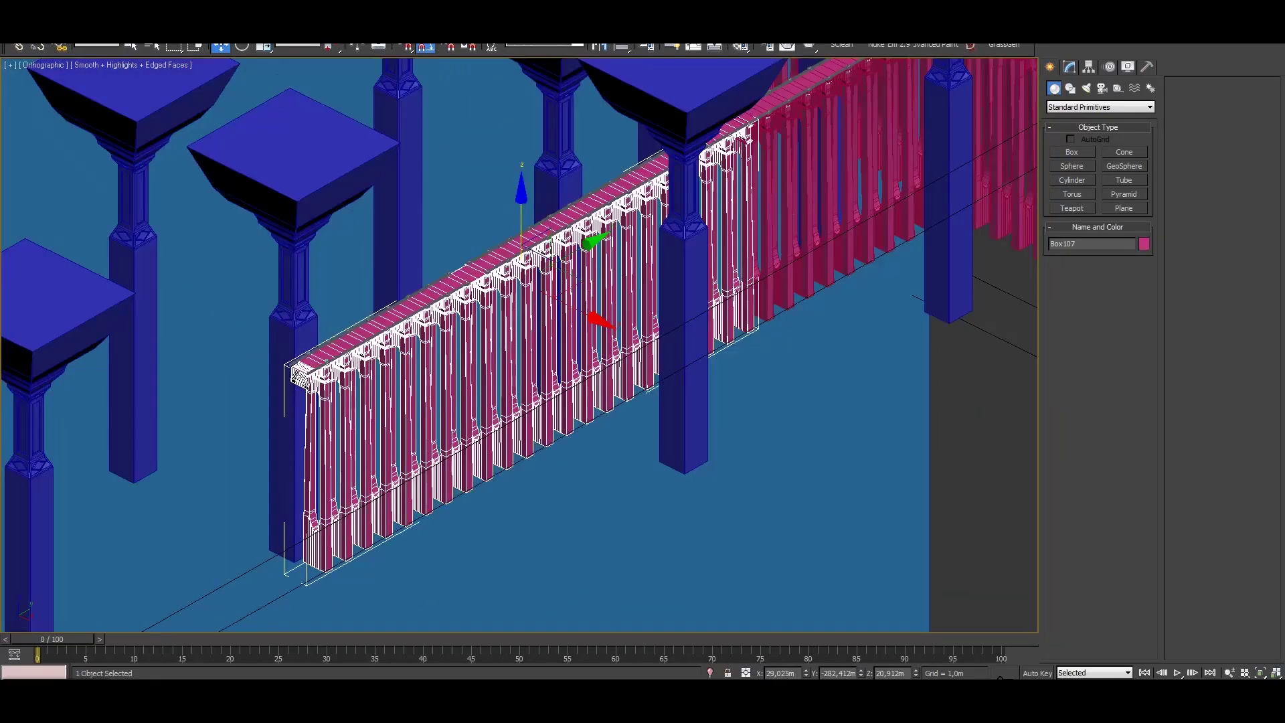
scroll(518, 345, "down", 5)
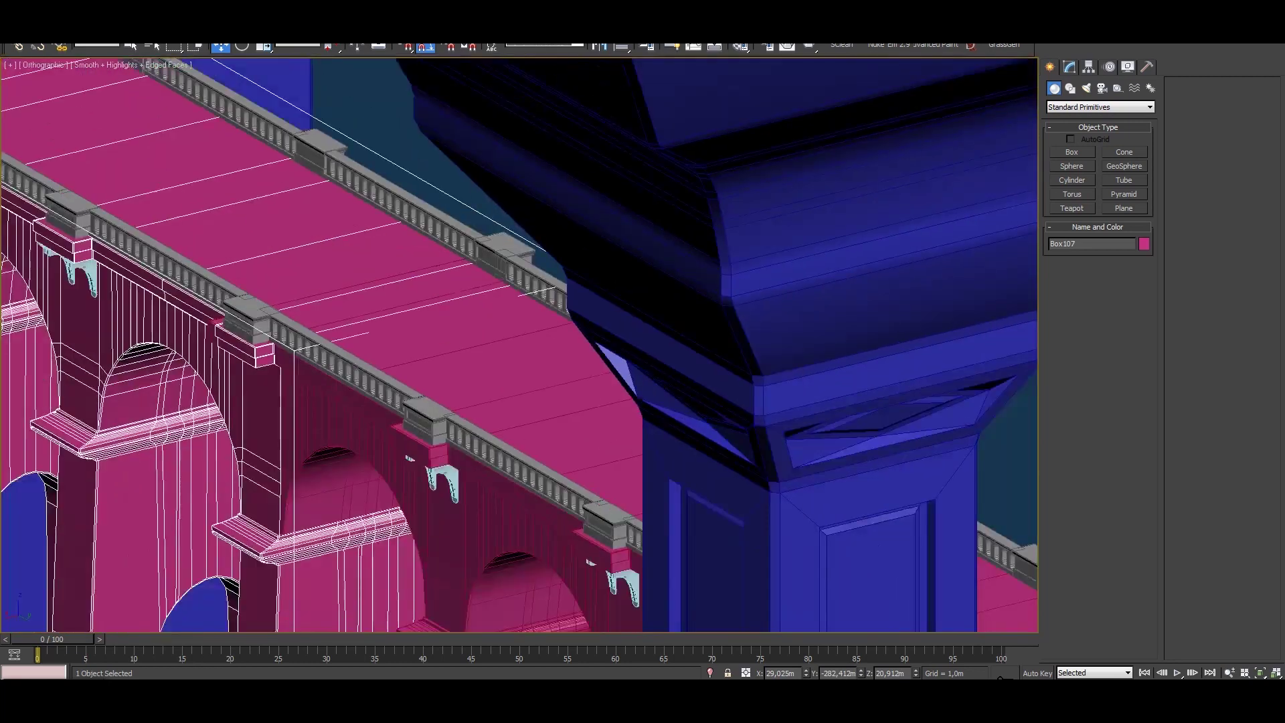
scroll(519, 344, "up", 8)
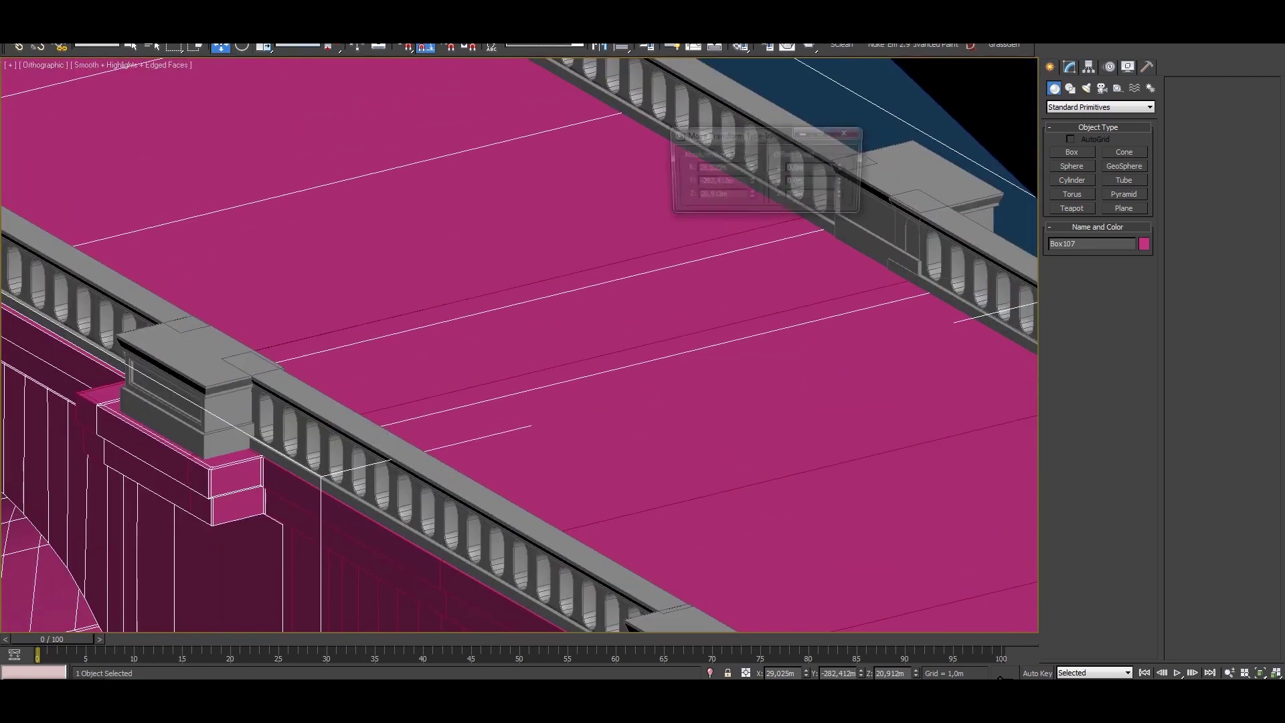
key("alt+q")
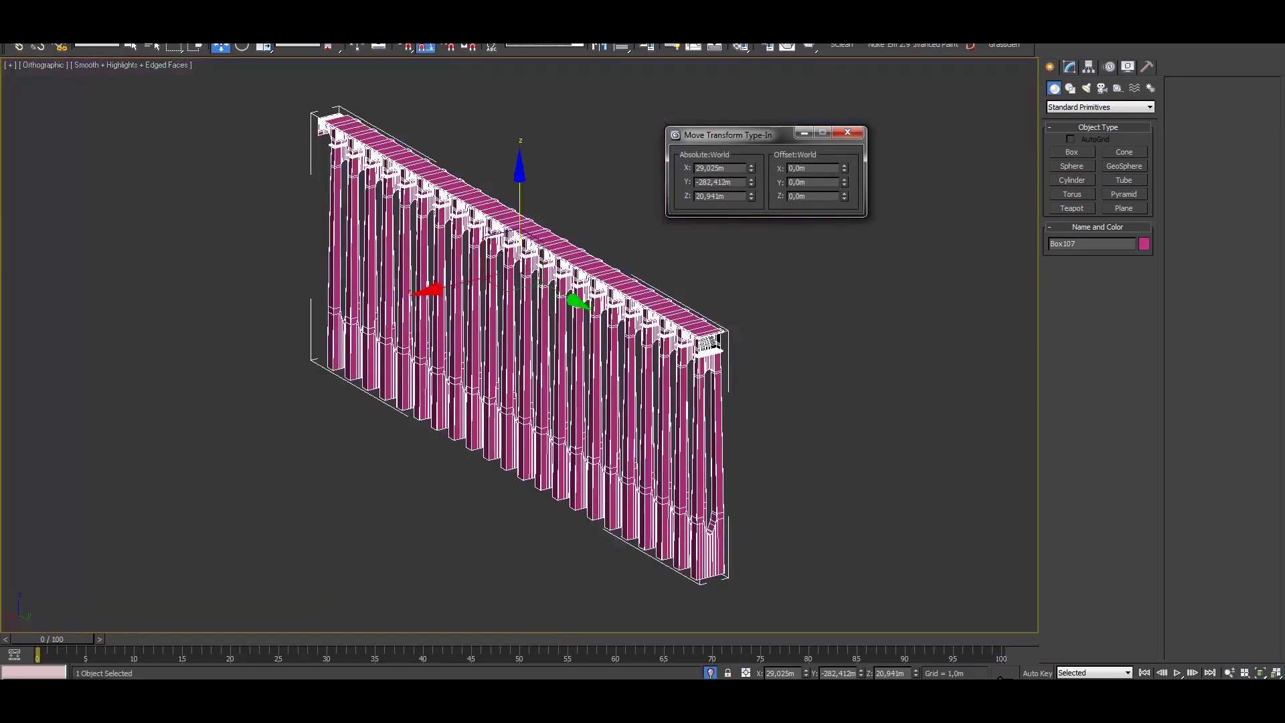
scroll(736, 288, "up", 5)
key("alt+q")
Lower the bridge section running through the crossing slightly to Z 32,745 m.
scroll(519, 344, "up", 6)
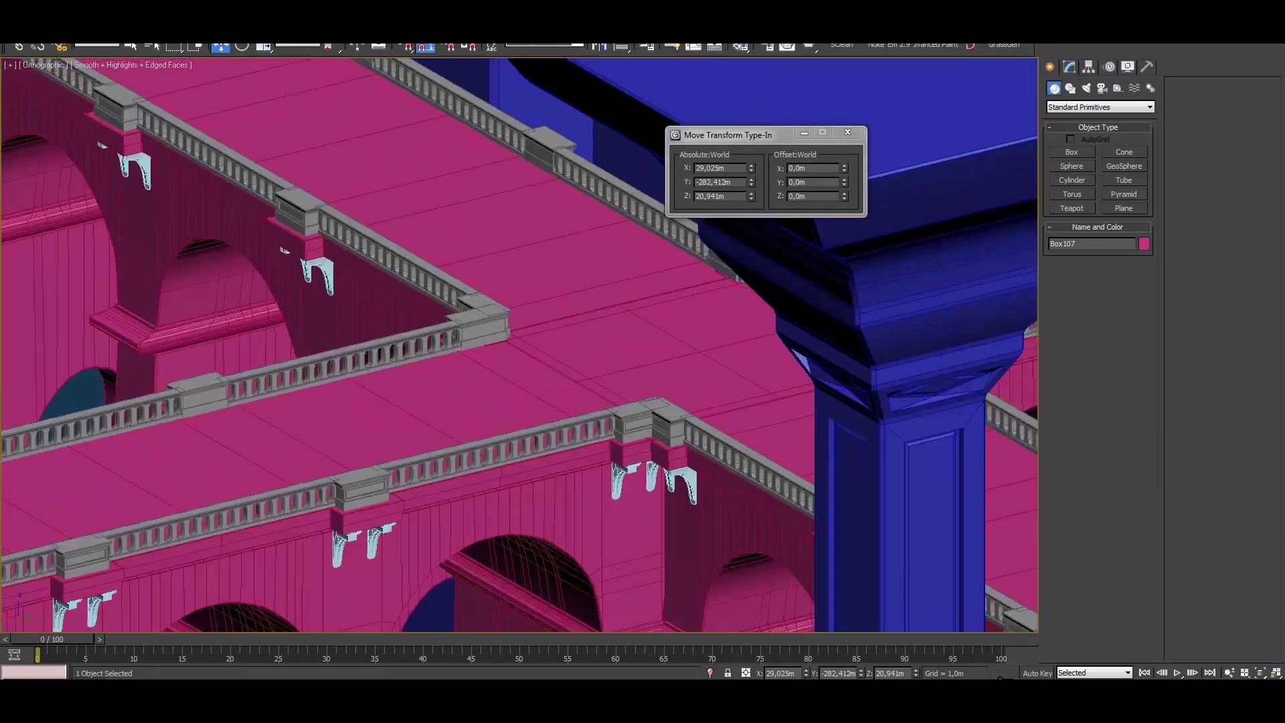
scroll(505, 328, "up", 2)
left_click_drag(751, 196, 751, 200)
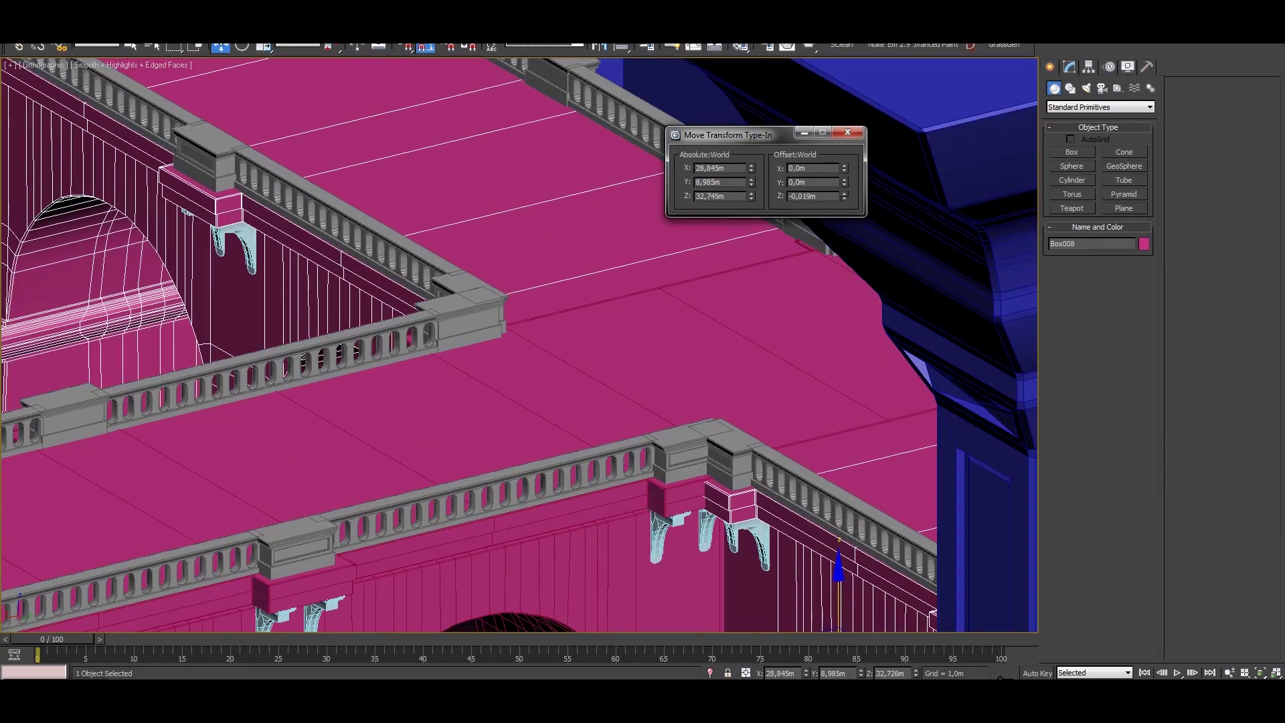
Render the camera view and inspect the bridge crossing at 200% zoom.
key("alt+w")
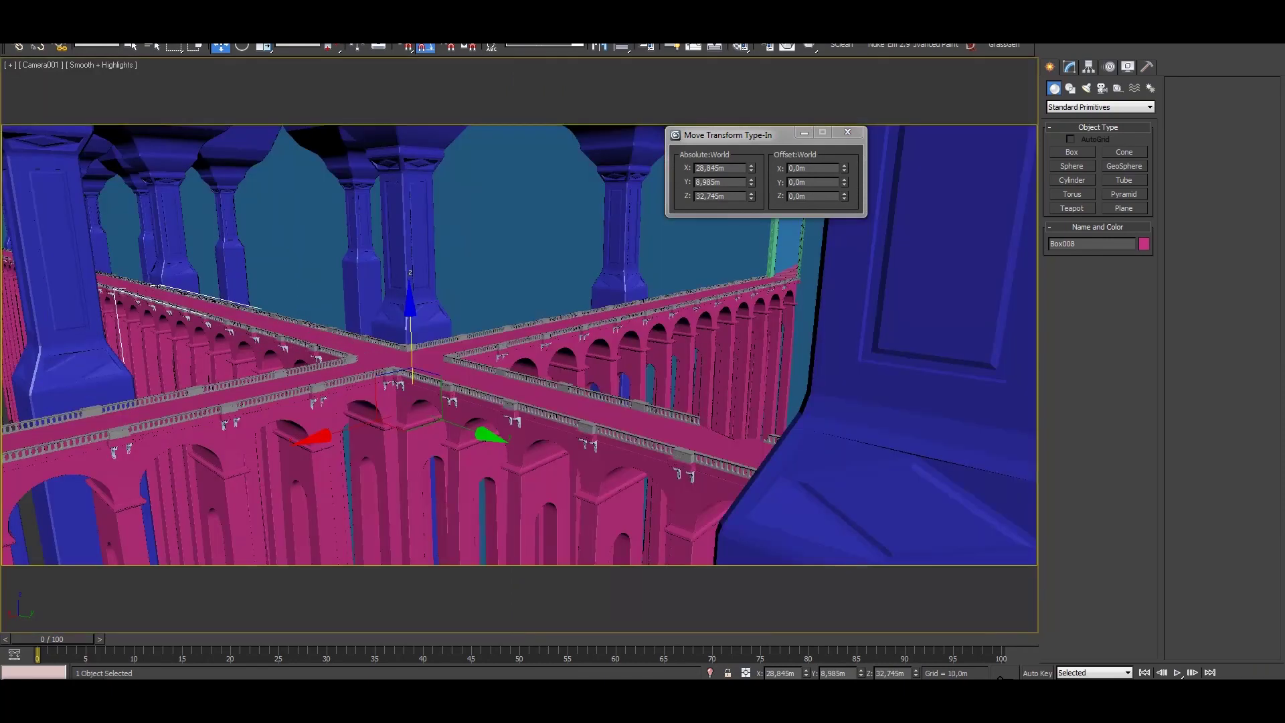
left_click(808, 45)
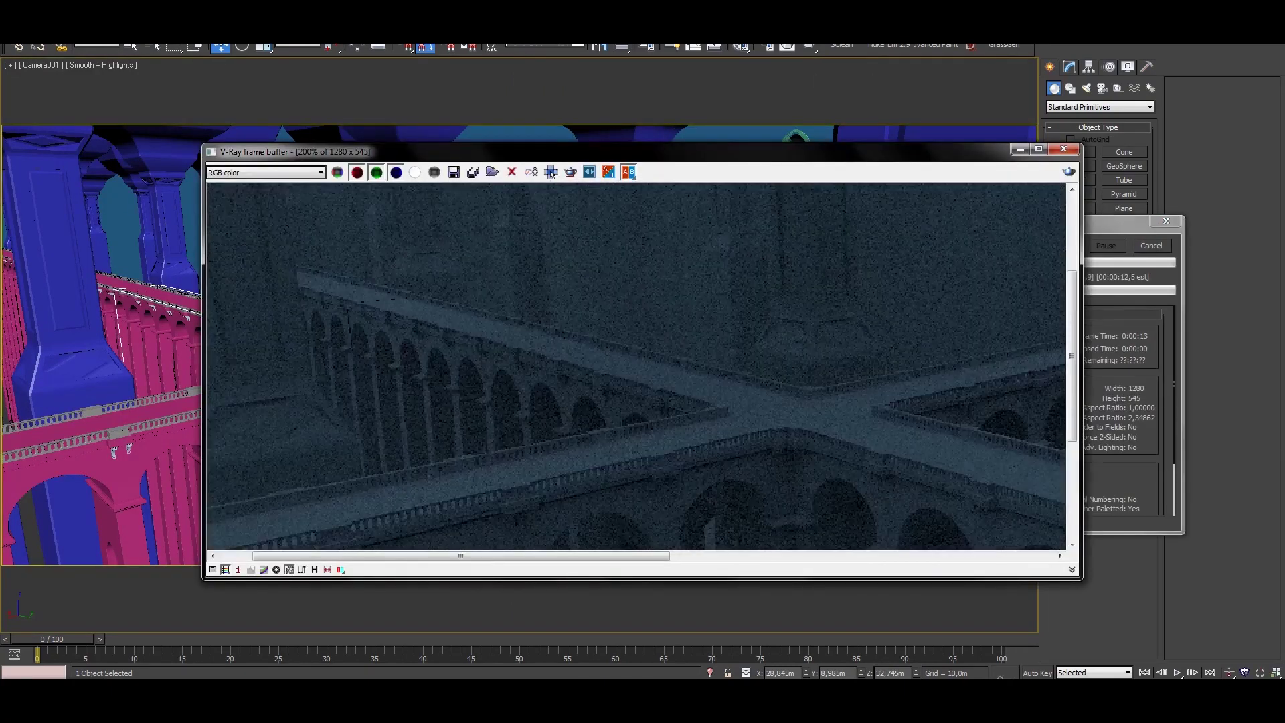
left_click(1064, 148)
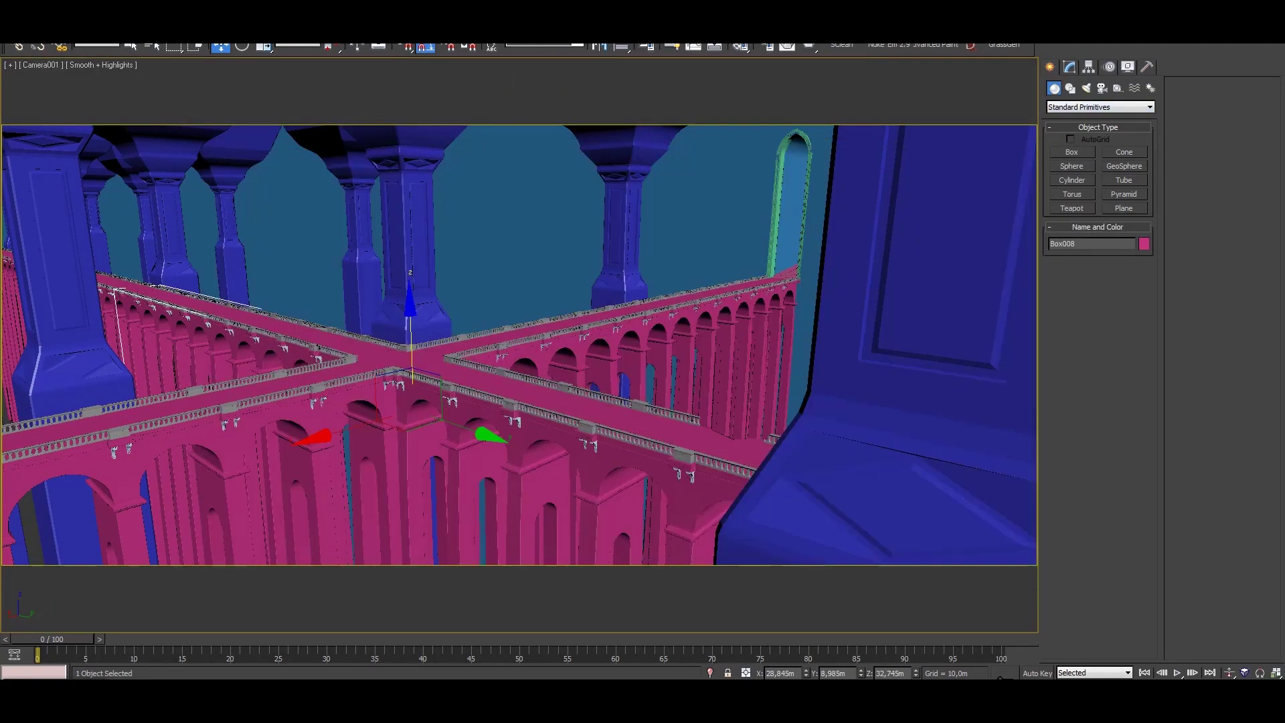
Lower the outer bridge section beyond the crossing to Z 20,861 m.
key("alt+w")
key("alt+w")
middle_click_drag(766, 372, 697, 328, "alt")
key("F12")
scroll(433, 201, "up", 6)
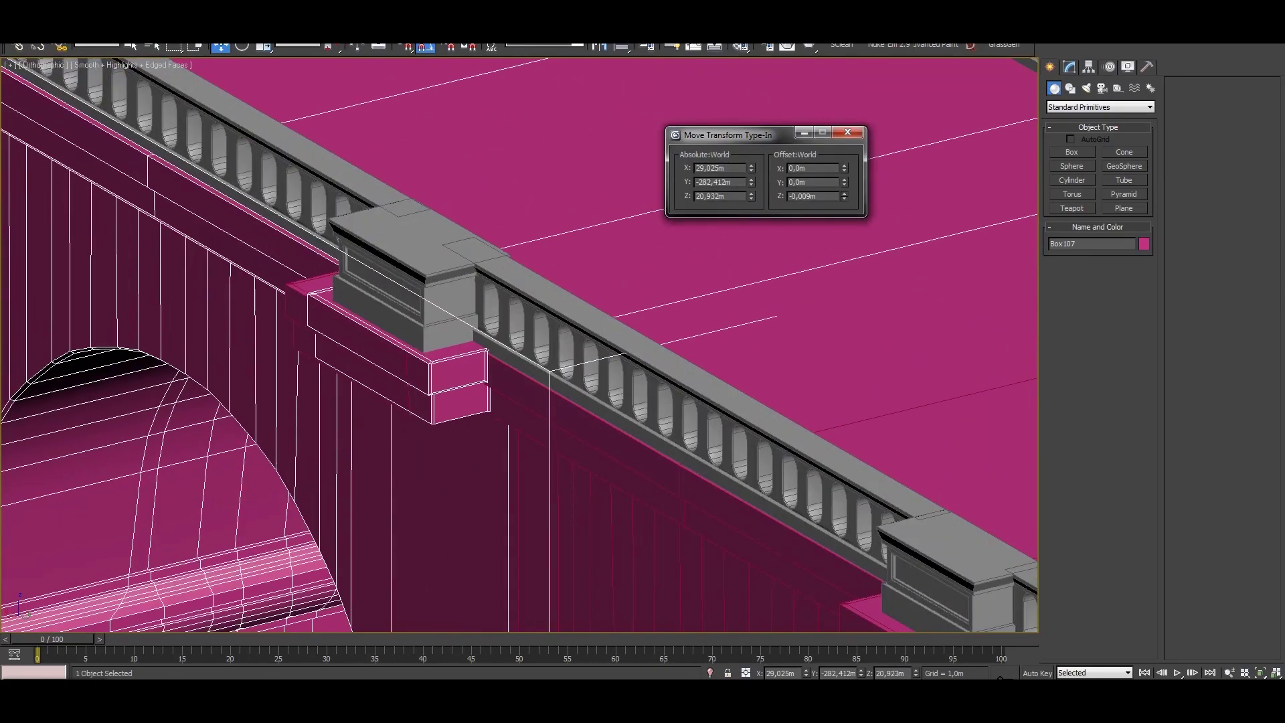
left_click(847, 132)
Render the camera view again to check the deck after lowering the outer bridge section.
key("alt+w")
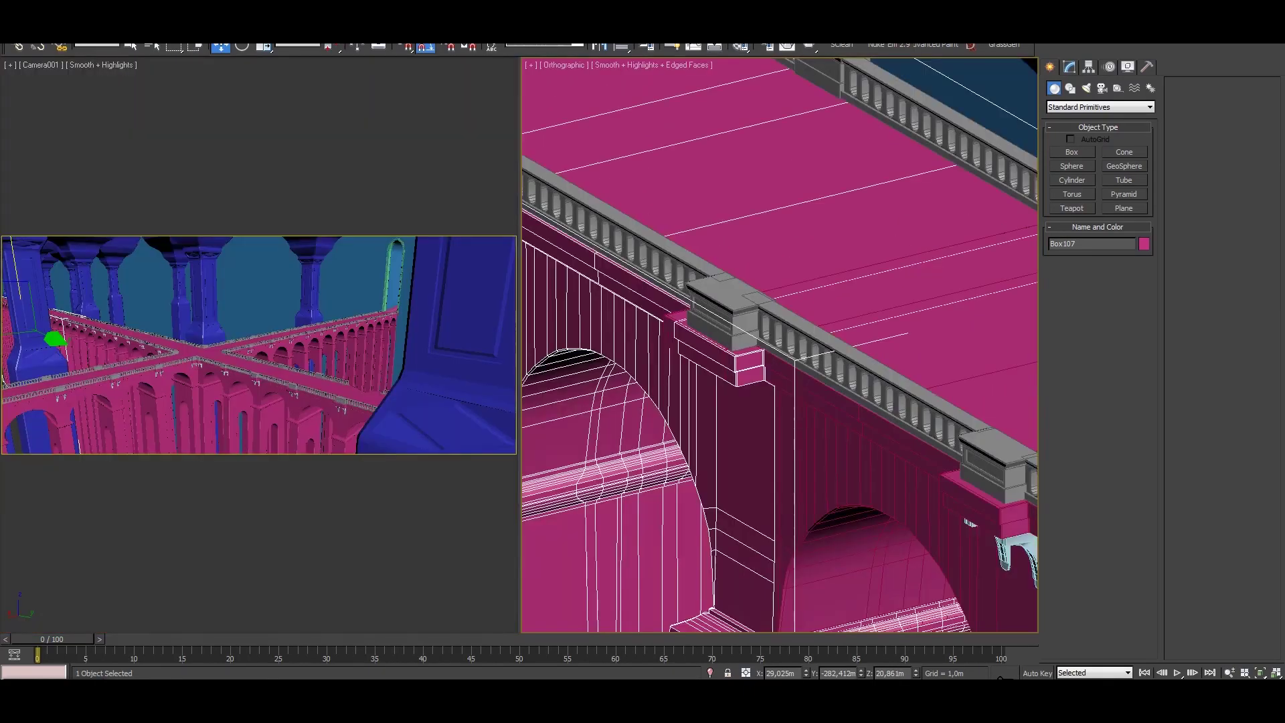
left_click(355, 283)
key("alt+w")
key("shift+q")
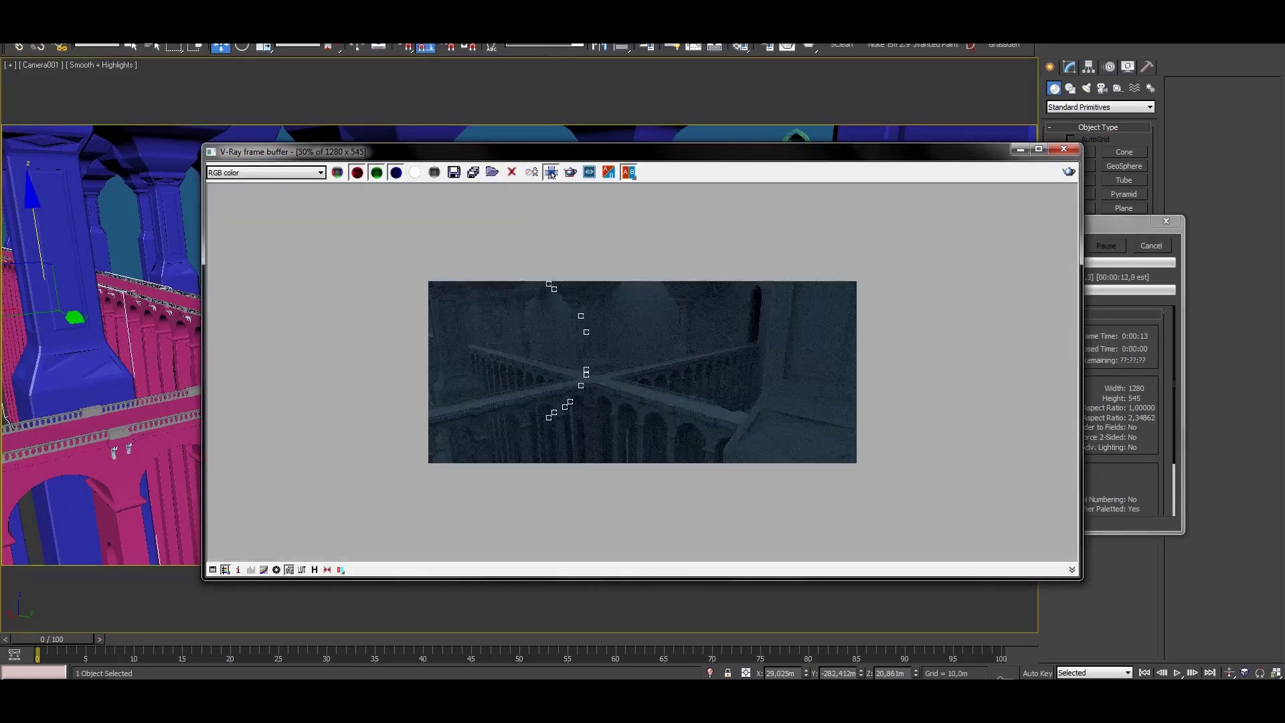
left_click(1064, 149)
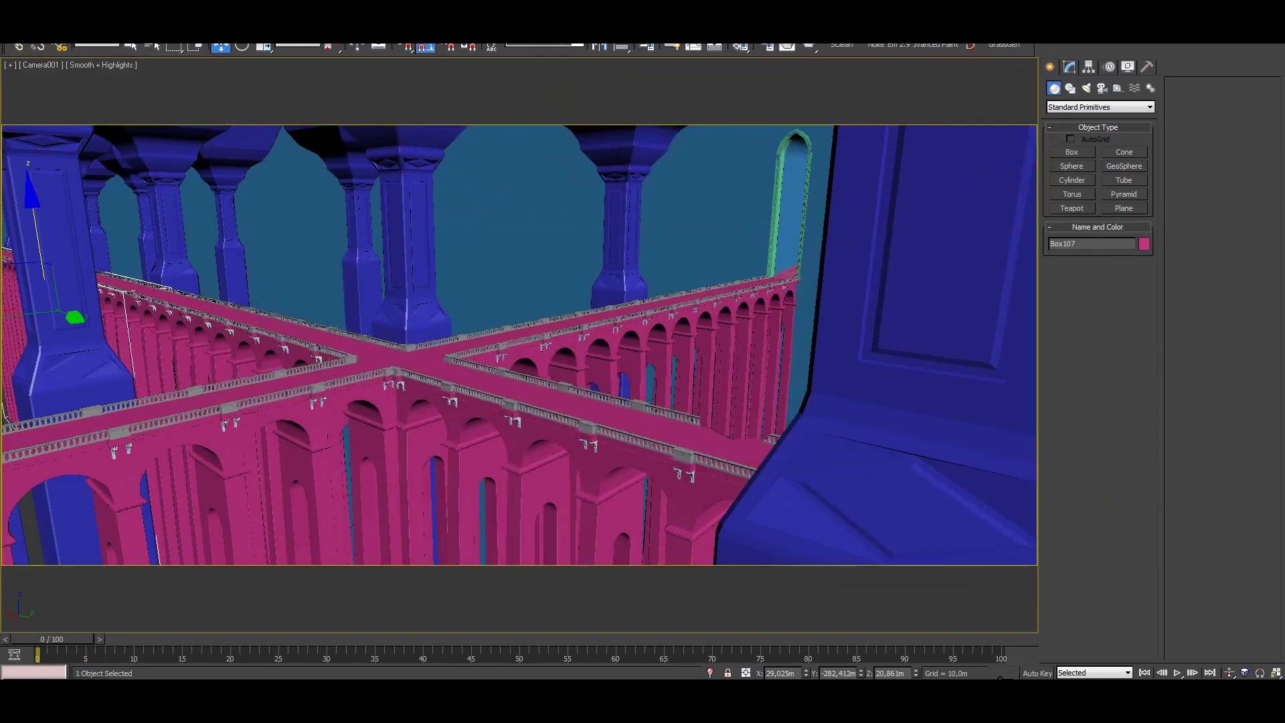
Place an invisible VRay plane light, half-length 104,55 m and half-width 104,442 m, outside the wall's arched opening, angled toward it.
key("alt+w")
key("alt+w")
left_click(1056, 145)
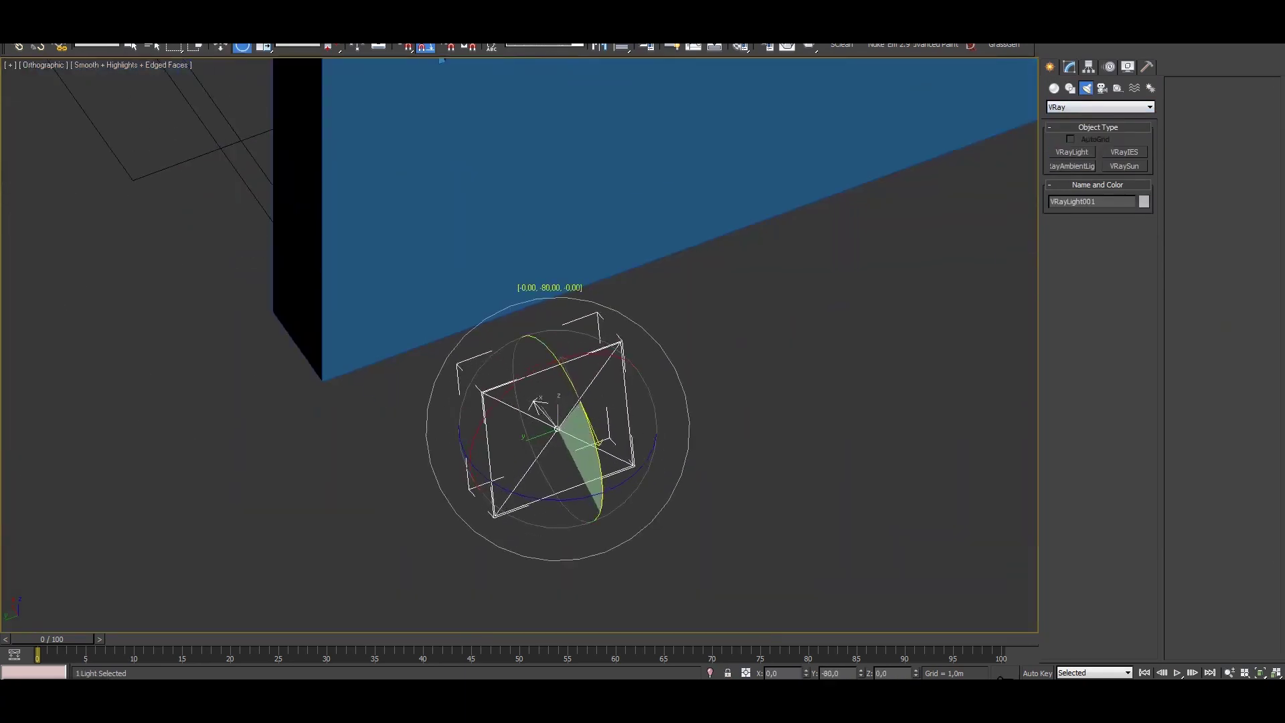
key("w")
mouse_move(519, 345)
middle_mouse_down("alt")
mouse_move(469, 294)
mouse_move(428, 335)
mouse_move(468, 294)
mouse_move(496, 321)
mouse_move(536, 321)
mouse_move(522, 328)
middle_mouse_up("alt")
scroll(790, 287, "up", 5)
scroll(789, 288, "down", 3)
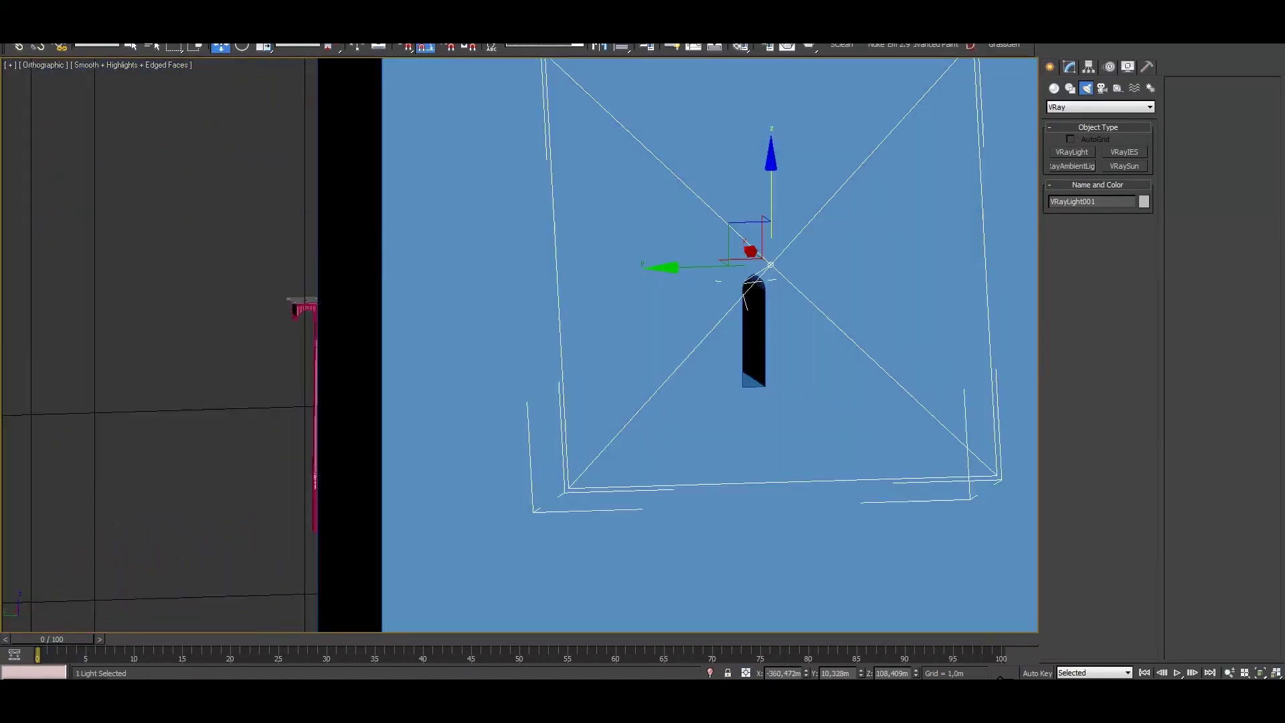
Set the plane light's multiplier to 500 and test-render the camera view.
key("alt+w")
key("alt+w")
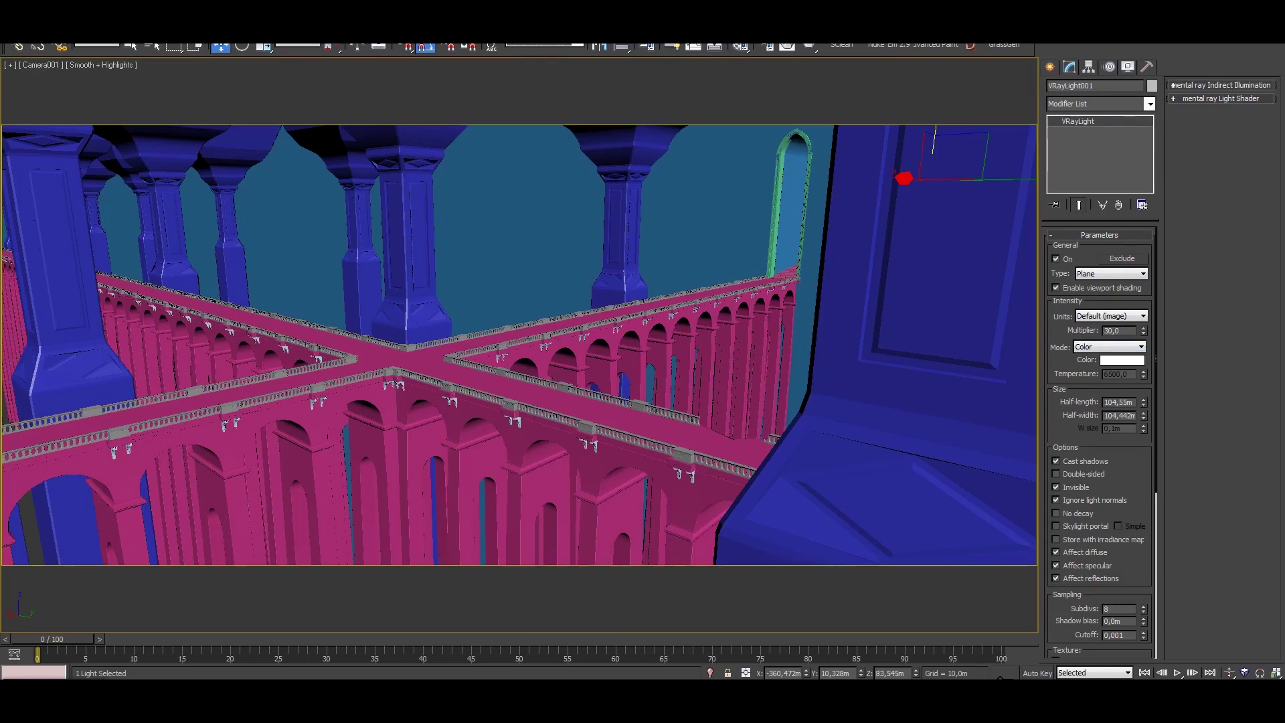
left_click(809, 46)
left_click(809, 45)
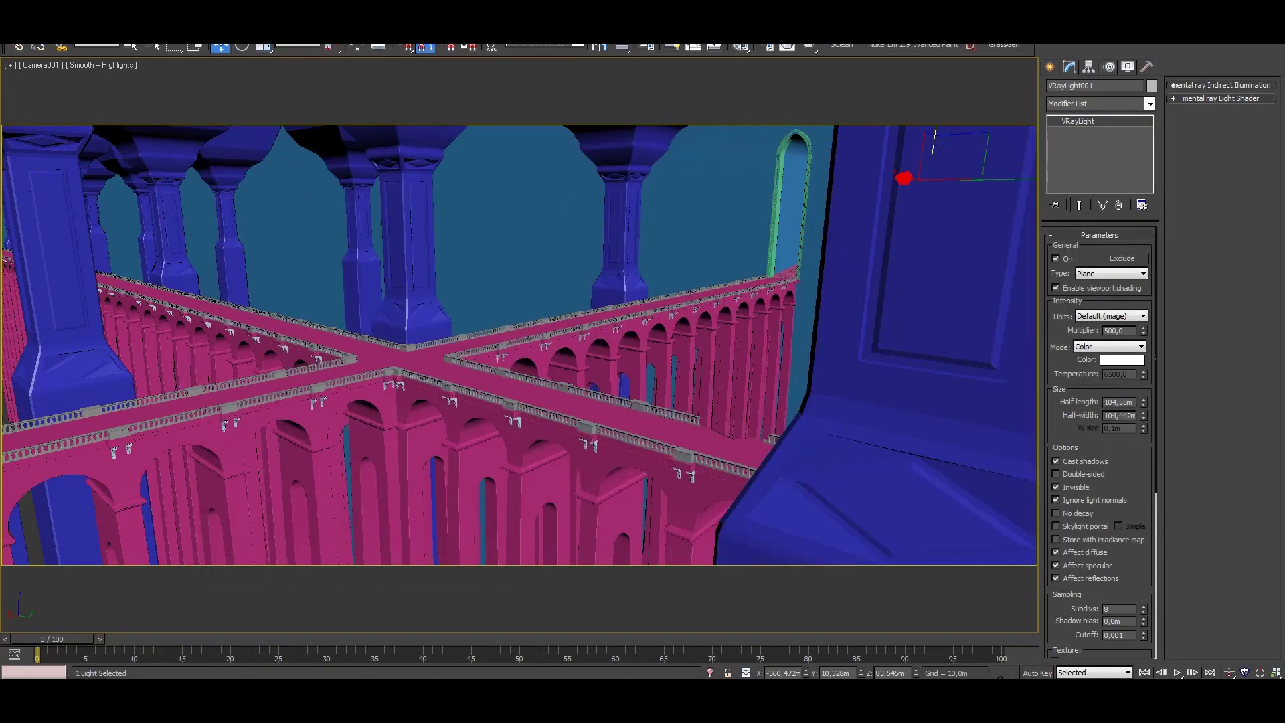
Tilt the plane light further about its Y axis in front of the arched opening.
key("alt+w")
key("e")
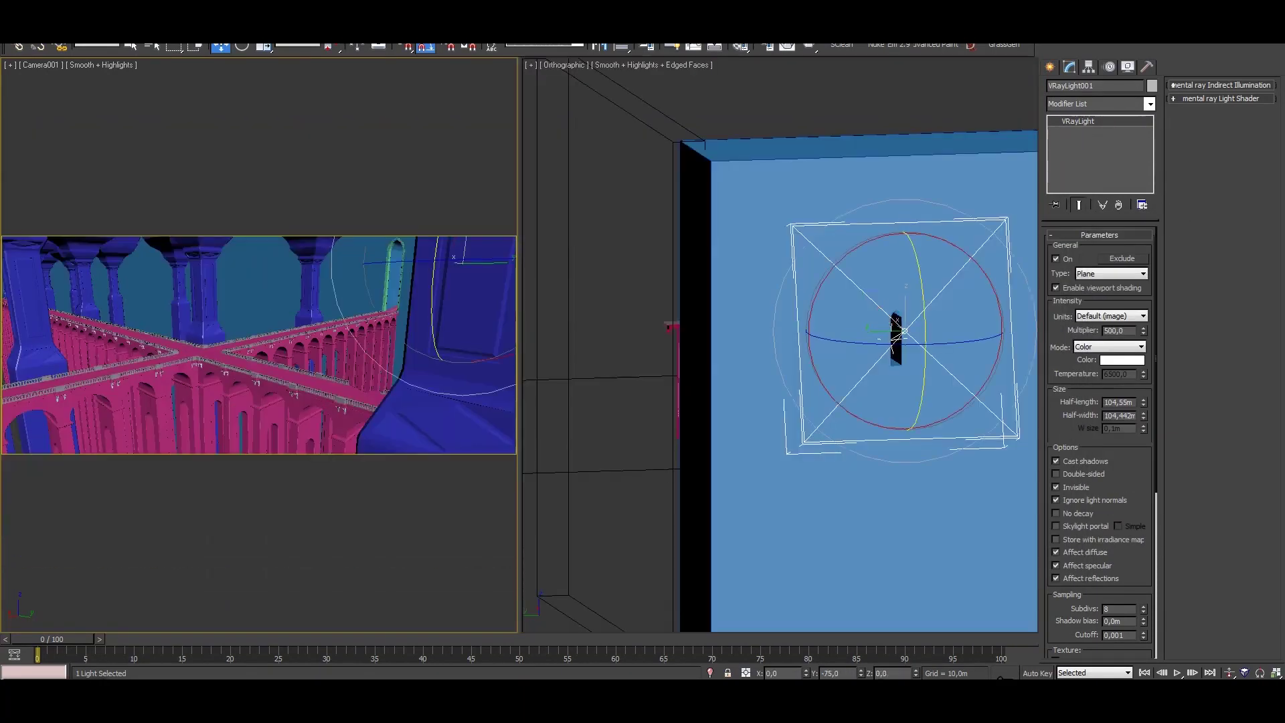
left_click_drag(923, 268, 924, 314)
middle_click_drag(780, 345, 844, 338, "alt")
Copy the ground plane upward to Z 237,034 m as a ceiling above the pillars.
key("w")
left_click_drag(672, 207, 672, 220, "shift")
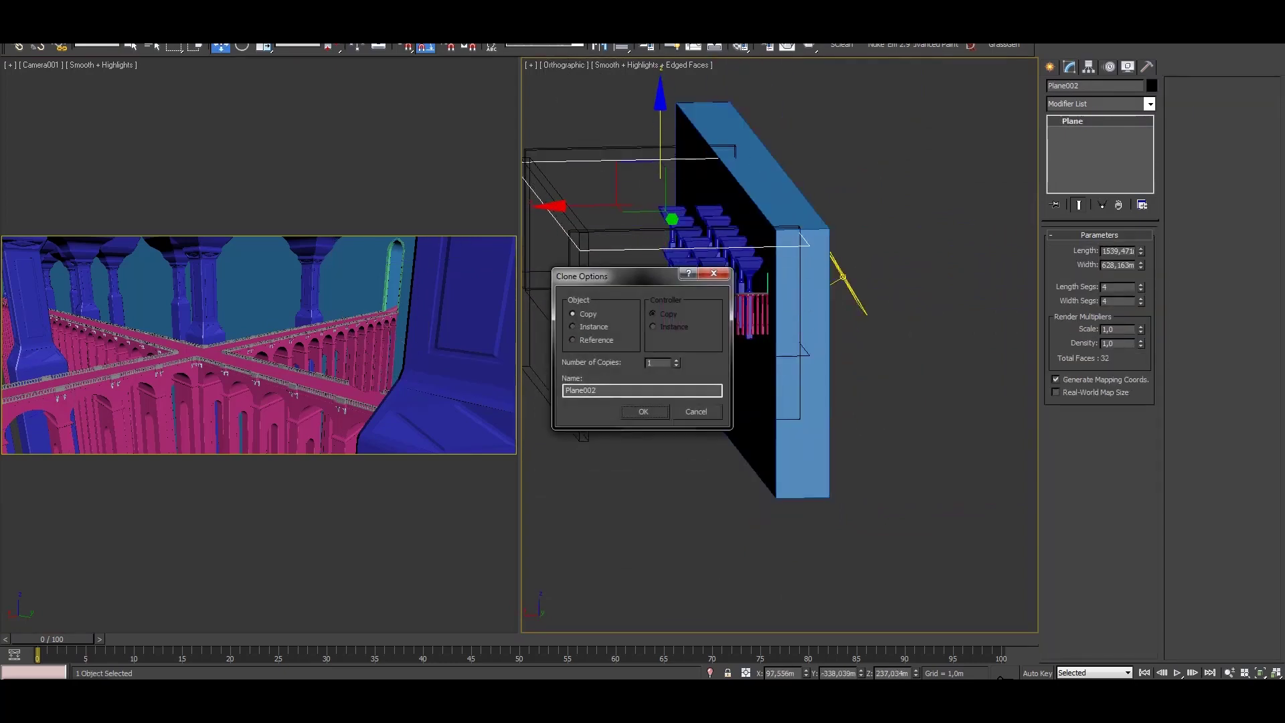
key("Return")
Test-render the camera view with the tilted light and the ceiling plane in place.
key("alt+w")
key("shift+q")
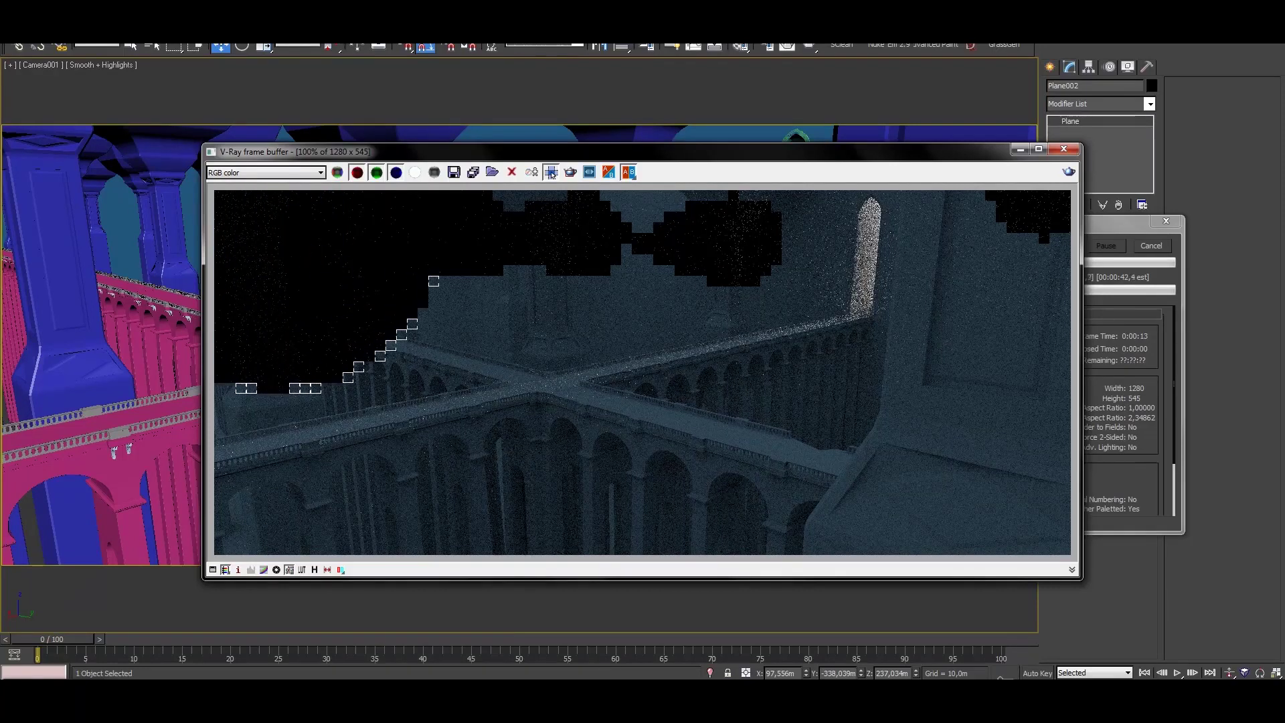
key("Escape")
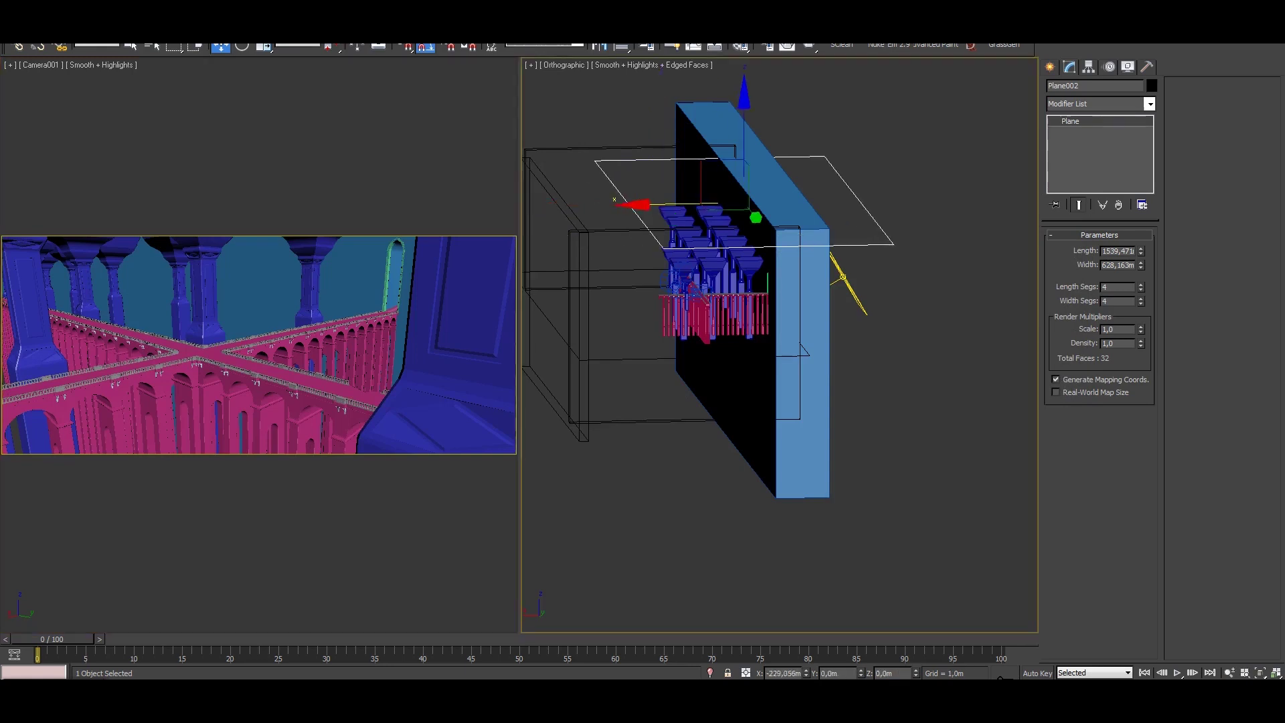
Shift the ceiling plane to X -257,679 m and Z 214,709 m, and render the camera view again.
right_click(345, 251)
key("shift+q")
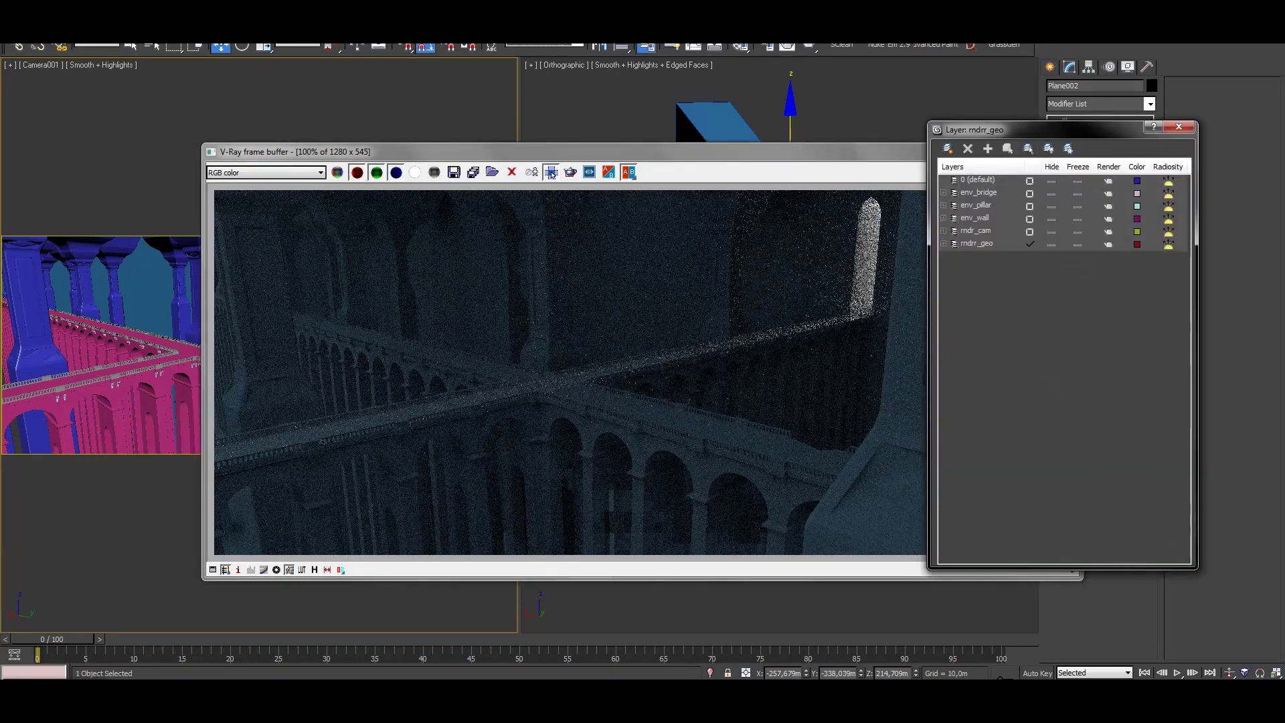
Set the GI engine for secondary bounces to Light cache and open the light cache settings.
key("F10")
key("ctrl+Tab")
scroll(616, 335, "down", 5)
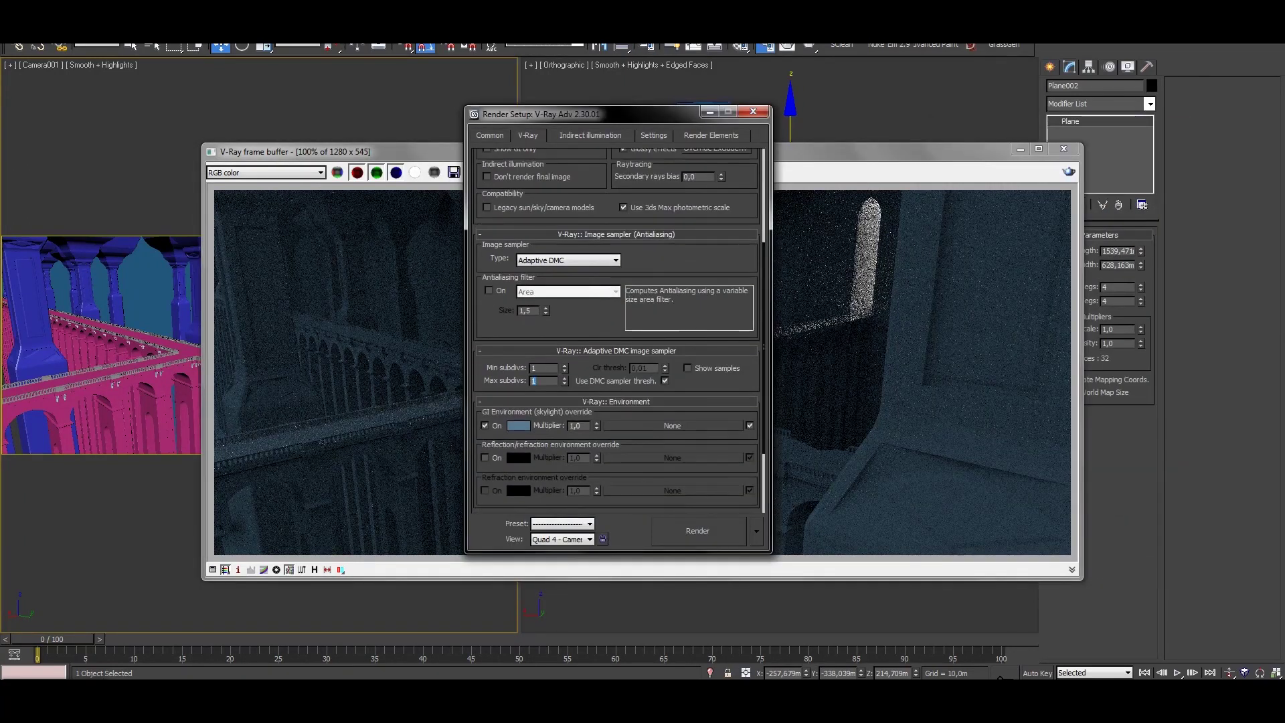
key("ctrl+Tab")
left_click(681, 282)
left_click(679, 330)
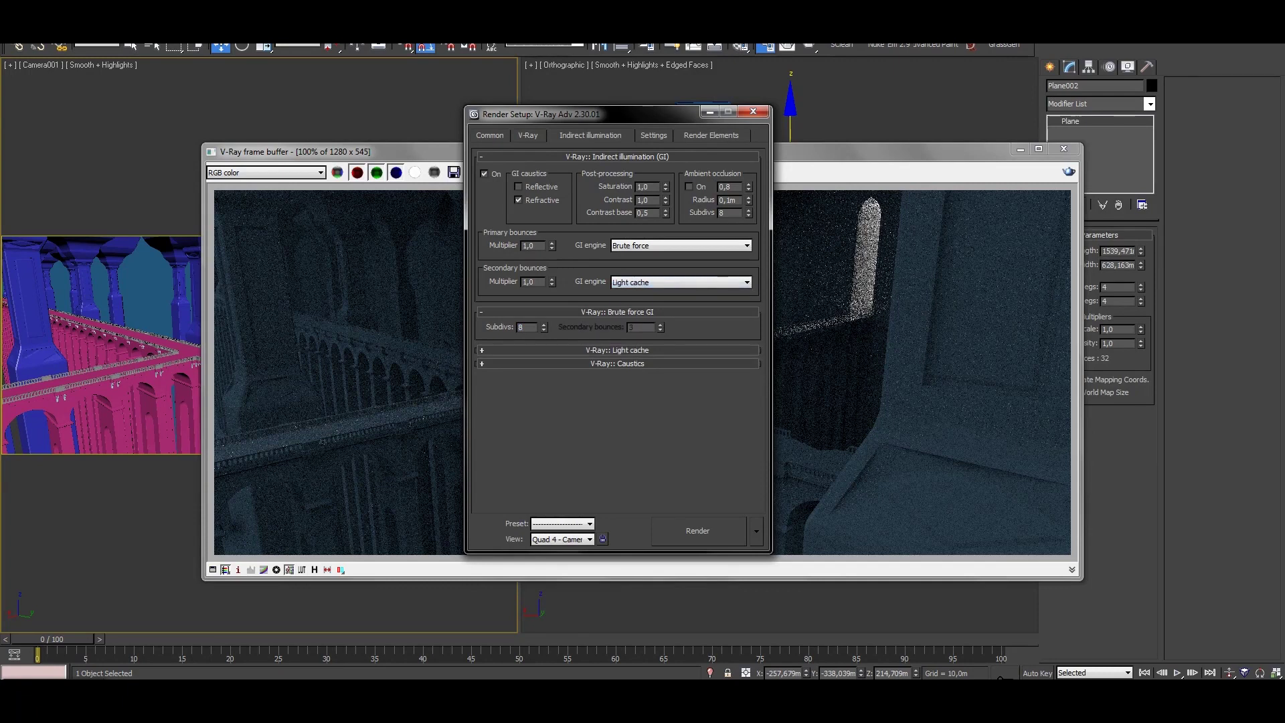
scroll(616, 335, "down", 4)
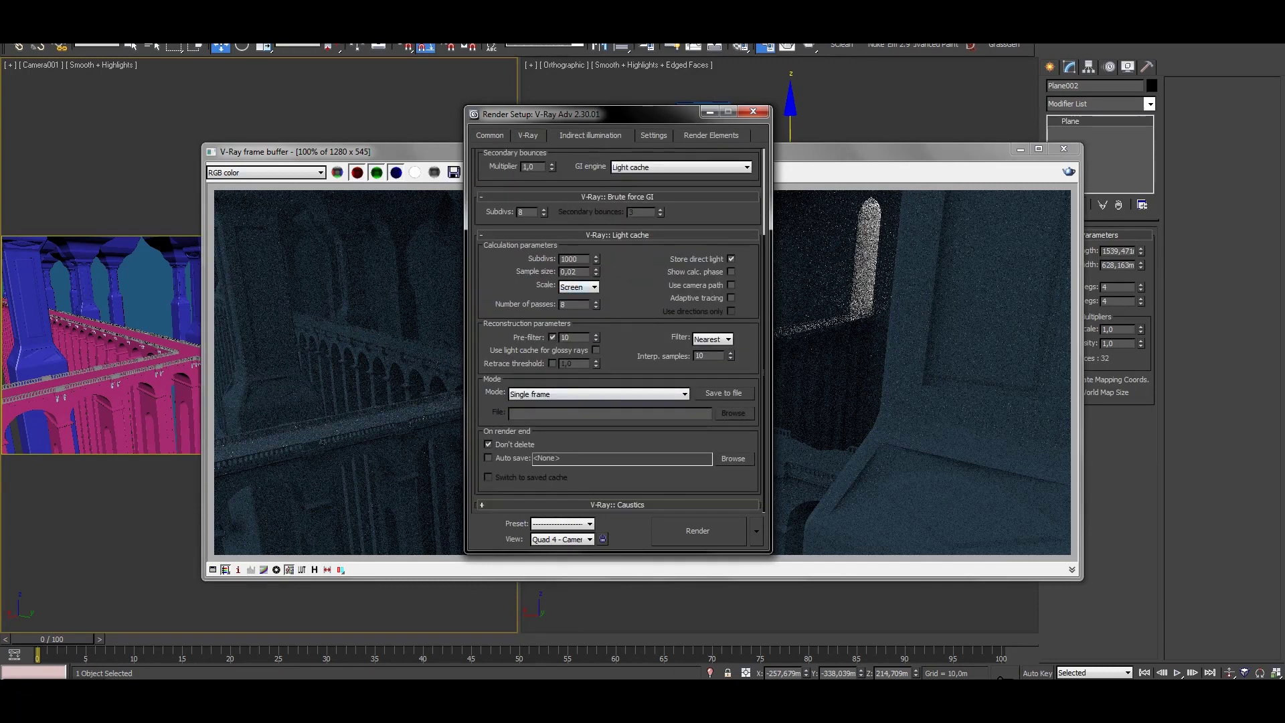
Render the camera view with light cache, and copy the ceiling plane to X 254,33 m and Y -1235,568 m at the same height.
key("shift+q")
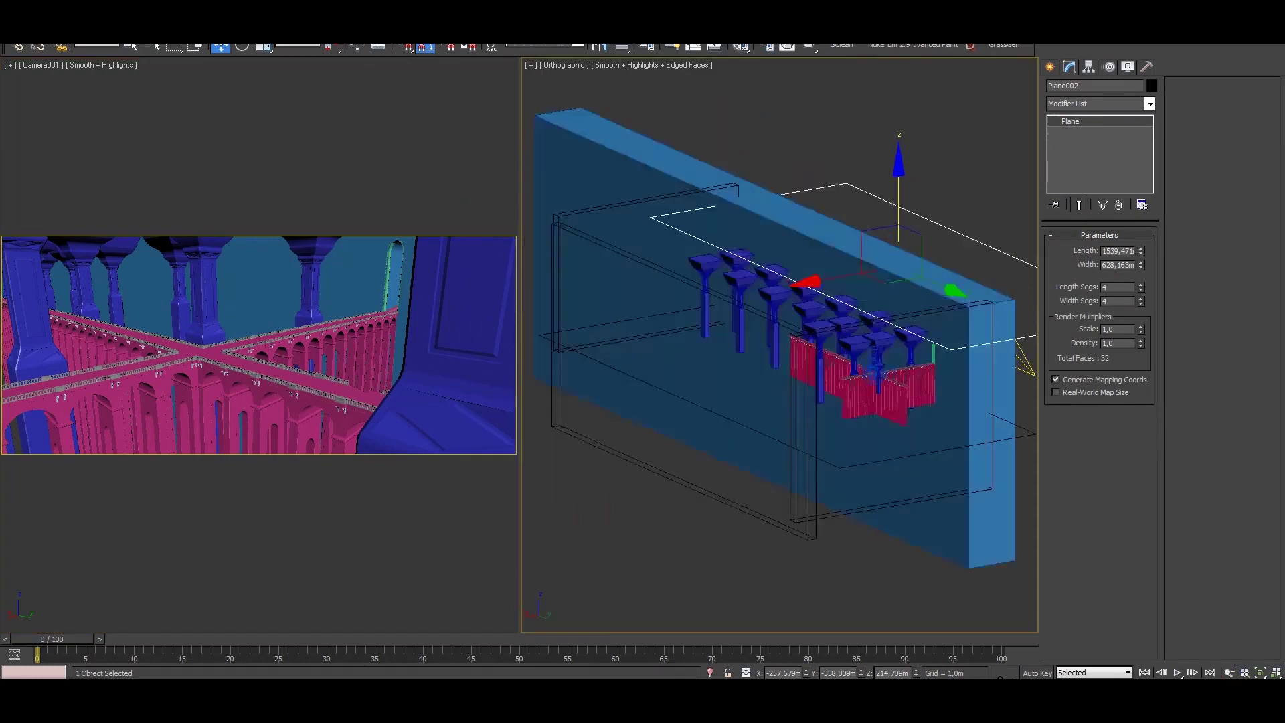
middle_click_drag(776, 348, 710, 348, "alt")
left_click_drag(790, 247, 546, 324, "shift")
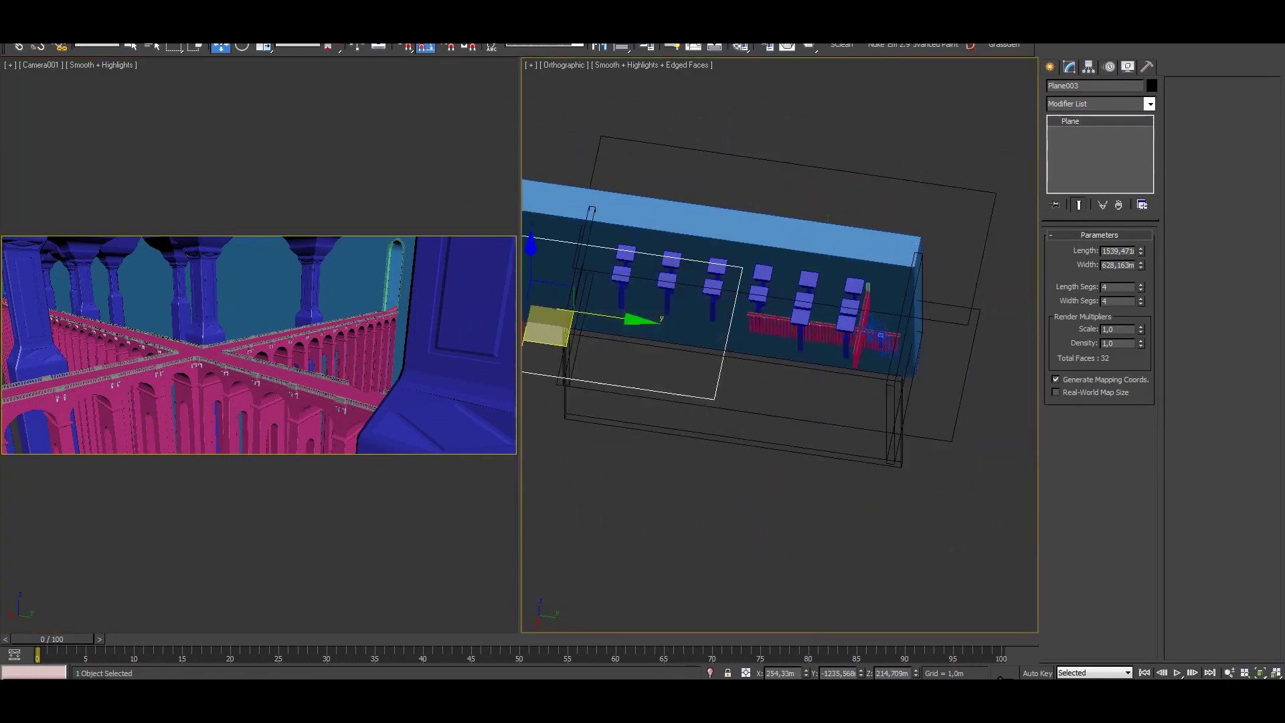
middle_click_drag(781, 405, 777, 428)
Select the V-Ray plane light behind the end wall and set its sampling subdivs to 16.
middle_click_drag(776, 348, 737, 335, "alt")
left_click(820, 372)
left_click(710, 338)
left_click(823, 375)
left_click(646, 45)
left_click(969, 192)
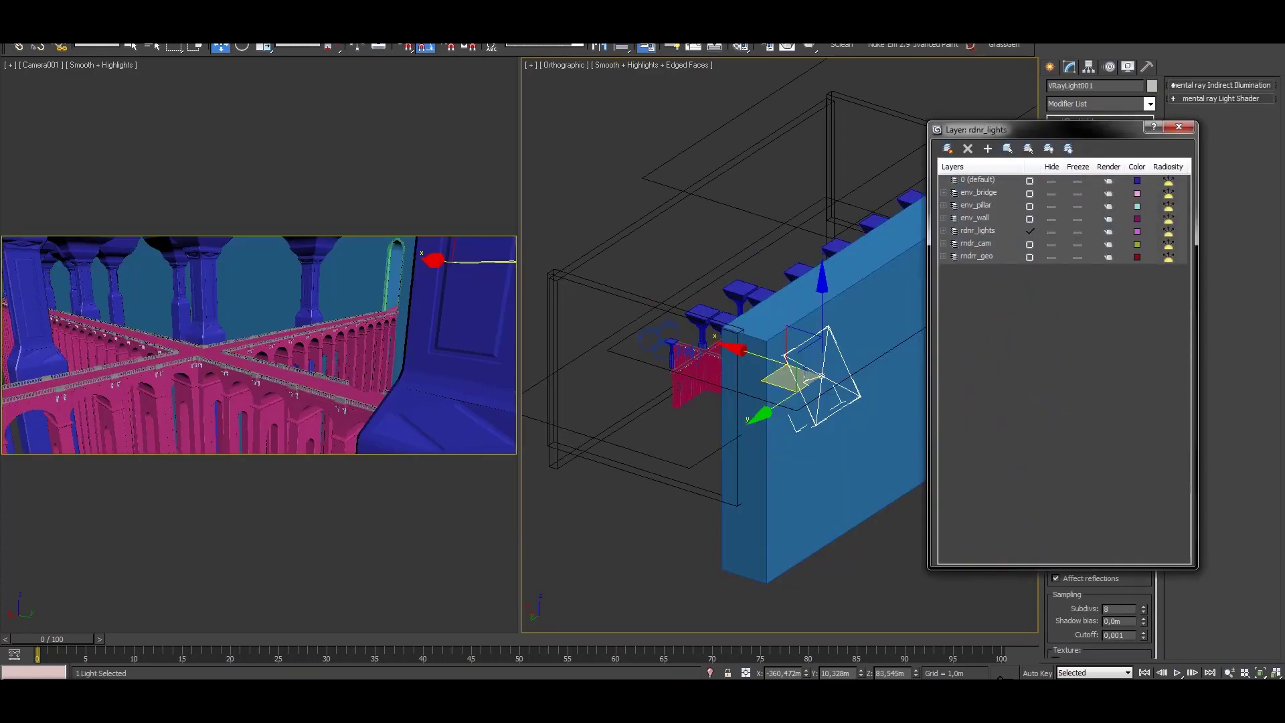
key("Escape")
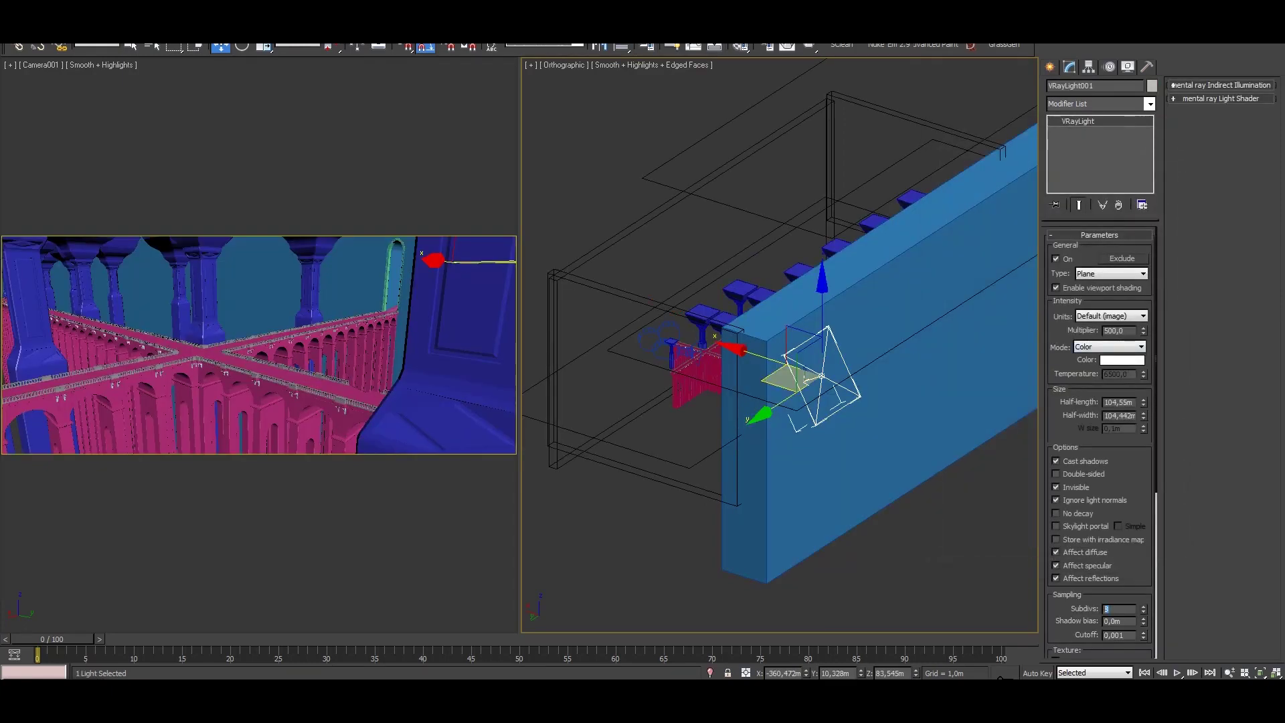
Maximize the camera view, test-render it, and inspect the noise up close at 200%.
right_click(389, 268)
key("alt+w")
key("shift+q")
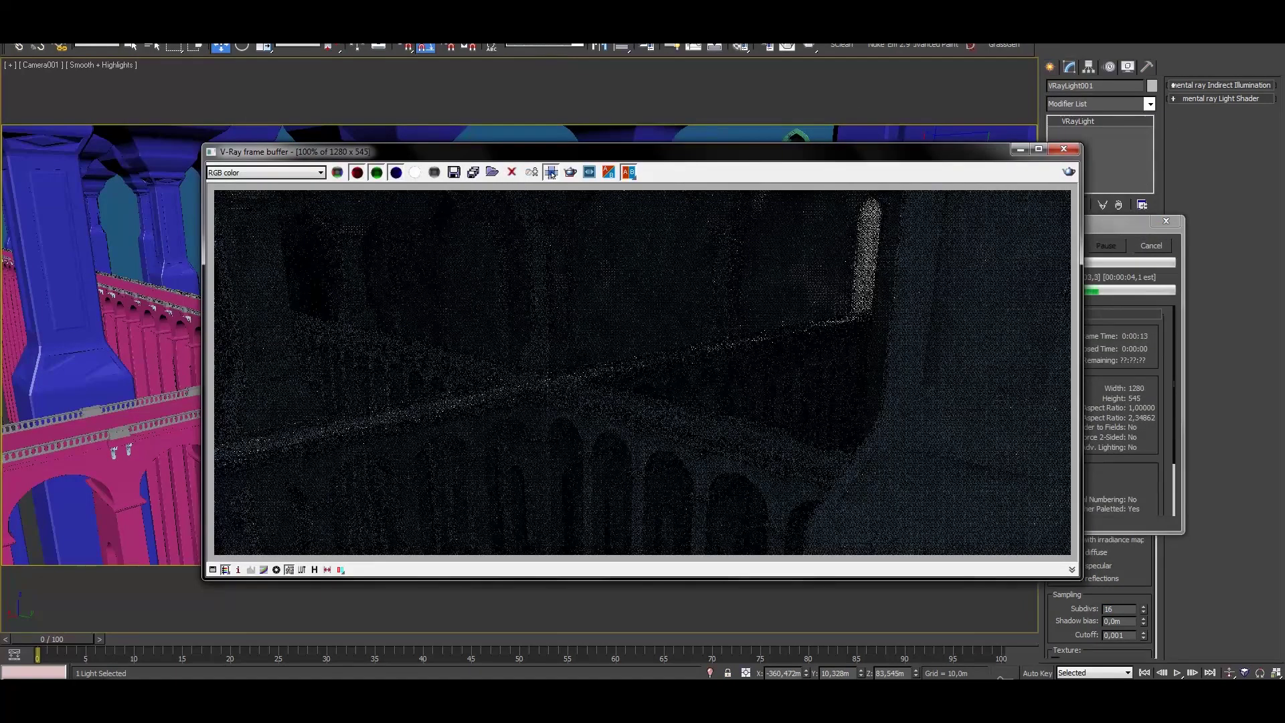
key("plus")
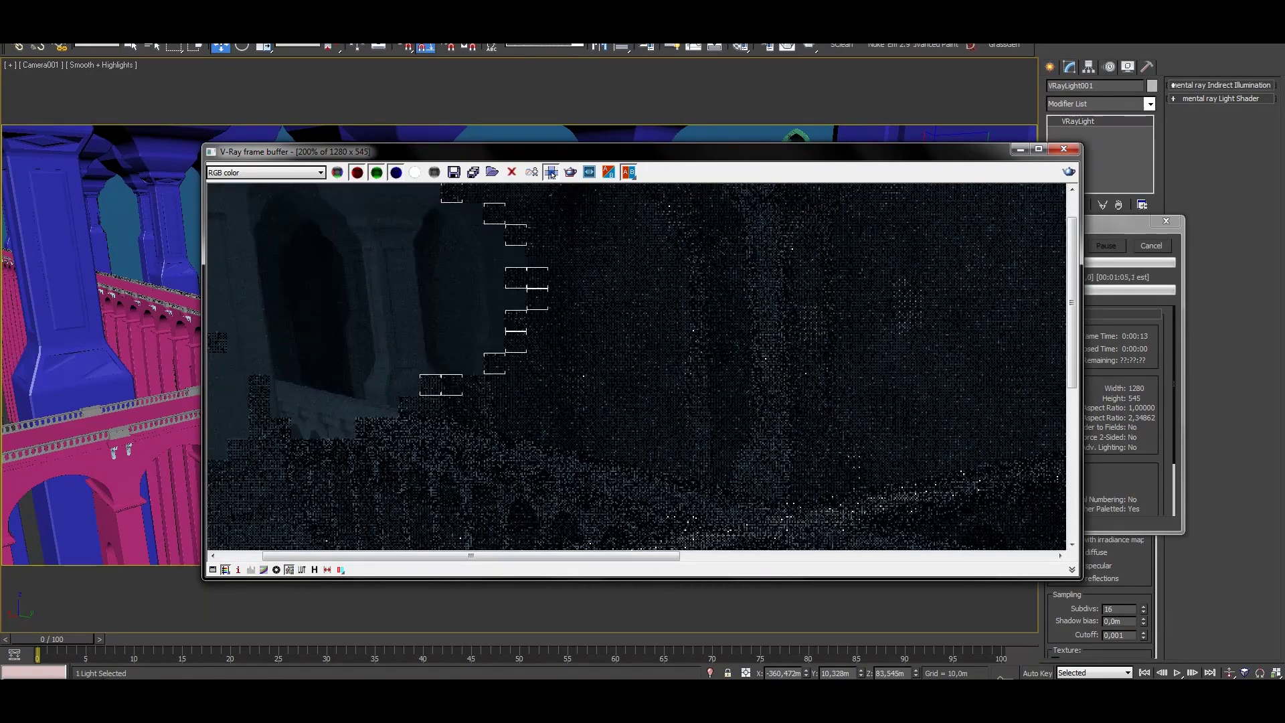
key("minus")
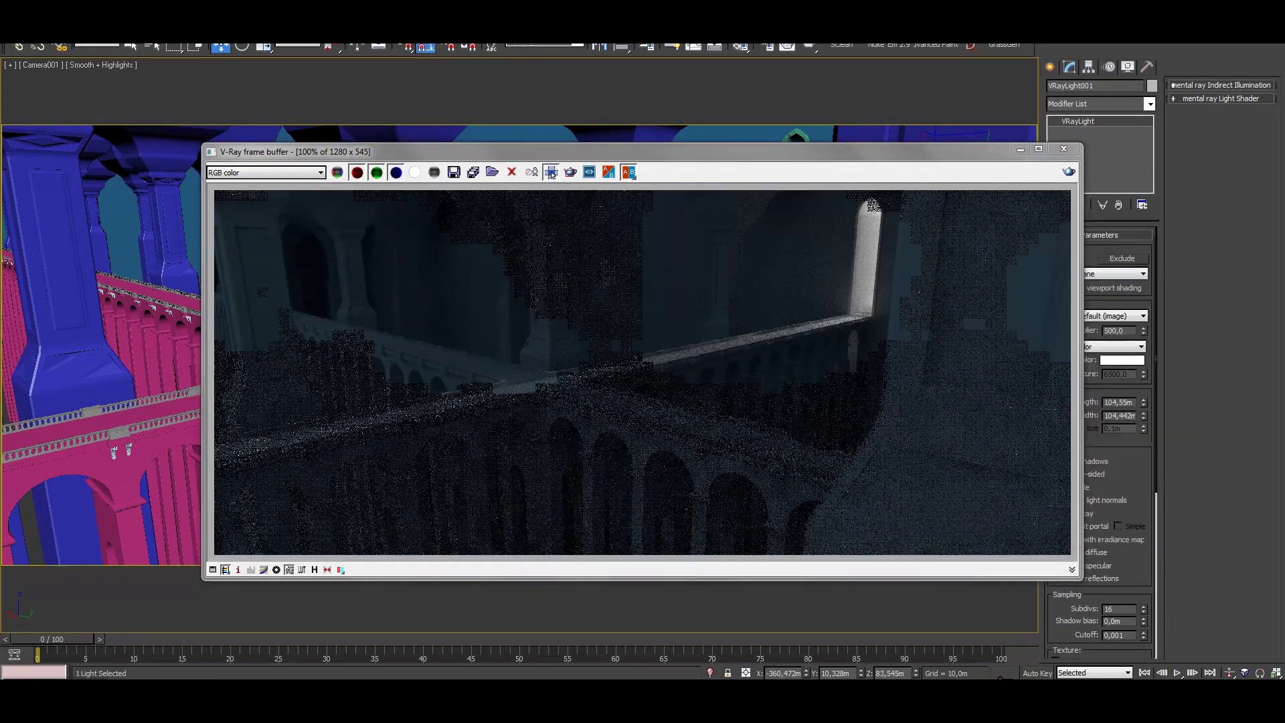
Open the list of render elements to add and select VRayAlpha, VRayDiffuseFilter, VRayGlobalIllumination and VRayLighting.
key("F10")
left_click(532, 185)
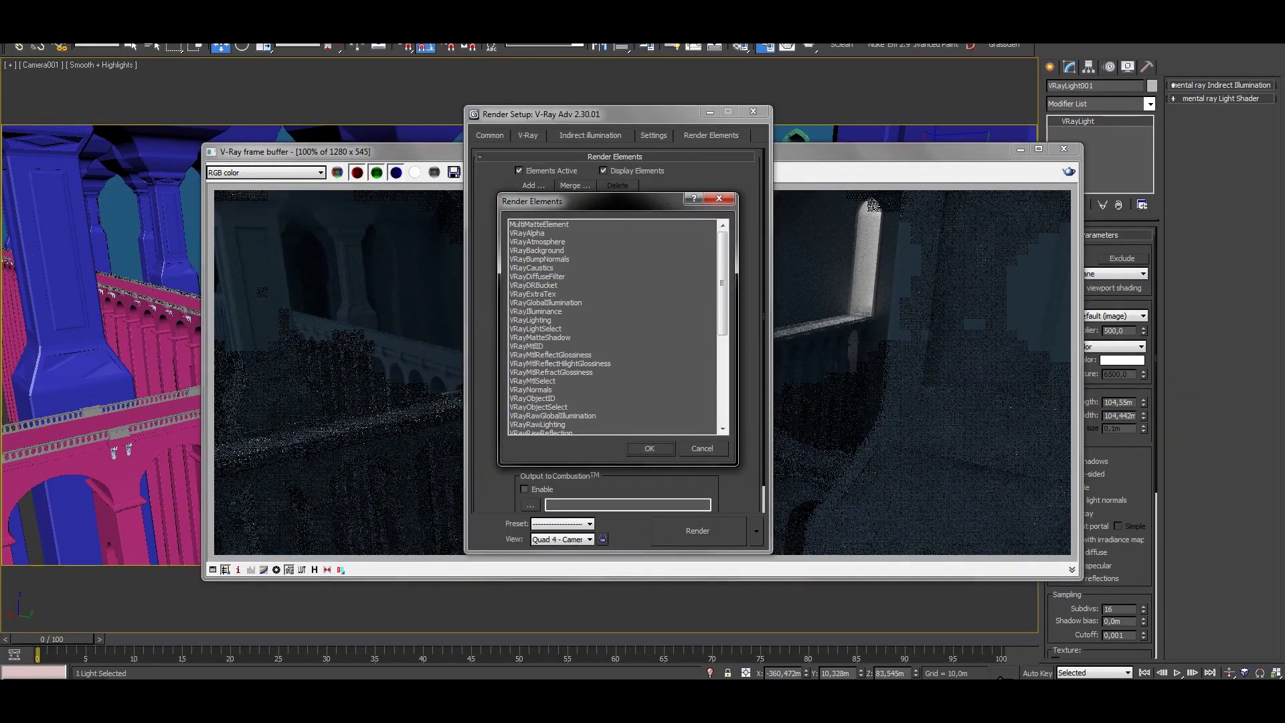
scroll(873, 204, "down", 7)
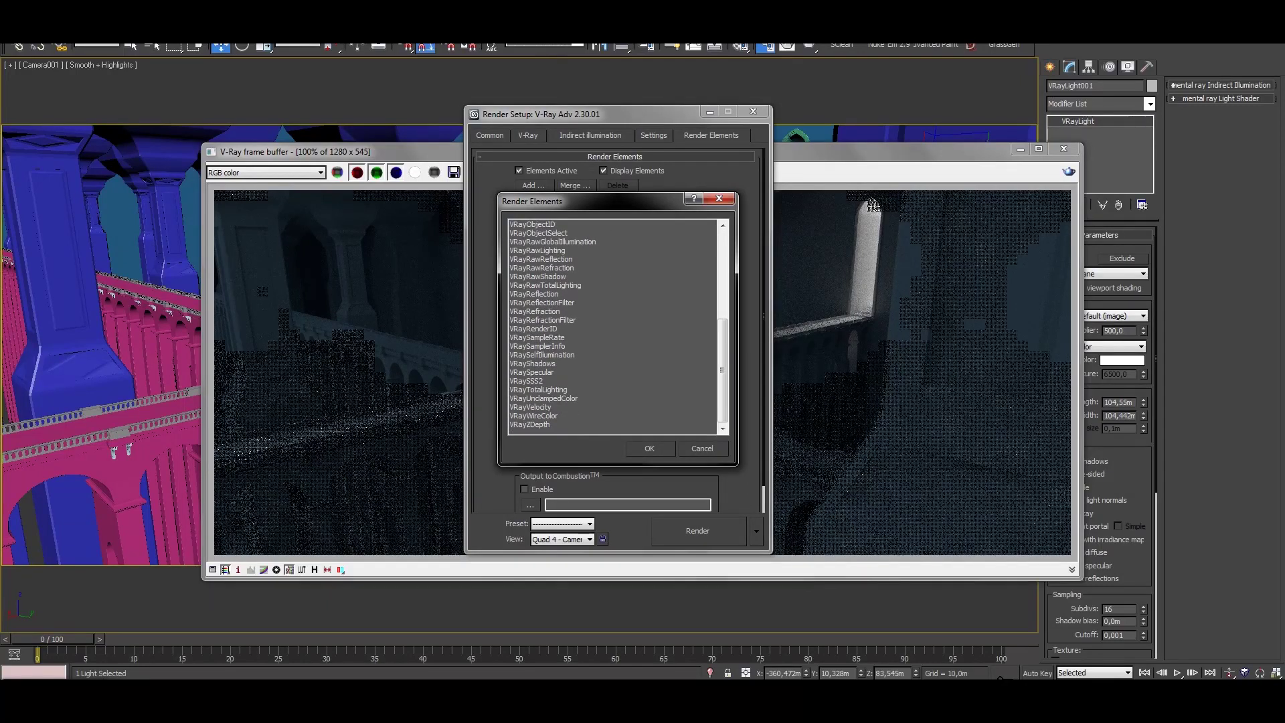
scroll(616, 328, "up", 7)
left_click(529, 233)
scroll(613, 328, "down", 7)
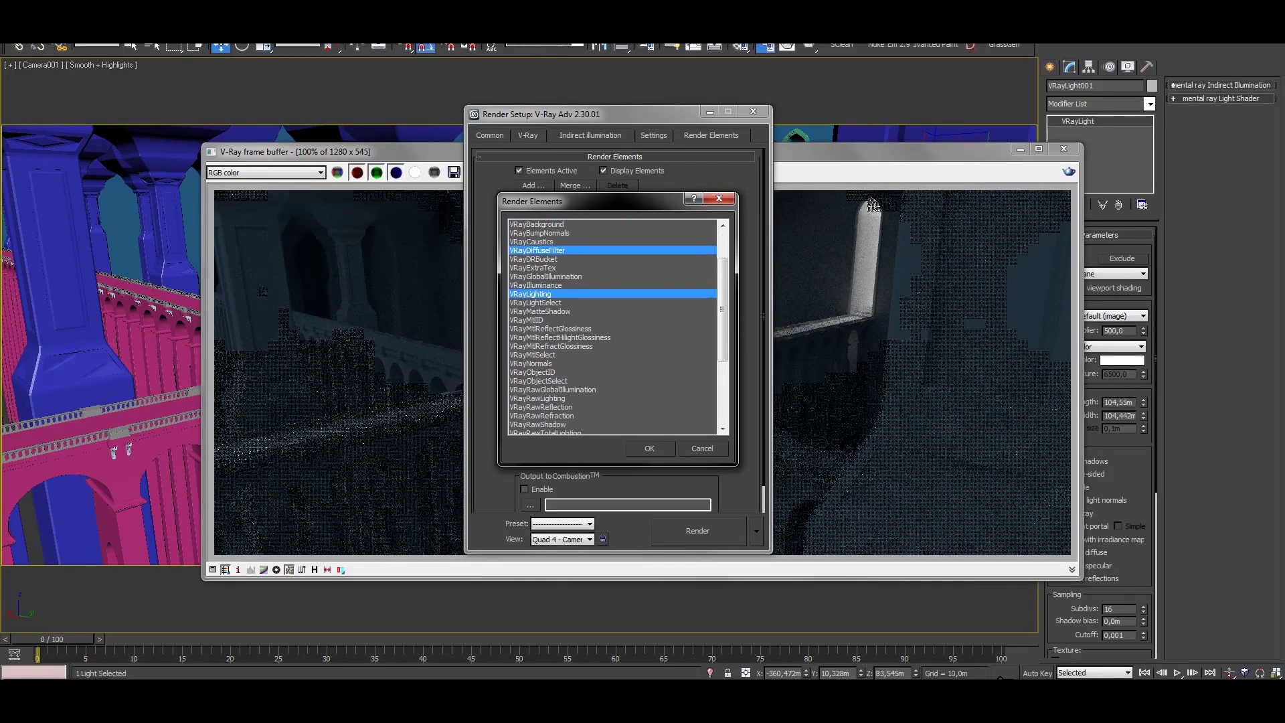
scroll(612, 328, "up", 7)
left_click(531, 314, "ctrl")
scroll(613, 328, "down", 2)
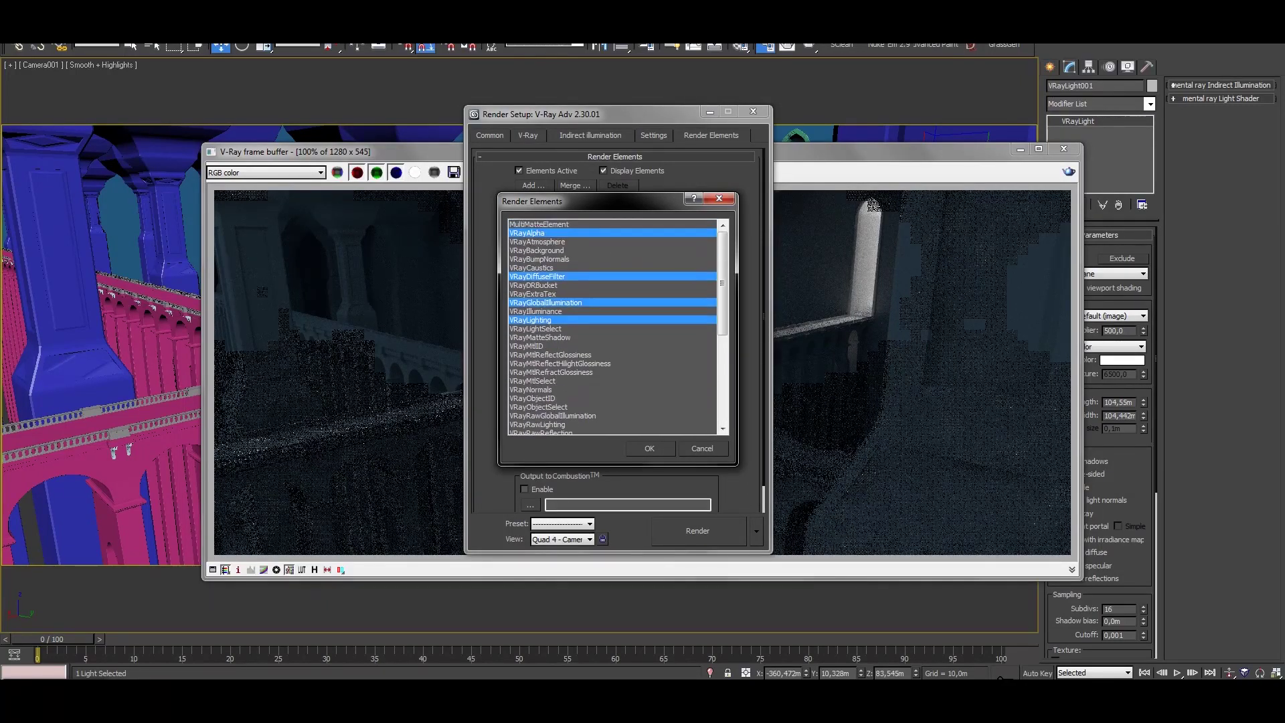
Include VRayReflection, VRayReflectionFilter, VRayRefraction, VRayRefractionFilter, VRayShadows, VRaySpecular and VRayZDepth in the selection, and add the chosen render elements.
left_click(546, 250, "ctrl")
scroll(542, 402, "down", 1)
left_click(536, 407, "ctrl")
left_click(542, 416, "ctrl")
scroll(542, 408, "down", 2)
left_click(532, 406, "ctrl")
left_click(533, 415, "ctrl")
scroll(533, 415, "down", 2)
scroll(613, 327, "up", 5)
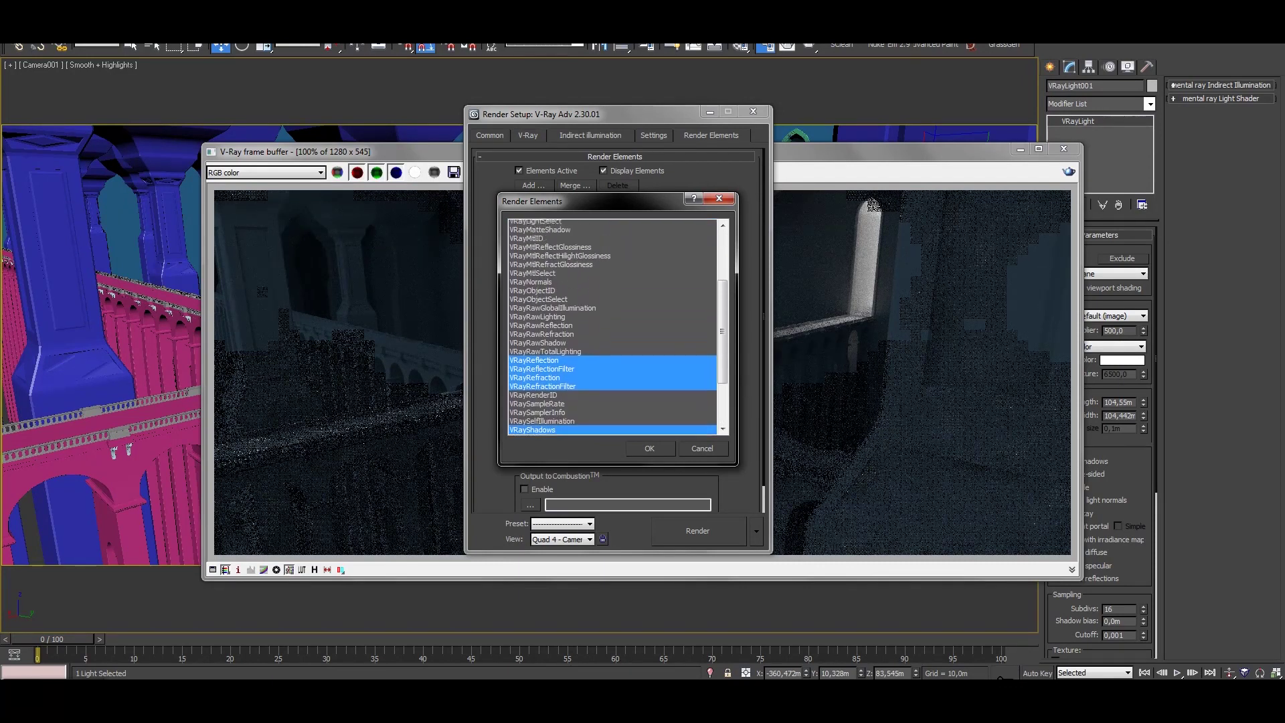
scroll(612, 328, "up", 2)
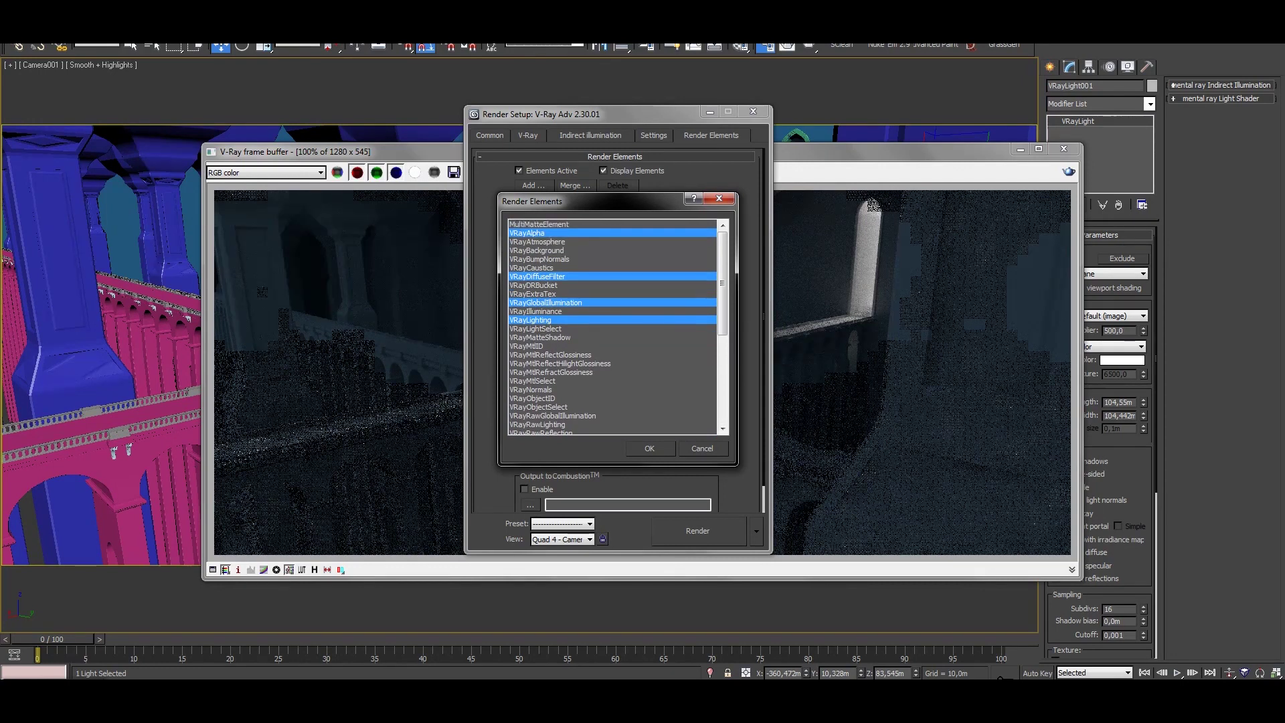
key("Return")
Turn on the antialiasing filter of the V-Ray image sampler and set it to VRayLanczosFilter.
left_click(528, 135)
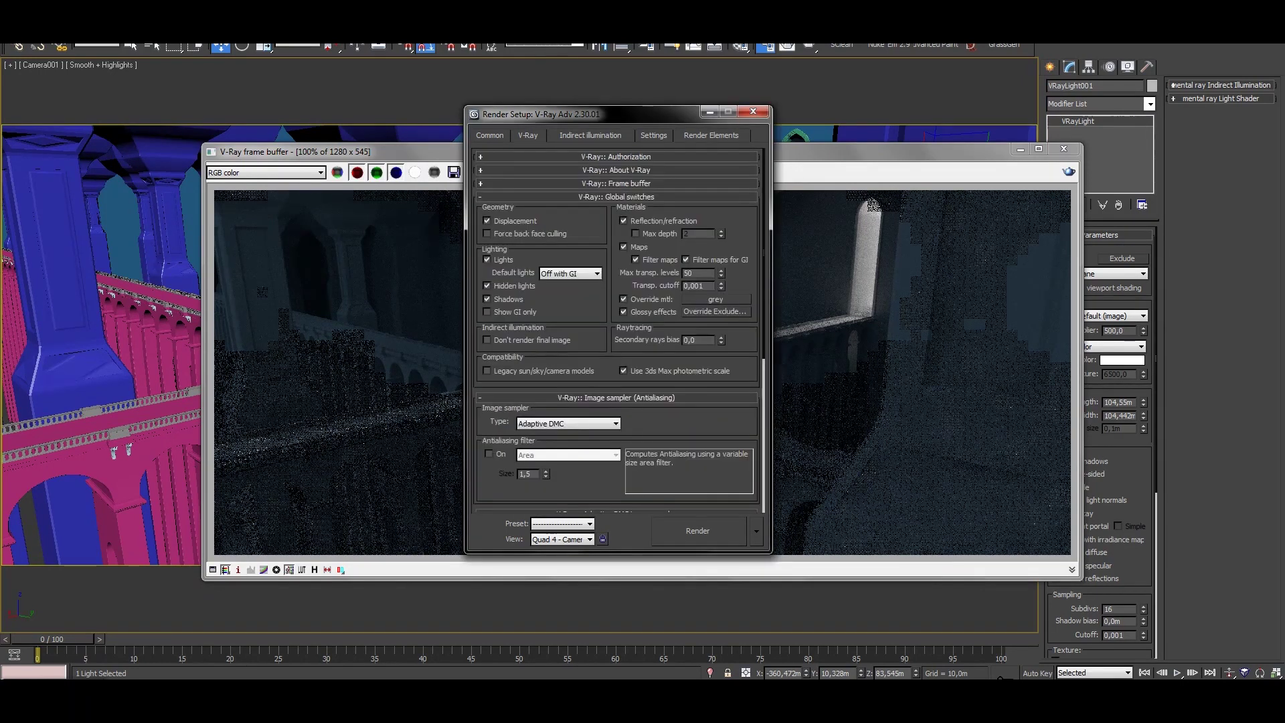
left_click(488, 453)
left_click(568, 456)
left_click(536, 545)
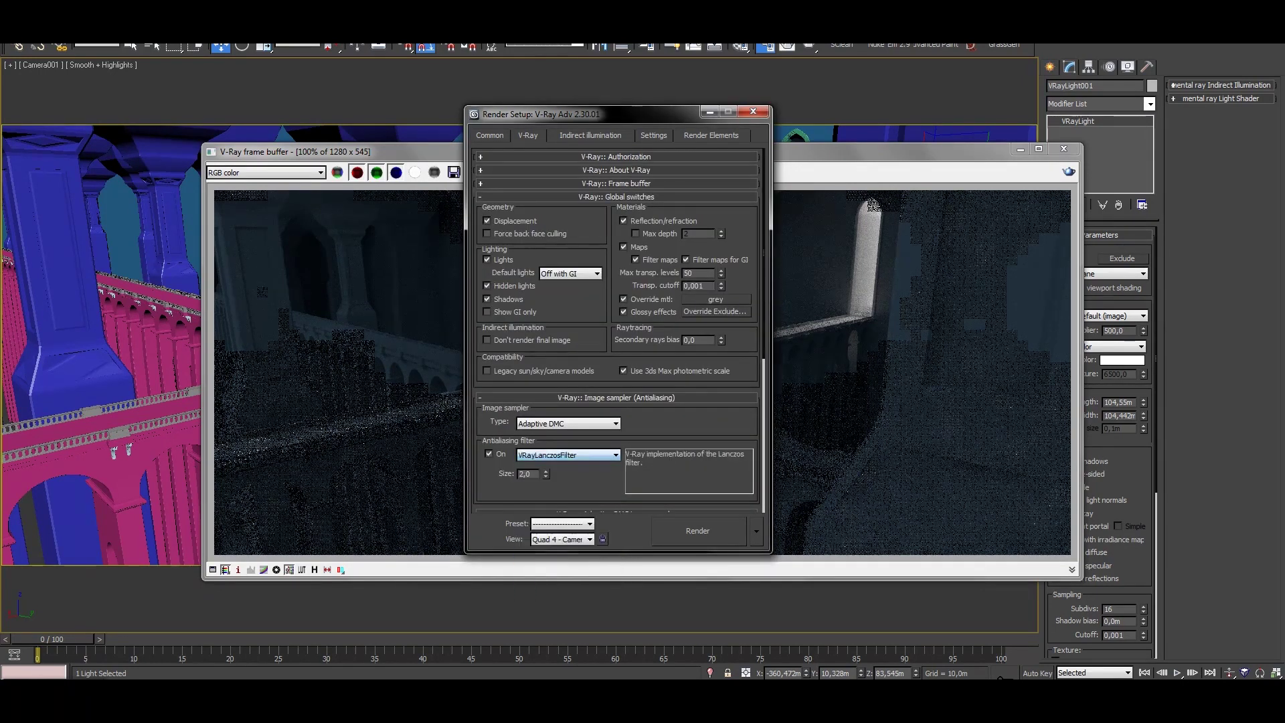
Render the camera view, look through its render elements, and set the V-Ray light's multiplier to 800.
left_click(698, 530)
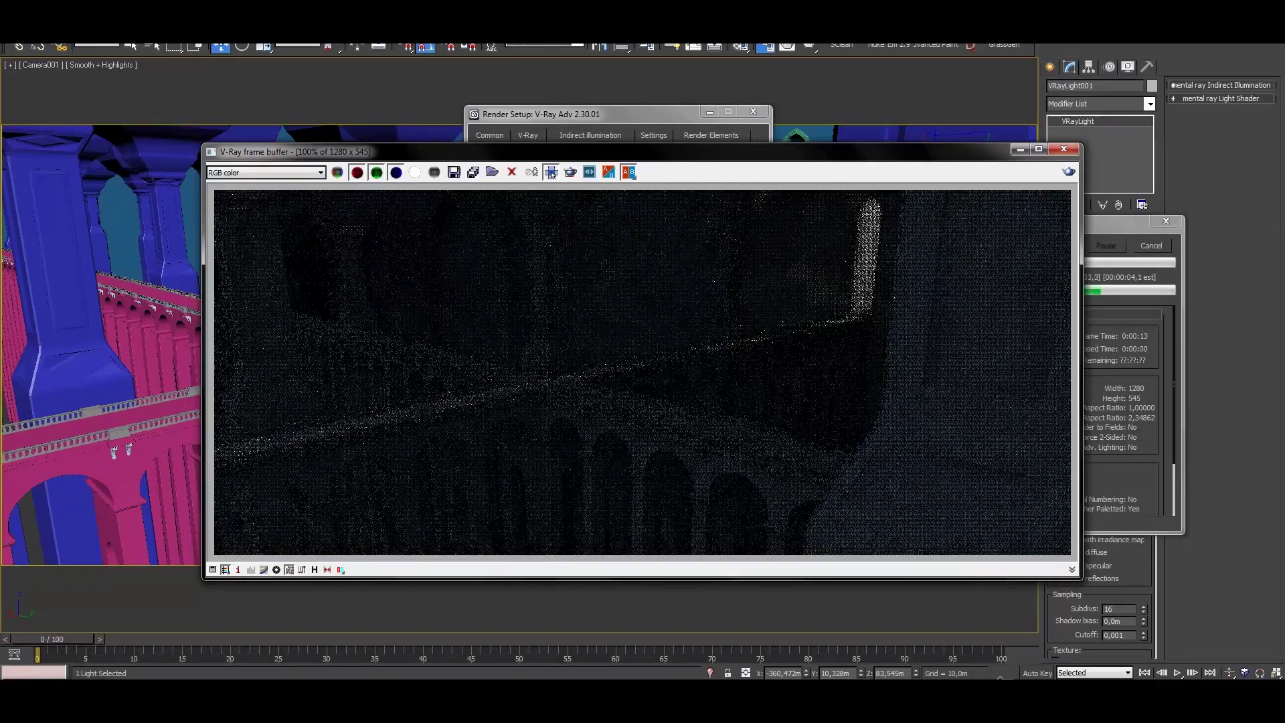
scroll(643, 371, "up", 1)
left_click(265, 172)
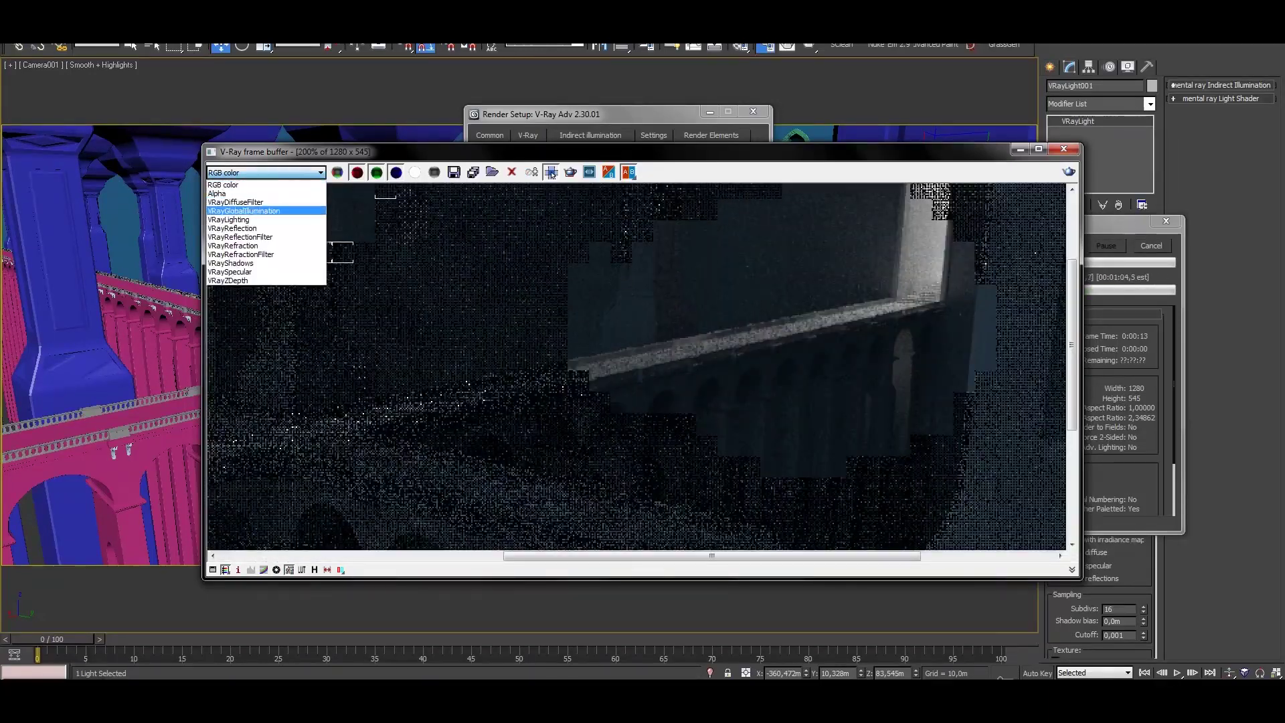
key("Down")
key("Down")
key("Down")
key("Down")
key("Return")
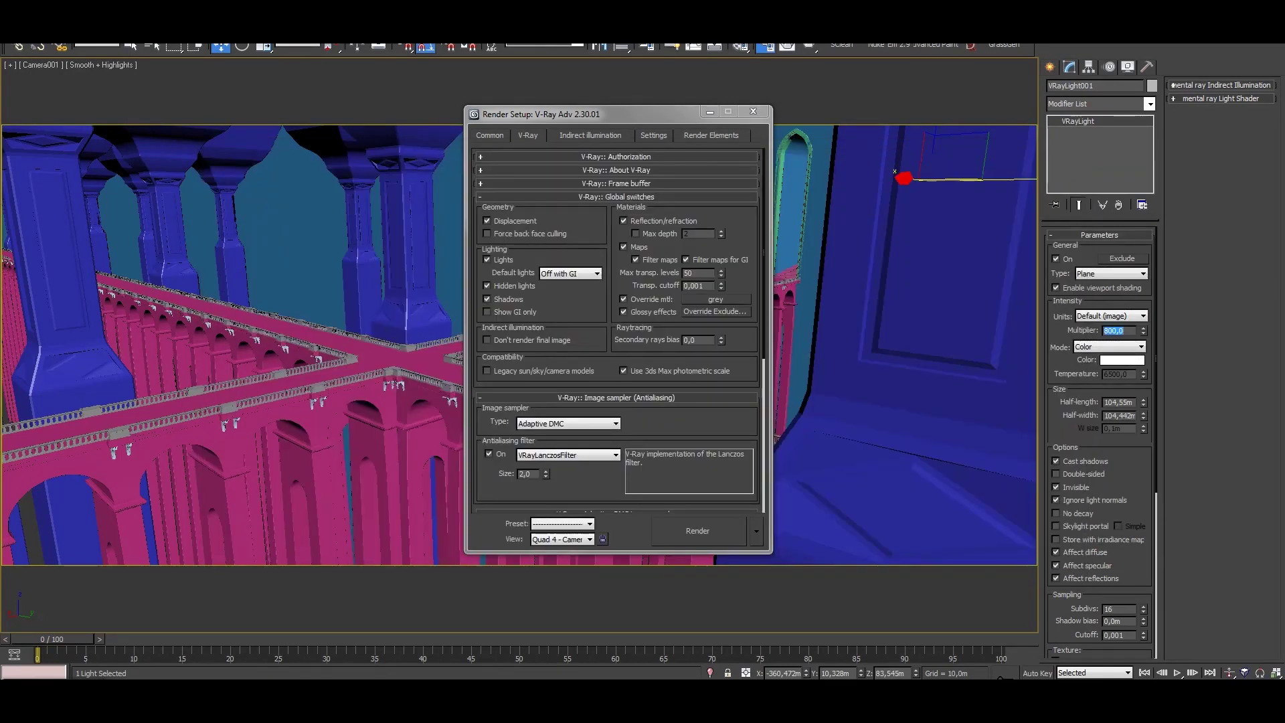
Close the render setup and show the camera and orthographic views side by side.
key("F10")
key("alt+w")
right_click(107, 100)
left_click(101, 65)
mouse_move(142, 194)
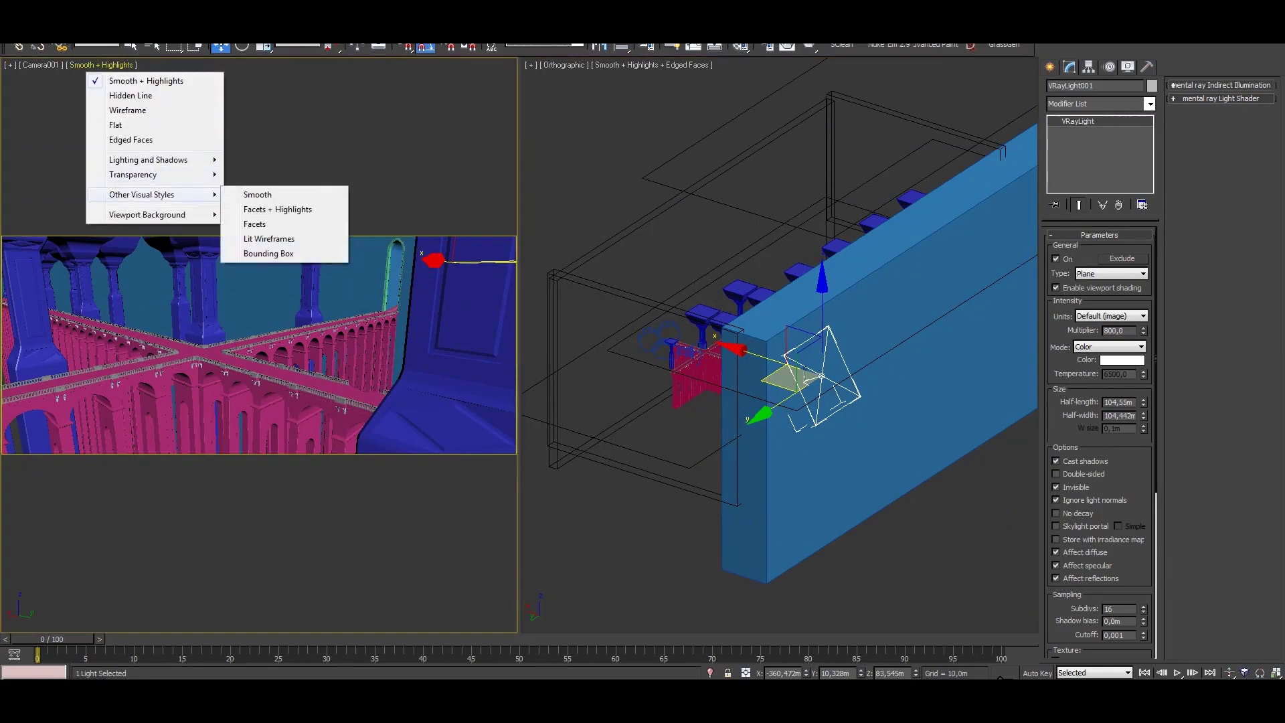
key("Escape")
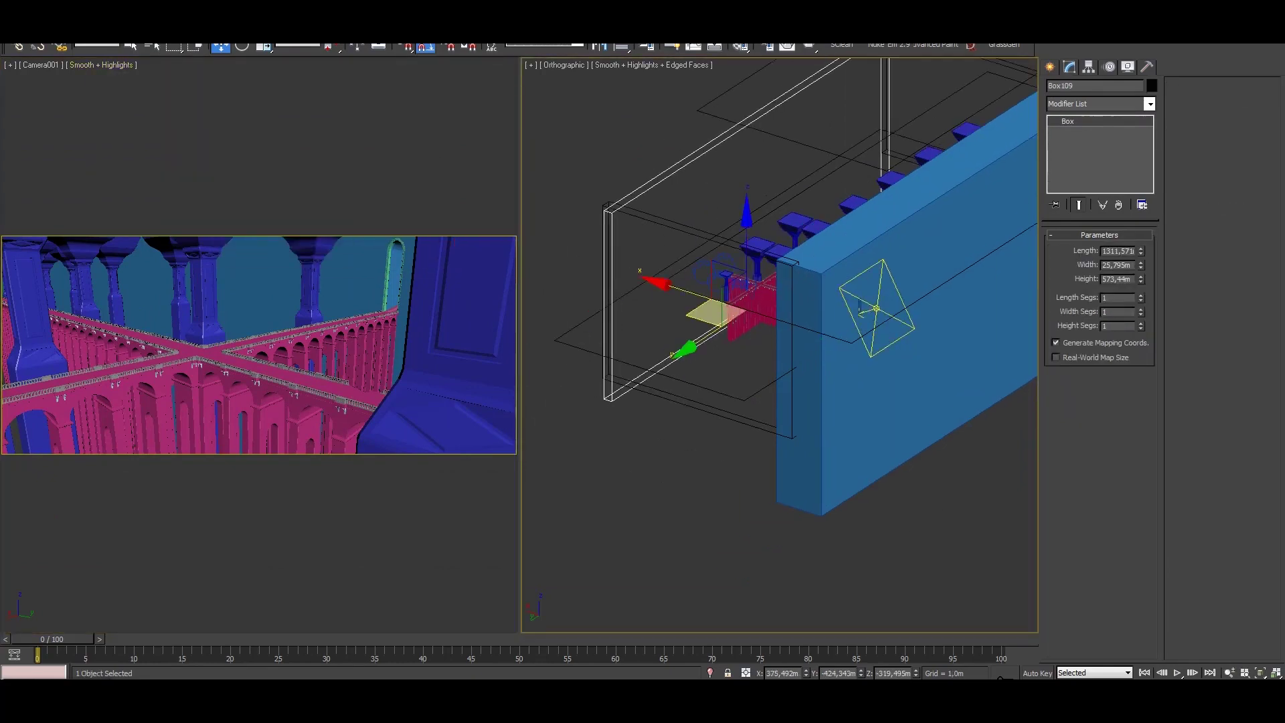
Draw a trial box about 326 m by 263 m in the viaduct area, and delete it.
left_click(1101, 107)
left_click(1072, 152)
left_click_drag(861, 279, 964, 311)
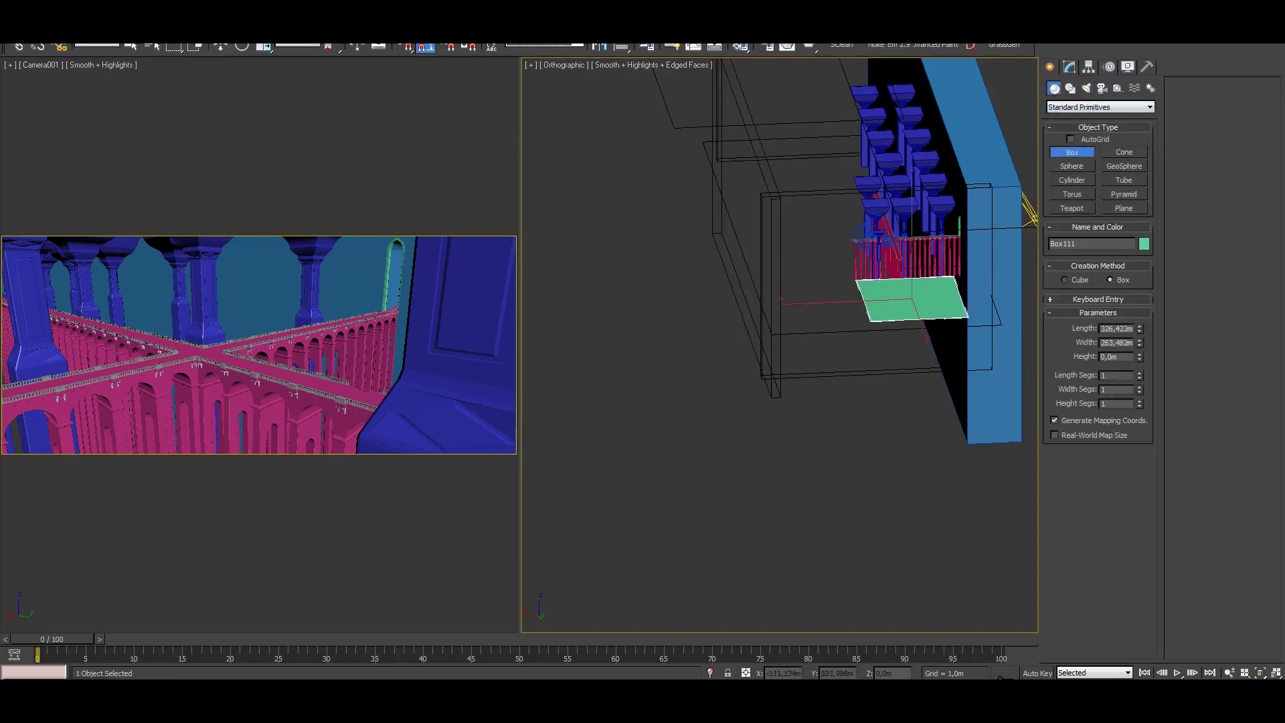
left_click(964, 282)
key("w")
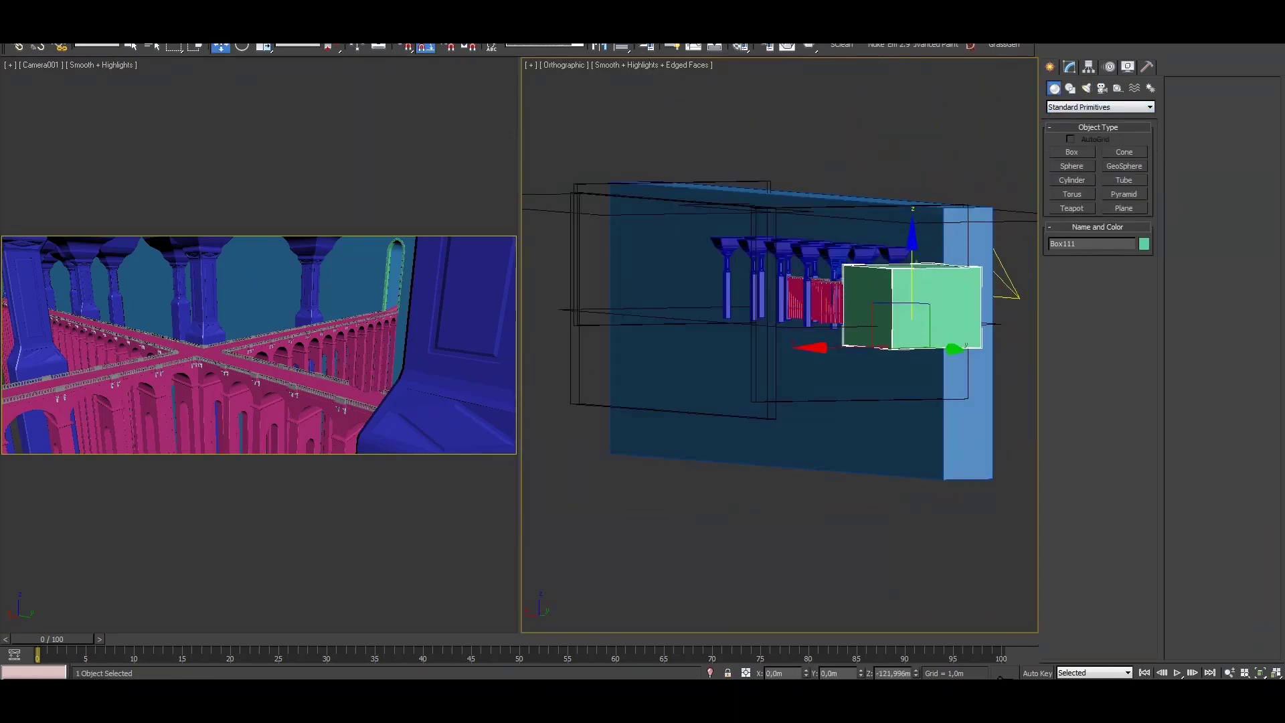
middle_click_drag(776, 335, 871, 338, "alt")
key("Delete")
Maximize the camera view, add a VRayEnvironmentFog atmosphere effect and set its fog height to 800 m.
key("alt+w")
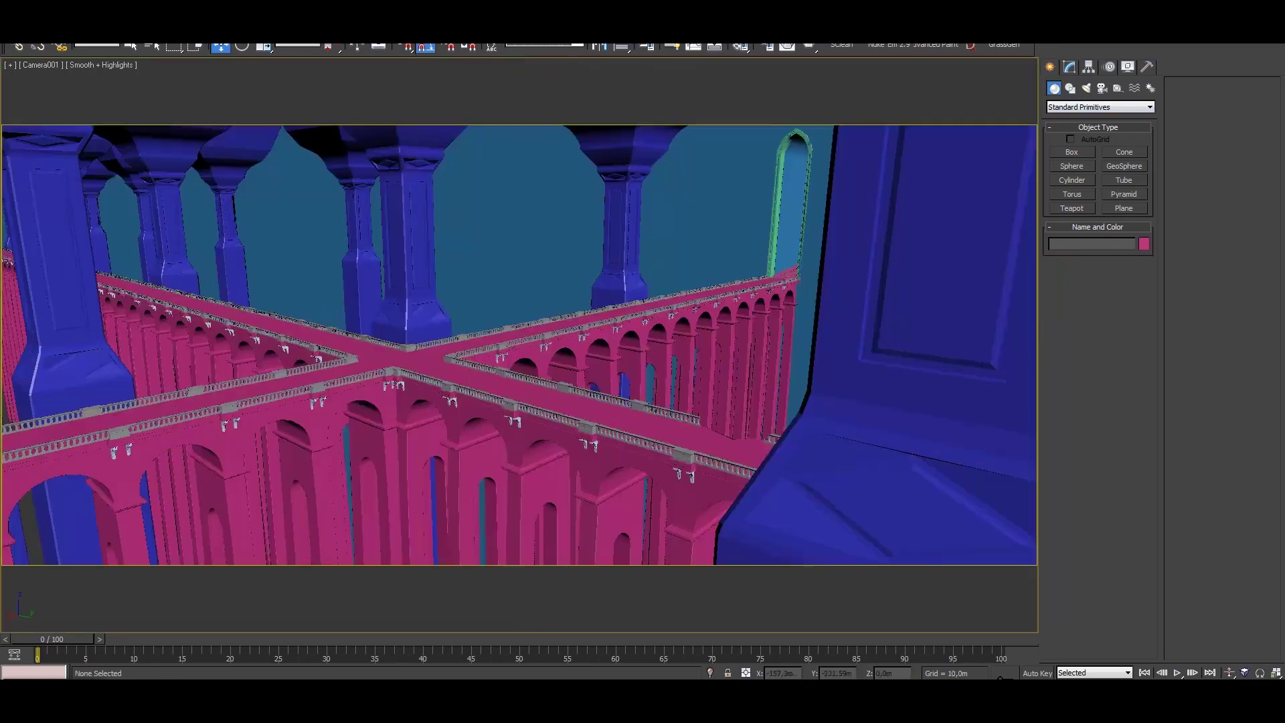
key("8")
left_click(390, 431)
left_click(310, 393)
left_click_drag(321, 158, 392, 101)
scroll(388, 301, "down", 5)
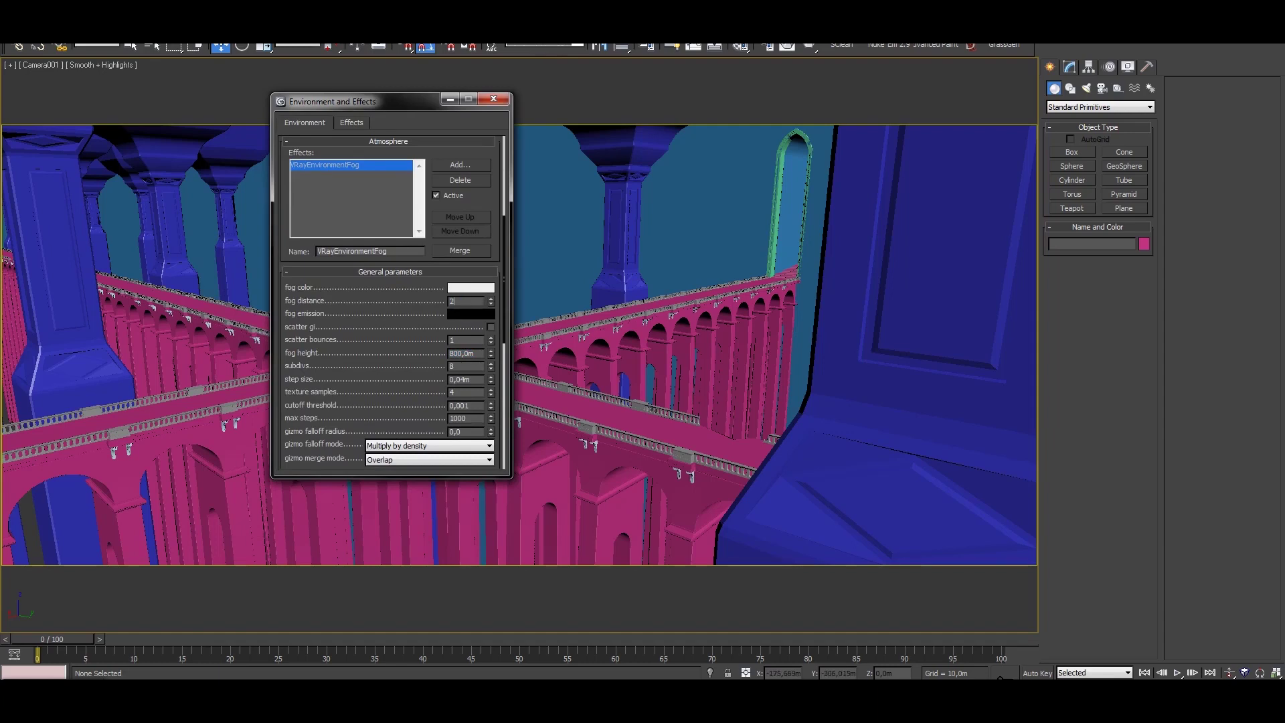
key("8")
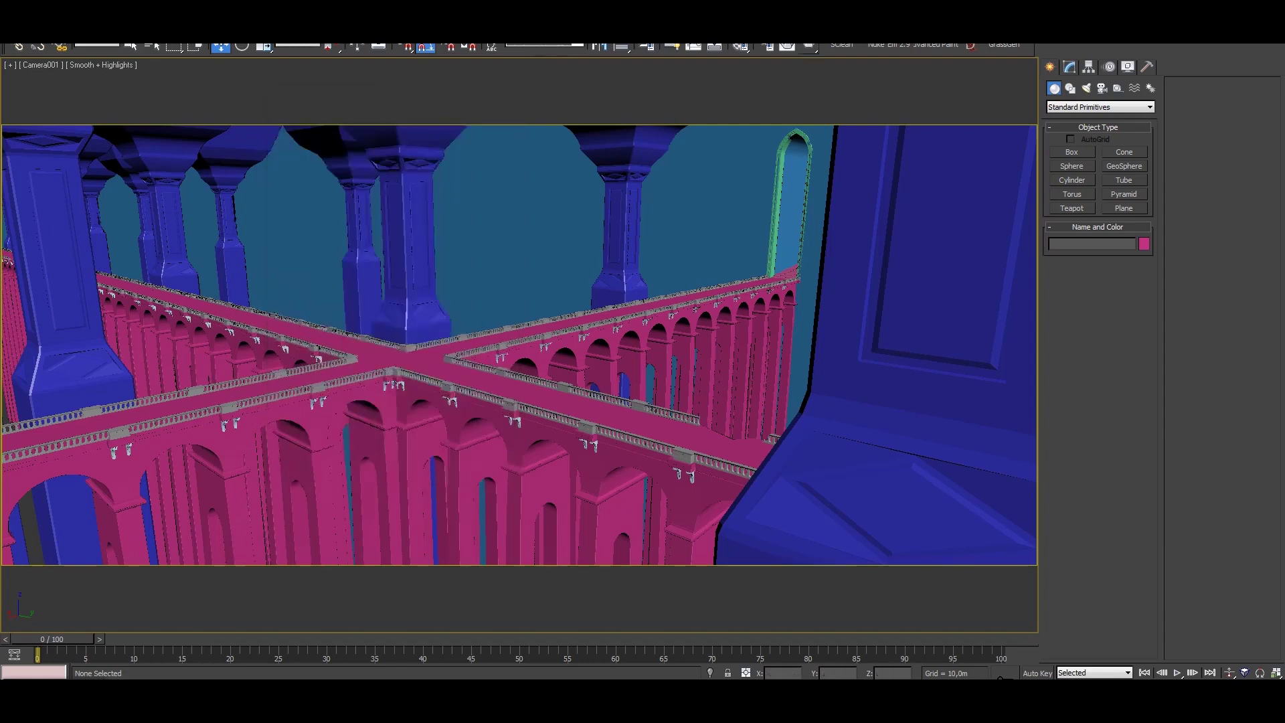
Test-render the fog, setting its fog distance to 1200 m and its fog height to 300 m.
key("shift+q")
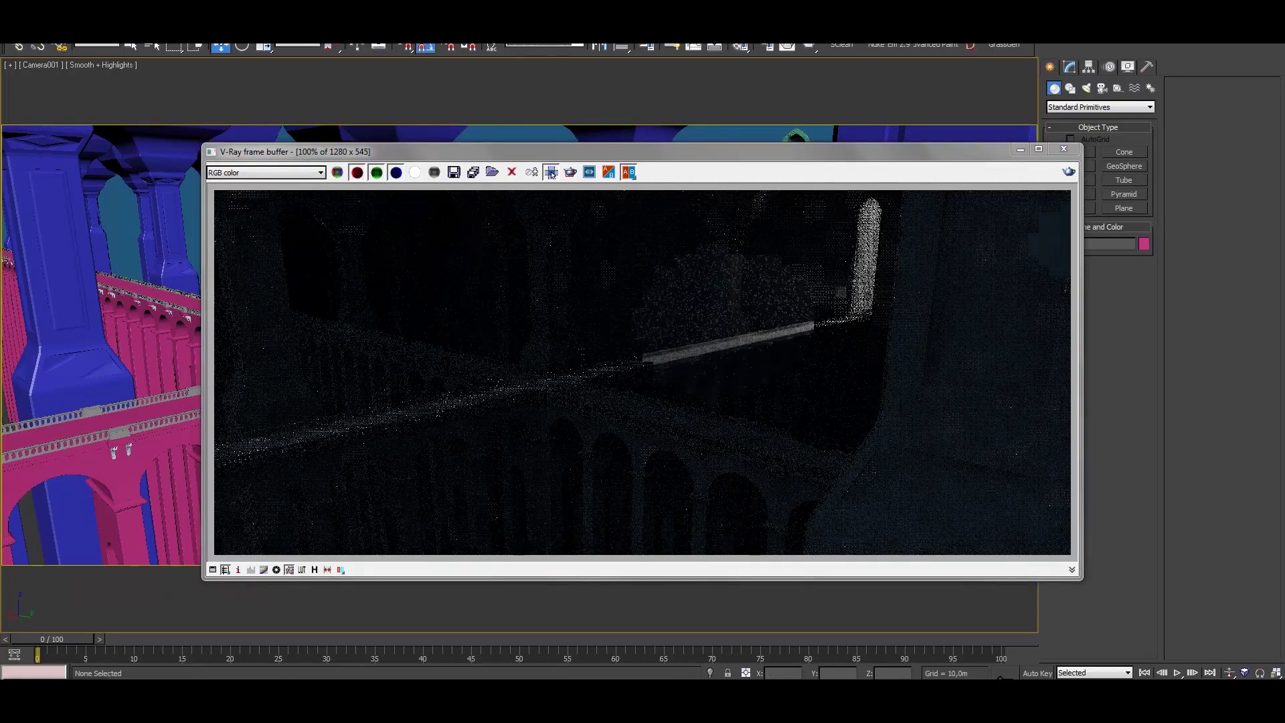
key("8")
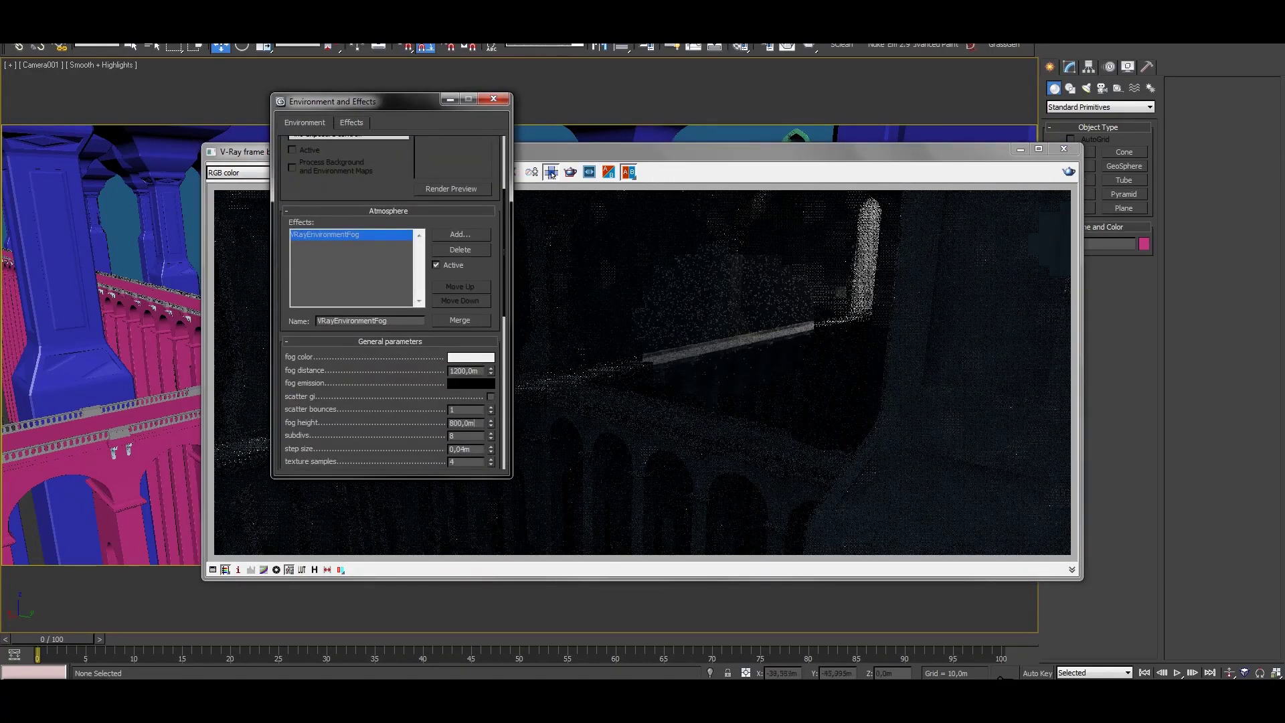
left_click(552, 174)
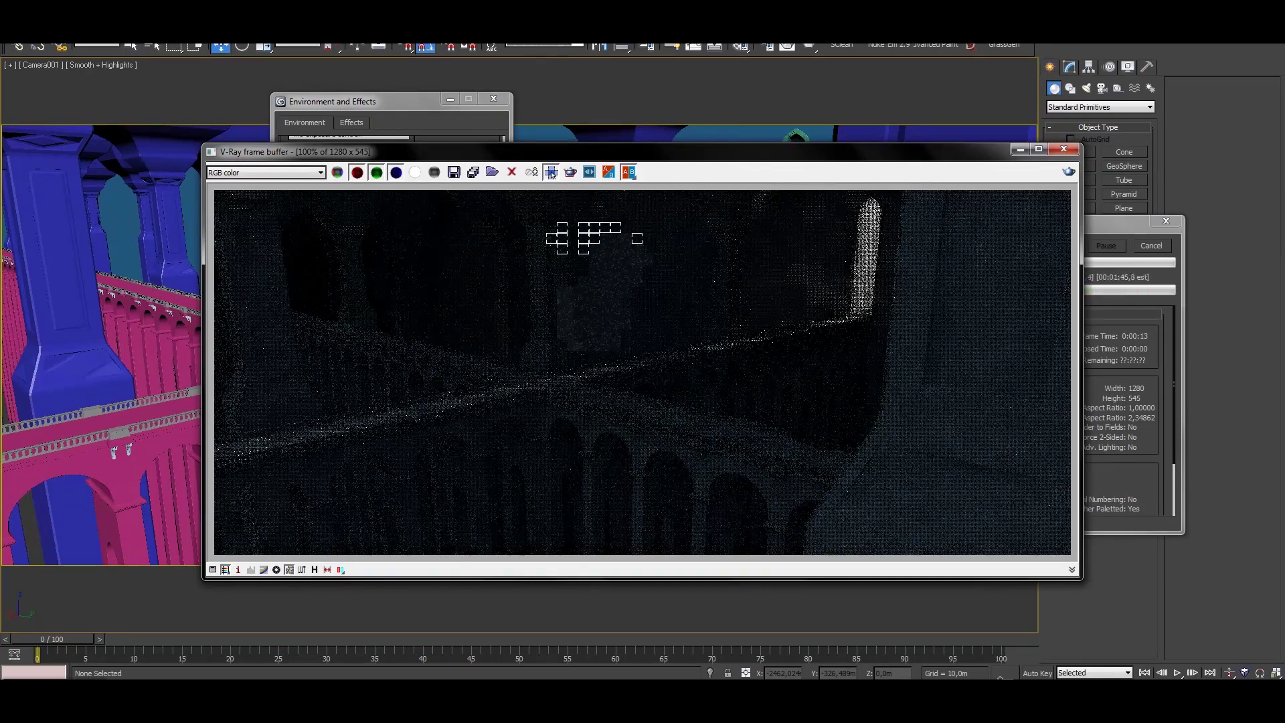
key("Escape")
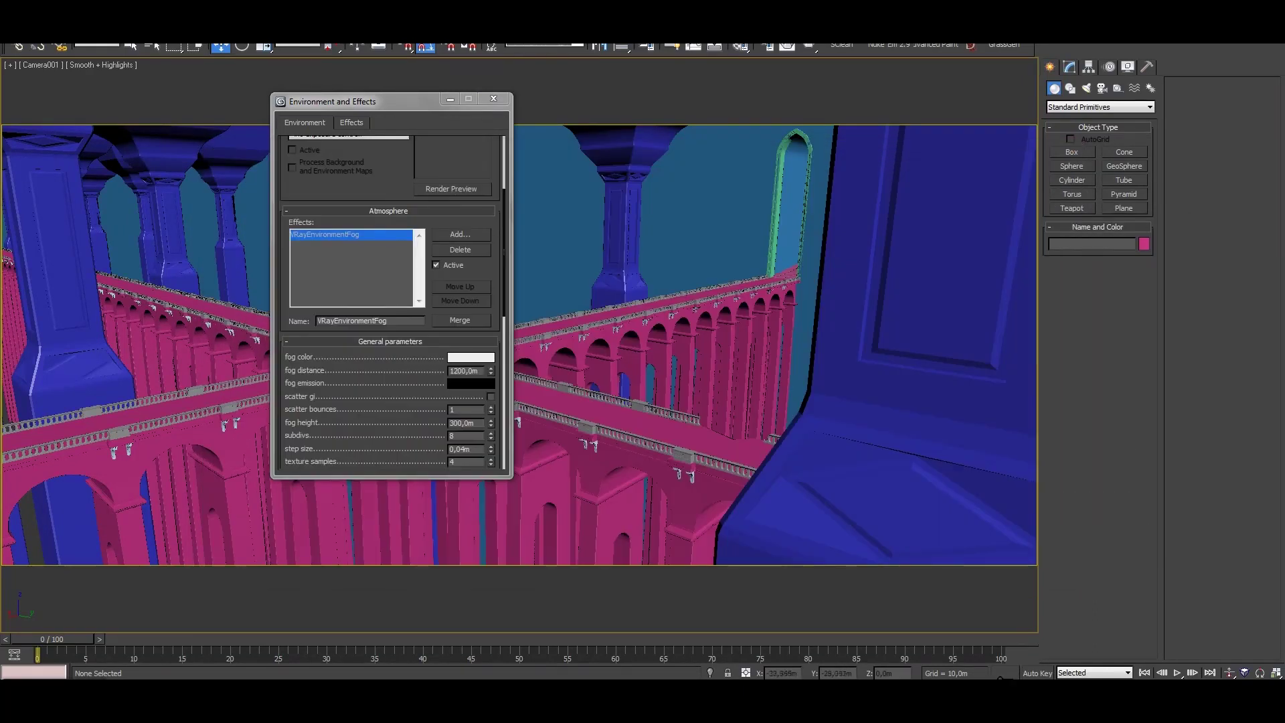
Set the fog distance to 4000 m and test-render the camera view again.
double_click(464, 371)
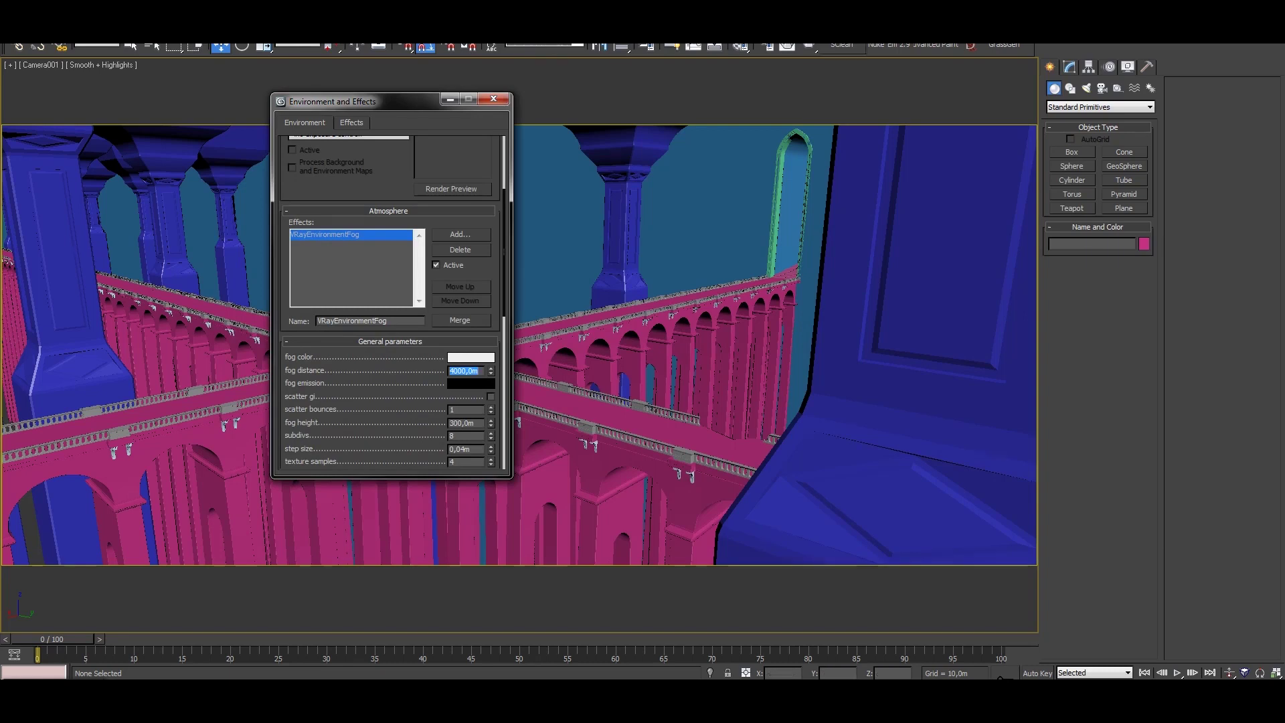
key("shift+q")
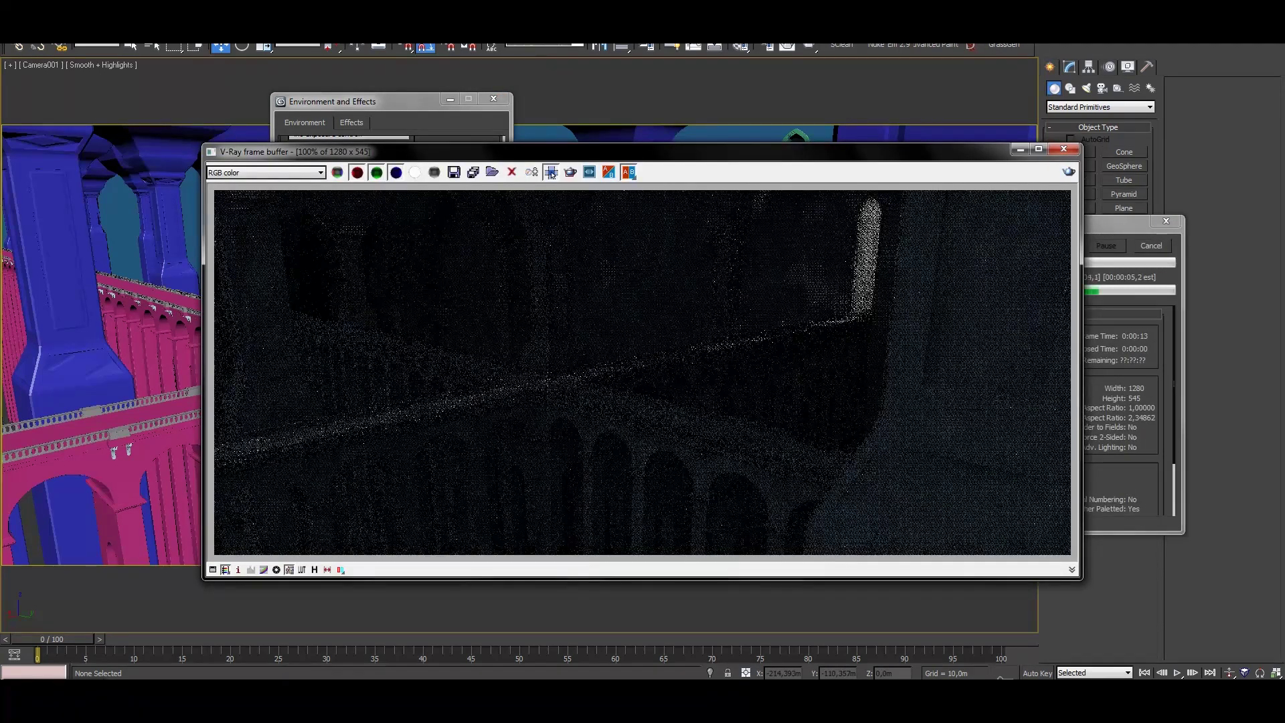
key("Escape")
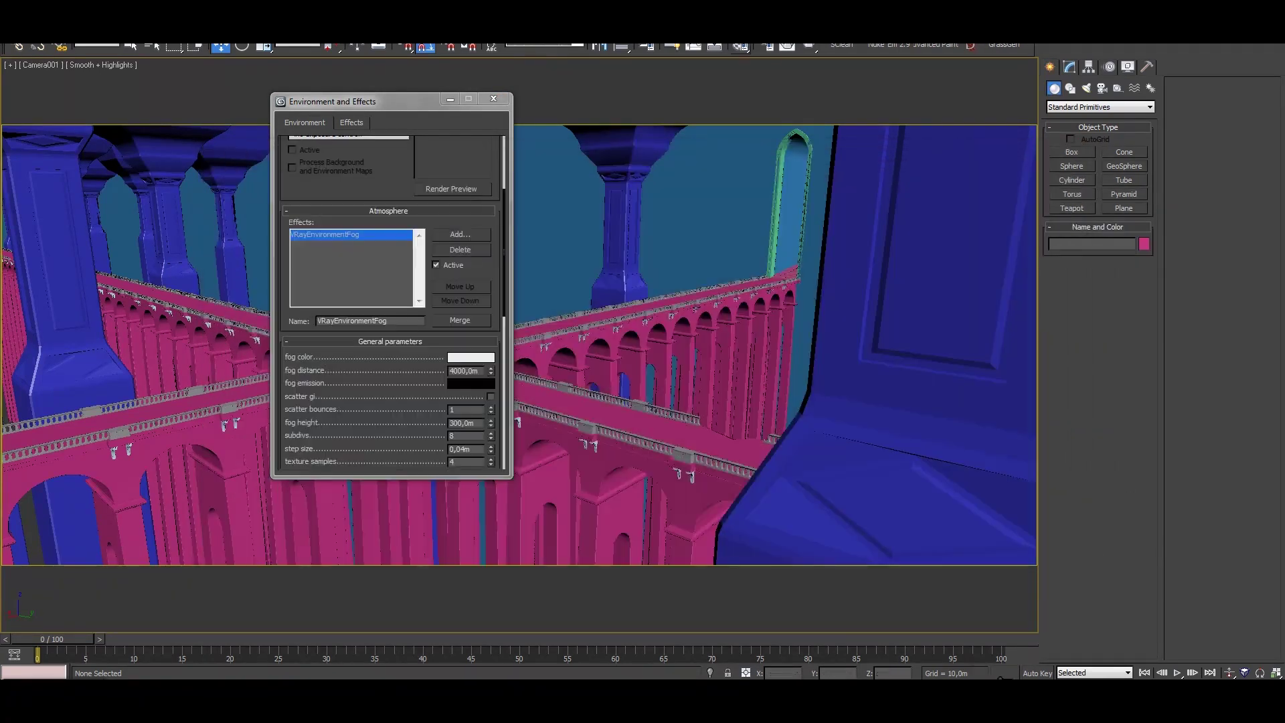
Select the plane light VRayLight001 from the rdnr_lights layer and set its sampling subdivs to 32.
left_click(646, 46)
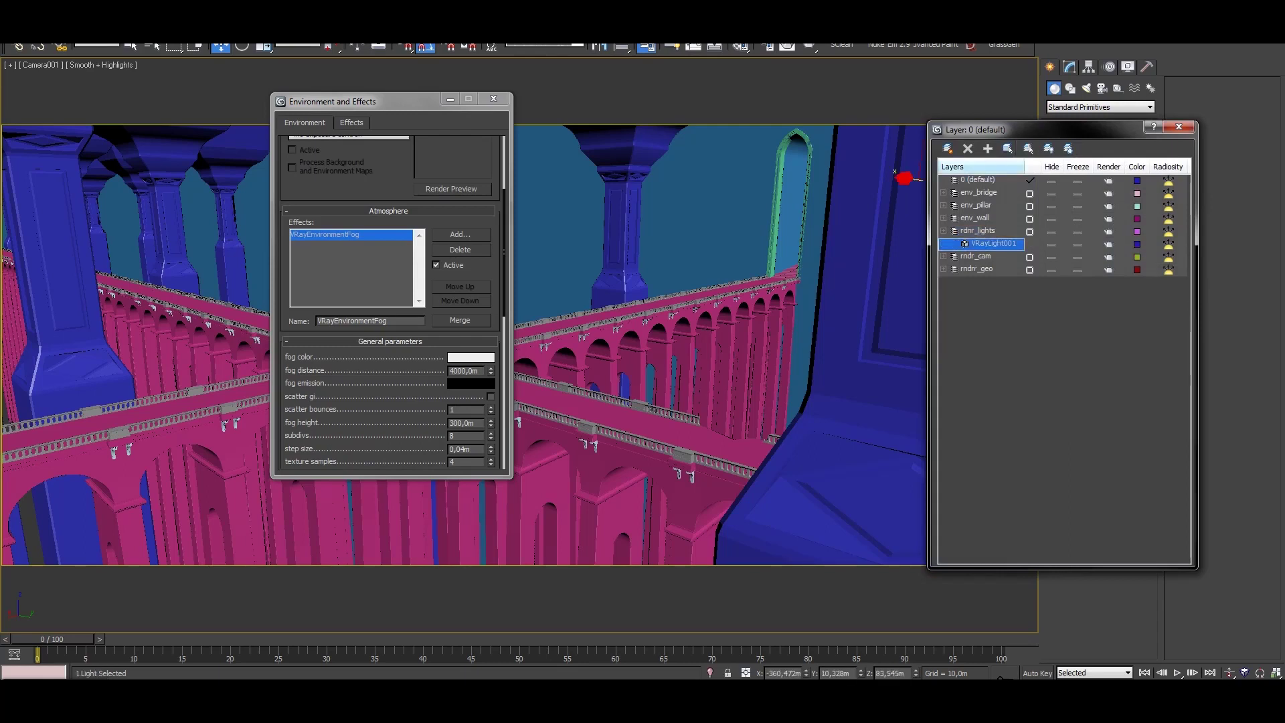
left_click(646, 45)
left_click(1070, 66)
scroll(1100, 435, "down", 3)
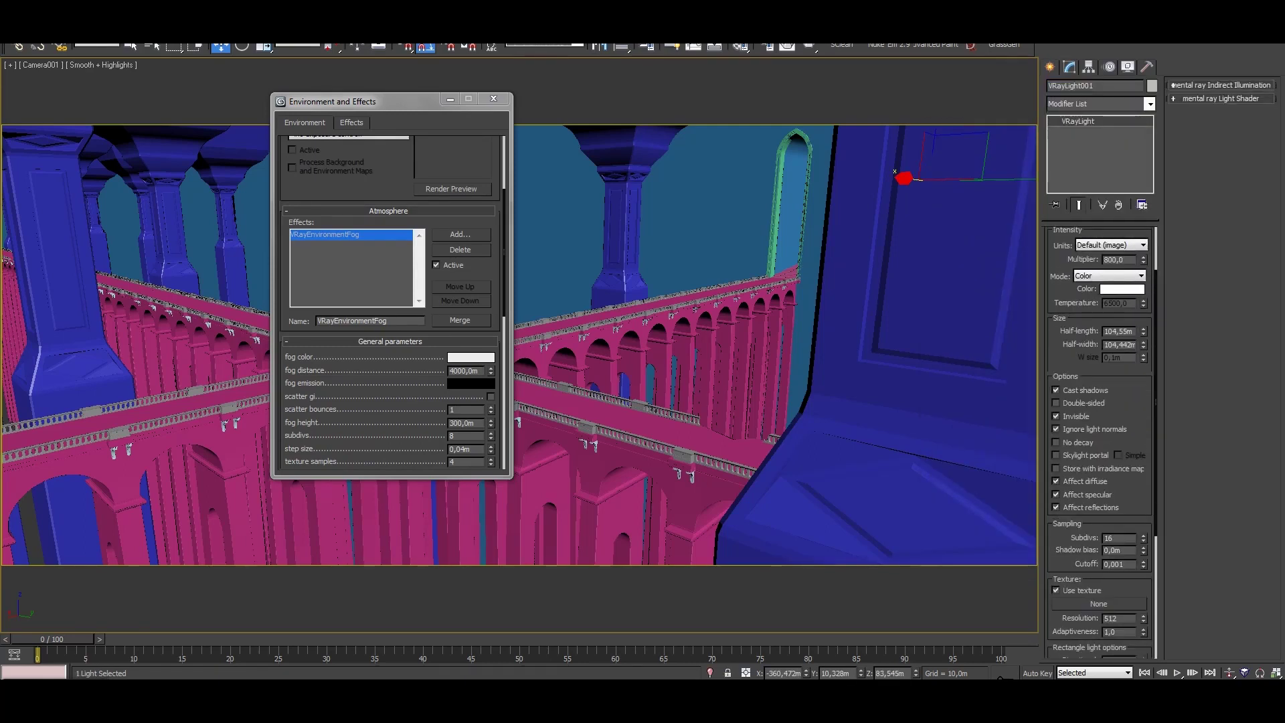
Set the environment fog's subdivs to 32 and its fog distance to 3000 m, and test-render the camera view.
left_click(462, 435)
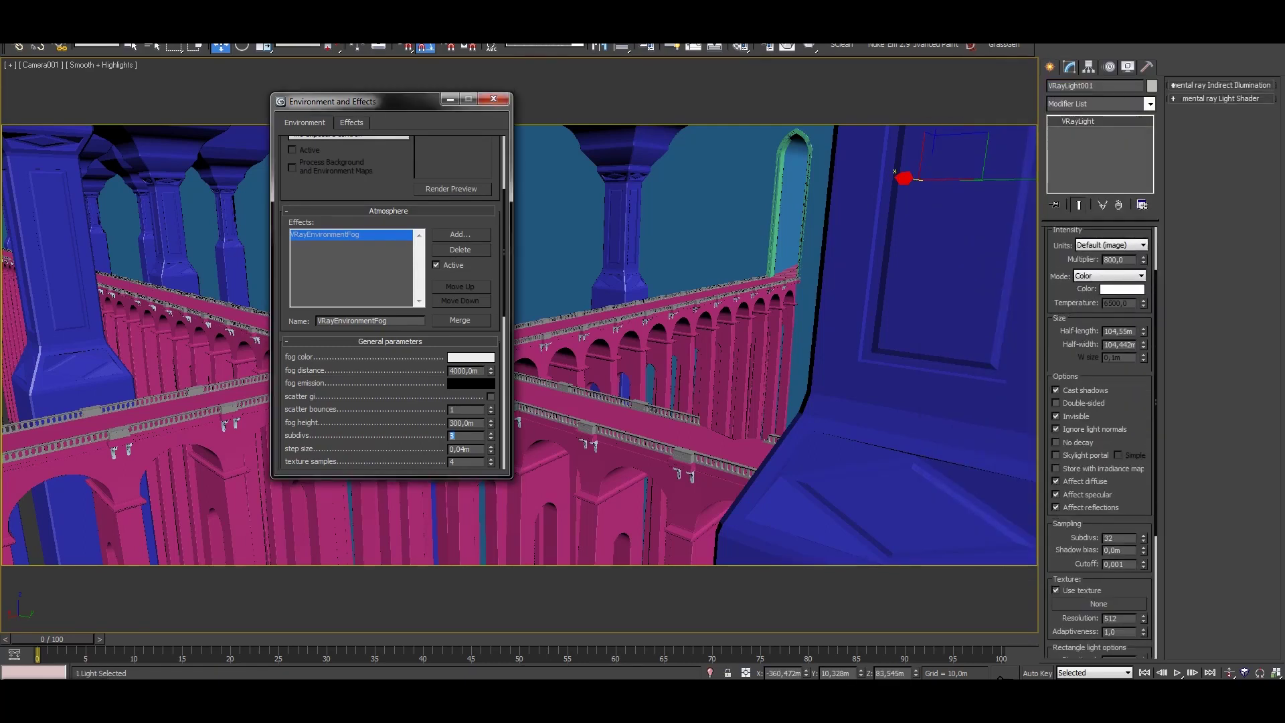
scroll(392, 301, "down", 2)
left_click(462, 377)
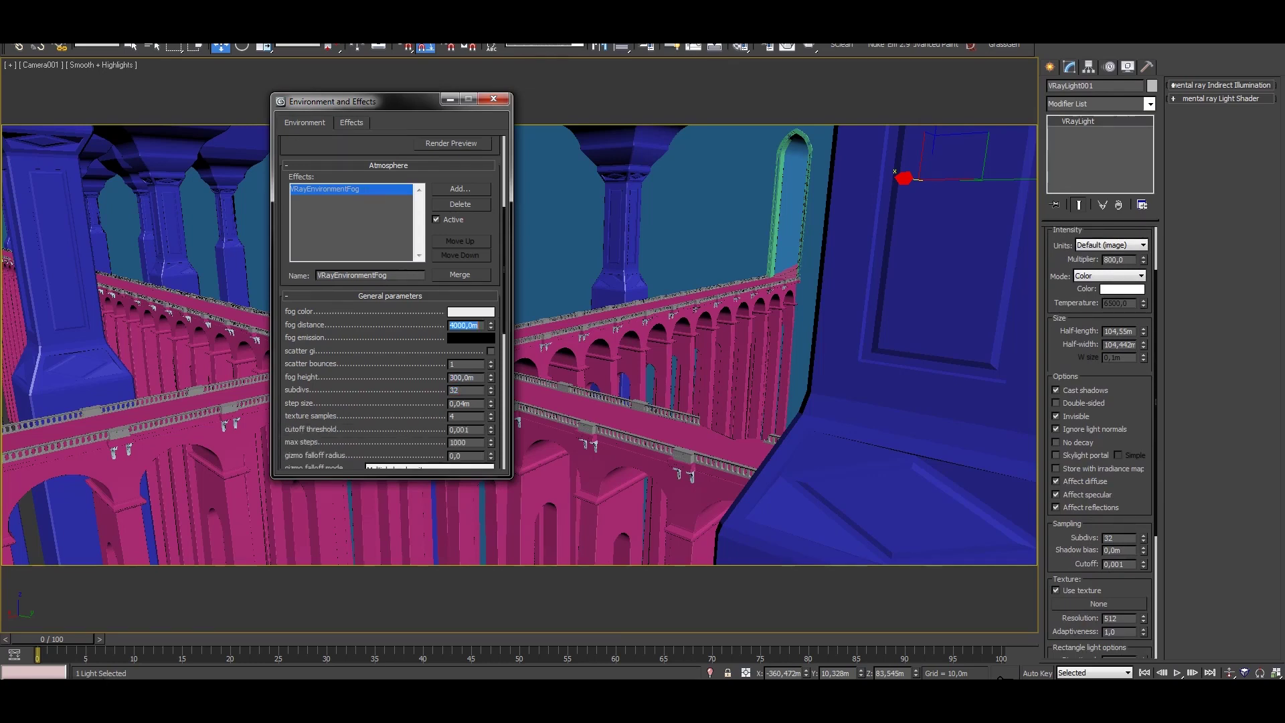
key("shift+q")
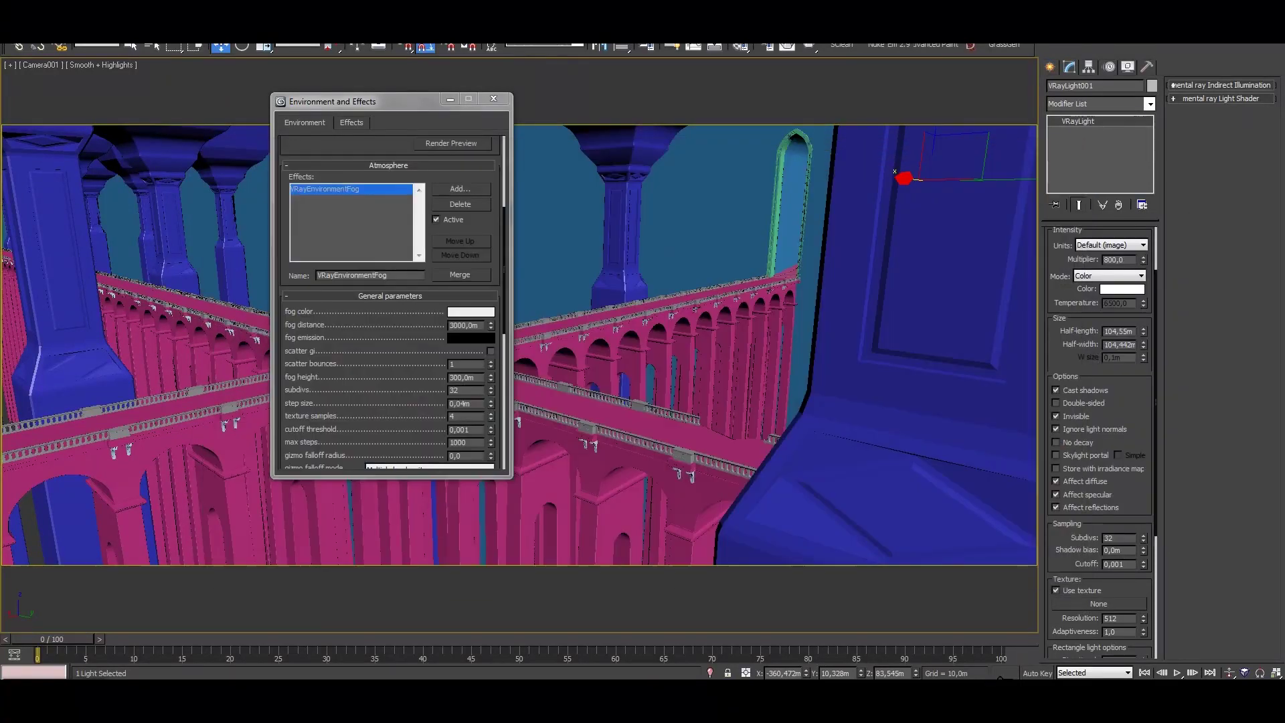
Draw a trial box about 169 m by 566 m and 231 m high beside the enclosure, and remove it.
left_click(493, 98)
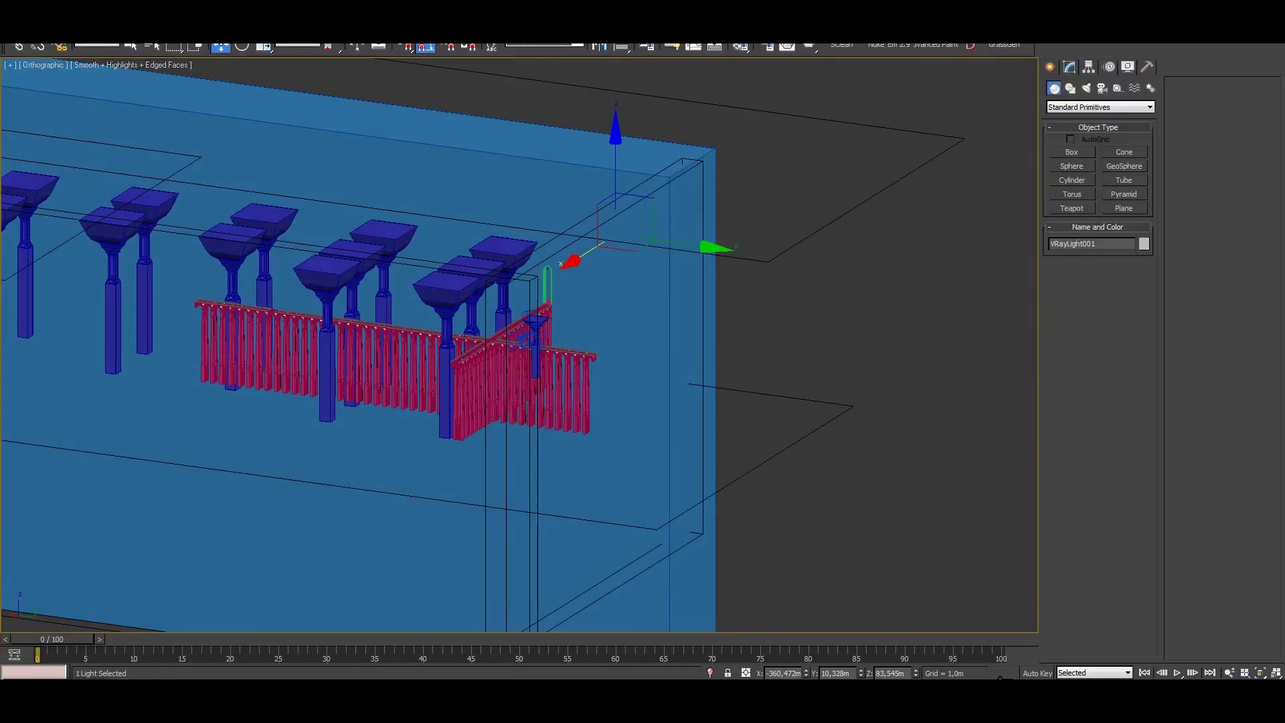
left_click_drag(625, 516, 918, 393)
left_click(918, 228)
middle_click_drag(736, 334, 653, 308, "alt")
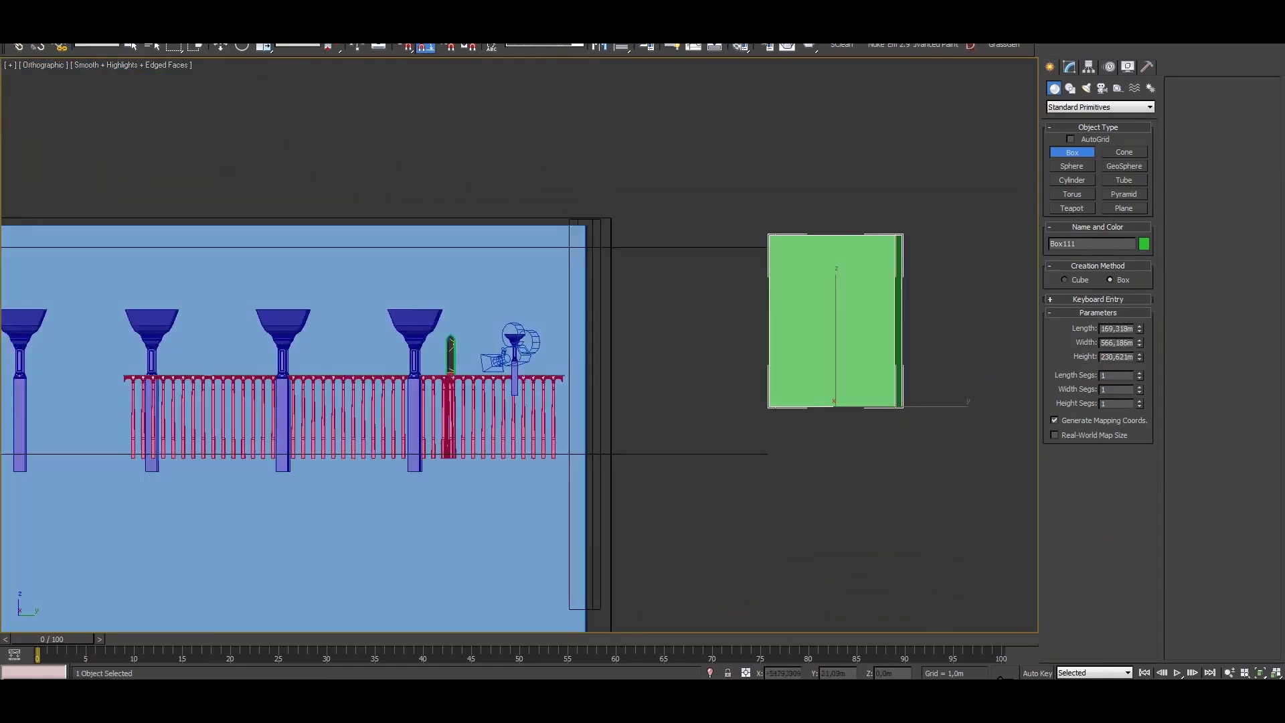
key("w")
scroll(653, 302, "down", 3)
left_click_drag(748, 288, 748, 320)
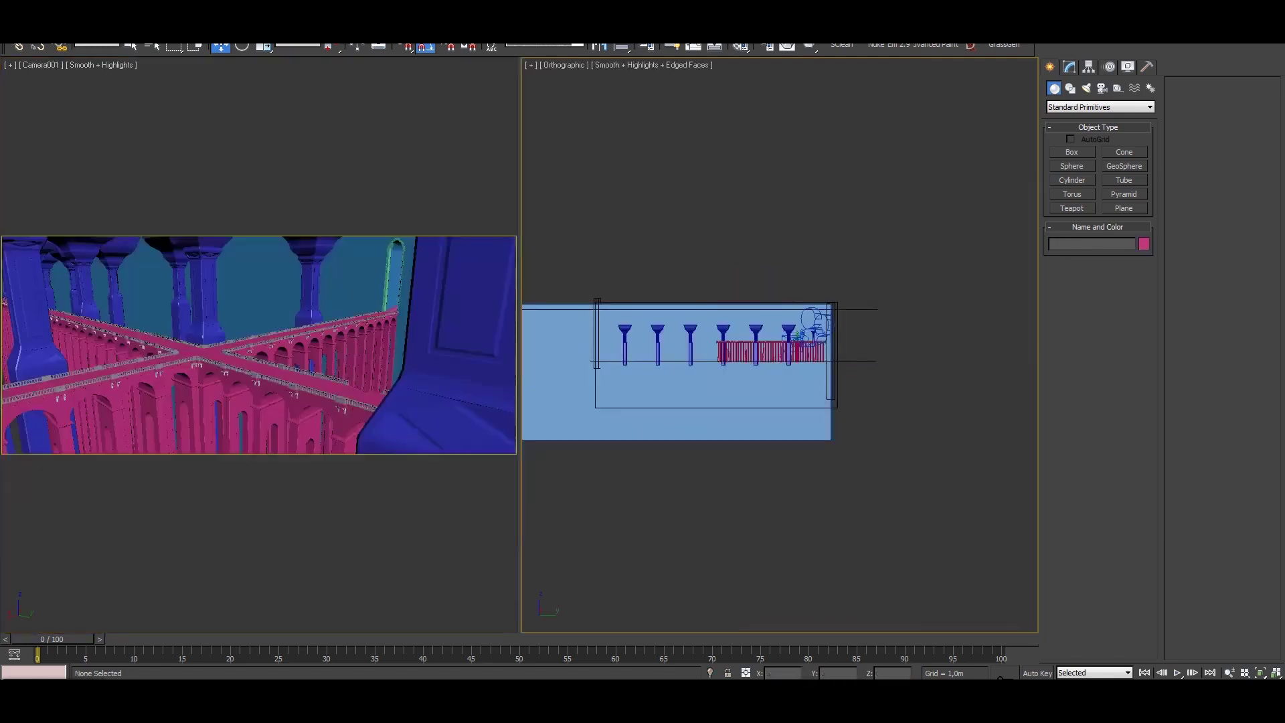
Maximize the camera view, set the fog distance to 1600 m and the fog height to 200 m, and test-render.
key("alt+w")
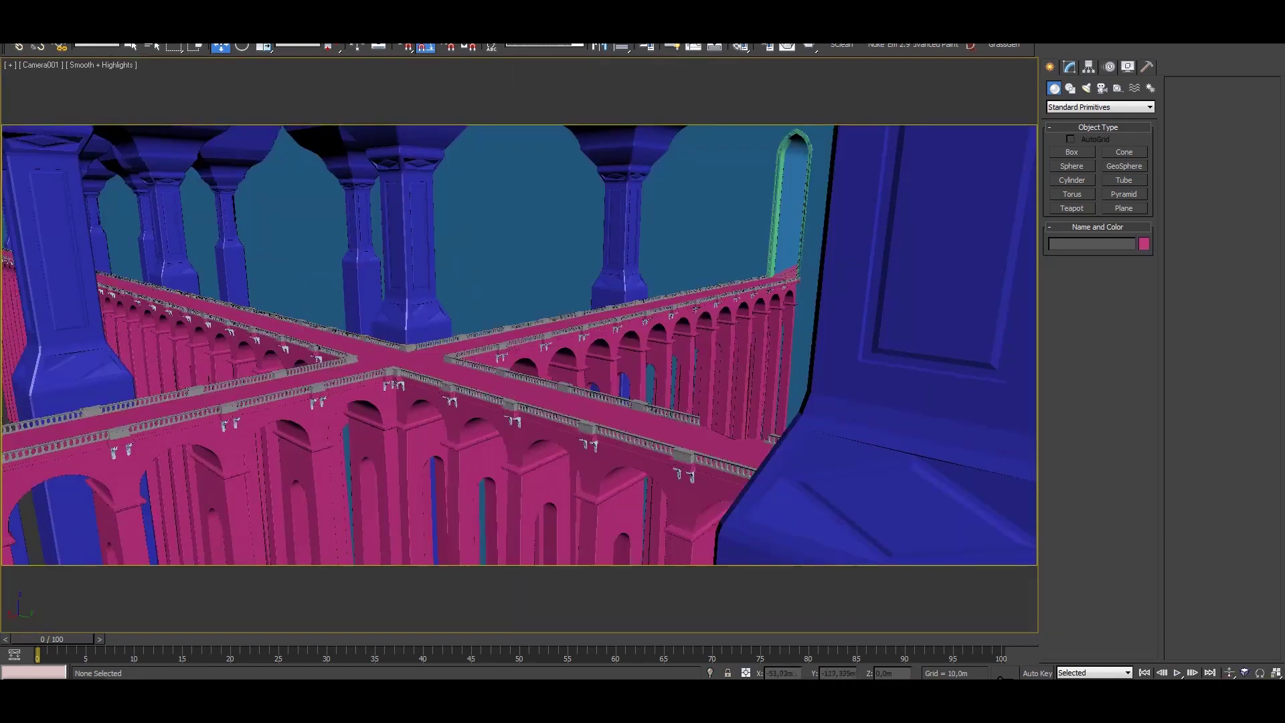
key("8")
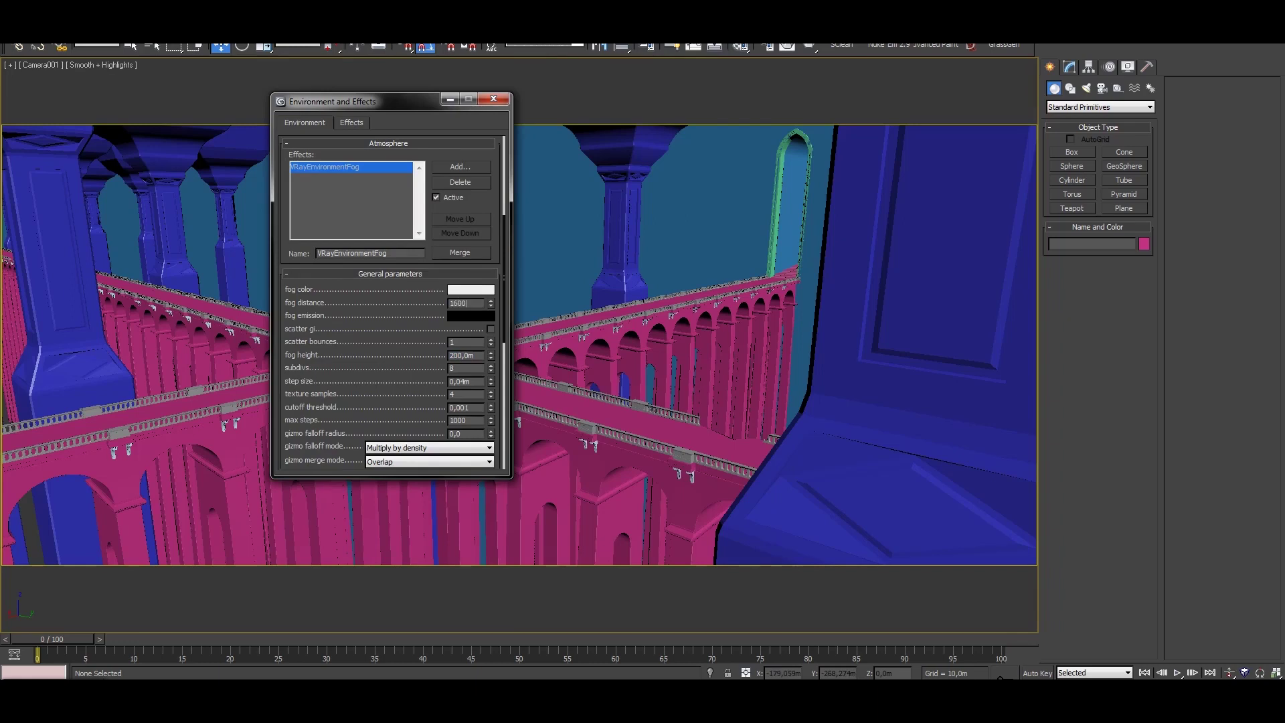
left_click(493, 99)
key("shift+q")
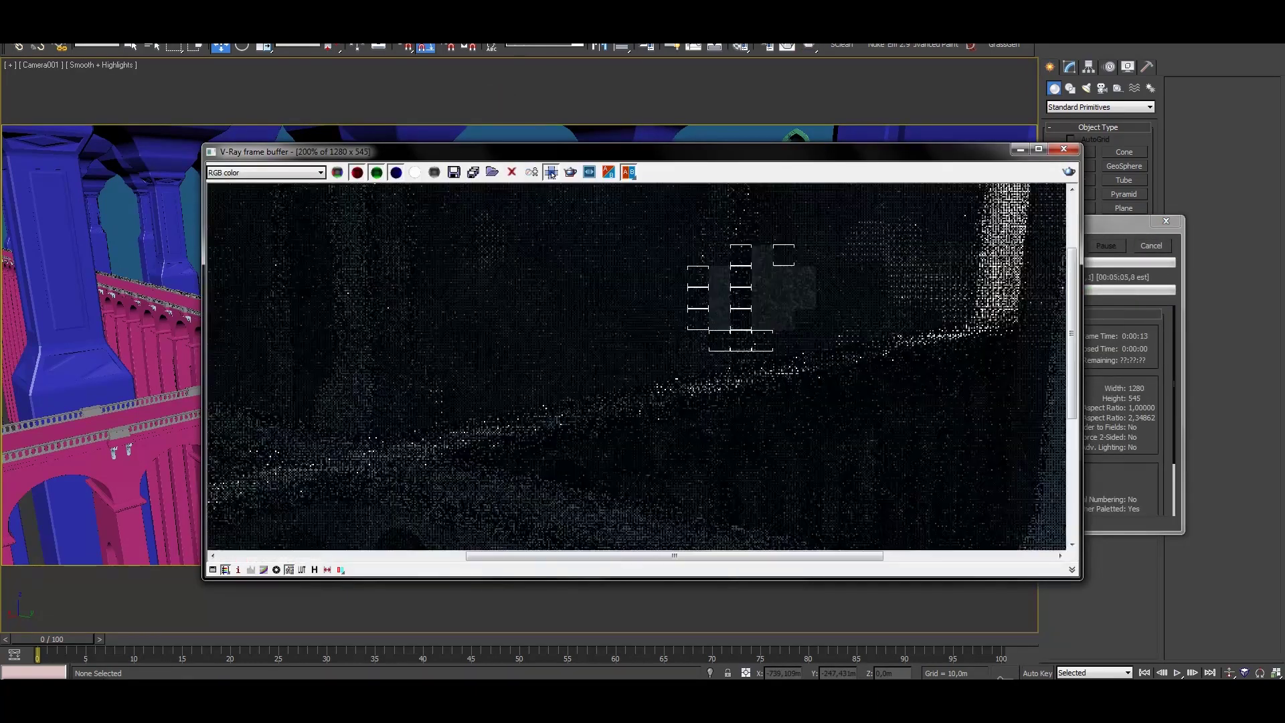
Hide the rdnr_lights and rndr_geo layers and test-render the camera view.
left_click(1064, 148)
left_click(646, 46)
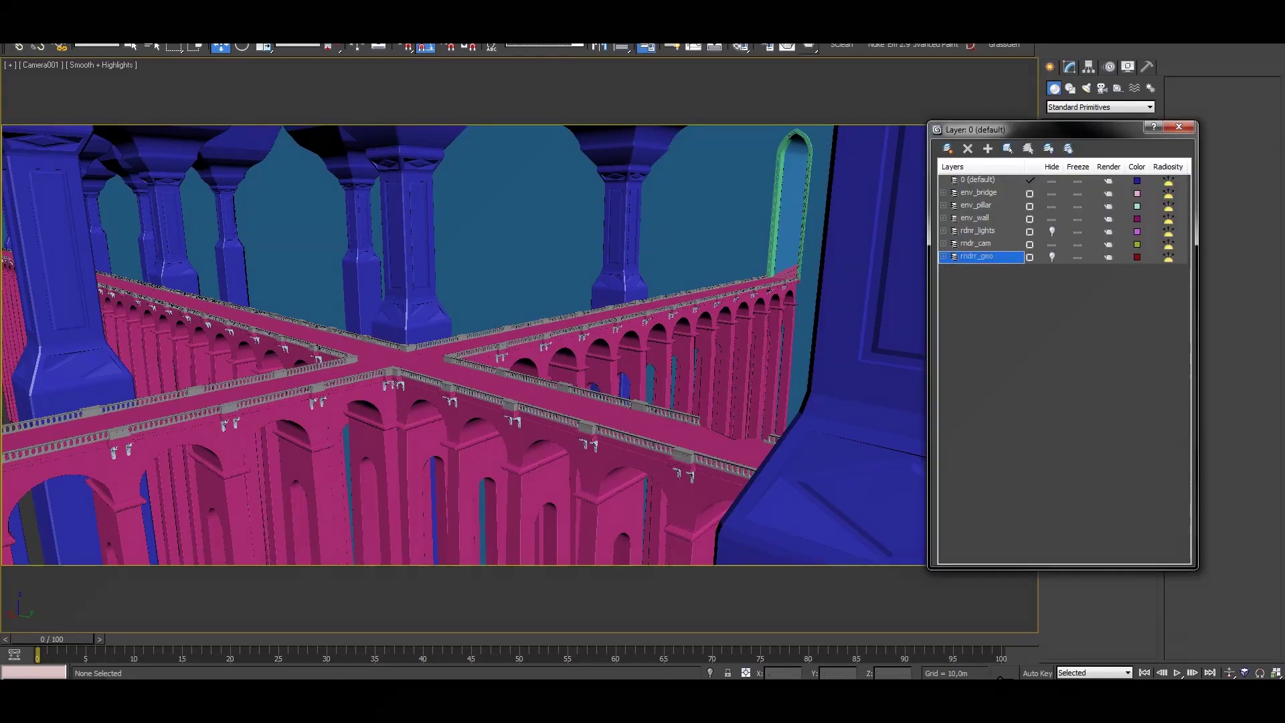
key("shift+q")
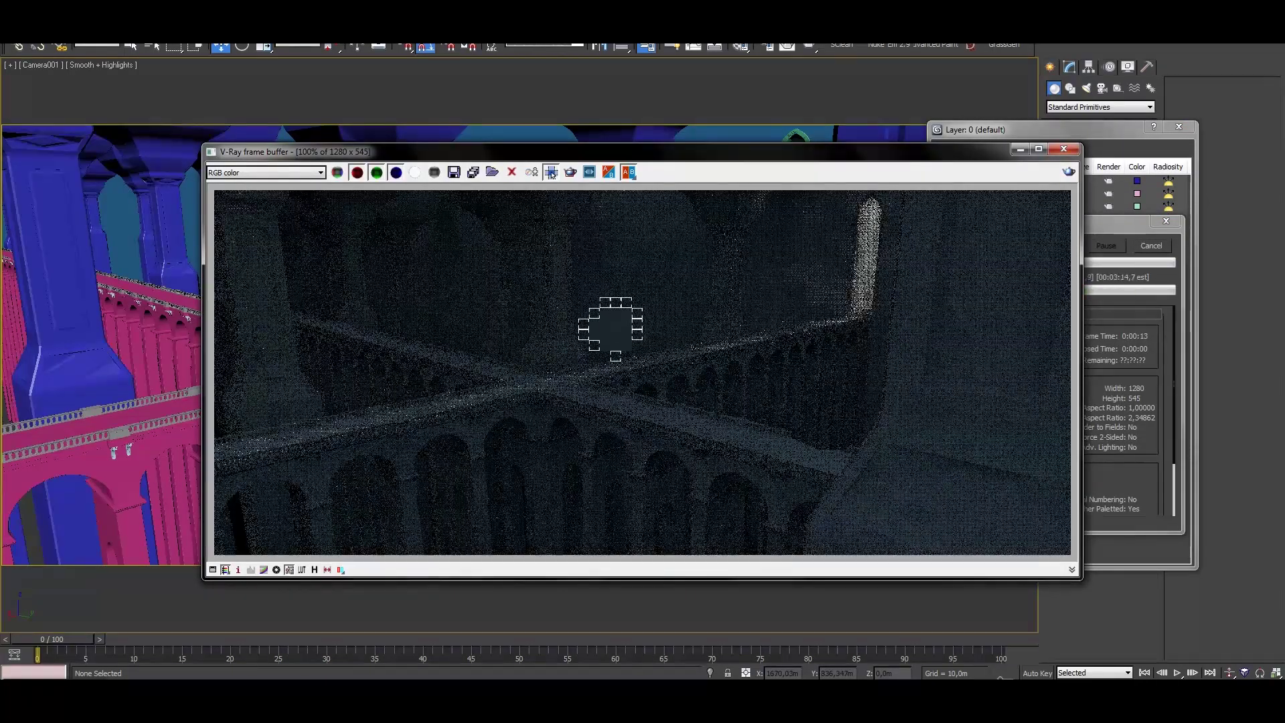
Inspect the VRayLighting element, turn off hidden lights in the V-Ray global switches, and test-render in RGB color.
scroll(643, 372, "up", 2)
left_click(266, 172)
left_click(228, 220)
left_click(266, 172)
key("F10")
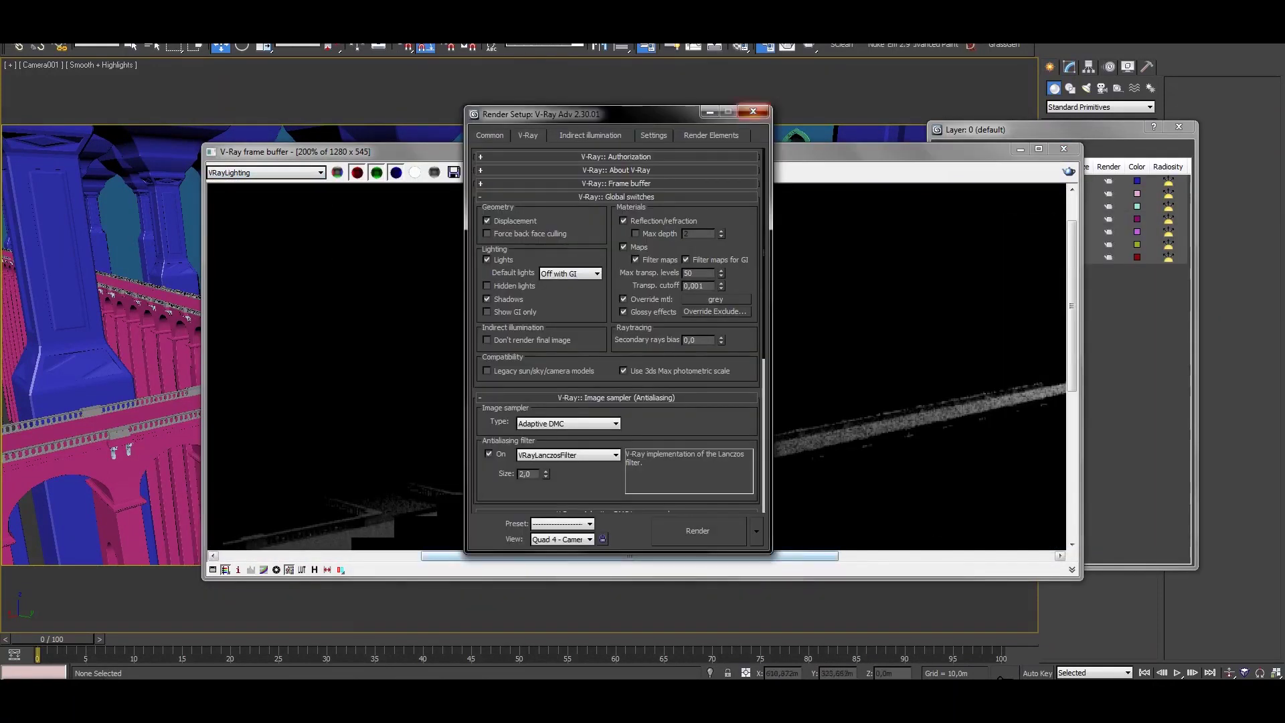
key("shift+q")
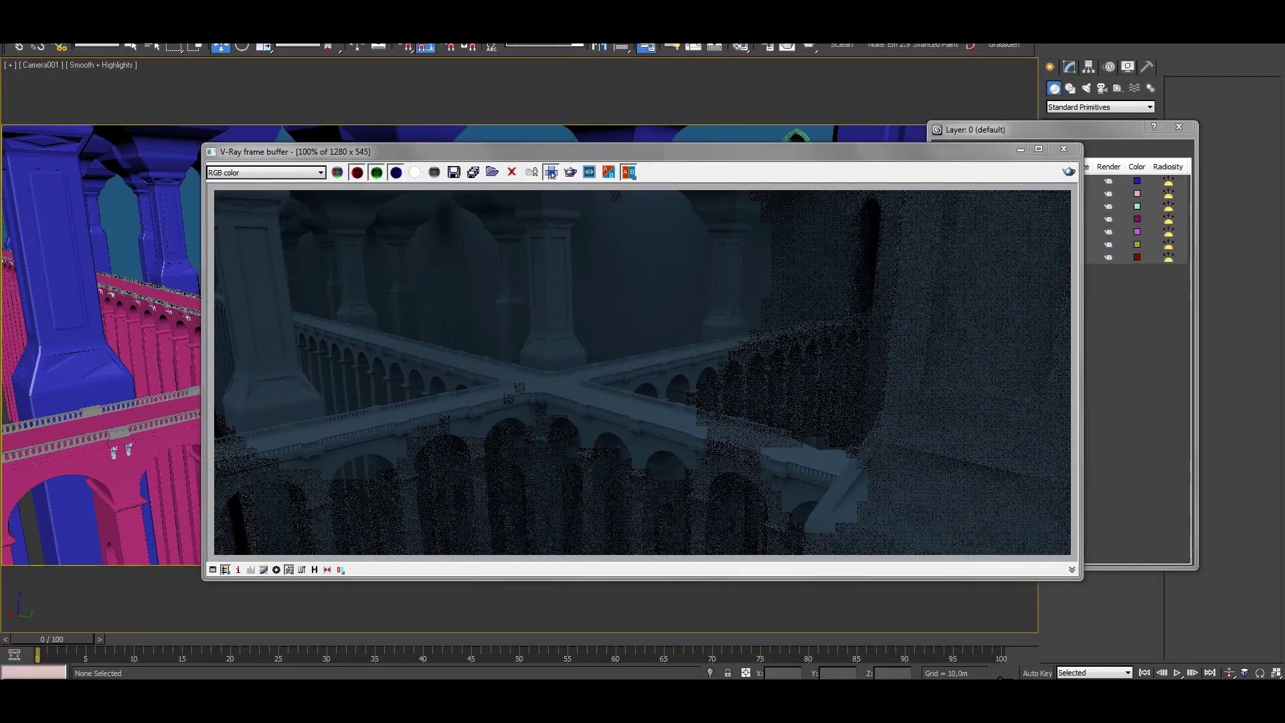
Set the environment fog's height to 400 m.
key("8")
scroll(391, 335, "down", 1)
double_click(465, 424)
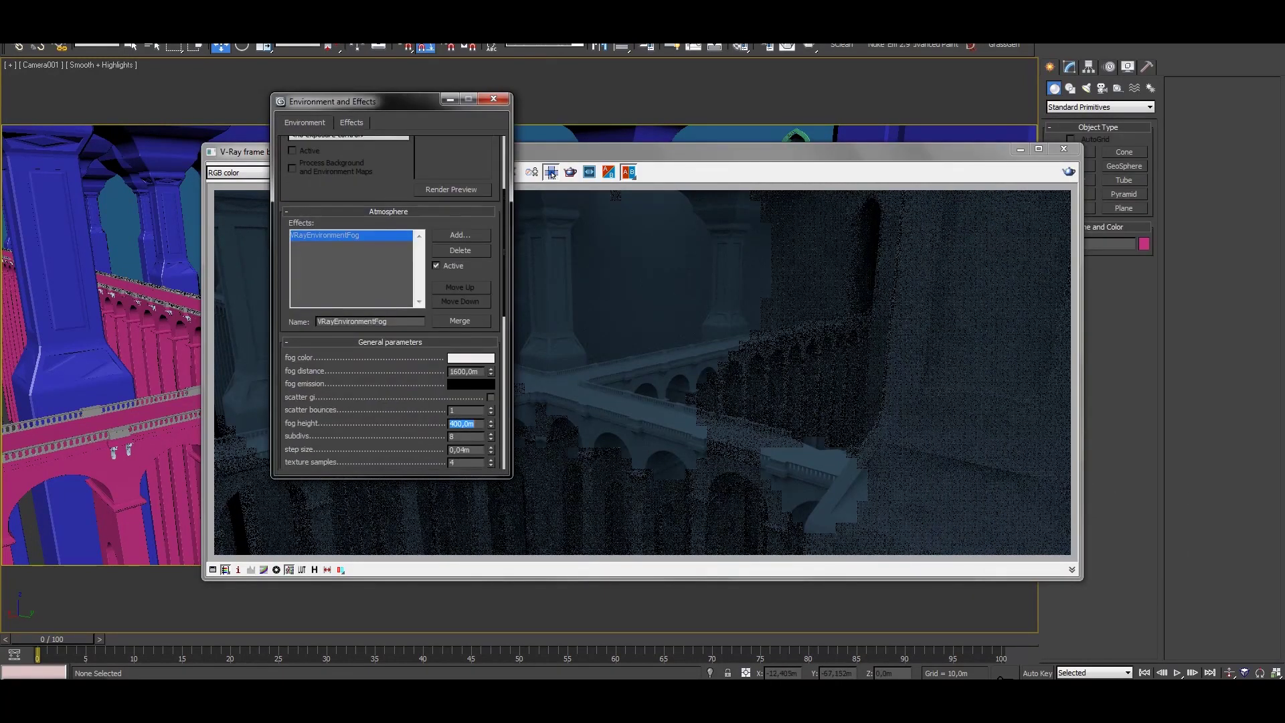
left_click(551, 173)
Add a VRayAtmosphere render element, test-render the camera view and display that element in the frame buffer.
left_click(532, 185)
double_click(556, 241)
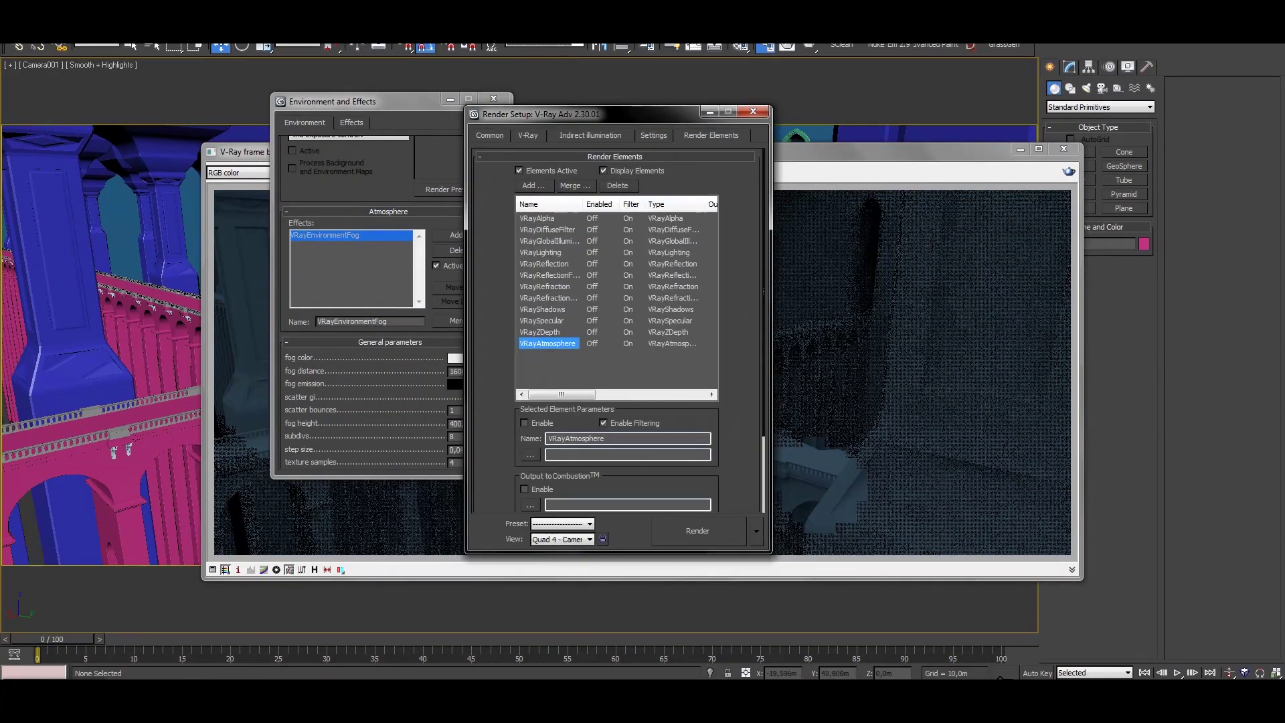
key("shift+q")
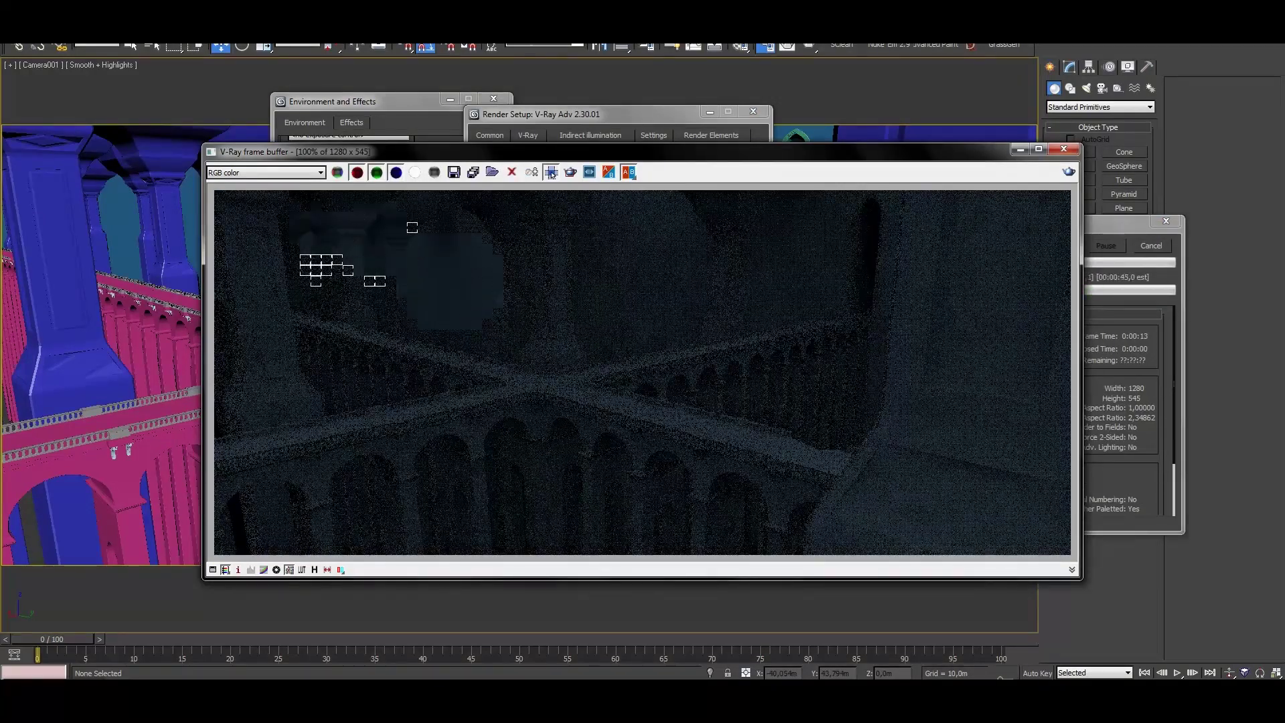
left_click(264, 173)
left_click(262, 281)
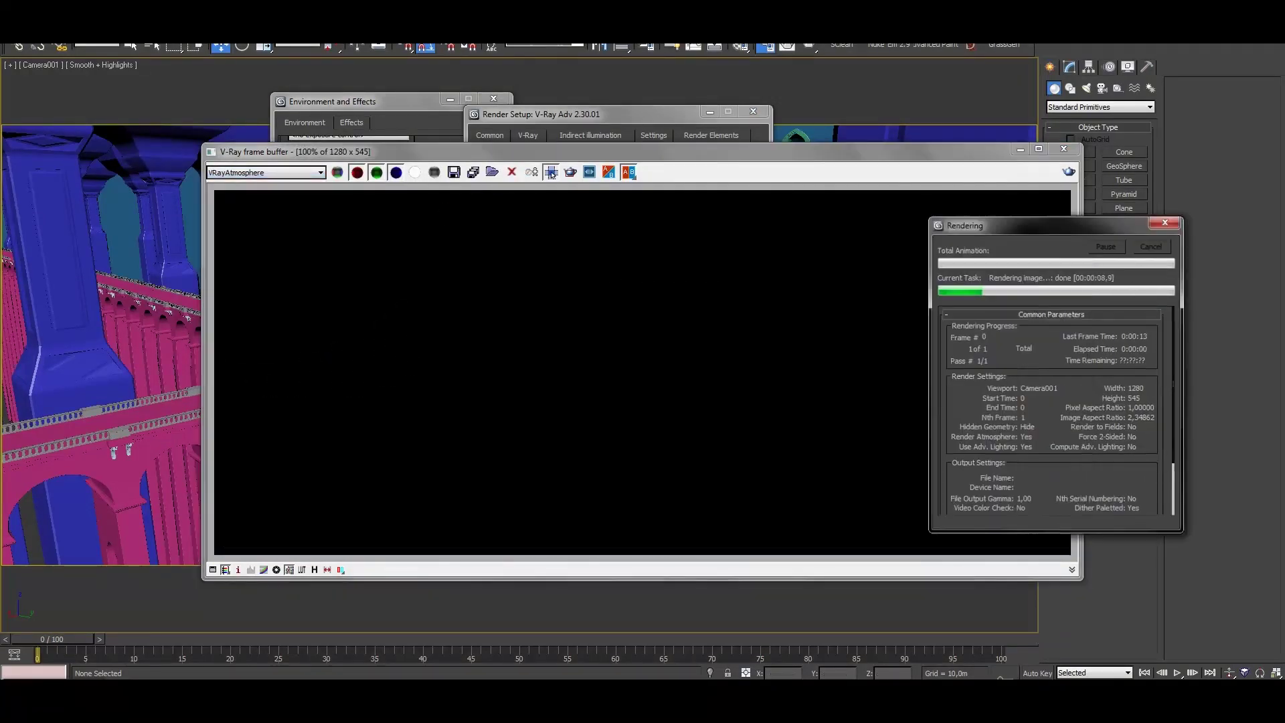
Set the fog distance to 800 m, test-render again and switch the frame buffer to RGB color.
key("shift+q")
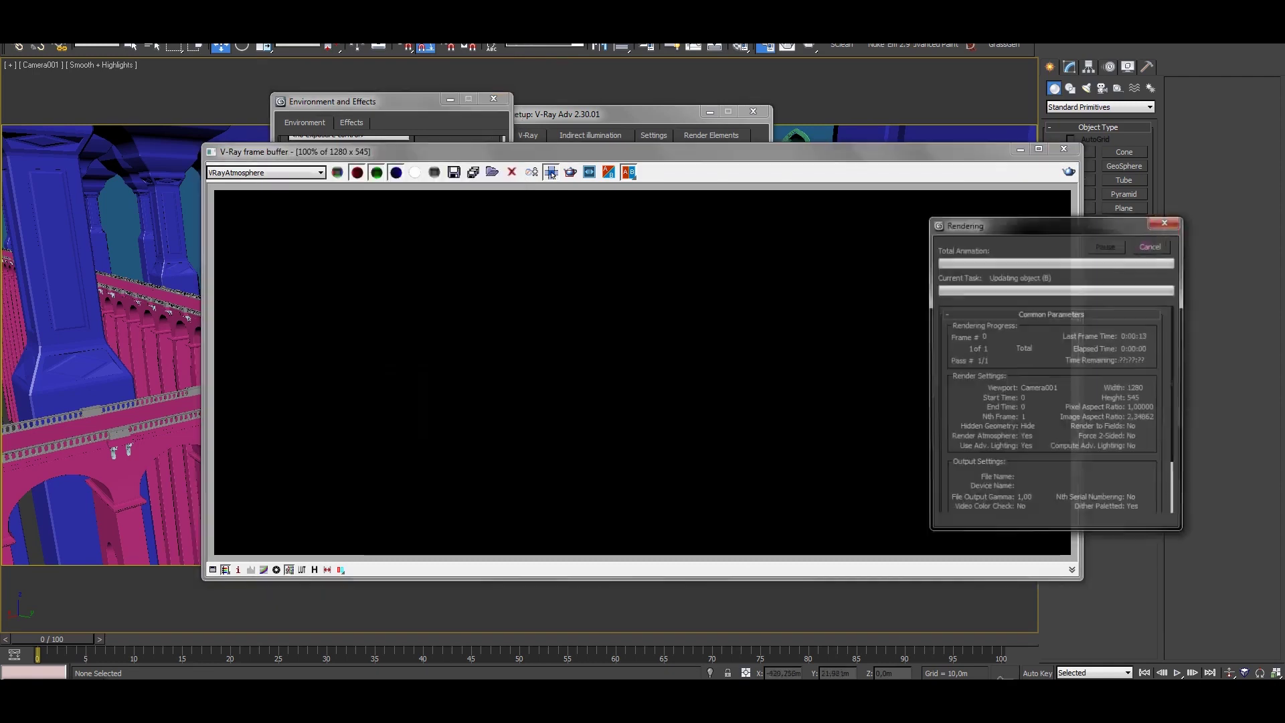
key("alt+Down")
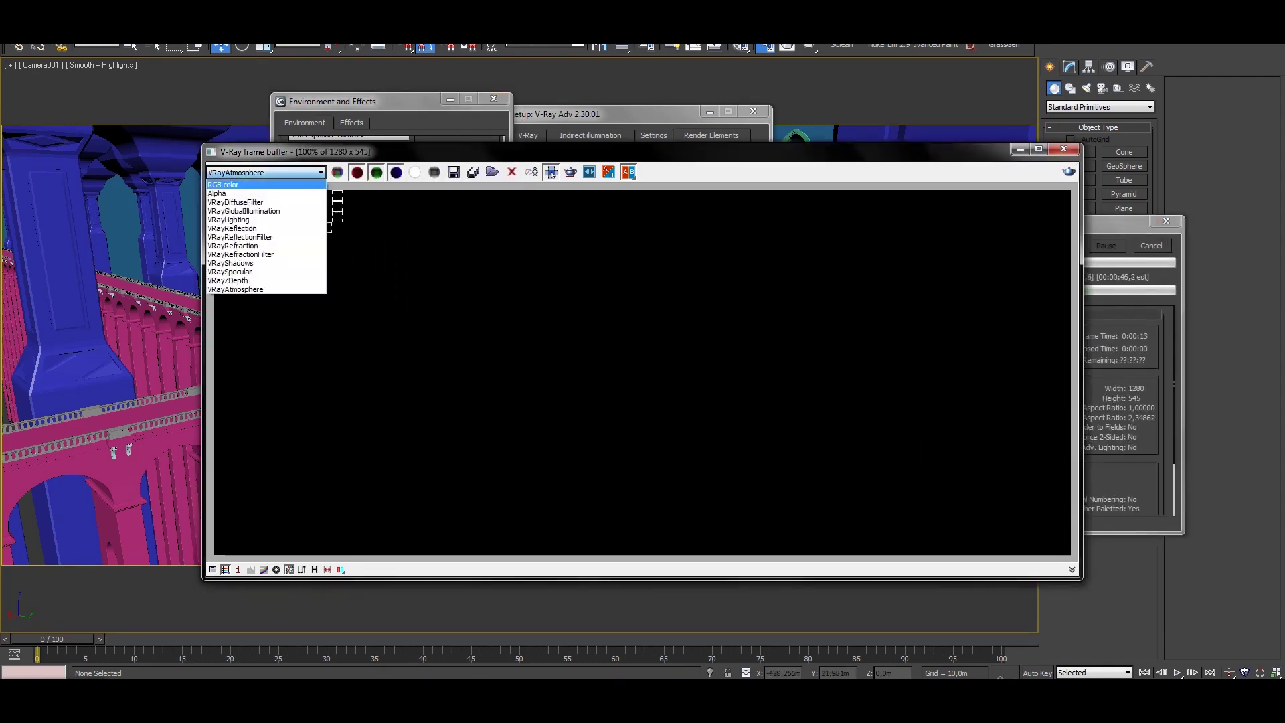
key("Home")
key("Return")
scroll(552, 174, "up", 1)
scroll(552, 174, "down", 1)
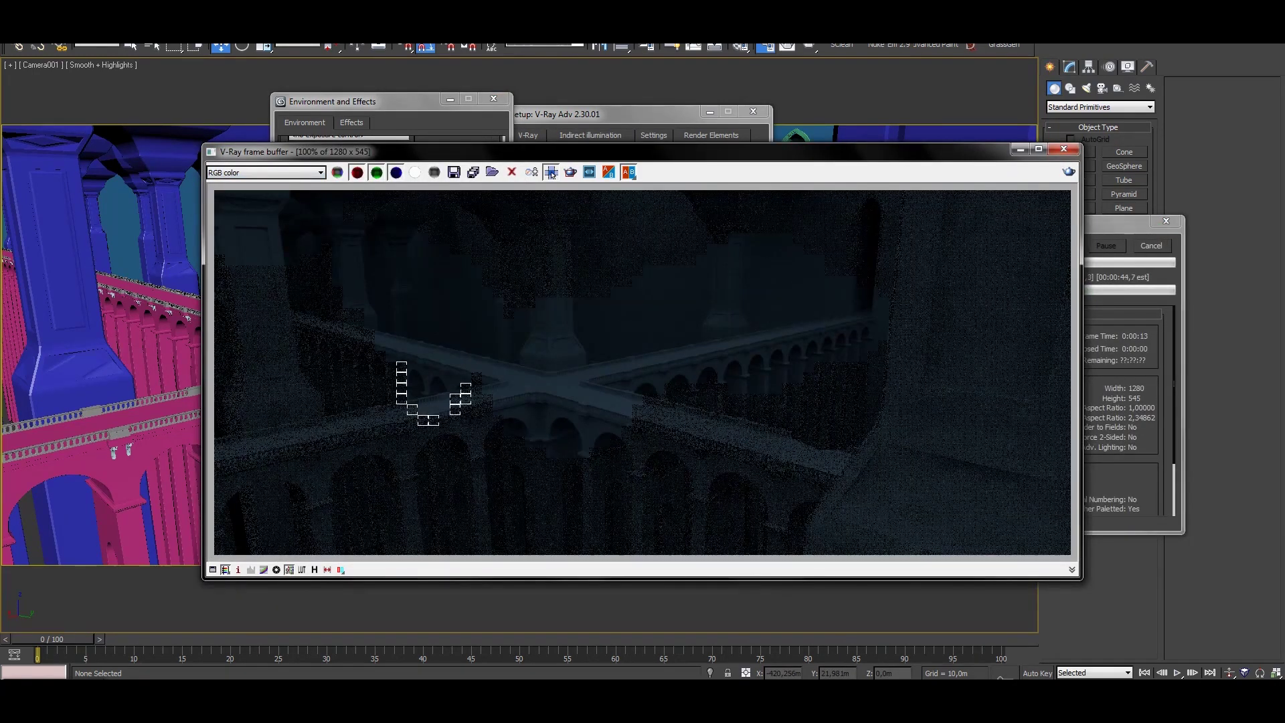
Unhide the rdnr_lights layer and test-render the camera view with the fog active and with it deactivated.
left_click(645, 46)
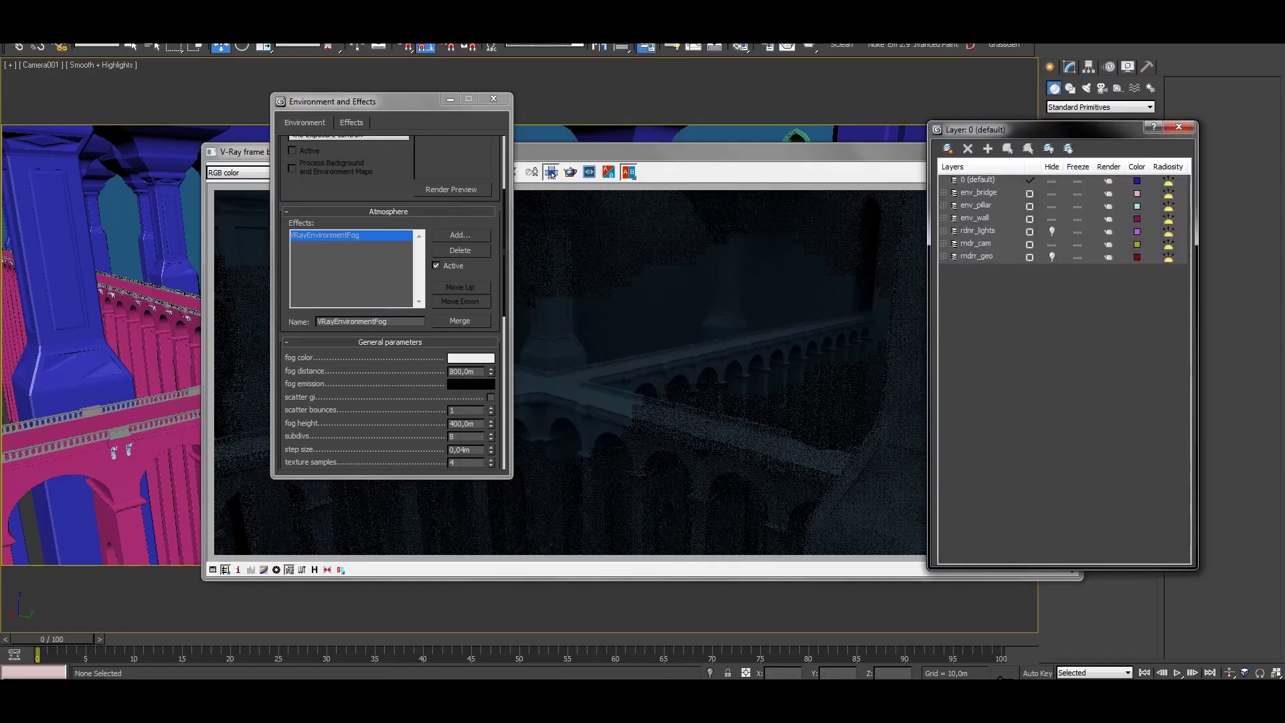
left_click(552, 173)
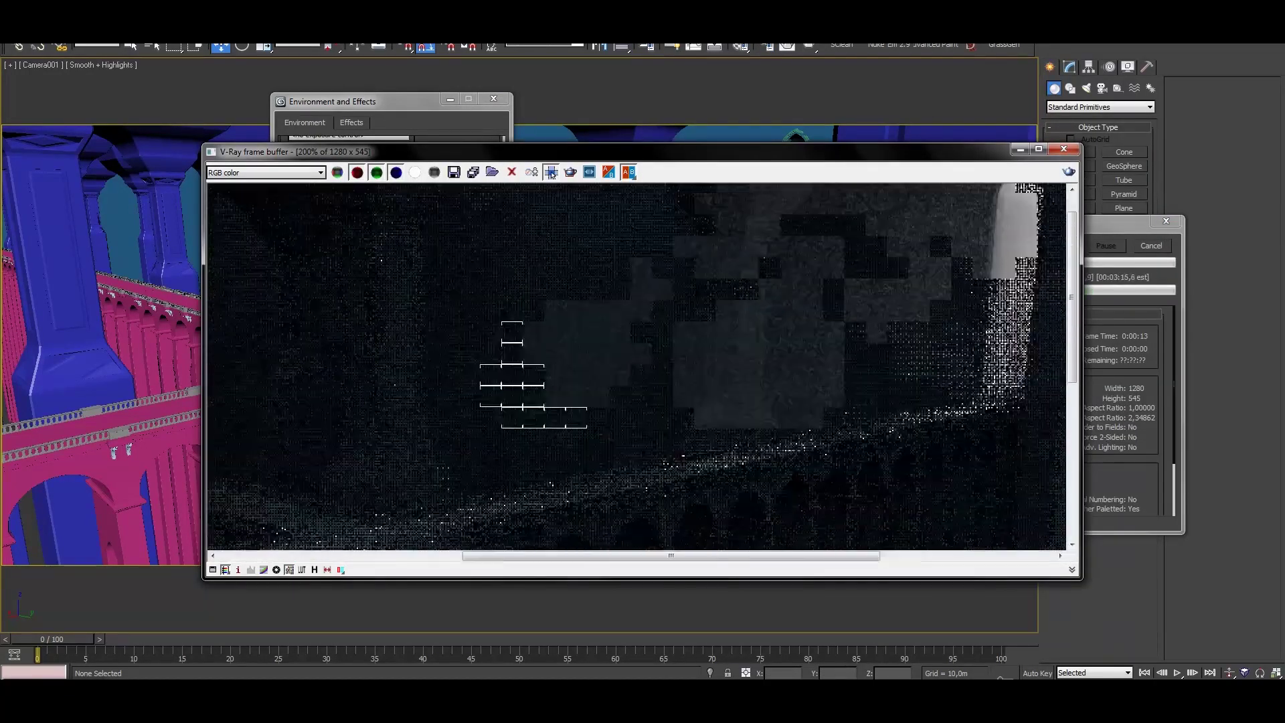
left_click(552, 173)
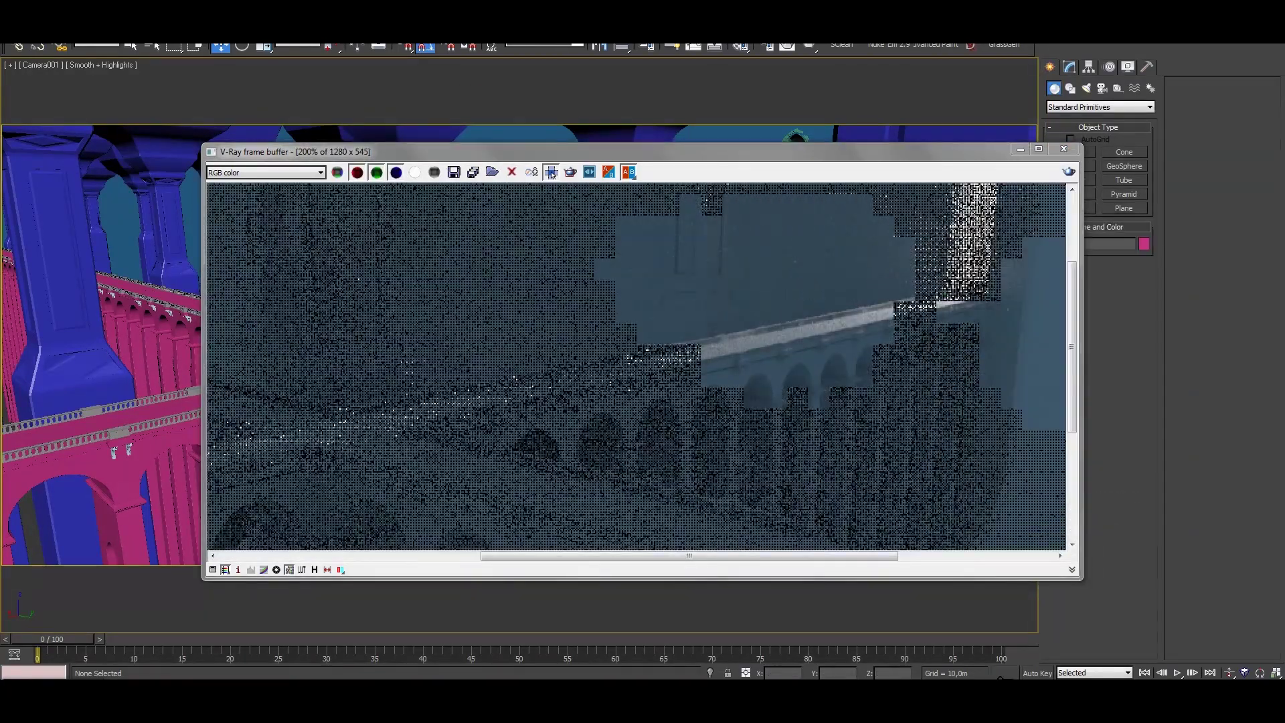
Set the fog height to 200 m and test-render the camera view with the fog still deactivated.
left_click(321, 376)
scroll(388, 335, "down", 3)
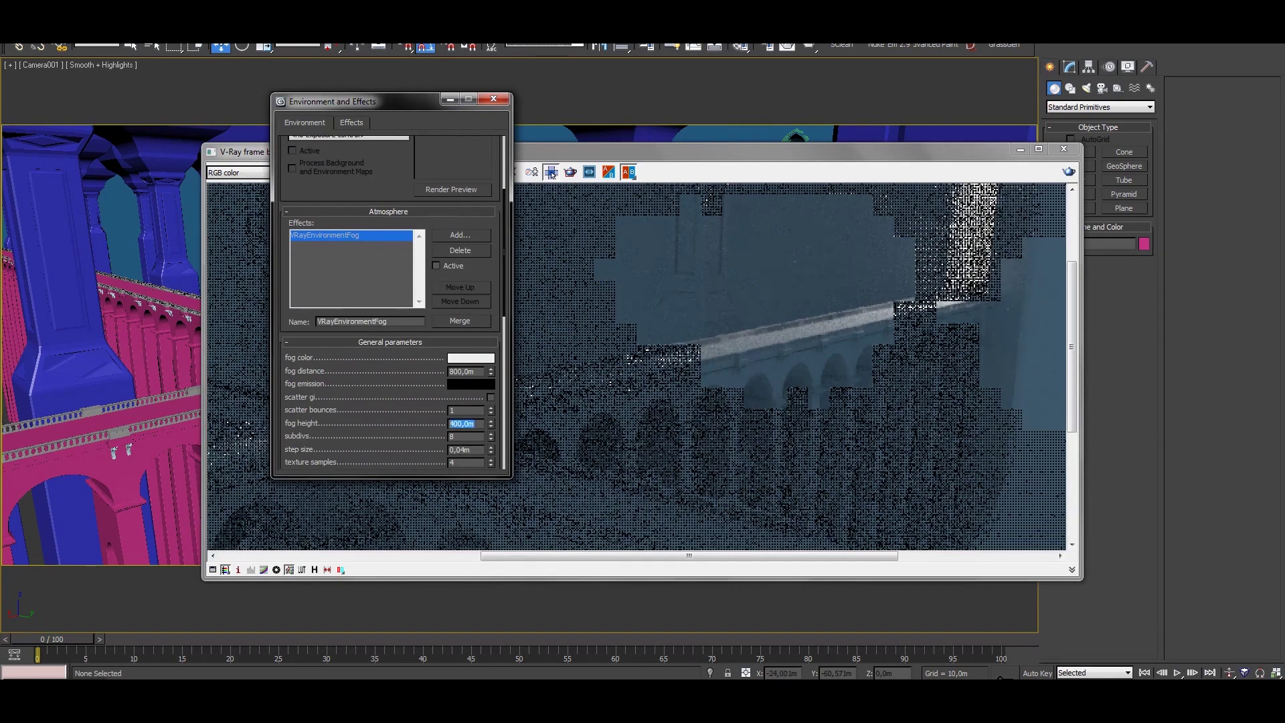
key("ctrl+l")
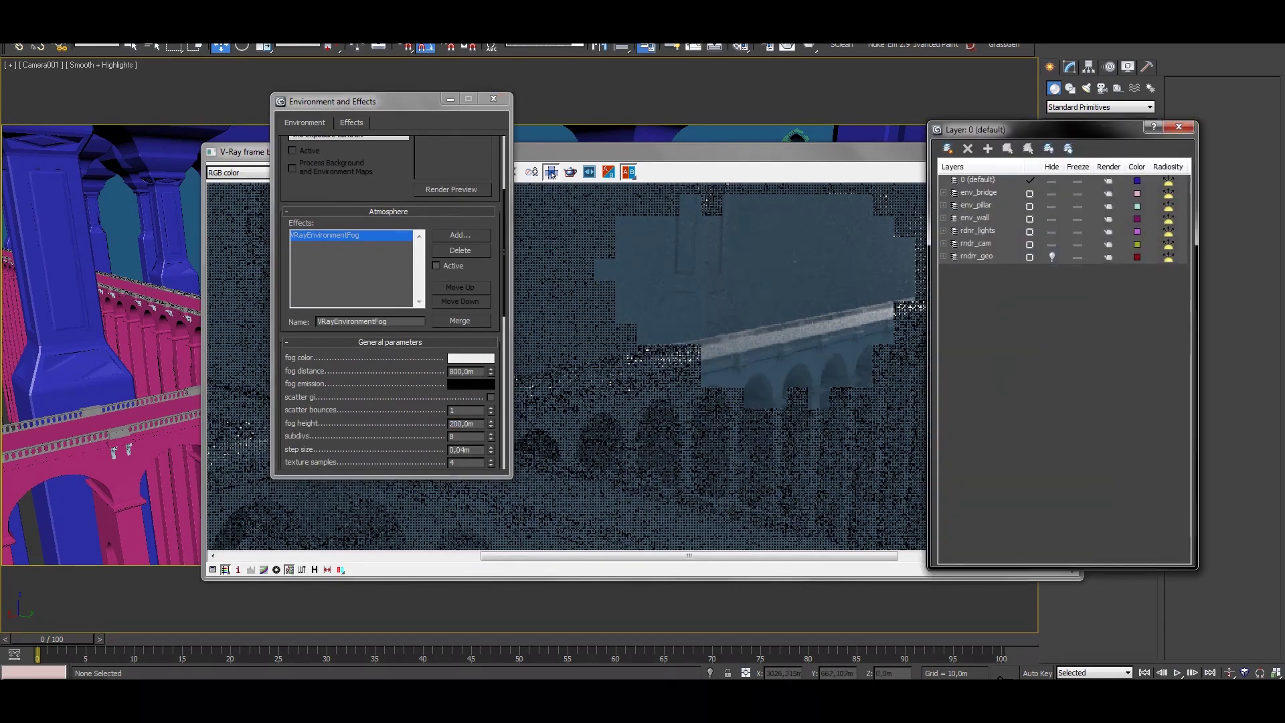
key("shift+q")
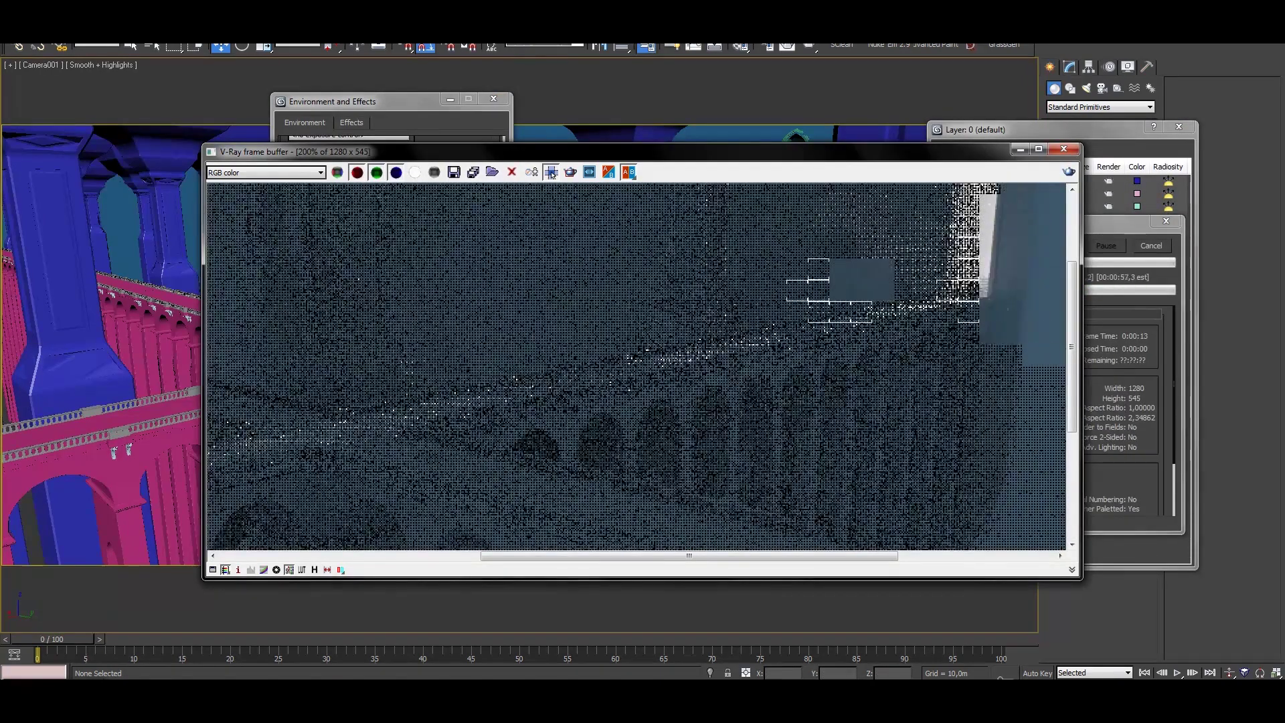
Reactivate the environment fog, test-render it in the VRayAtmosphere channel, and switch back to RGB color.
key("shift+q")
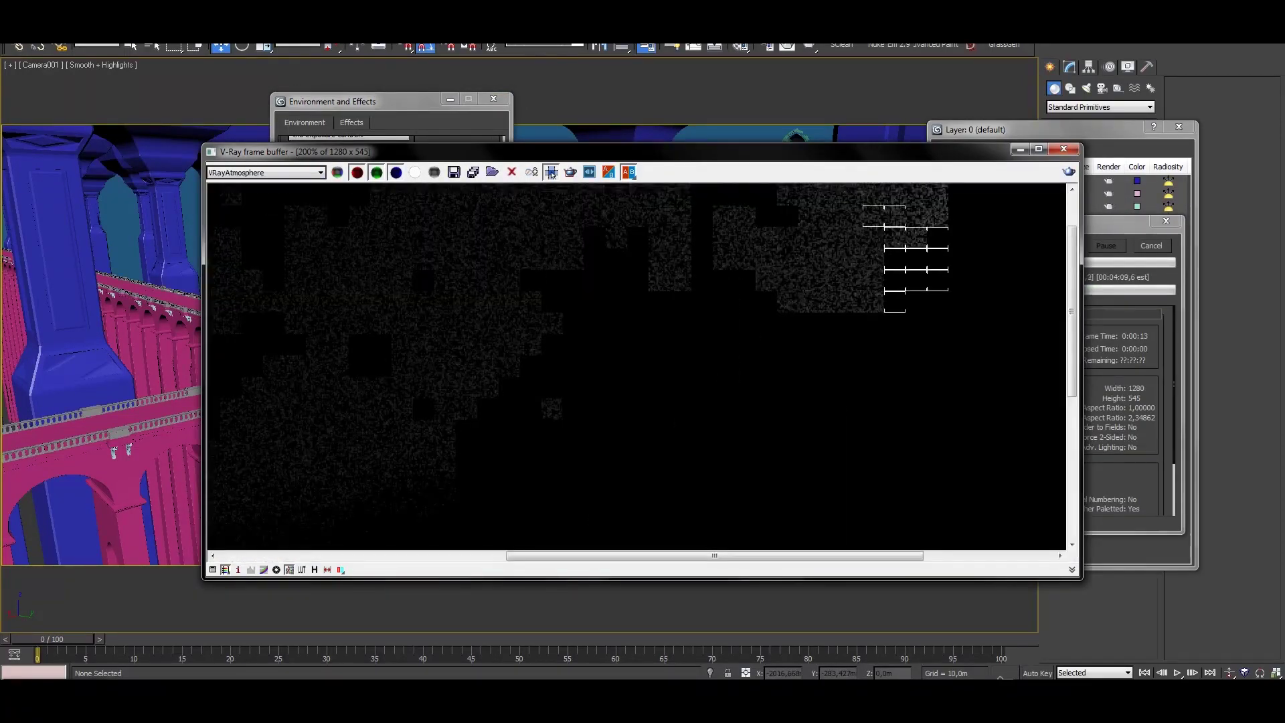
key("alt+Down")
key("Home")
key("Return")
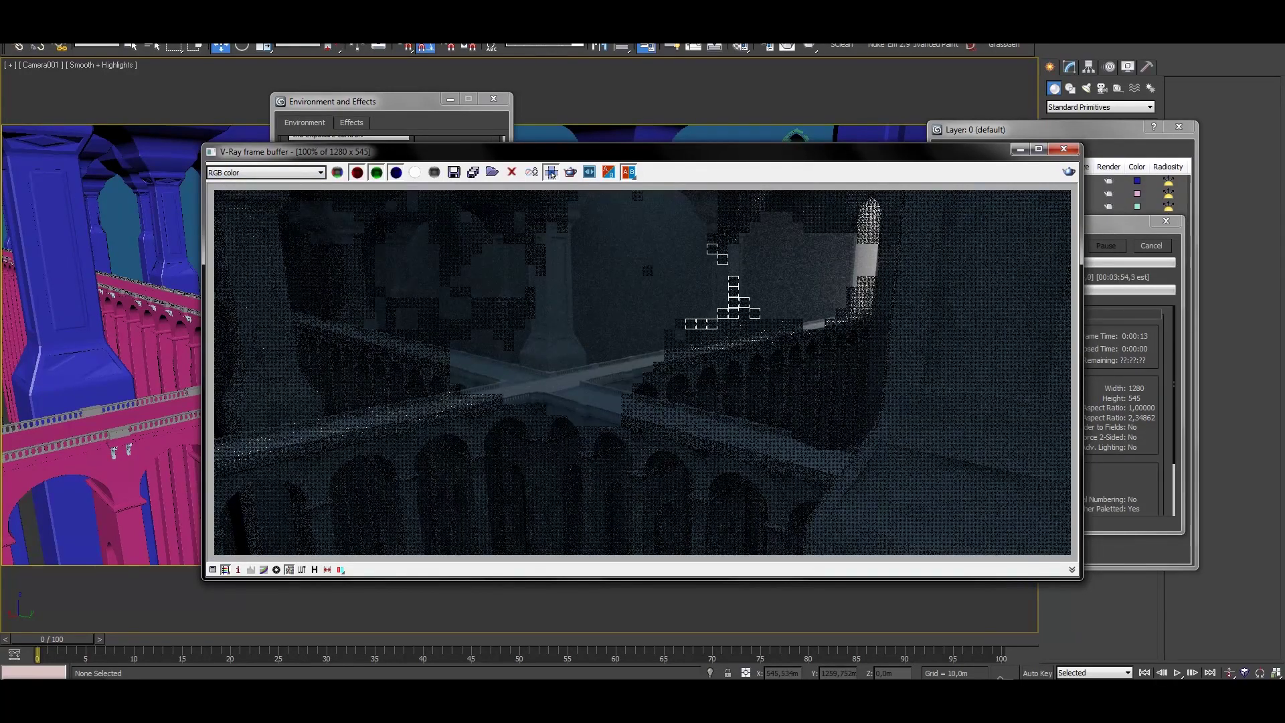
Set the plane light's multiplier to 1600 and test-render the camera view.
double_click(979, 230)
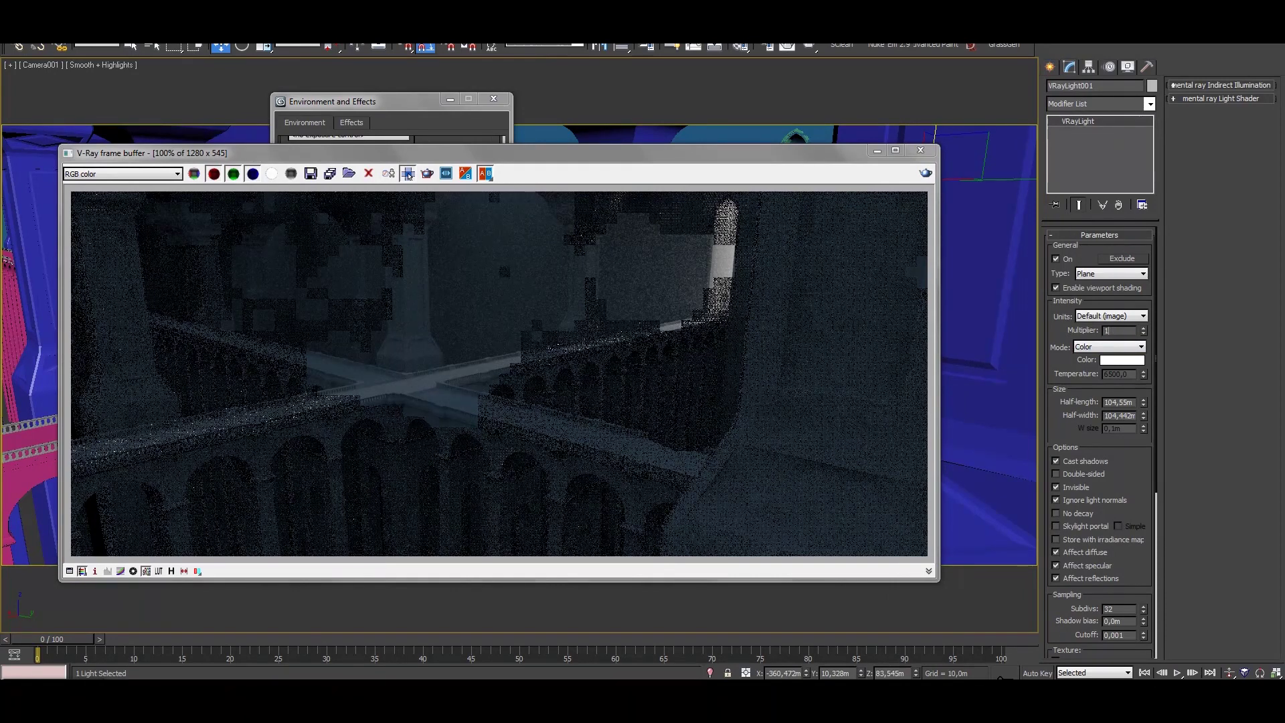
left_click(408, 176)
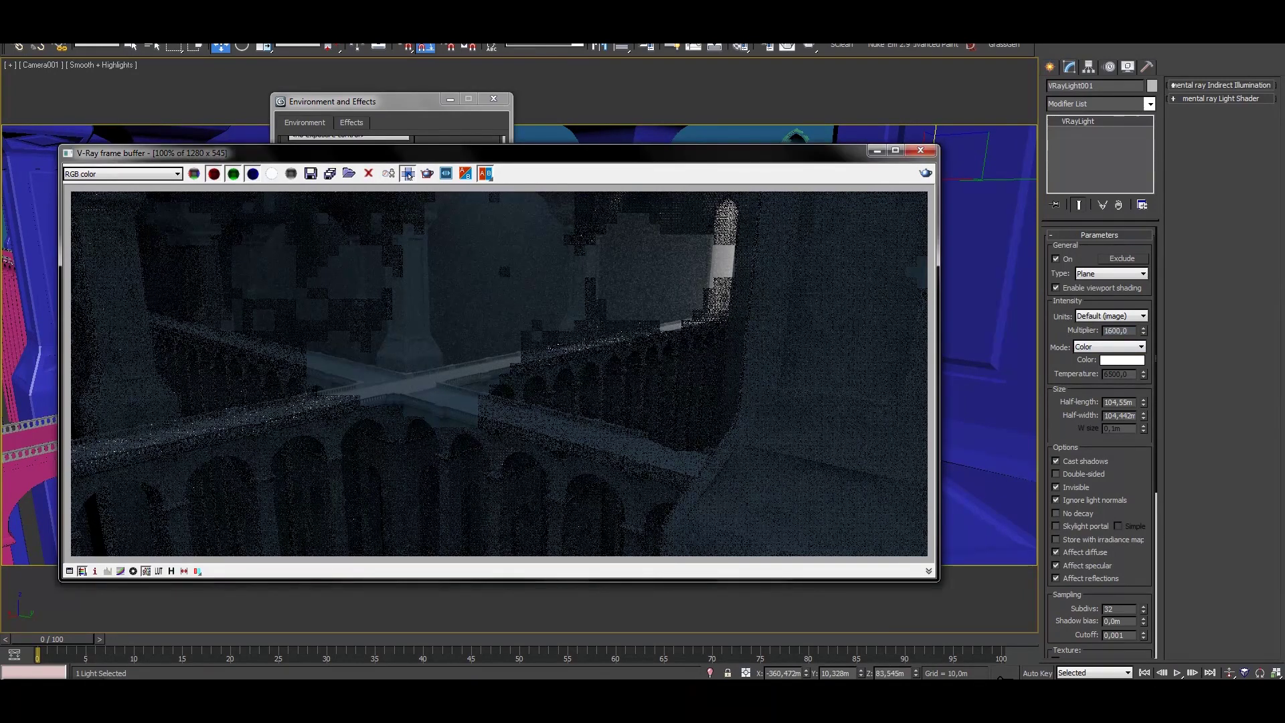
left_click(408, 176)
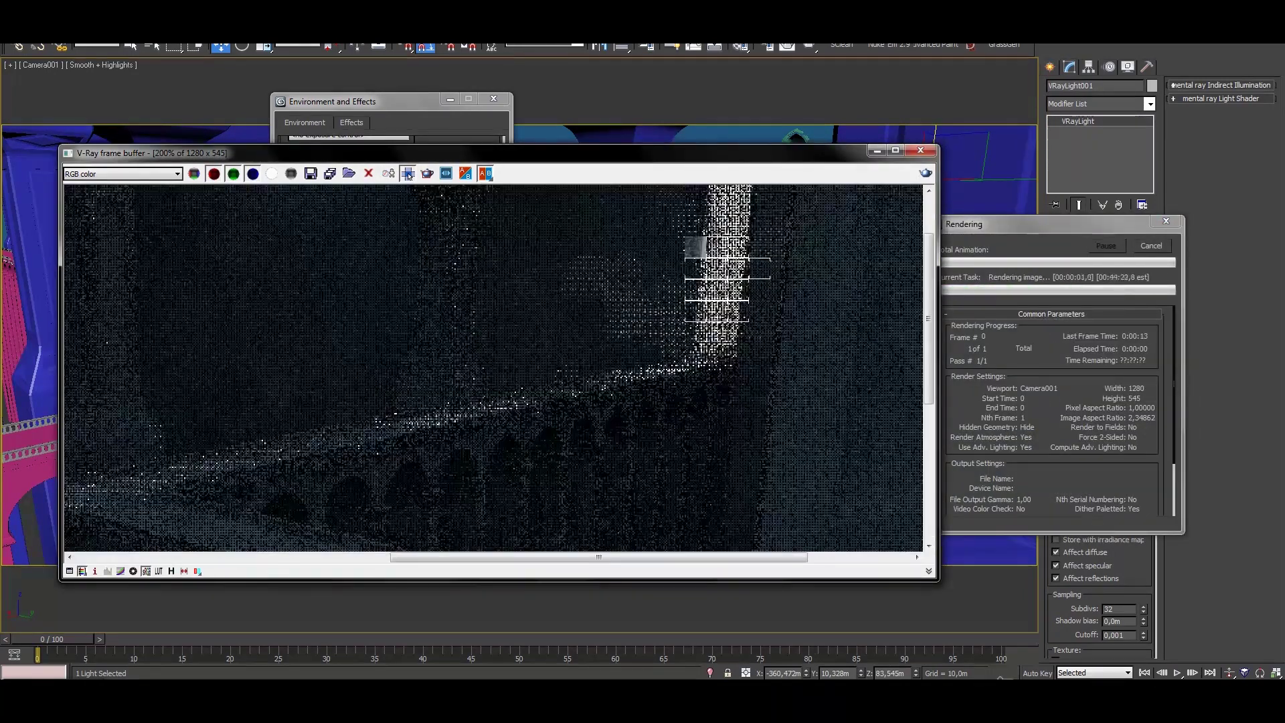
Shrink the plane light to about 32.1 m half-length and 4.2 m half-width, and move it into the arched doorway opening.
left_click(436, 101)
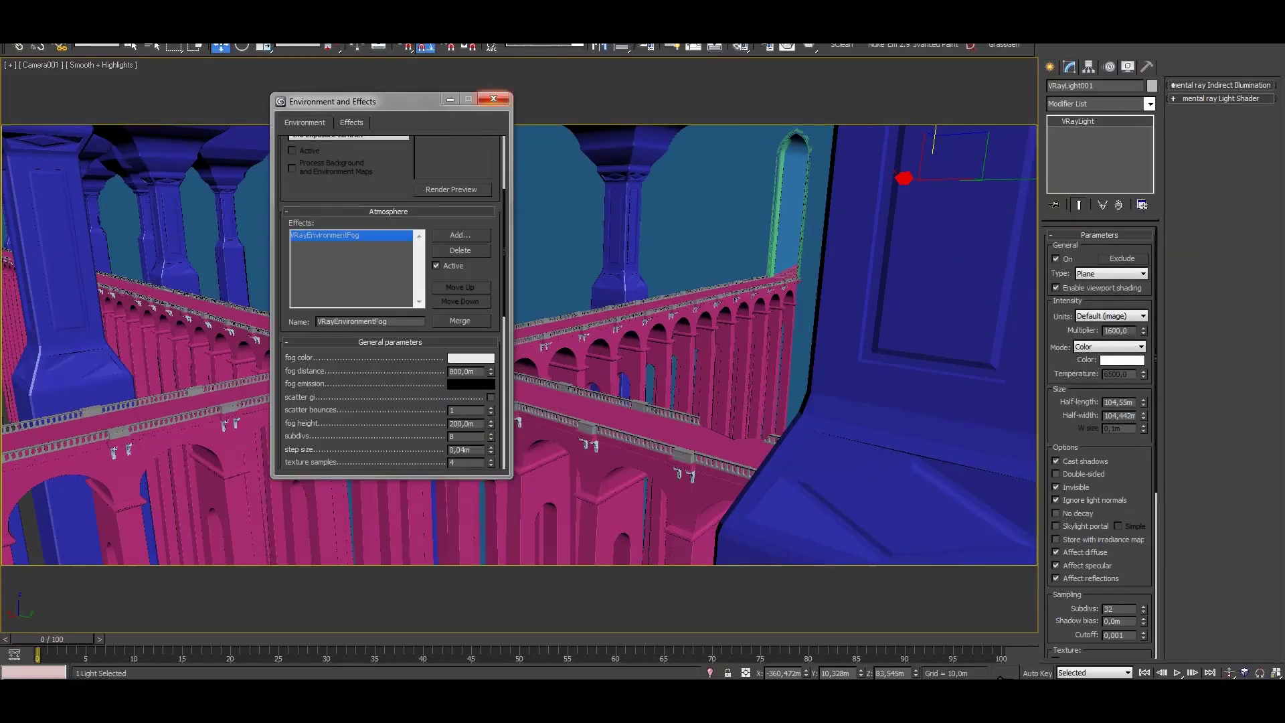
left_click(494, 99)
key("u")
middle_click_drag(519, 344, 556, 321, "alt")
middle_click_drag(689, 67, 669, 193, "alt")
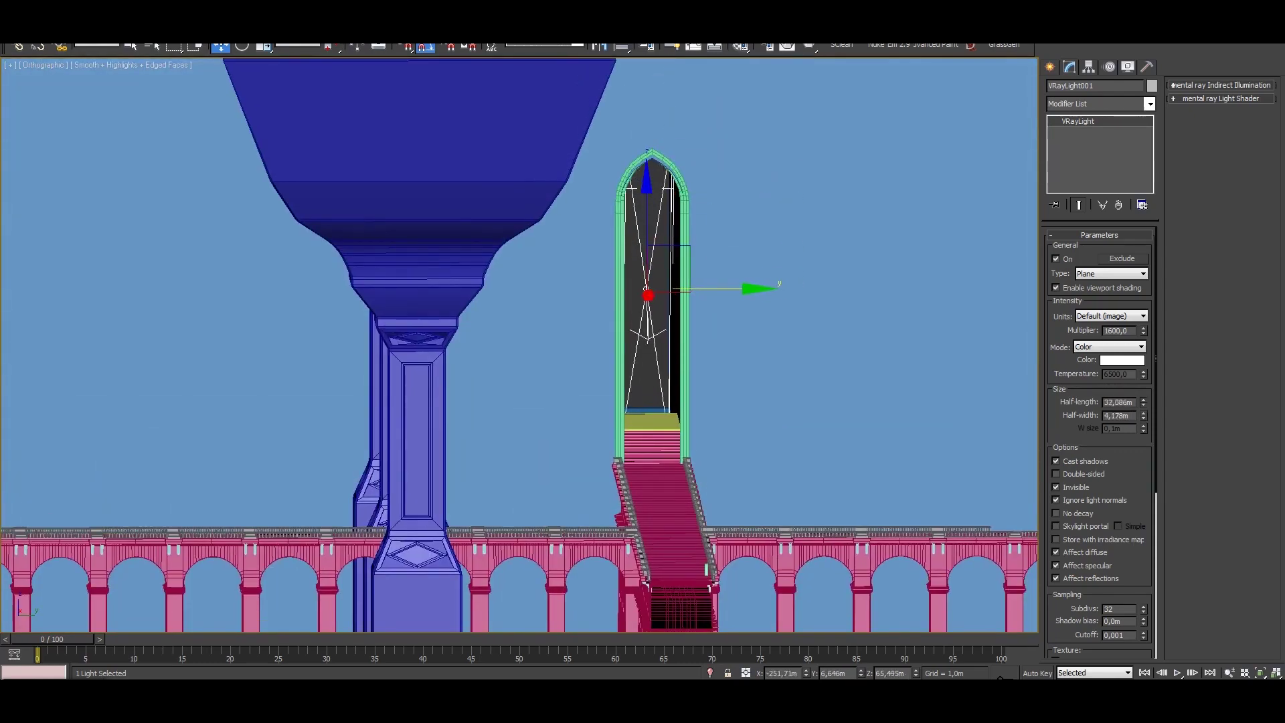
Lengthen the plane light to about 35.2 m half-length, shift it to about X -207.8 m, and test-render the camera view.
middle_click_drag(632, 201, 592, 227, "alt")
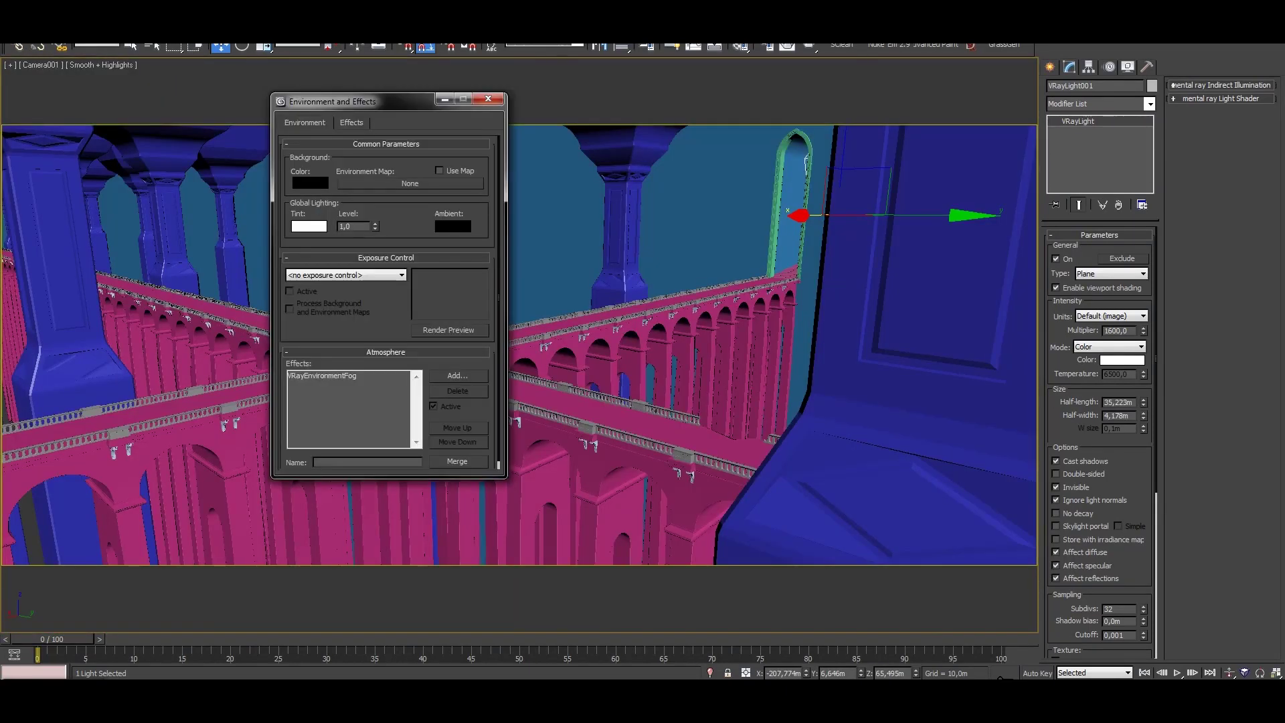
left_click(321, 375)
scroll(388, 301, "down", 3)
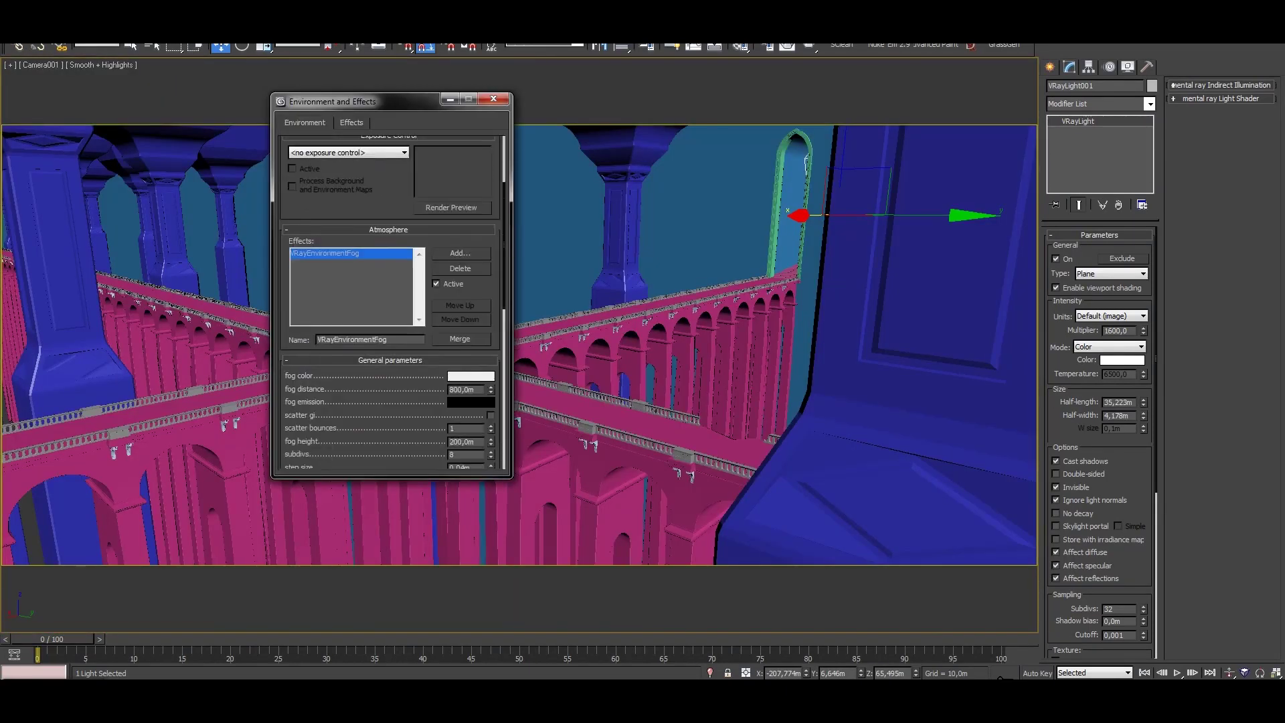
key("8")
key("shift+q")
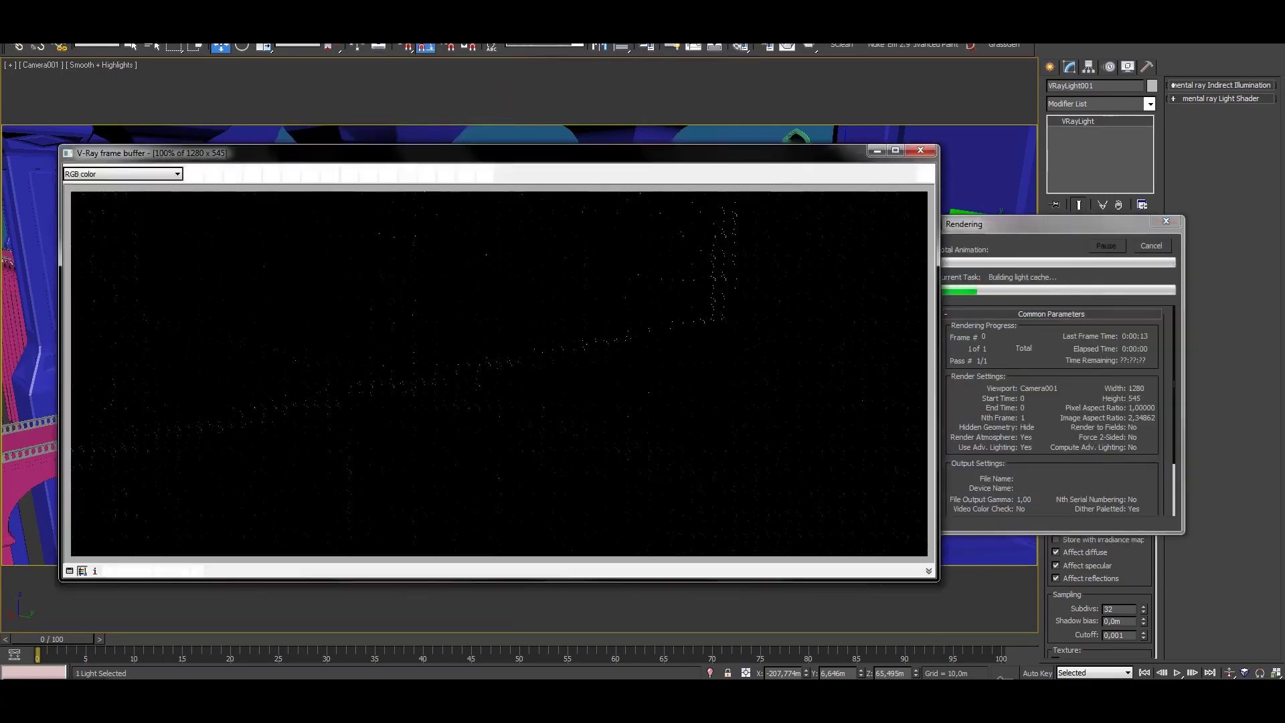
scroll(407, 176, "up", 1)
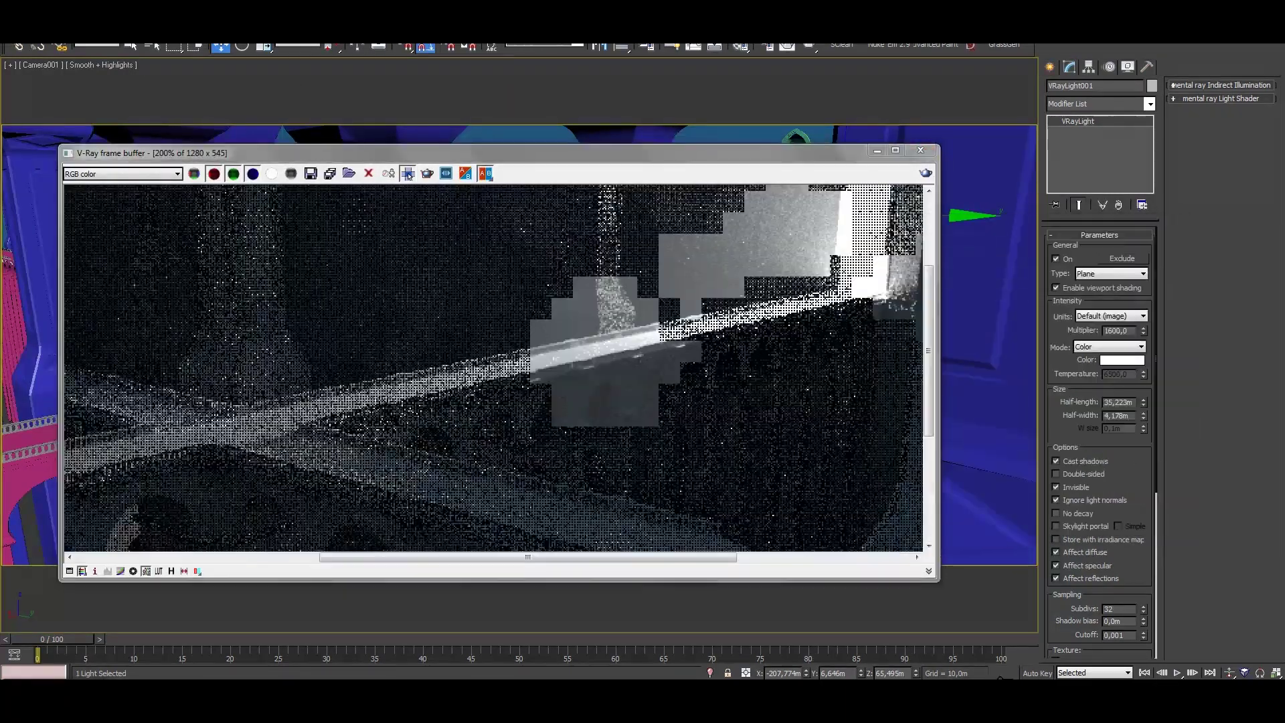
Give the plane light a very pale blue color, set its multiplier to 800, and test-render the camera view.
left_click(1123, 359)
left_click(321, 85)
key("Return")
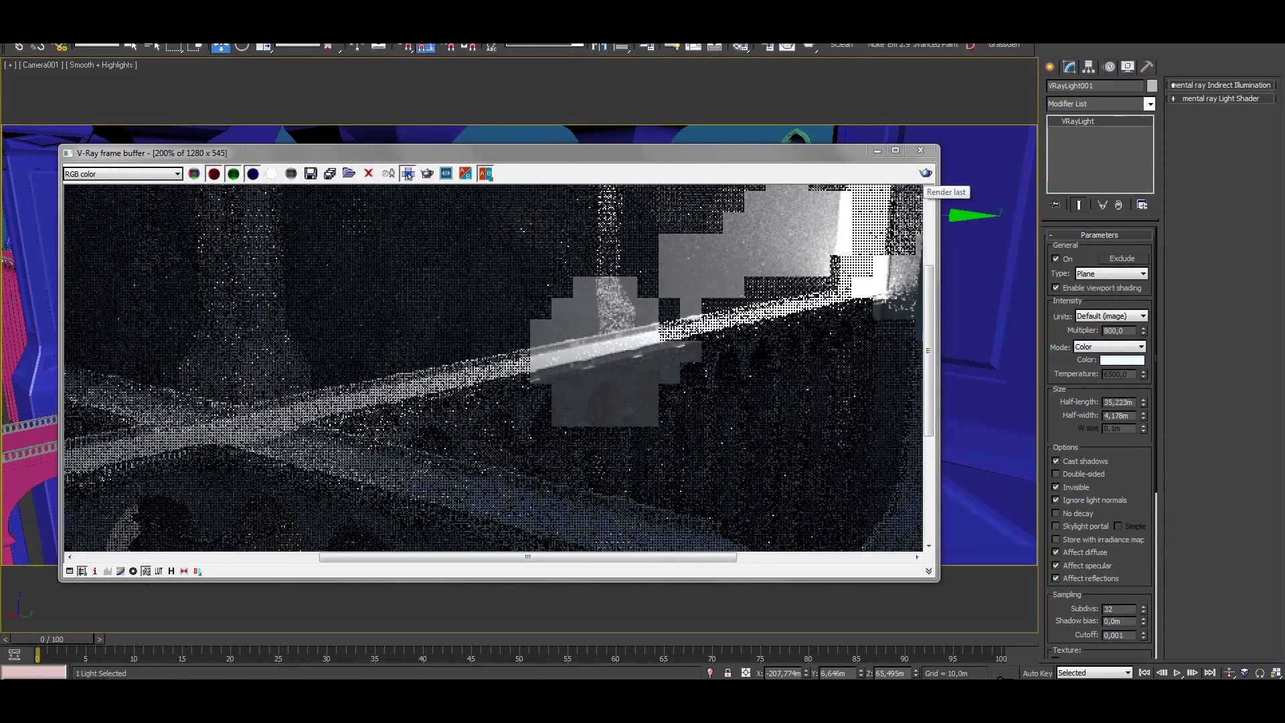
key("F9")
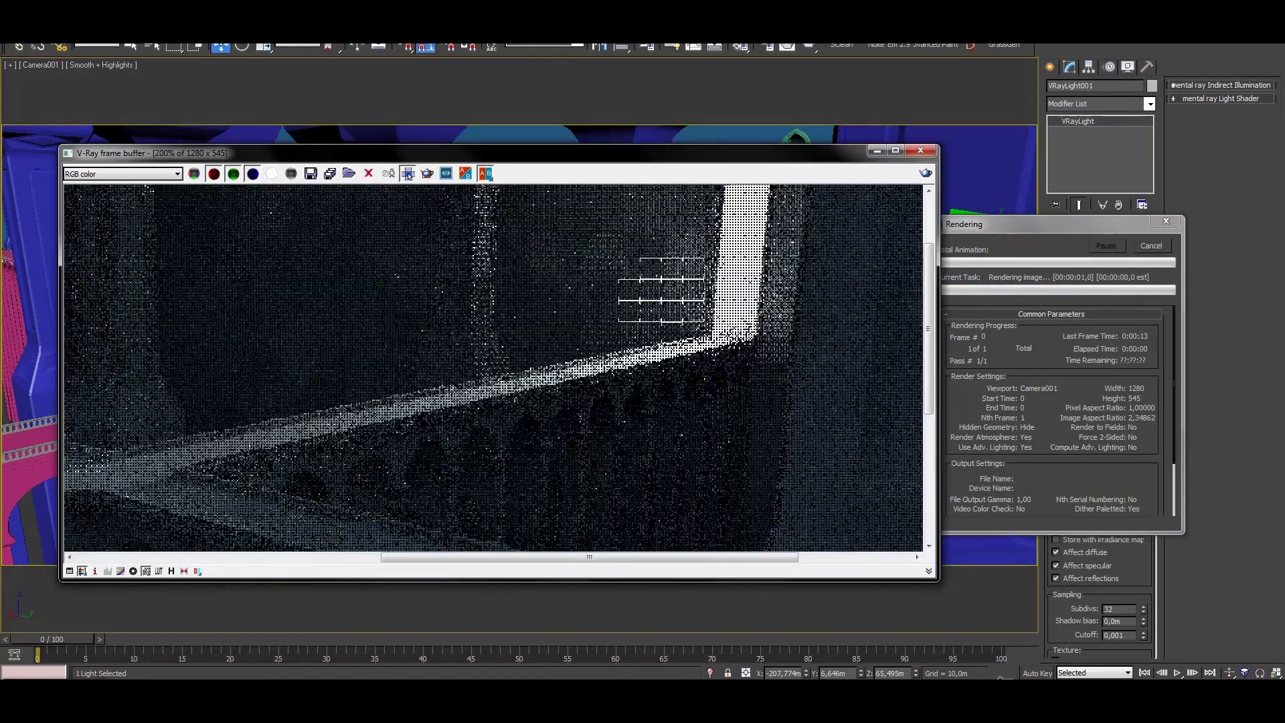
Raise the plane light to about 84.6 m in height and test-render the camera view.
left_click(920, 150)
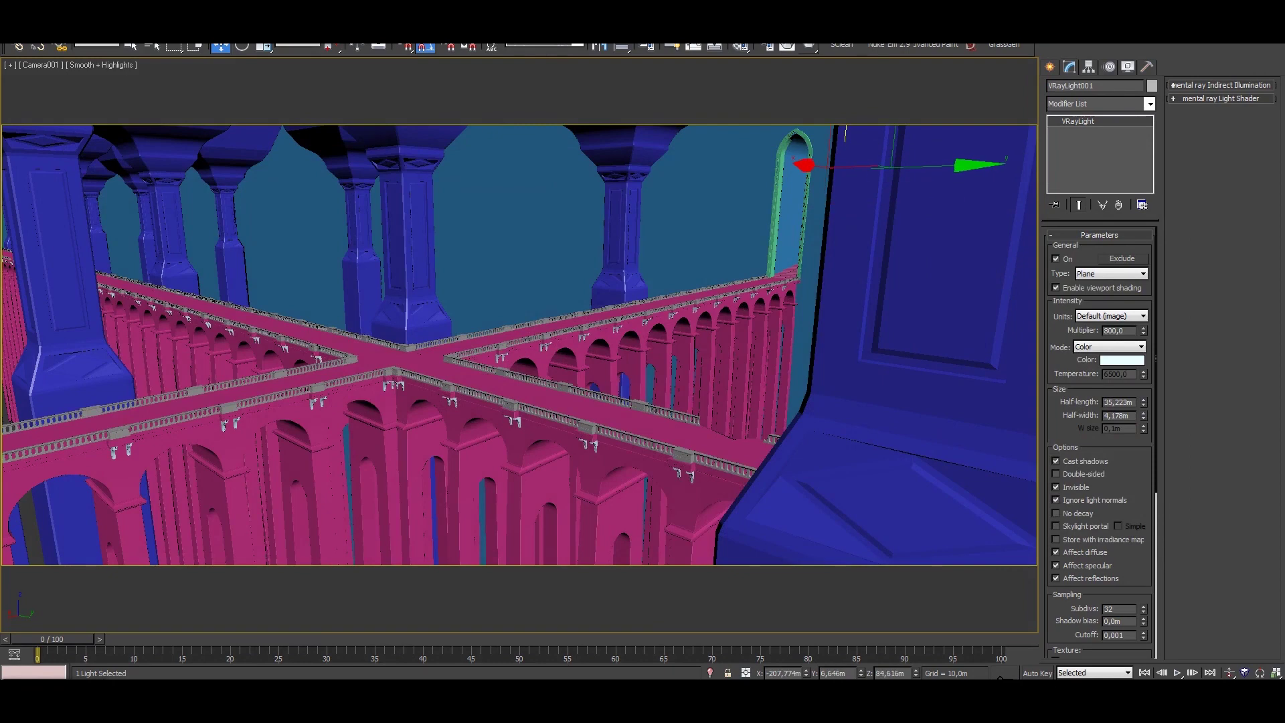
key("F9")
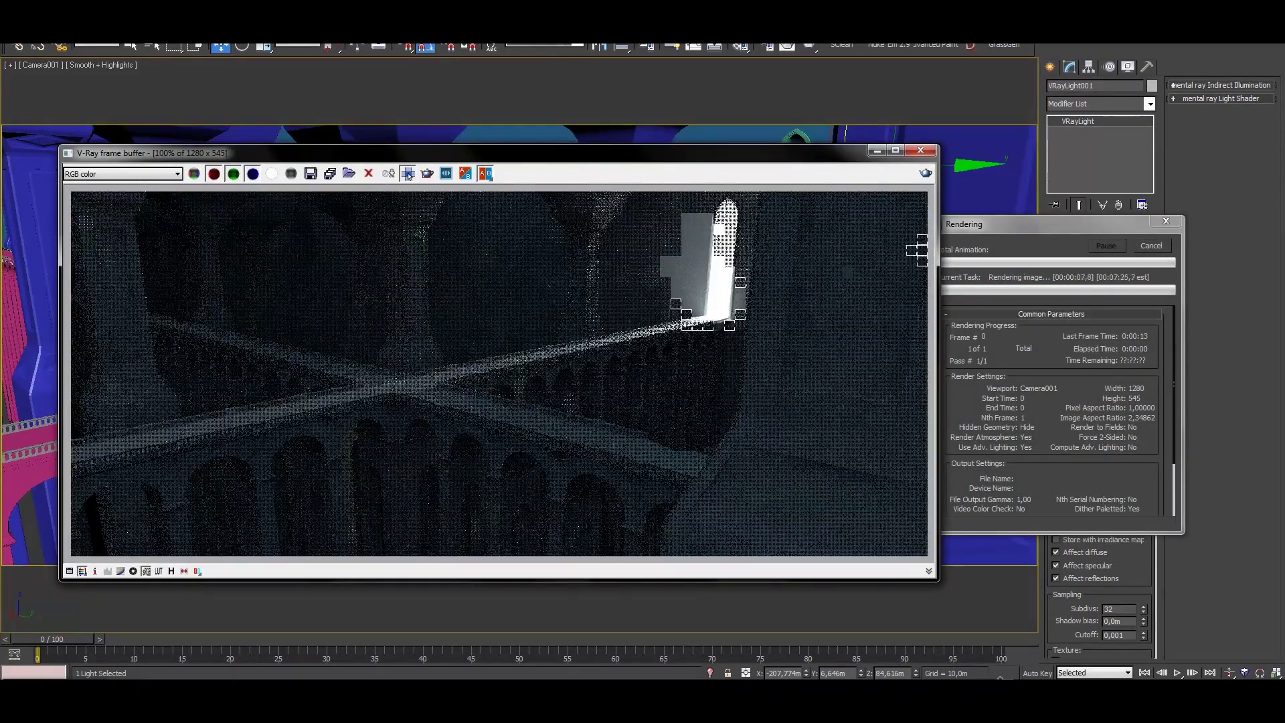
key("F9")
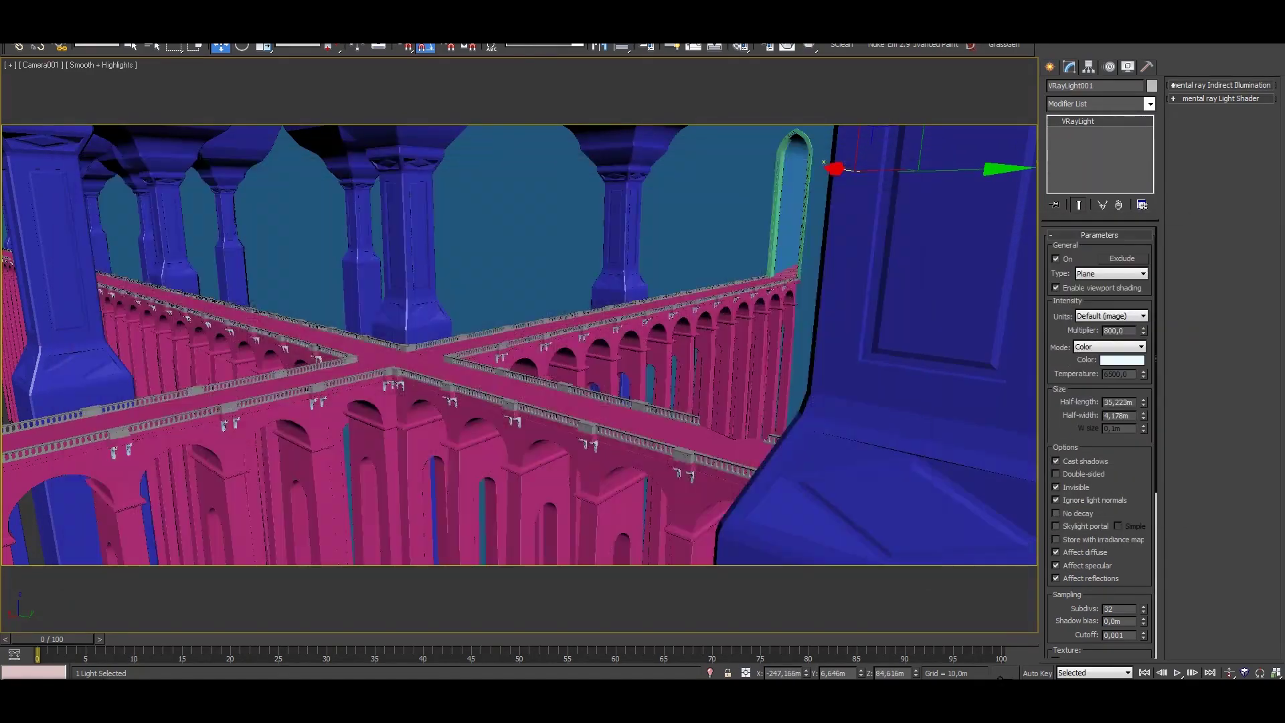
With the plane light at about X -247.2 m, tilt it 10 degrees about its Y axis and test-render the camera view.
key("alt+w")
key("z")
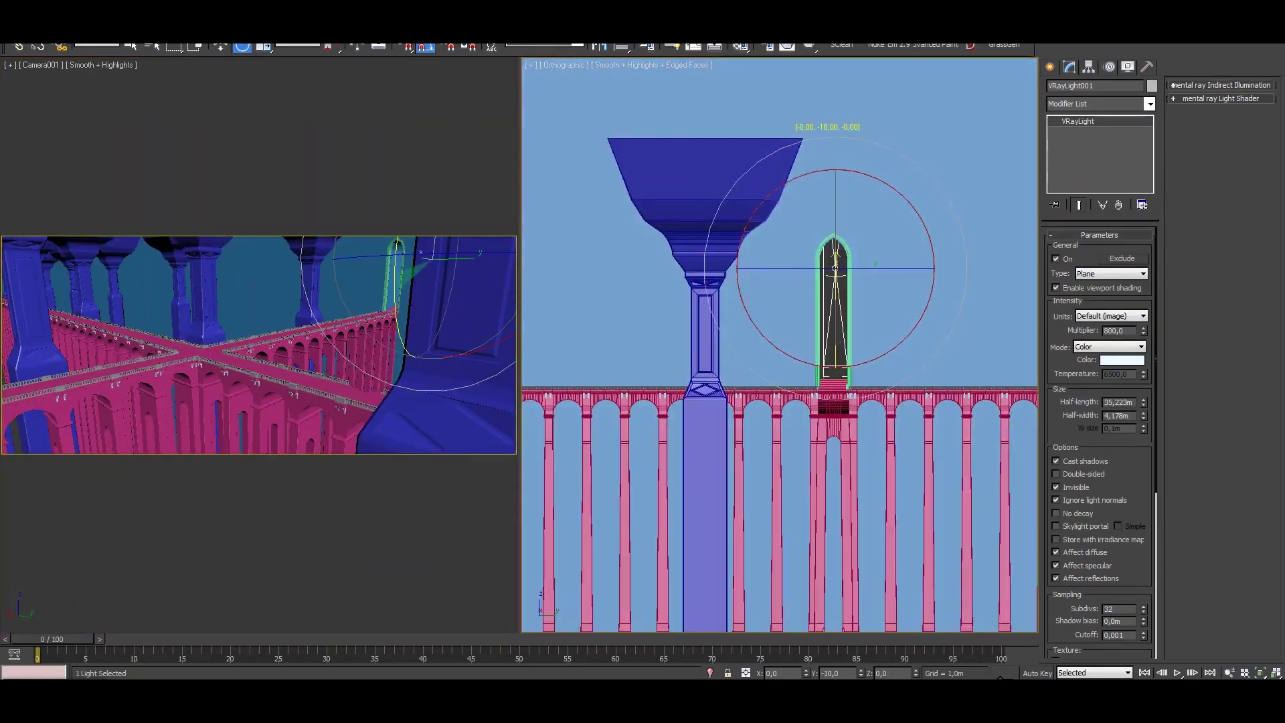
key("alt+w")
key("F9")
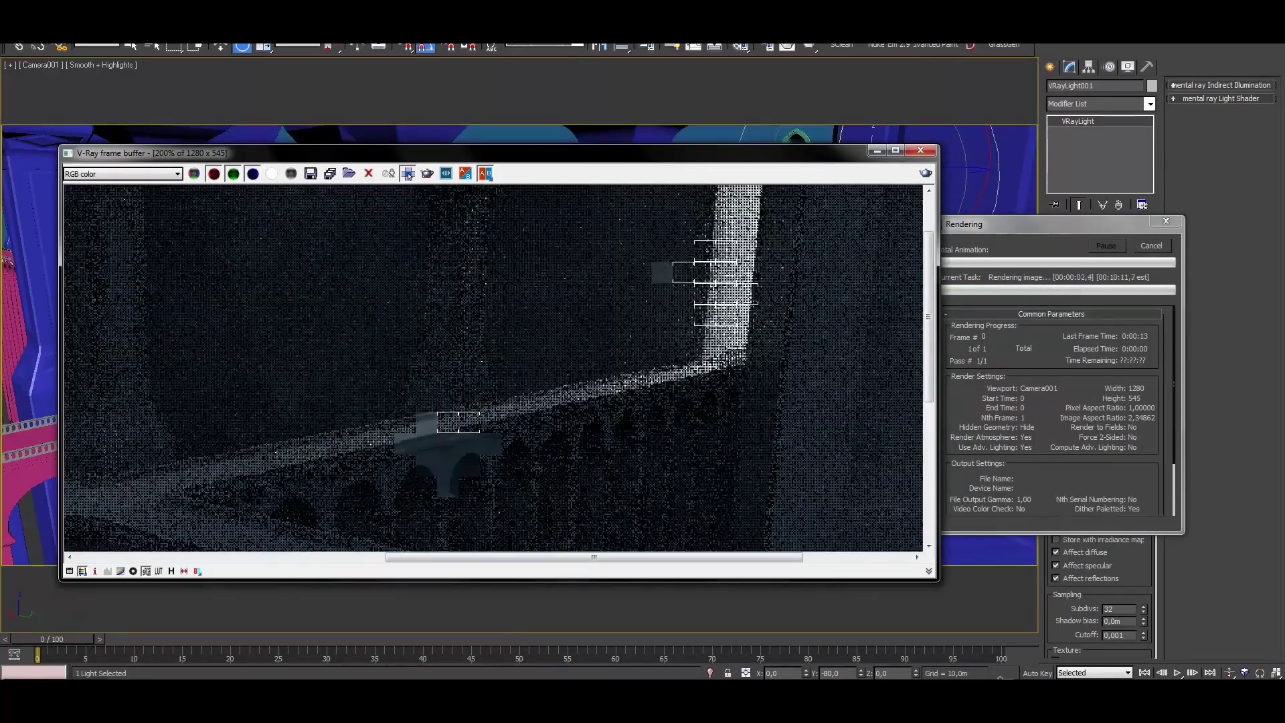
scroll(408, 176, "up", 1)
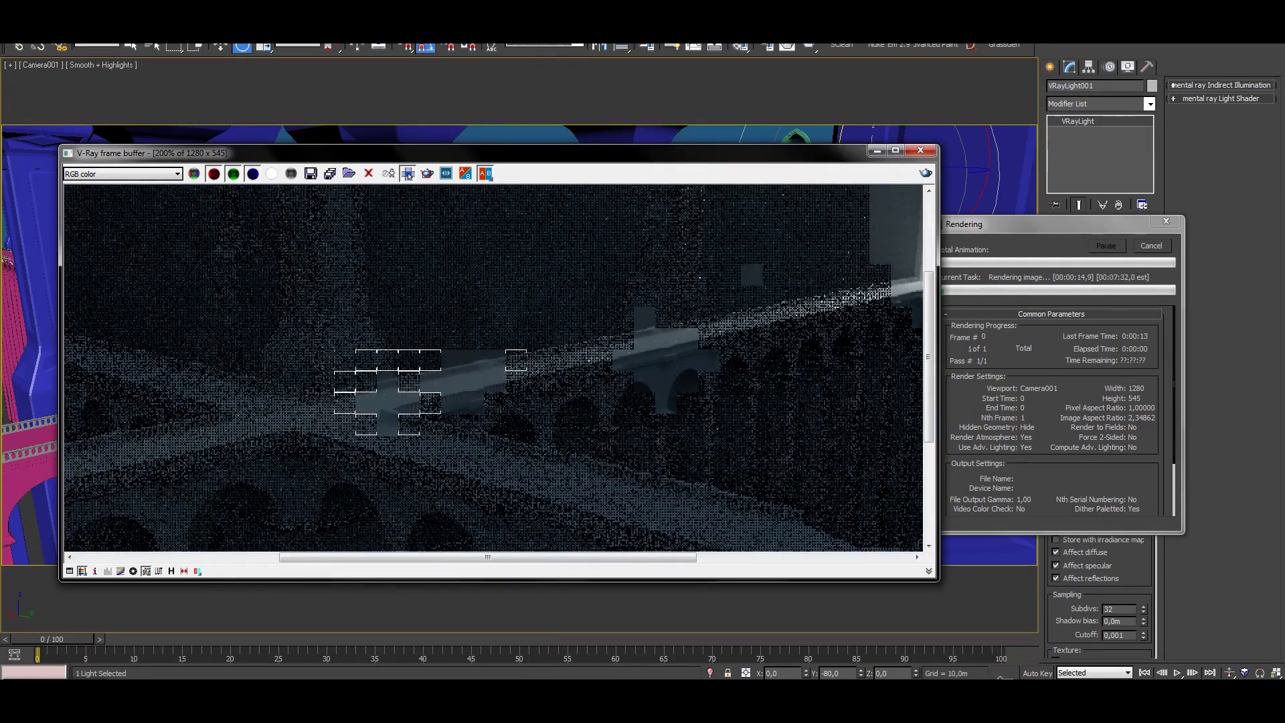
scroll(408, 176, "down", 1)
scroll(408, 175, "up", 1)
scroll(408, 175, "down", 1)
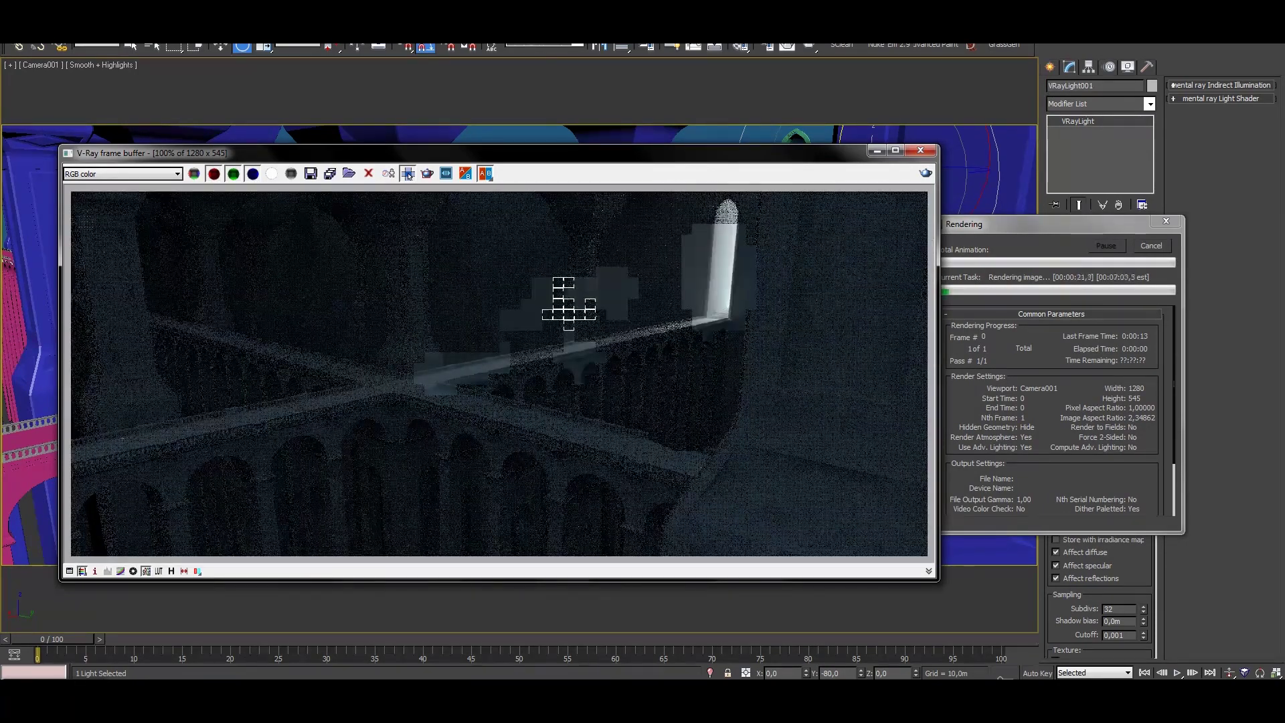
scroll(408, 175, "up", 1)
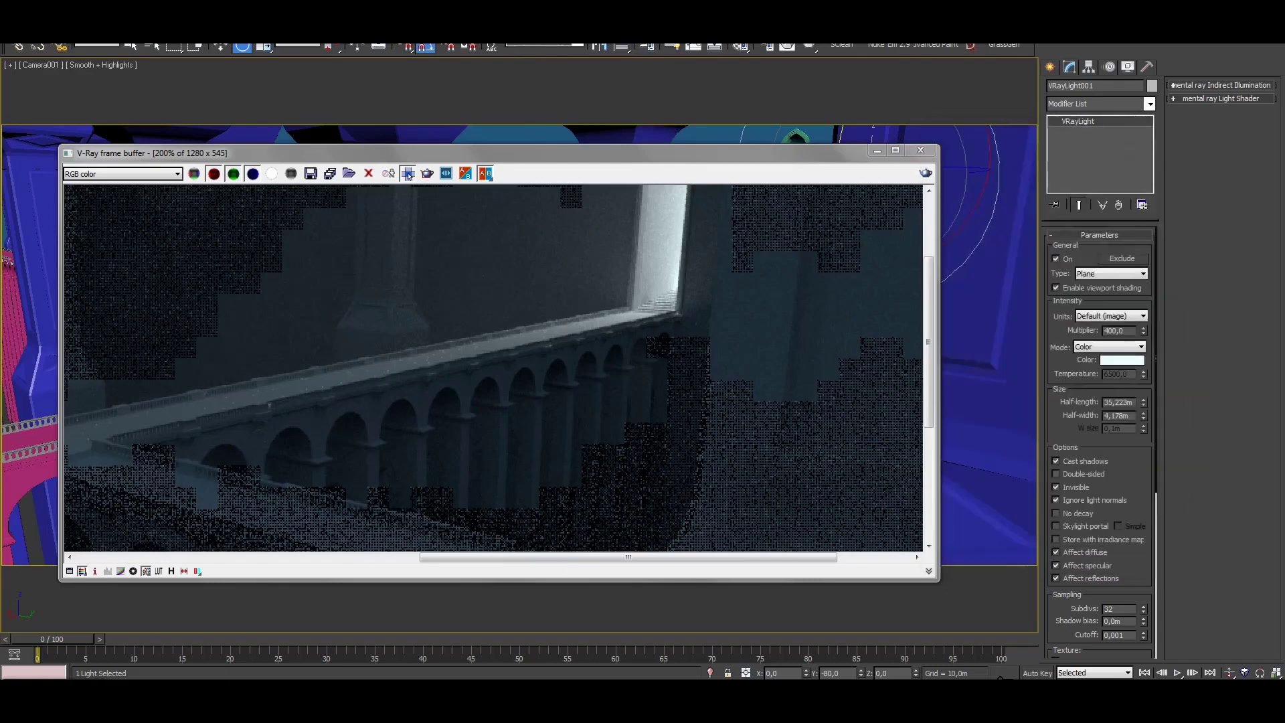
Set the plane light's multiplier to 400 and test-render the camera view.
key("shift+q")
scroll(408, 175, "down", 1)
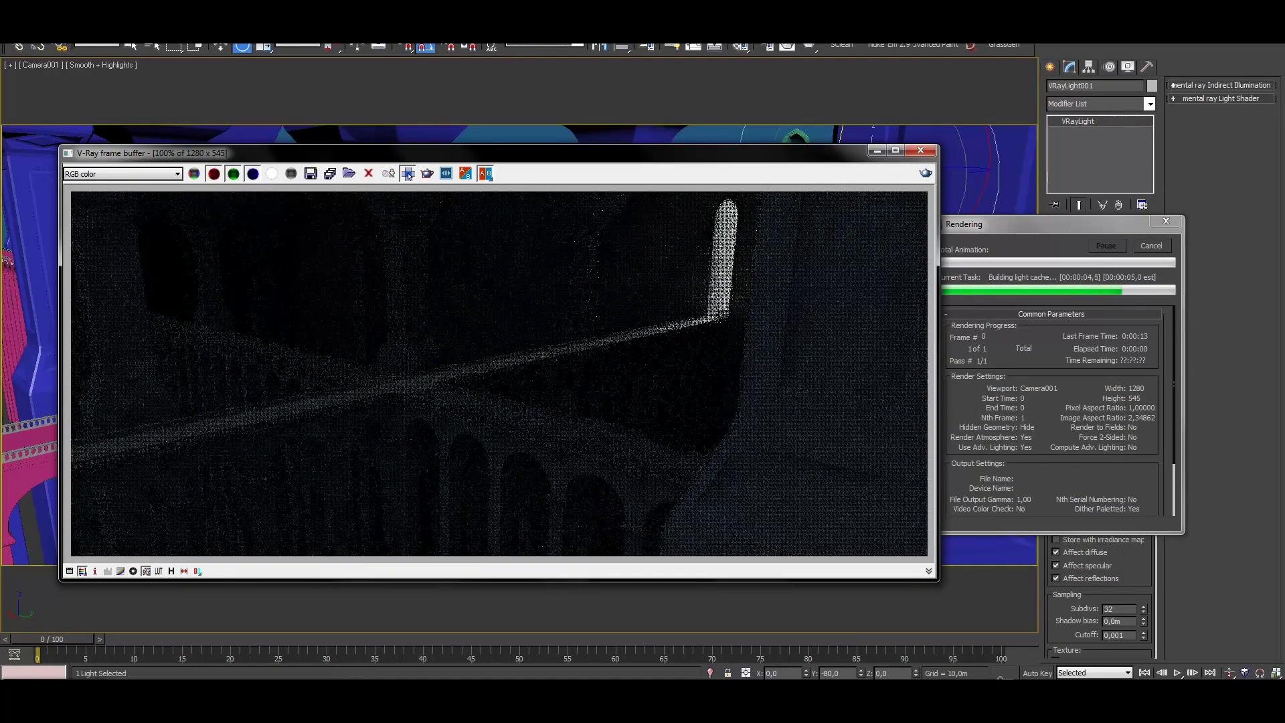
scroll(408, 175, "up", 1)
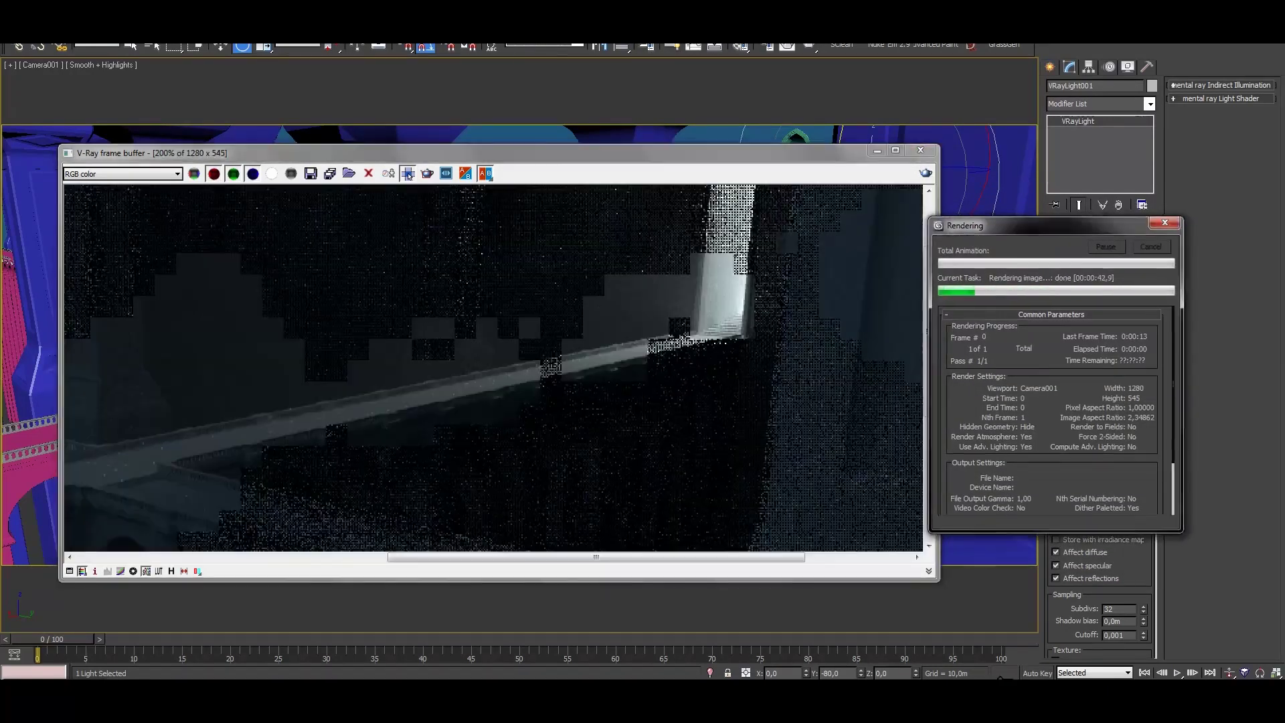
left_click(1151, 246)
Change the plane light's color to a pale cyan and examine the render in the frame buffer.
left_click(1122, 359)
left_click(491, 196)
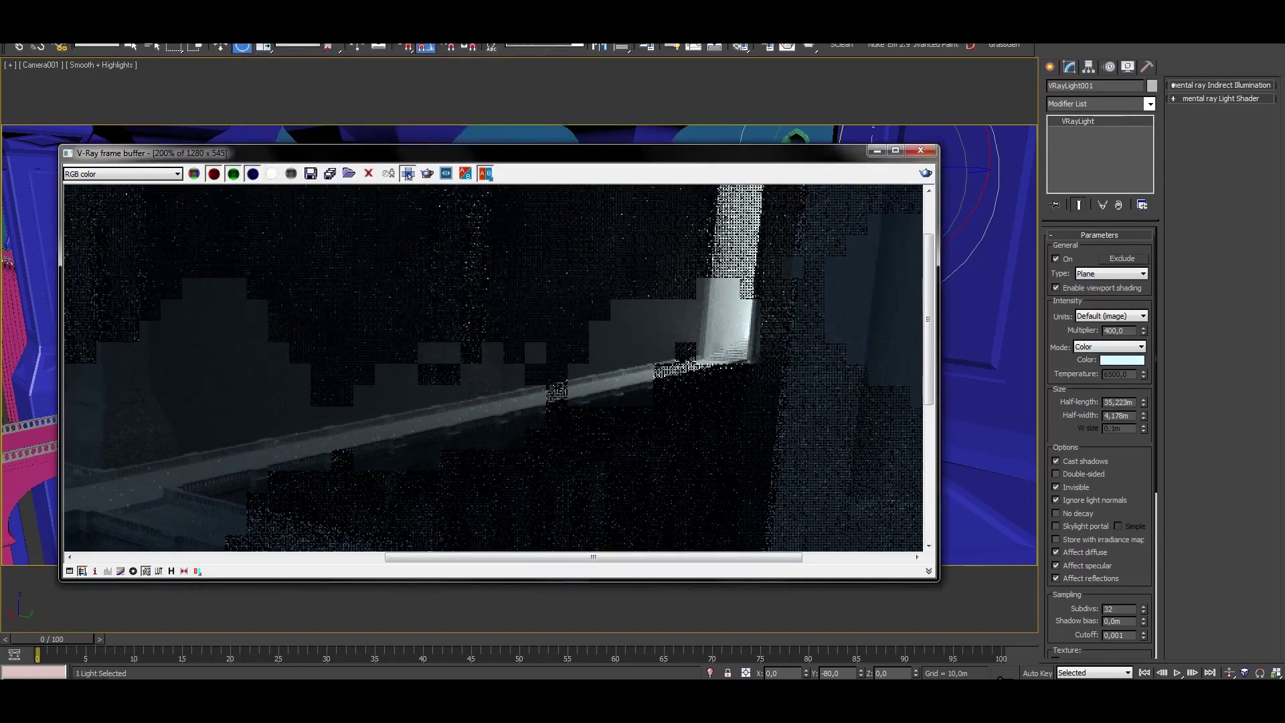
scroll(408, 176, "down", 1)
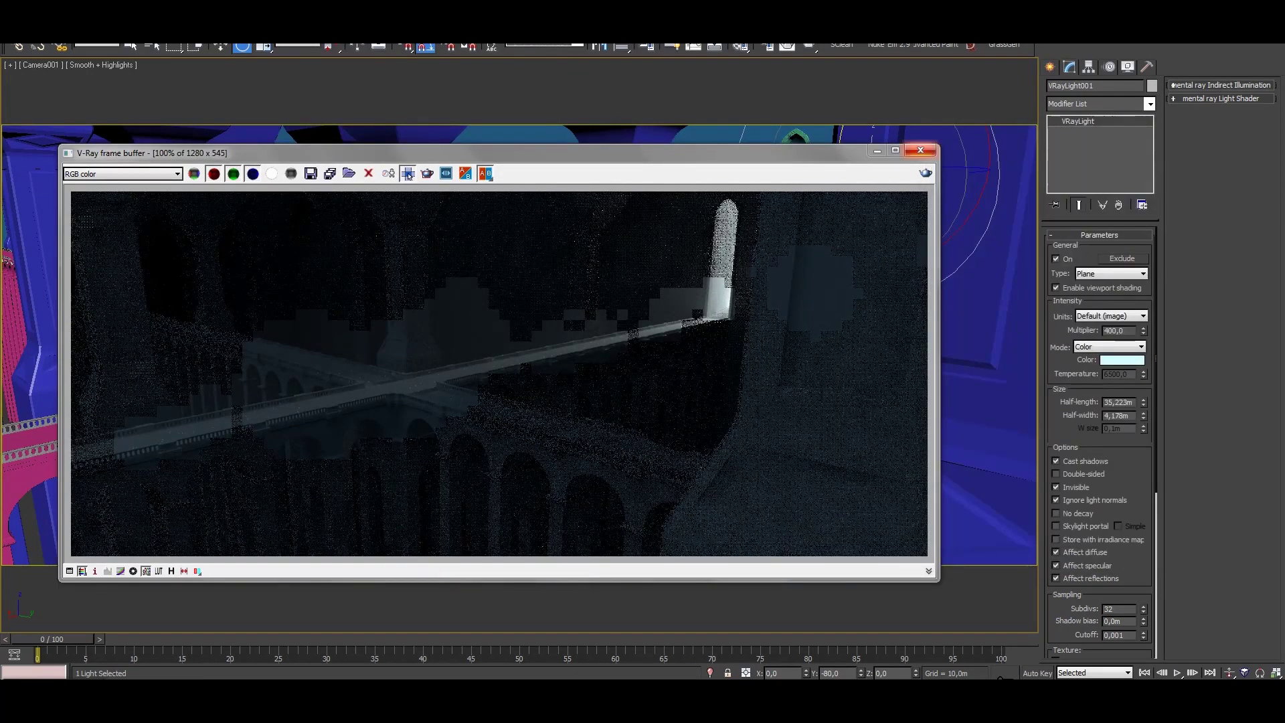
Create a target spot light over the viaduct and move its source toward the arched doorway.
key("u")
key("z")
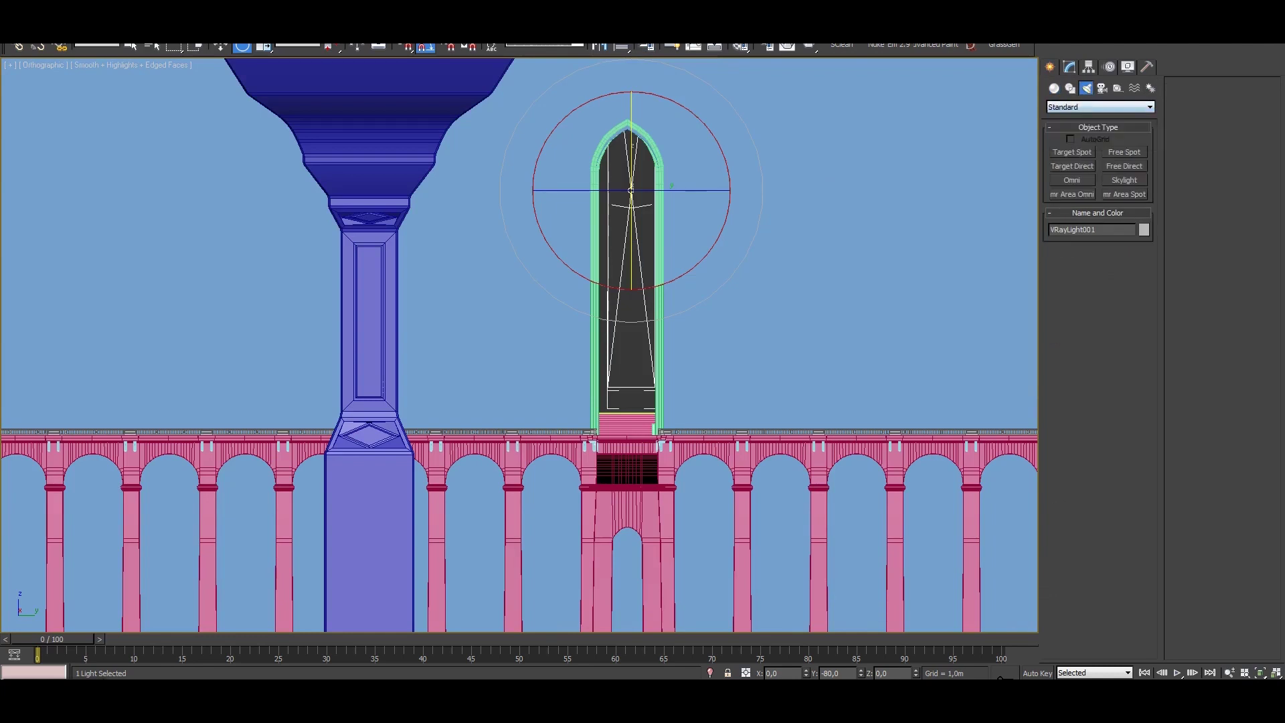
scroll(519, 345, "down", 3)
middle_click_drag(518, 344, 519, 268, "alt")
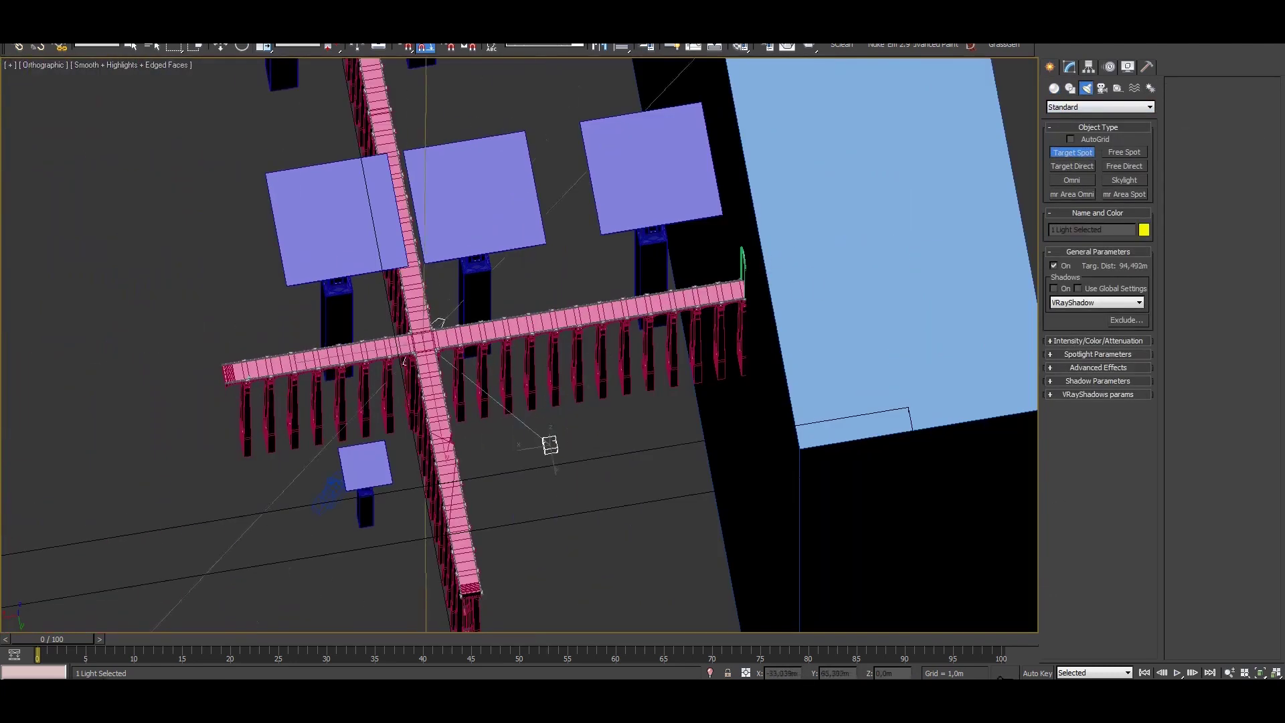
key("w")
left_click_drag(435, 325, 756, 289)
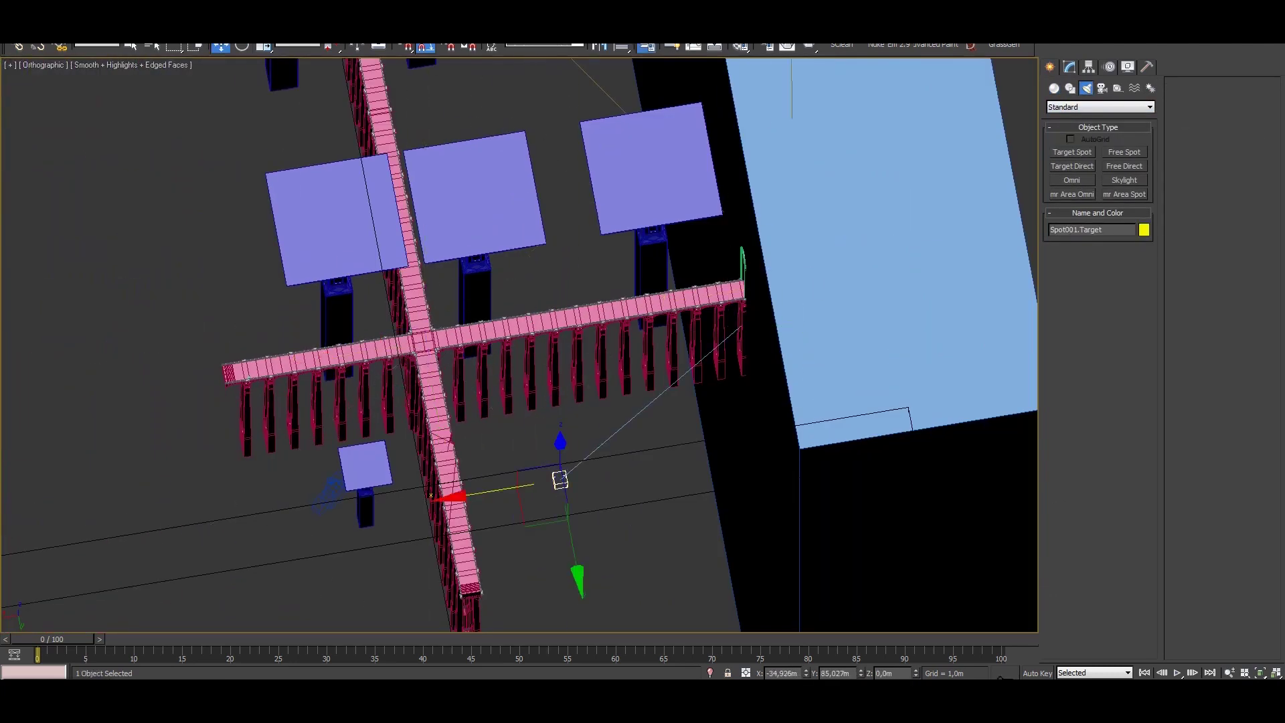
Place the spotlight's target on the bridge crossing and its source at the arched doorway, about 70.5 m high.
key("u")
left_click(978, 193)
scroll(99, 254, "up", 6)
scroll(99, 255, "down", 6)
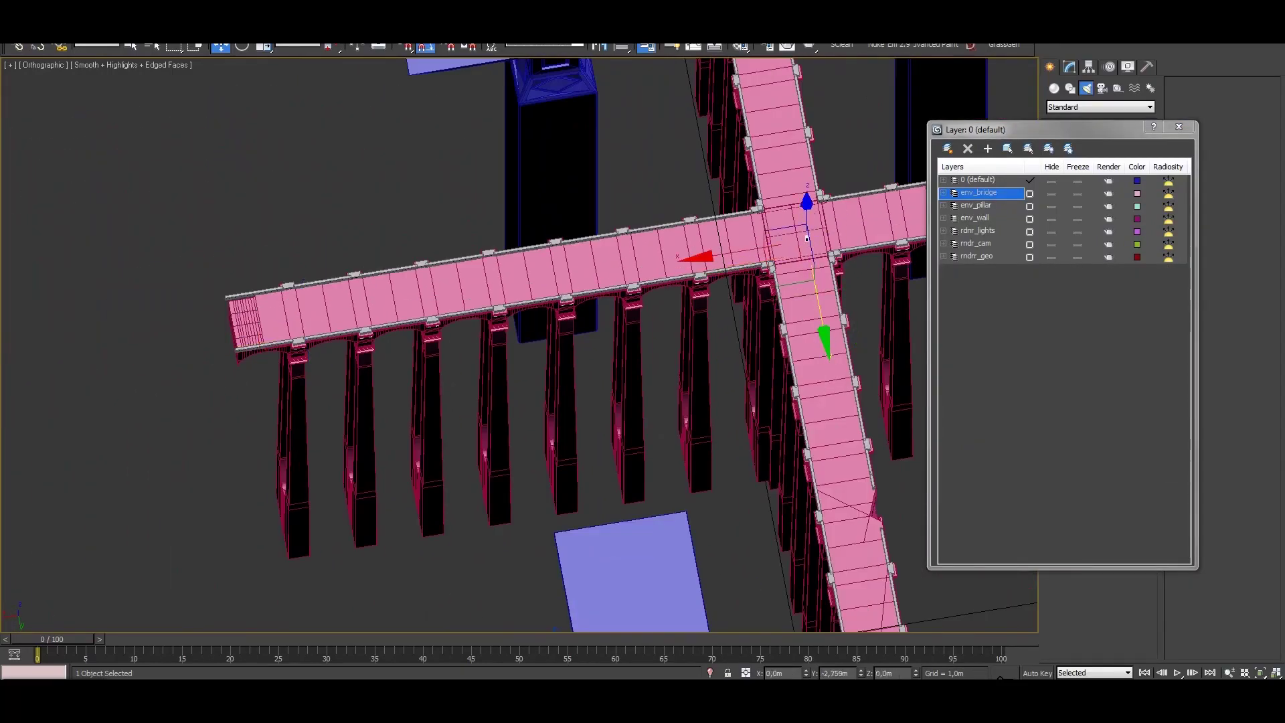
scroll(685, 496, "down", 2)
left_click(685, 496)
left_click(1179, 126)
scroll(314, 100, "up", 4)
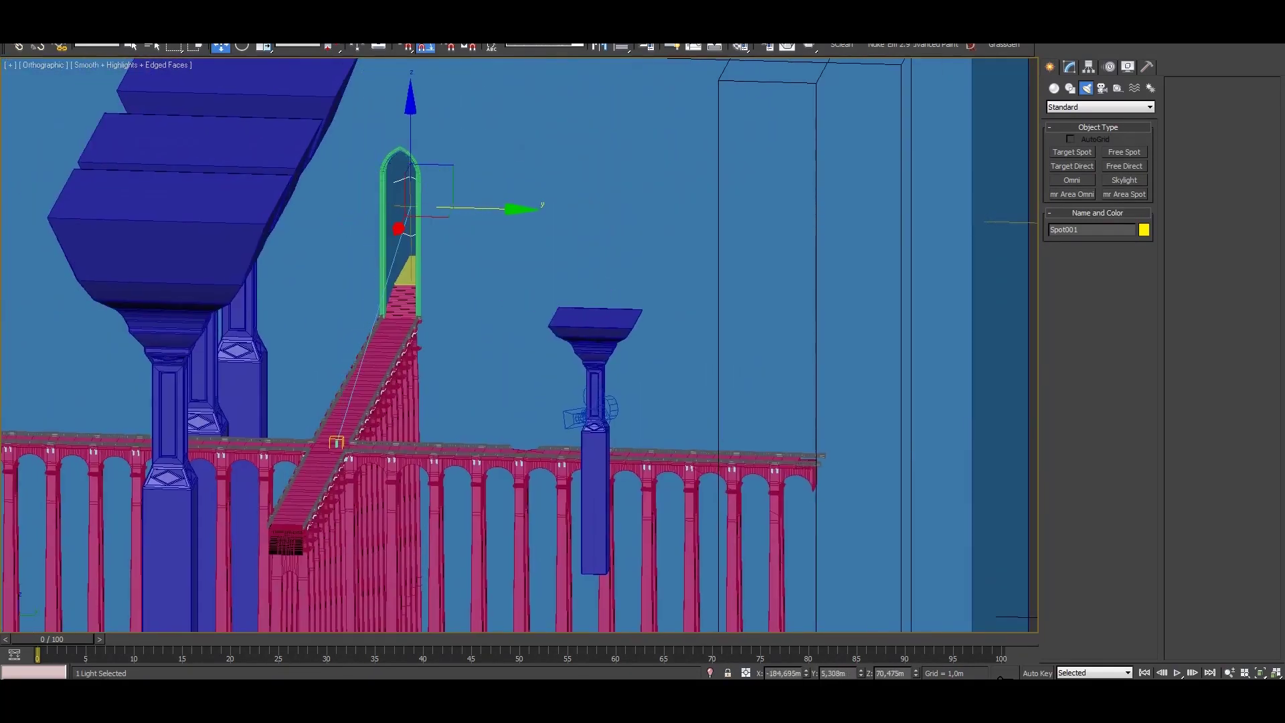
Turn on VRayShadow shadows for the spotlight and narrow its cone to hotspot 2.8 and falloff 20.
left_click(1069, 66)
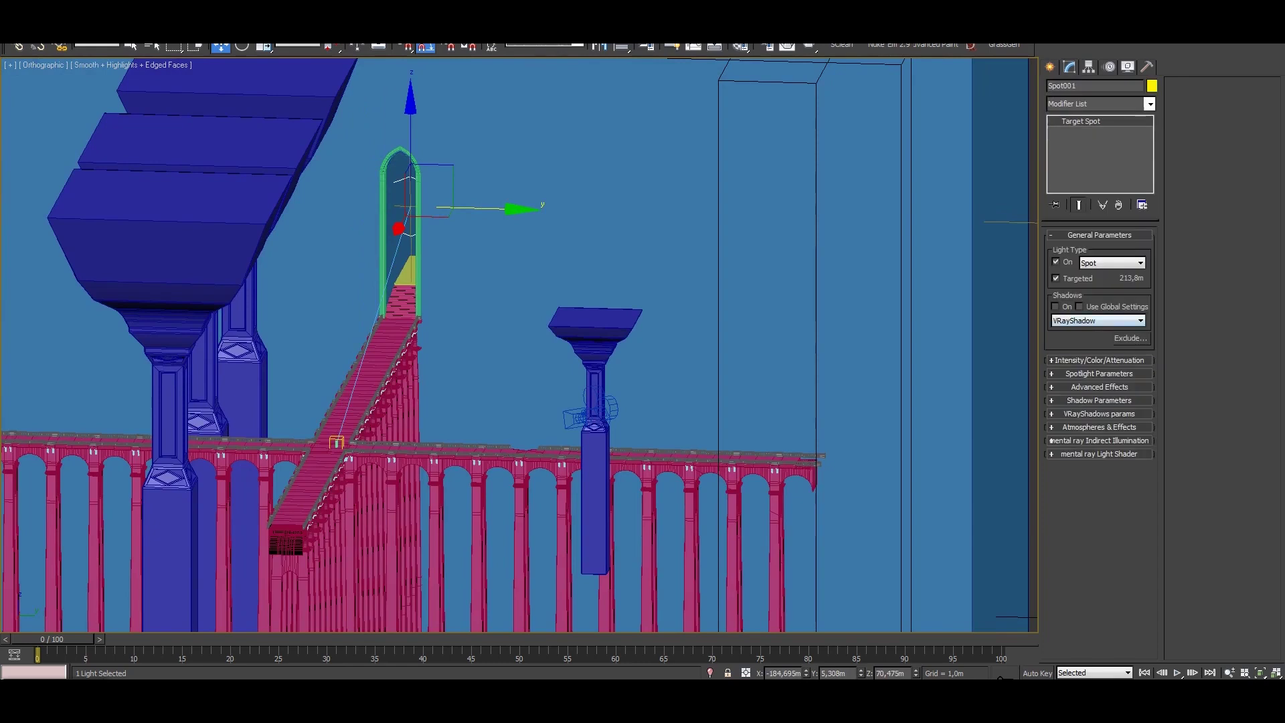
left_click(1100, 360)
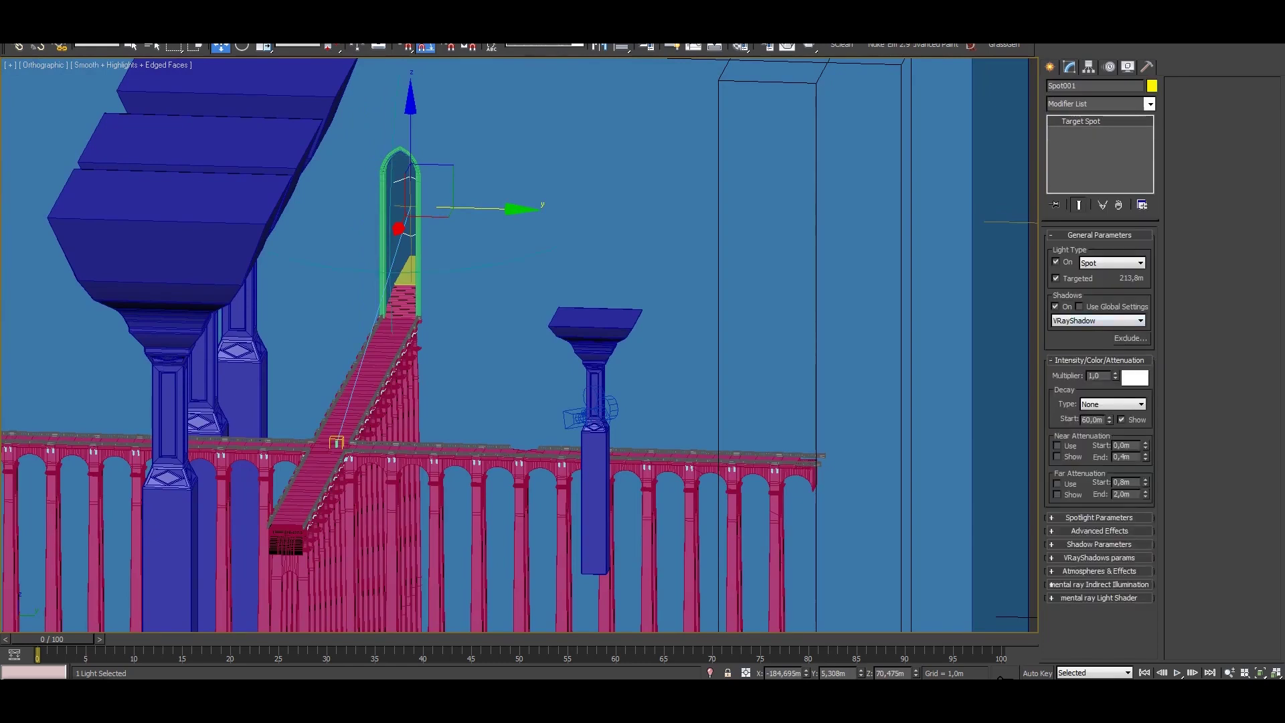
left_click(1099, 518)
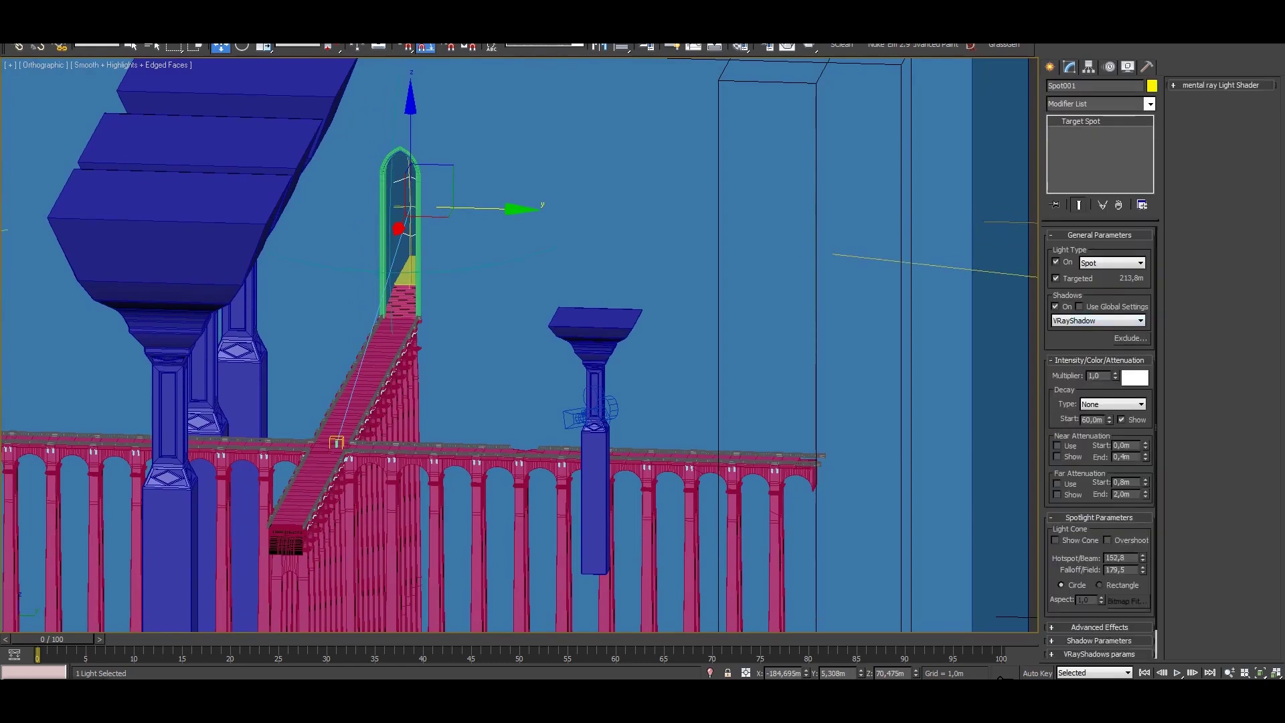
left_click_drag(1142, 557, 1143, 626)
scroll(1099, 442, "down", 1)
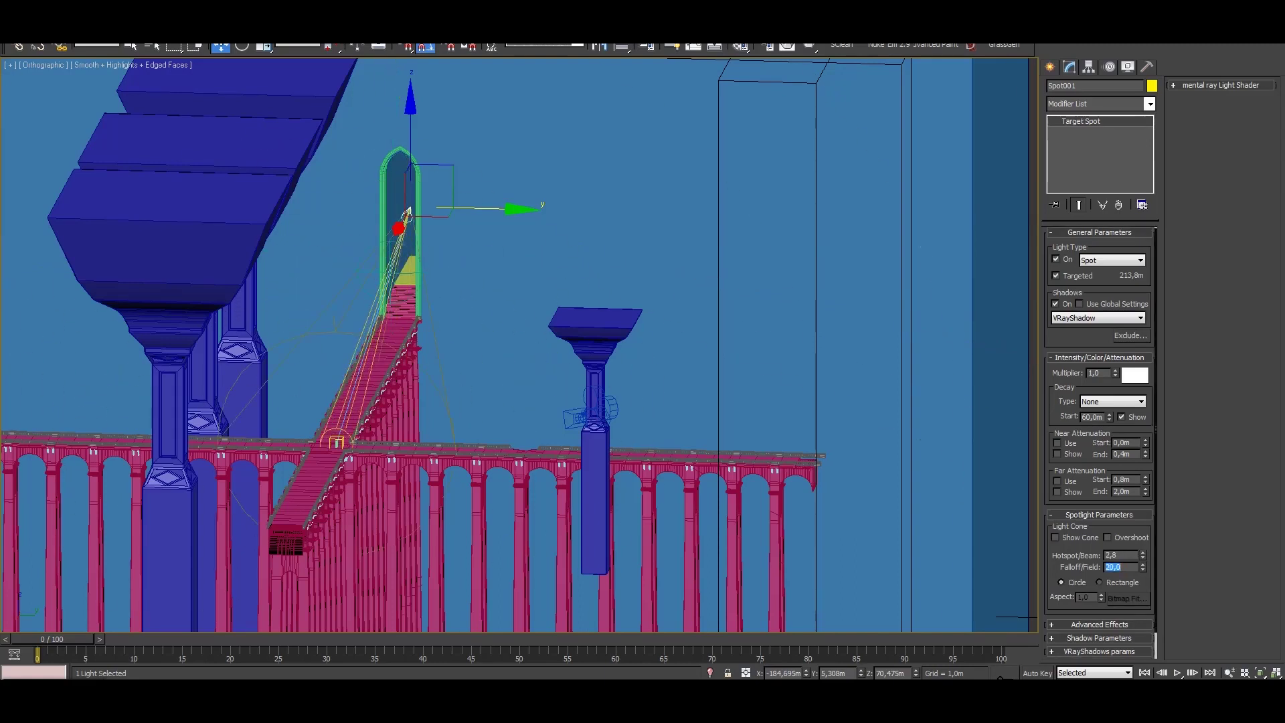
Raise the spotlight's source to about 95.3 m and set its falloff to 5.
middle_click_drag(407, 213, 522, 217, "alt")
key("alt+w")
key("alt+w")
left_click_drag(786, 149, 787, 132)
type("5")
key("Return")
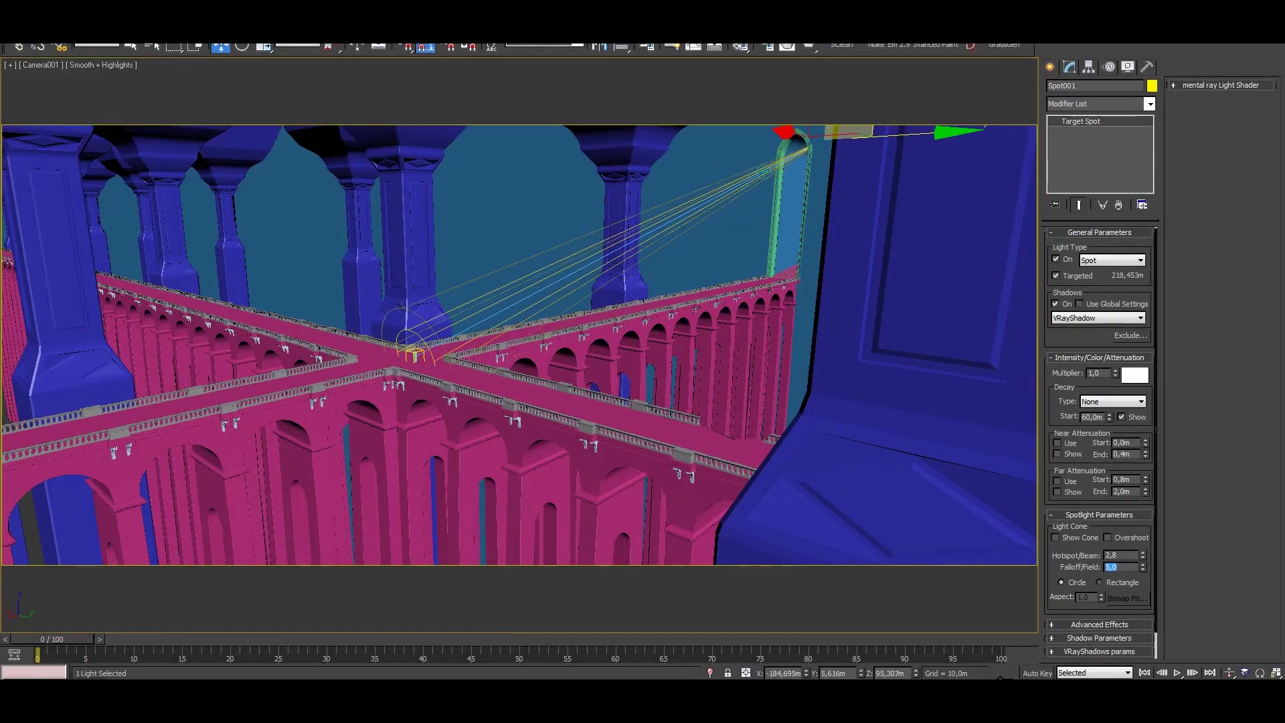
Give the spotlight a pale cyan color, multiplier 10, hotspot 1 and falloff 3, and test-render the camera view.
left_click(1135, 375)
left_click(492, 197)
left_click(809, 46)
type("1")
key("Return")
key("Tab")
type("3")
key("Return")
key("shift+q")
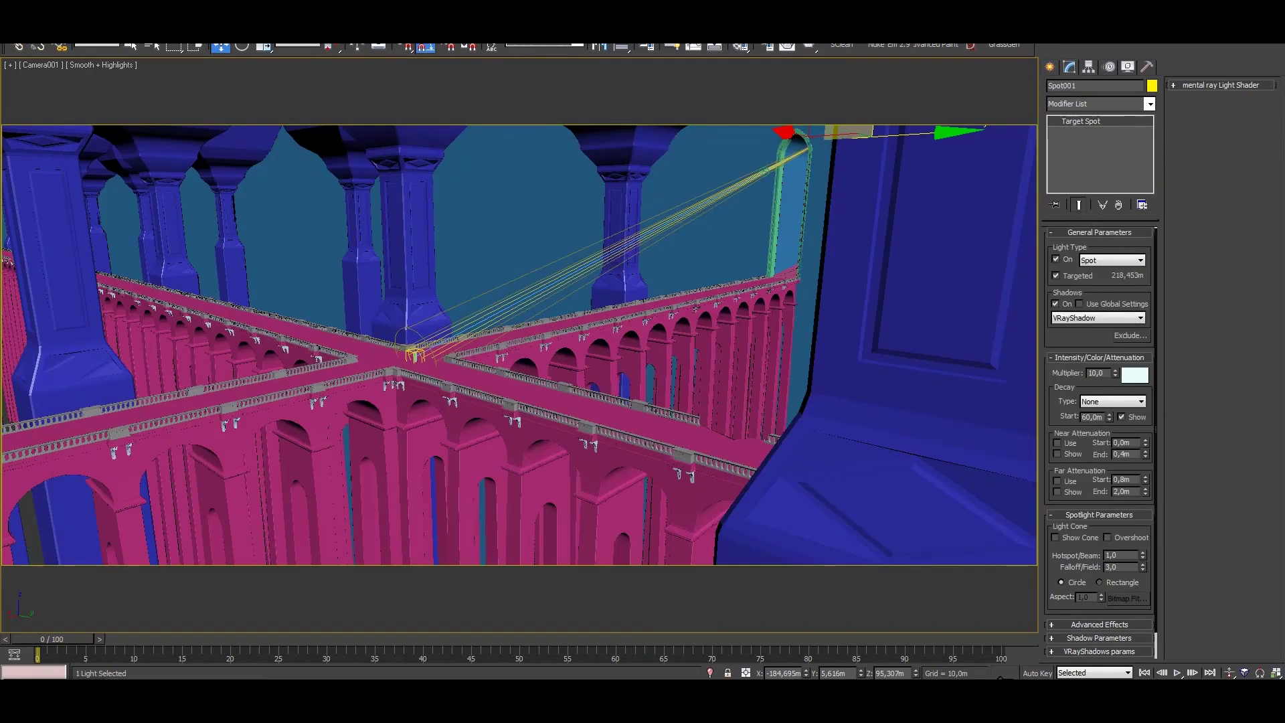
Widen the spotlight's falloff to 10, raise its source to about 220.3 m behind the outer wall, and test-render the camera view.
type("10")
key("Return")
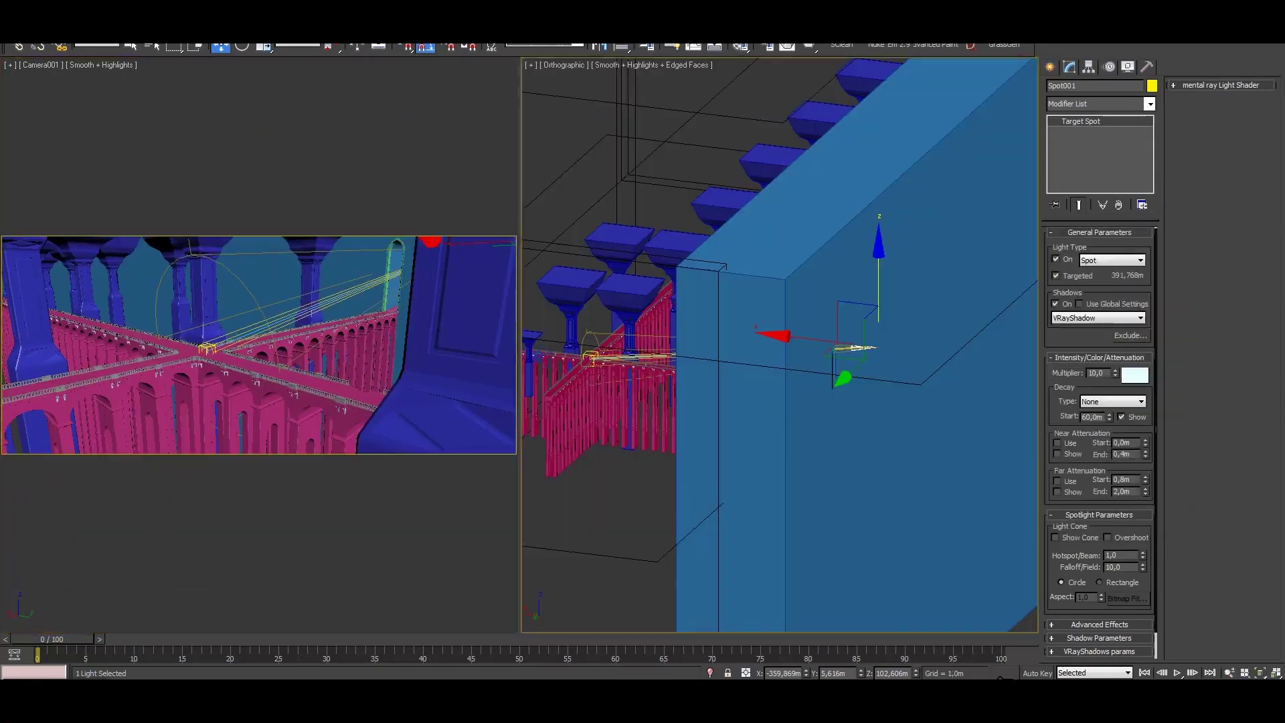
left_click_drag(865, 337, 846, 245)
right_click(407, 175)
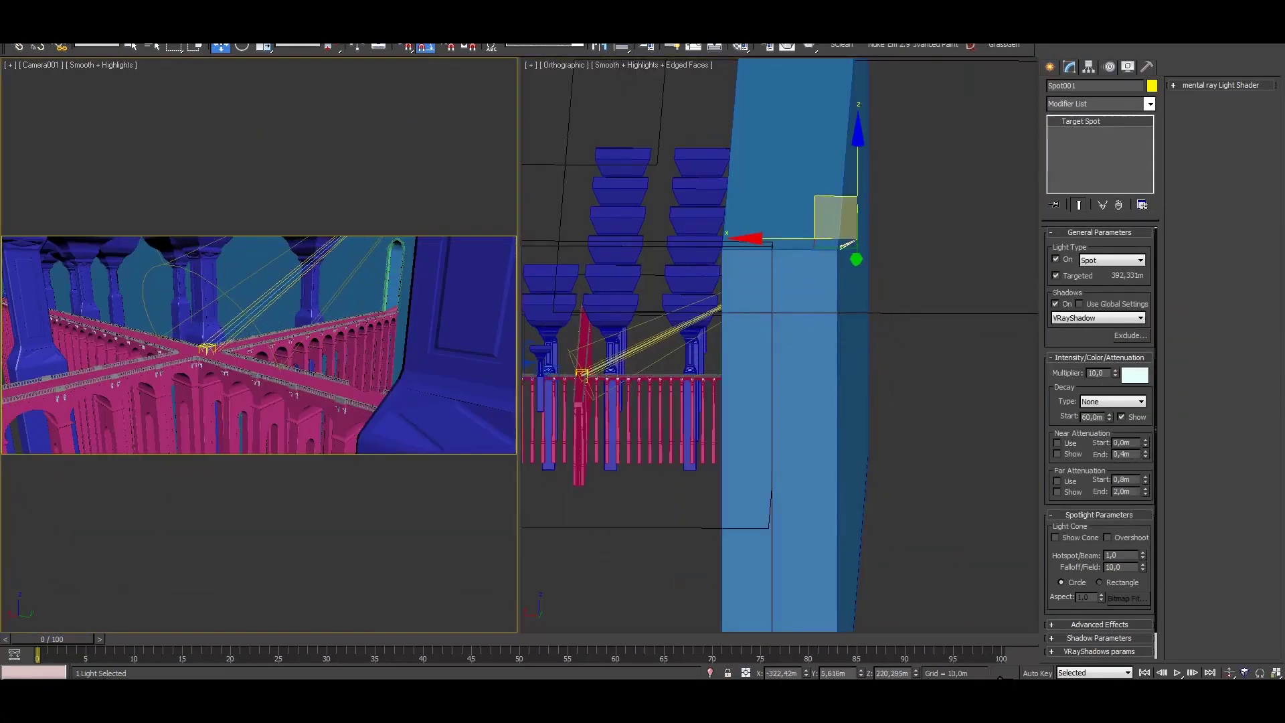
key("alt+w")
key("shift+q")
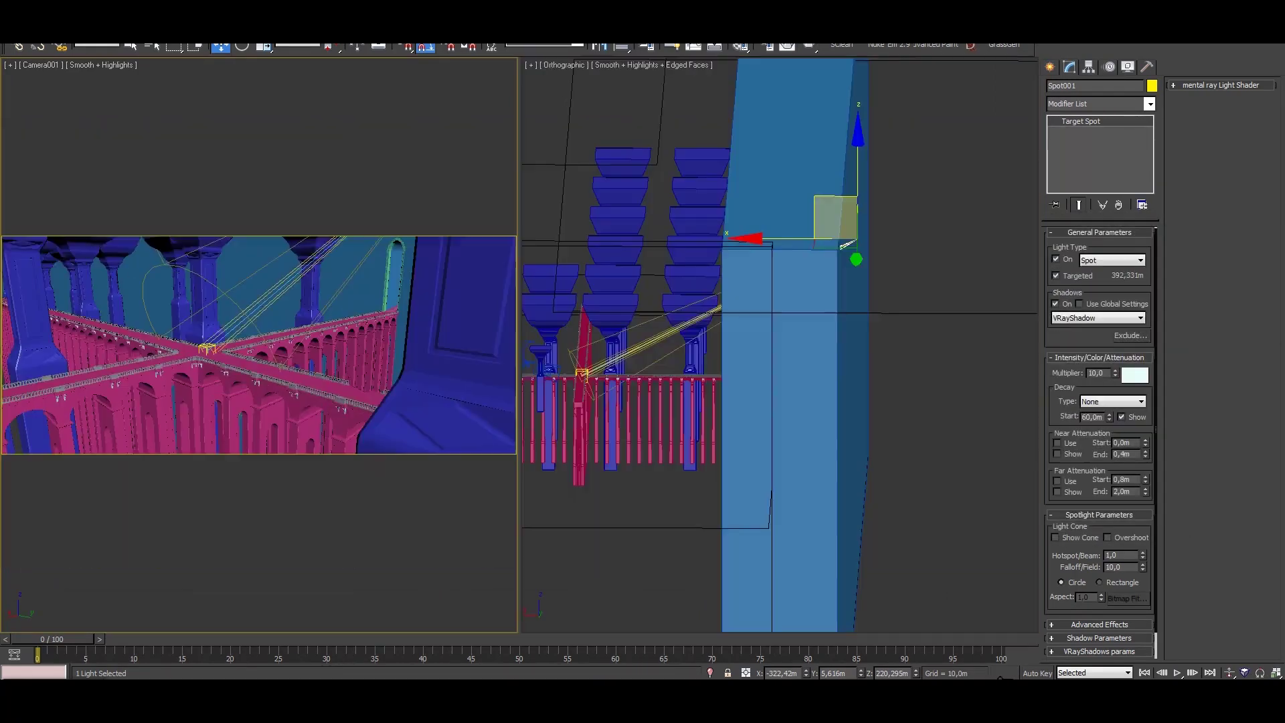
Bring the spotlight's source lower and closer, about 282 m from its target, and set its falloff to 4.
left_click_drag(828, 240, 769, 327)
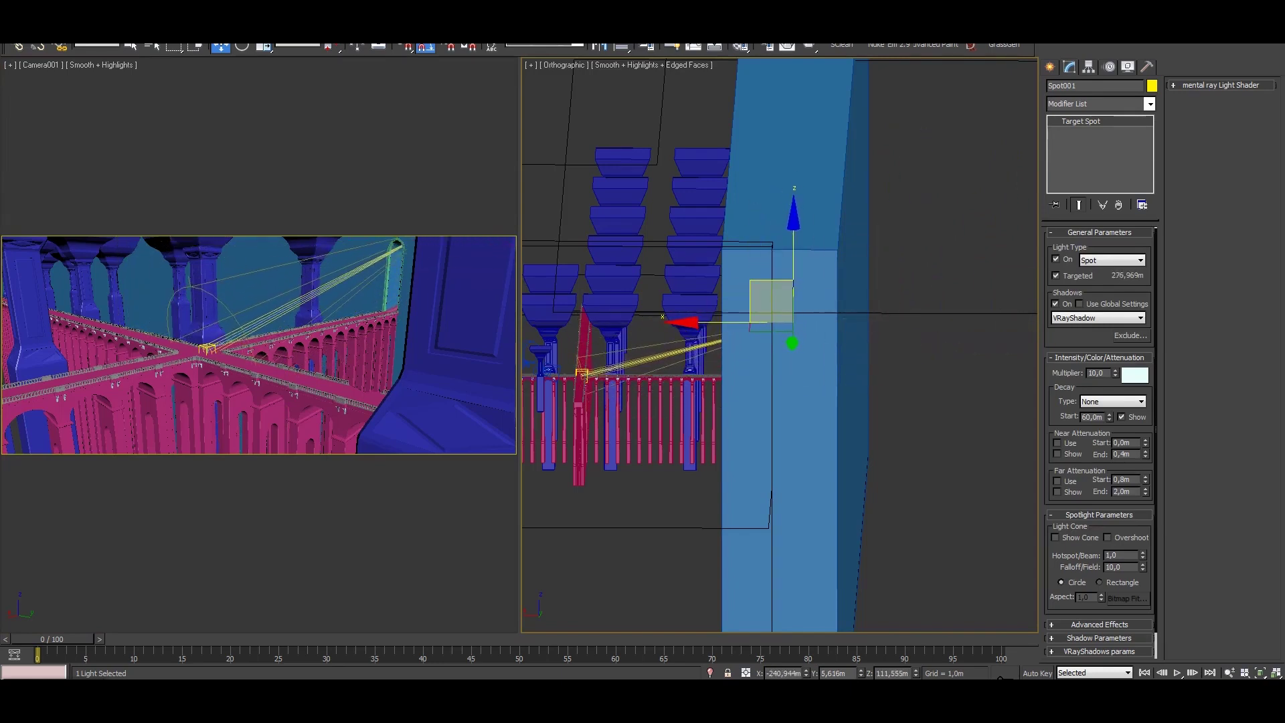
type("4")
key("Return")
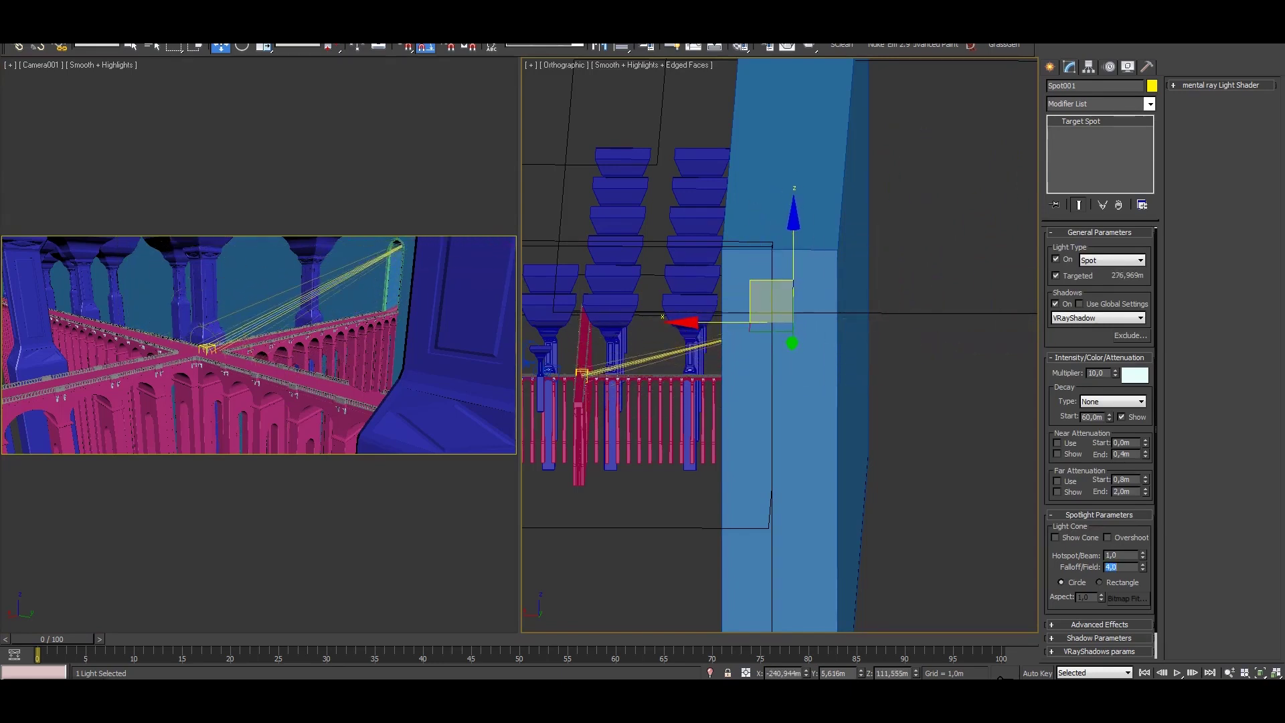
left_click_drag(771, 302, 774, 299)
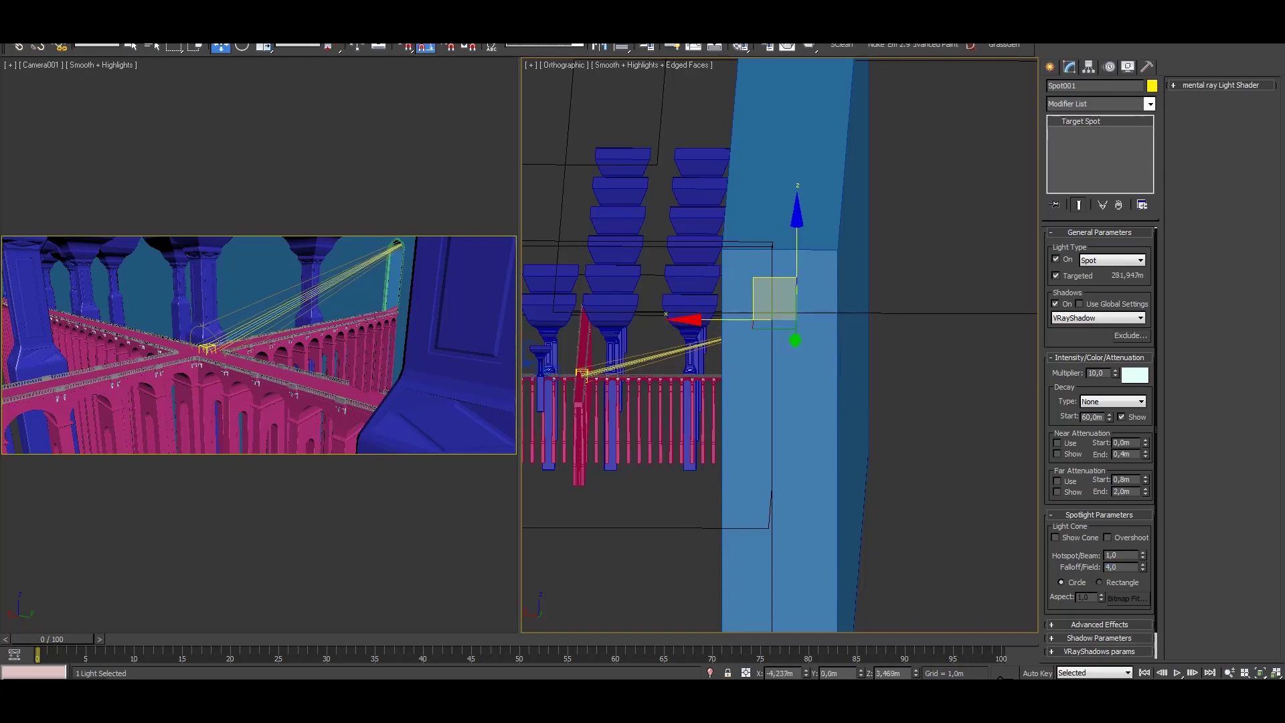
Enable the spotlight's far attenuation from about 279.9 m to 311 m, set its falloff to 5, and test-render the camera view.
scroll(1099, 442, "down", 2)
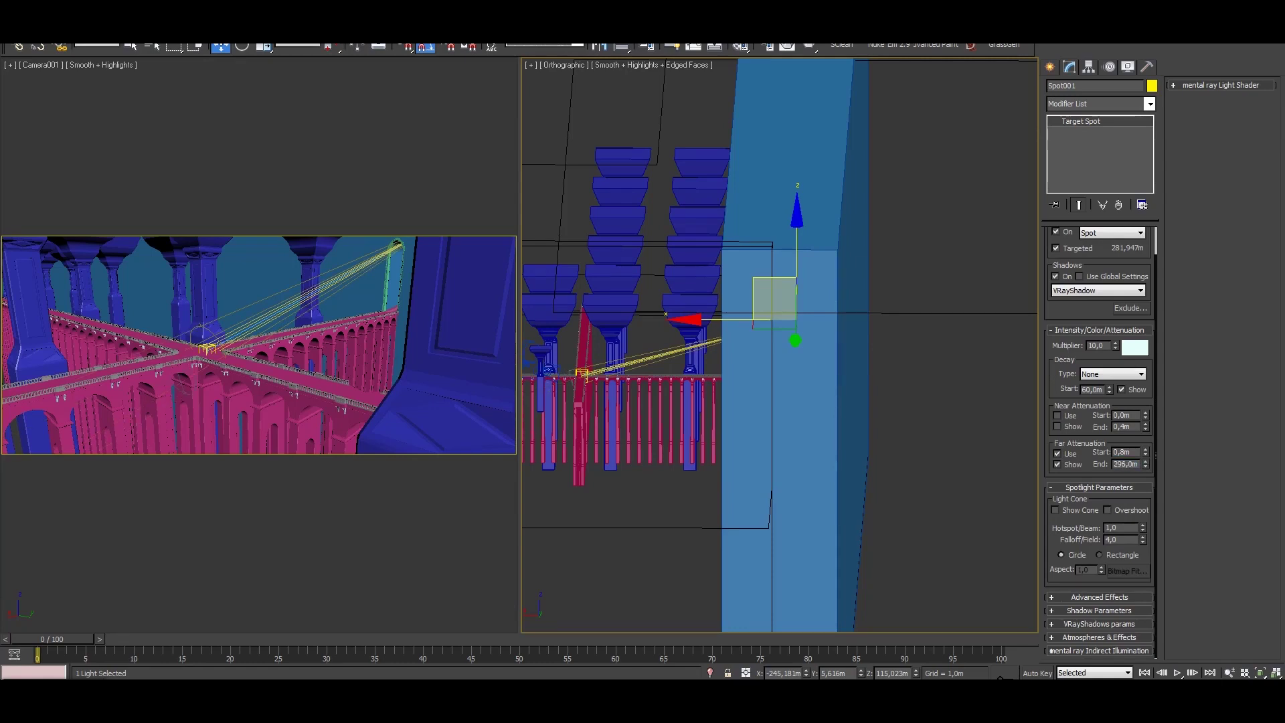
key("alt+w")
key("shift+q")
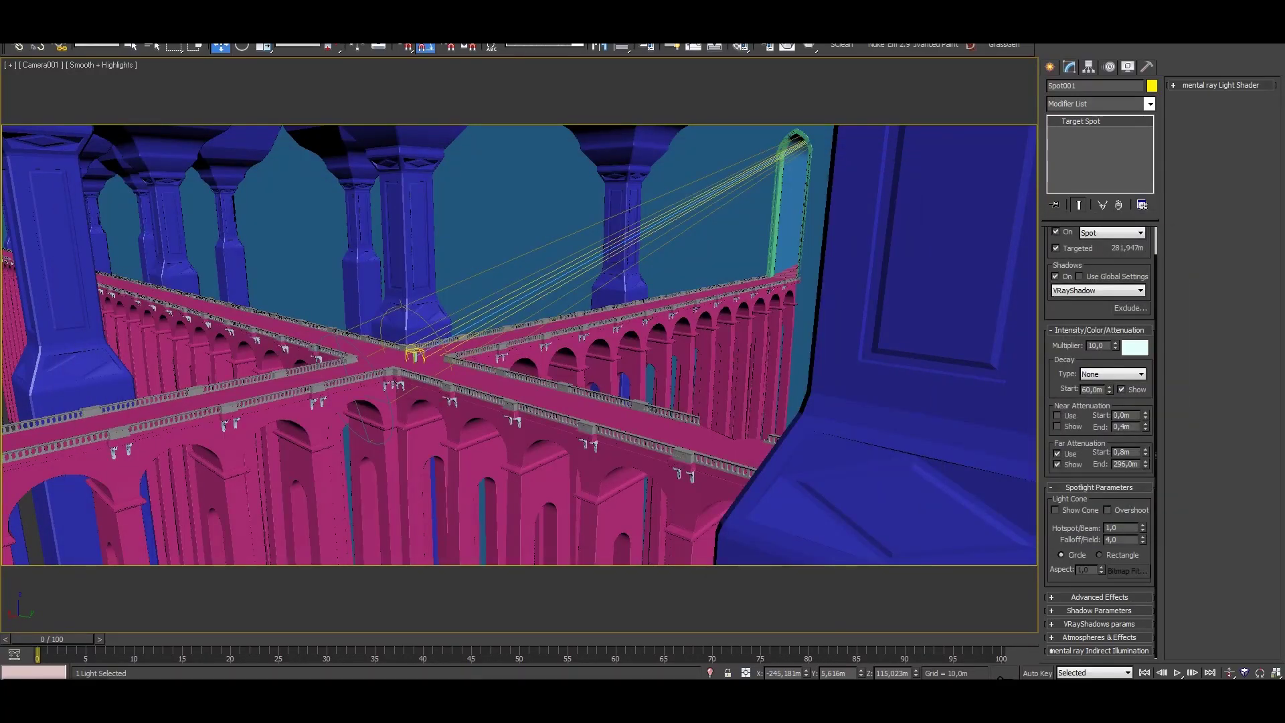
type("5")
key("Return")
key("shift+q")
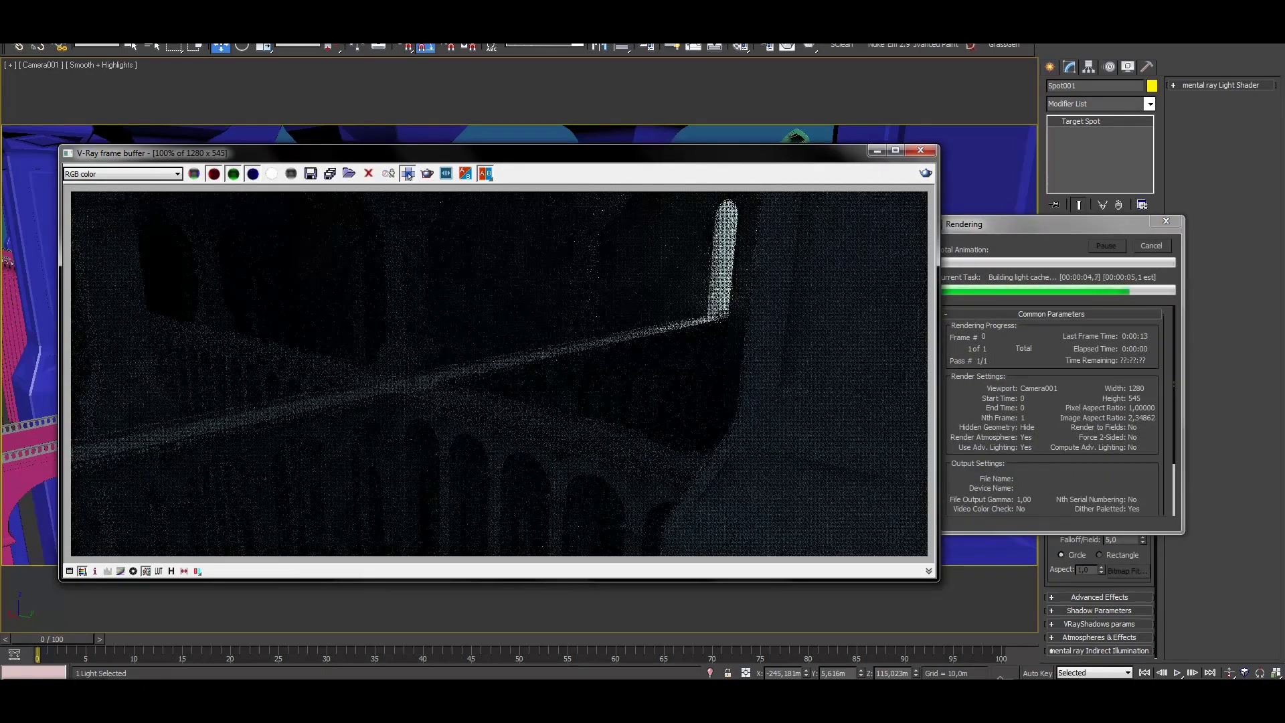
scroll(407, 176, "up", 1)
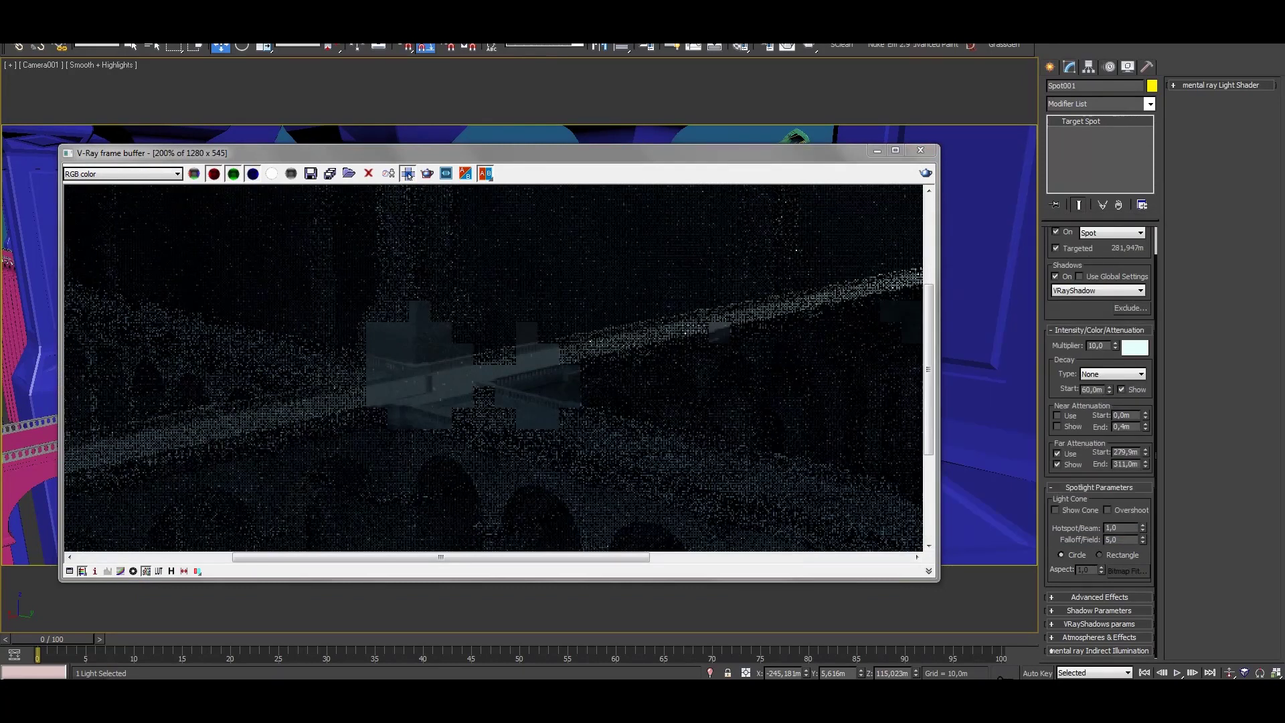
Set the spotlight's hotspot to 2, show its cone, and test-render the camera view.
double_click(1122, 528)
type("2")
key("Return")
key("shift+q")
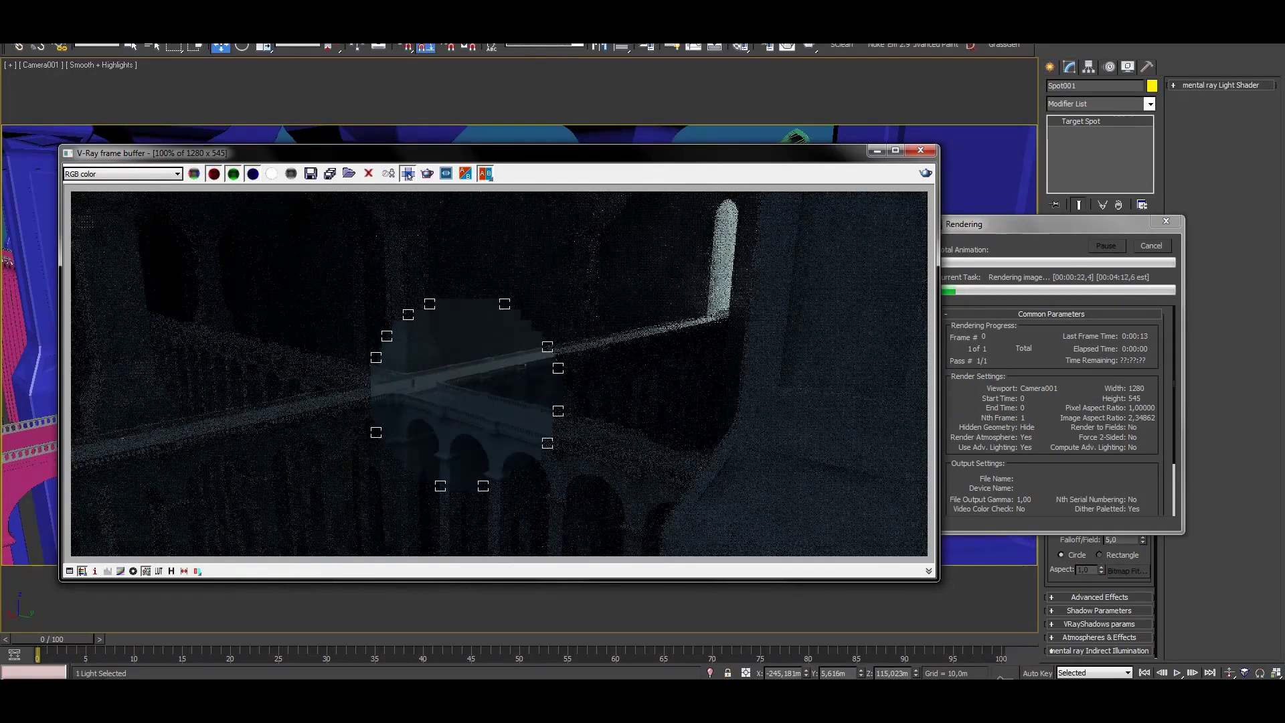
key("Escape")
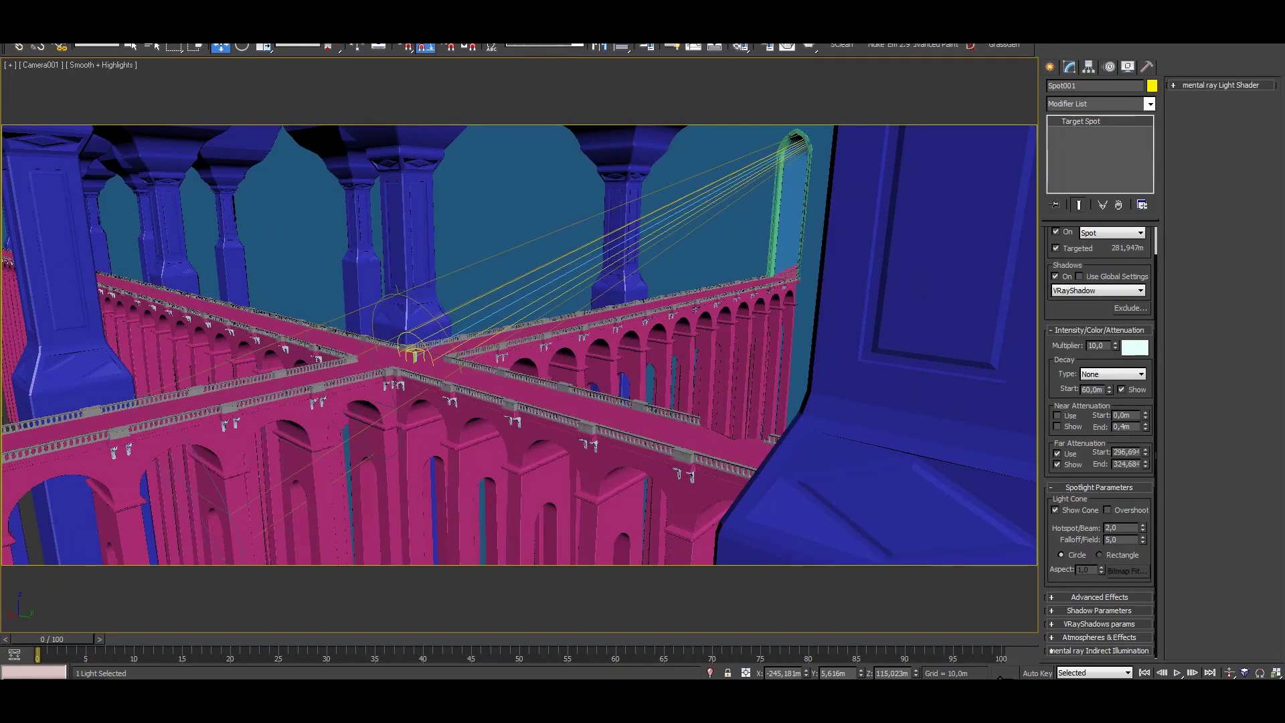
Move the spotlight's source to about 215.5 m from its target, set its multiplier to 6, and test-render the camera view.
left_click(808, 45)
key("shift+q")
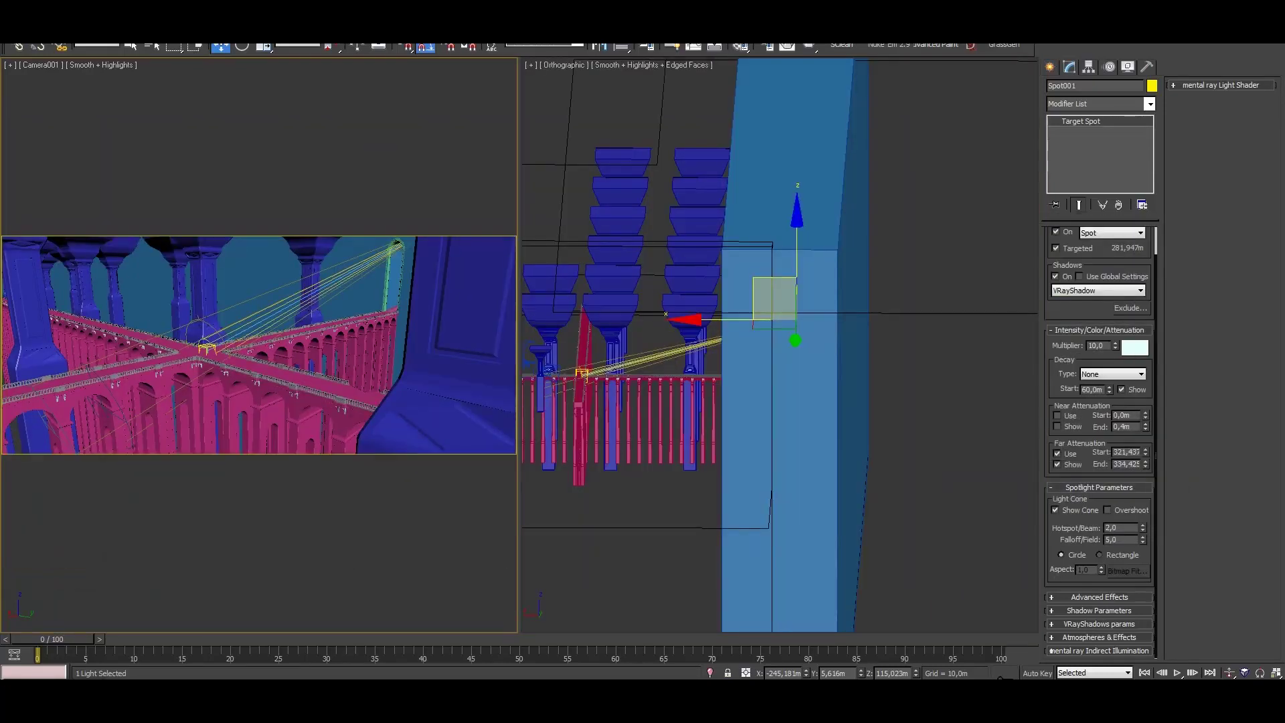
key("shift+q")
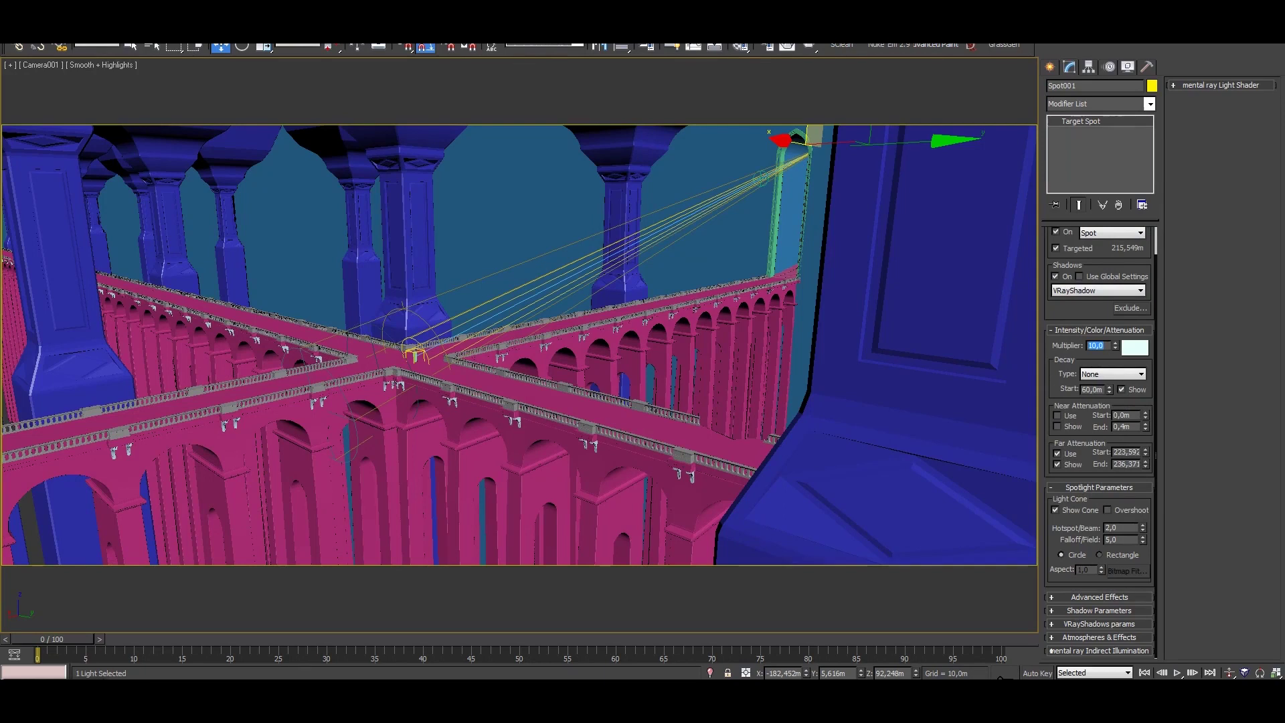
key("shift+q")
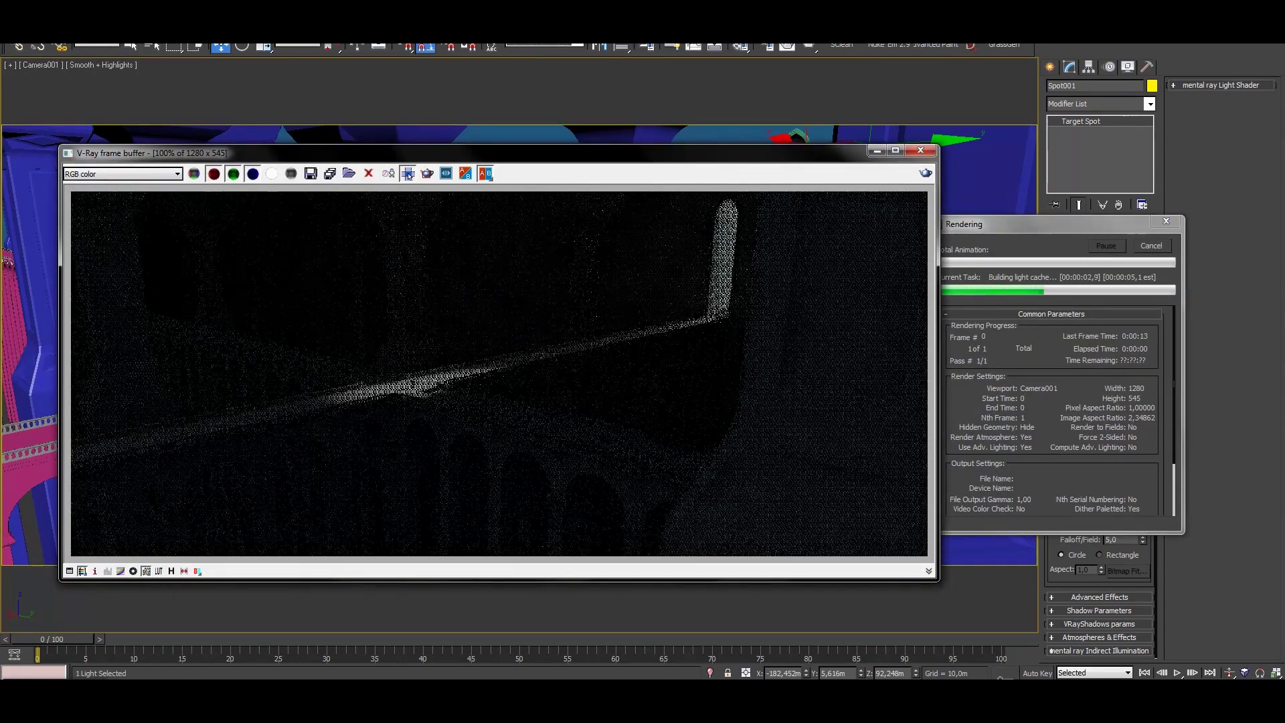
scroll(326, 412, "up", 2)
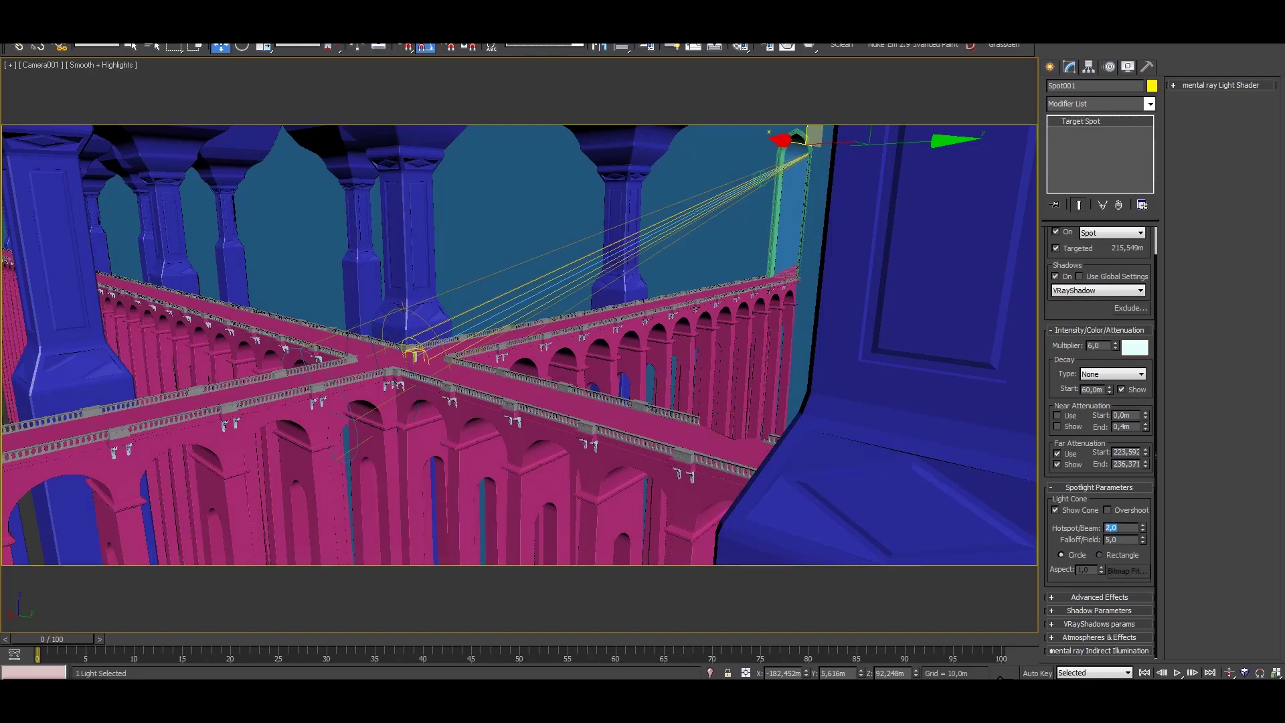
Make the spotlight's cone rectangular with an aspect of about 0.19, and test-render the camera view.
left_click(1099, 555)
mouse_move(1101, 569)
left_mouse_down()
mouse_move(1102, 599)
mouse_move(1101, 587)
left_mouse_up()
key("shift+q")
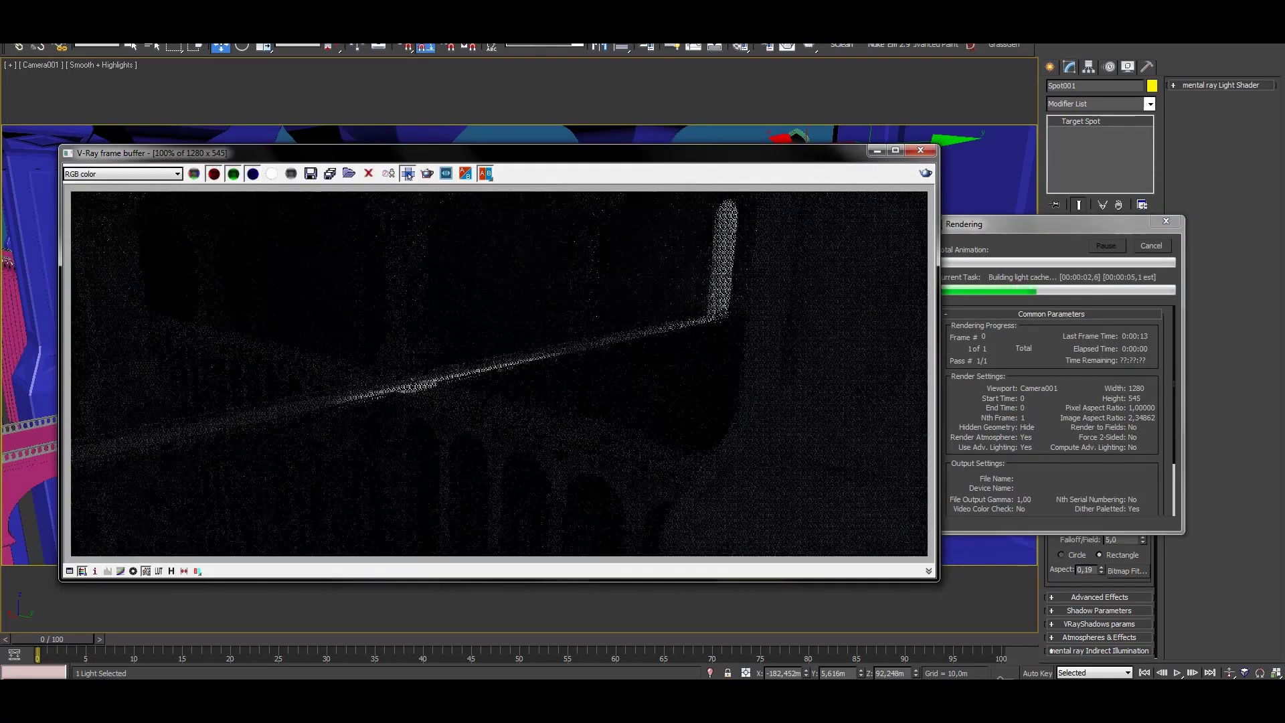
scroll(407, 176, "up", 1)
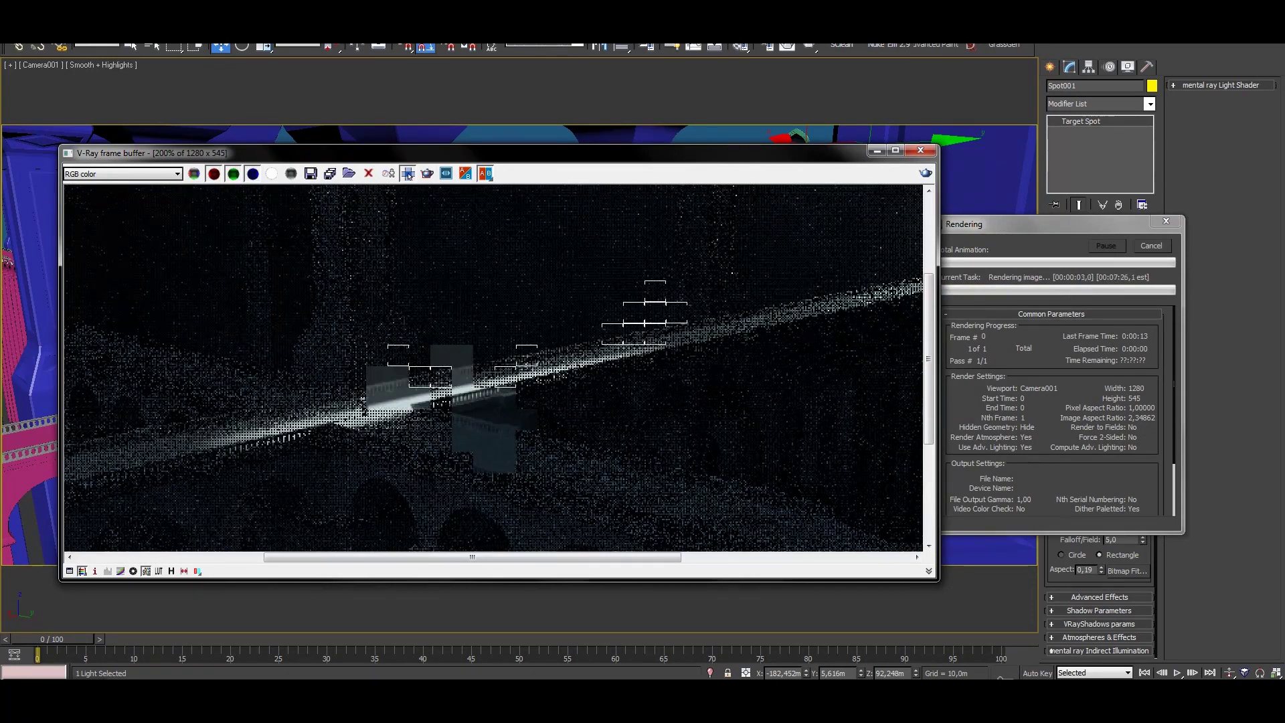
scroll(407, 175, "down", 1)
Open the layer list and select the plane light VRayLight001 from the render lights layer.
key("l")
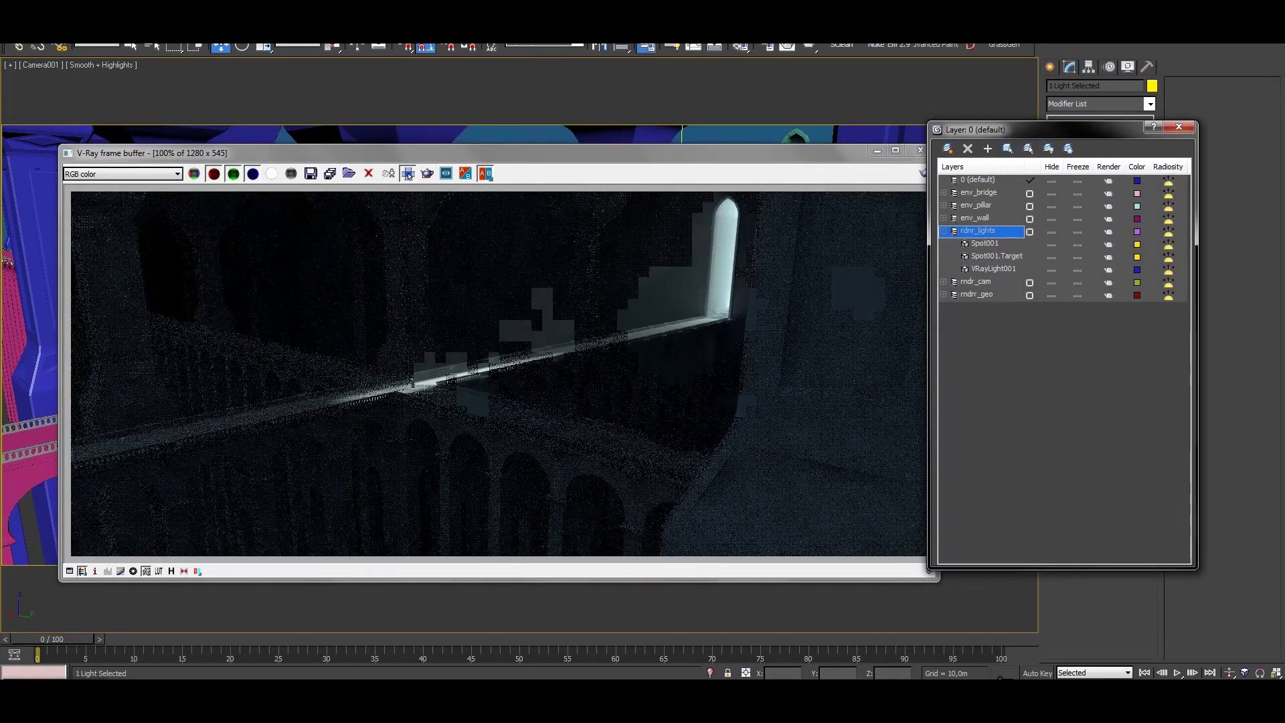
key("Down")
key("Down")
key("Down")
key("Escape")
Set the V-Ray irradiance map preset to Very low and test-render the camera view.
left_click(408, 175)
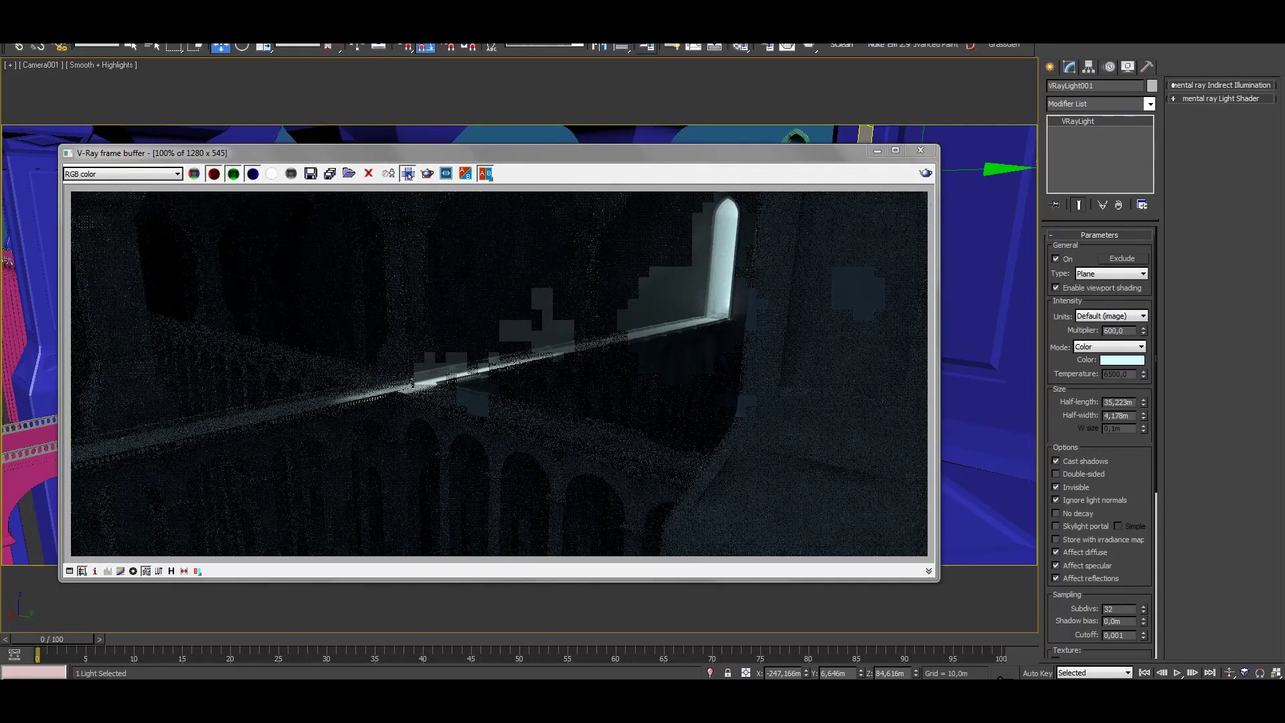
left_click(407, 176)
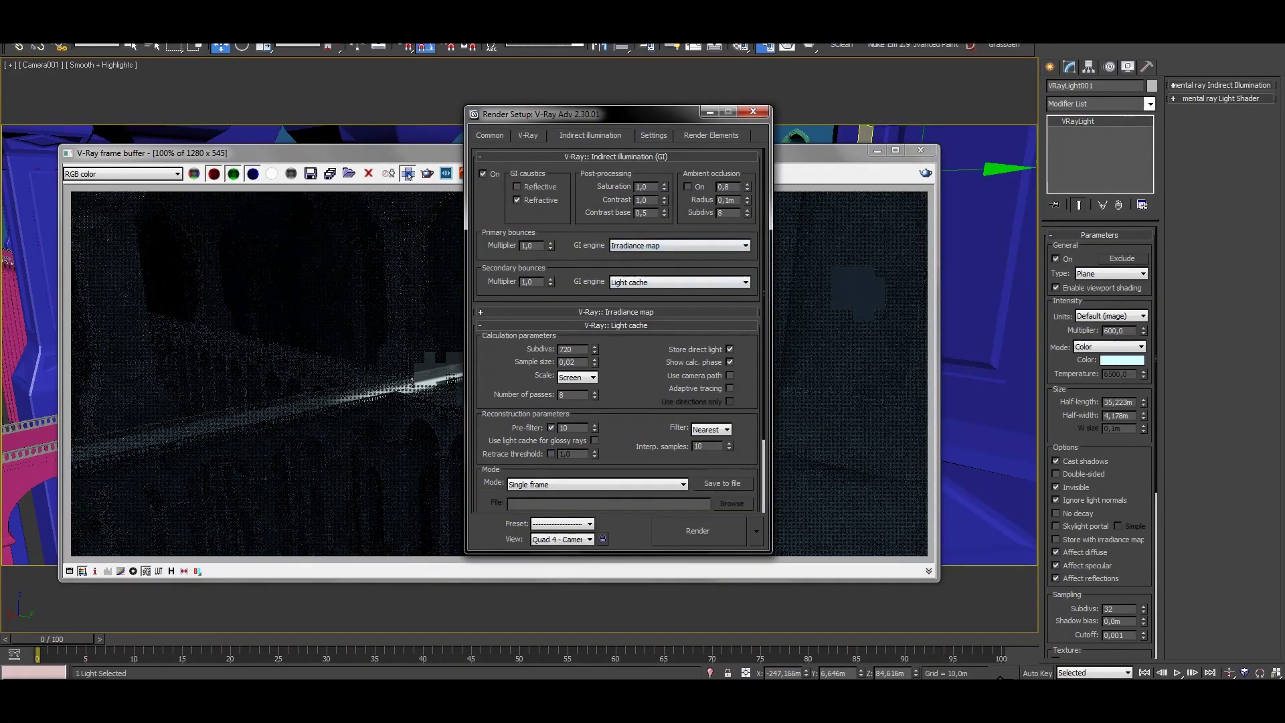
left_click(616, 312)
left_click(648, 180)
left_click(636, 200)
scroll(616, 334, "down", 1)
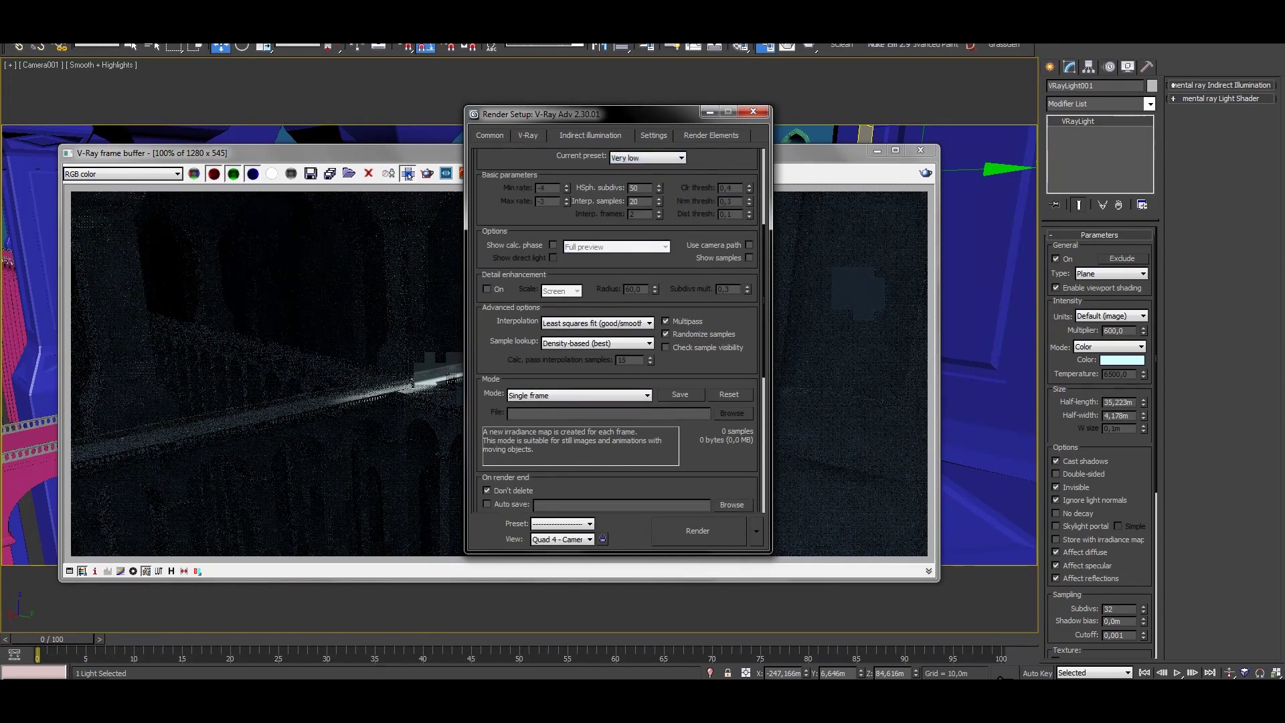
key("shift+q")
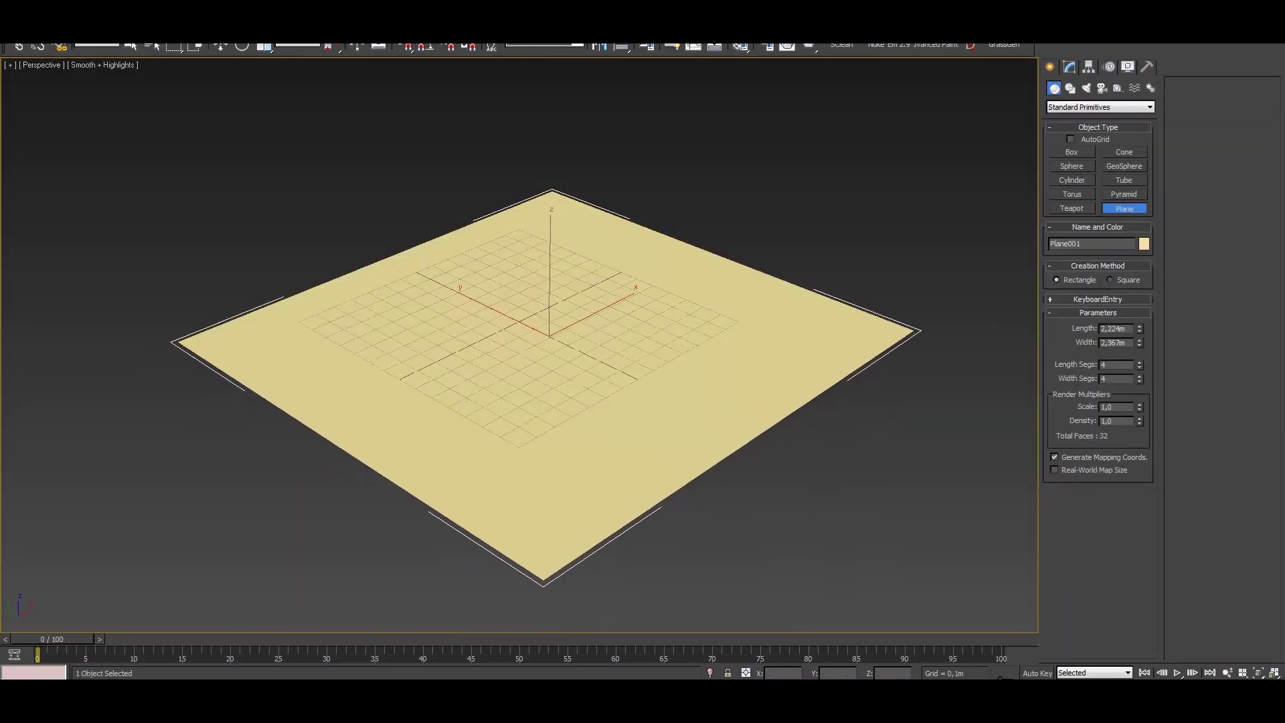
Change the ground plane's object color to dark gray.
left_click(1144, 244)
left_click(670, 381)
left_click(711, 426)
Create a teapot with a radius of about 0.326 m near the middle of the ground plane.
left_click(1071, 208)
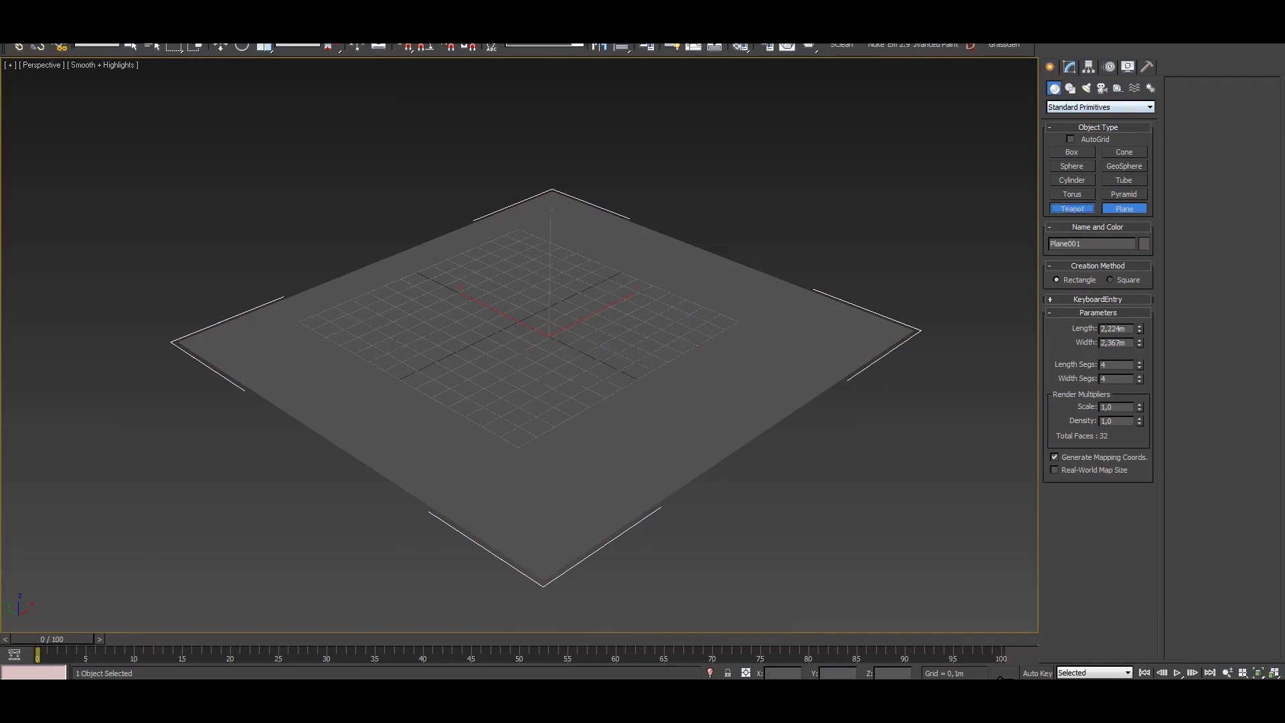
left_click_drag(541, 311, 502, 365)
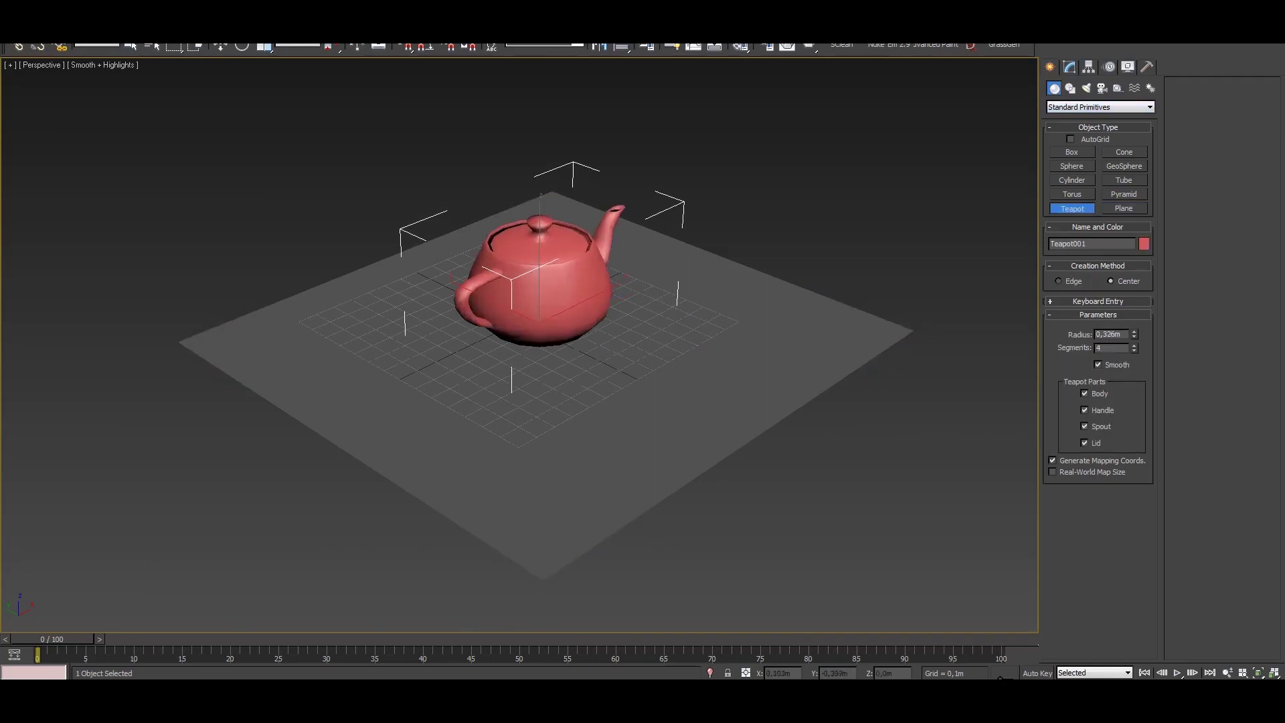
key("w")
middle_click_drag(535, 401, 482, 395, "alt")
key("q")
scroll(482, 395, "up", 3)
Change the teapot's object color to light gray.
left_click(1144, 244)
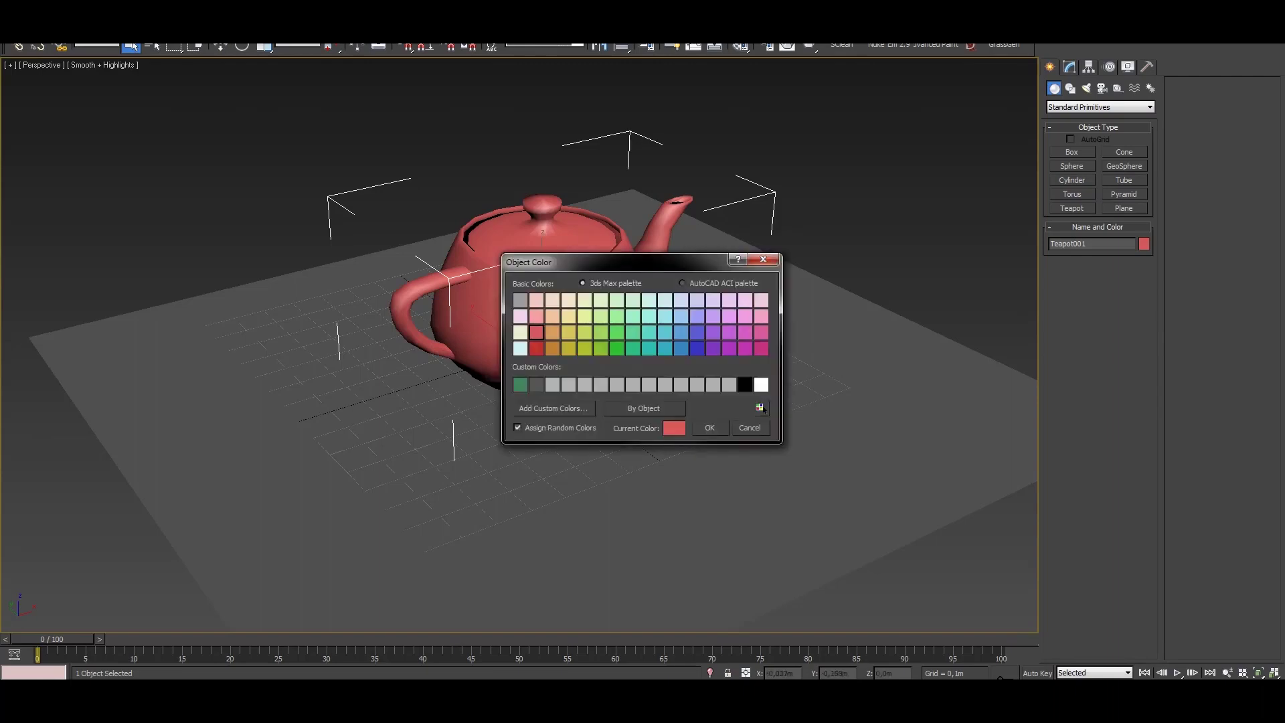
key("Return")
left_click(1144, 244)
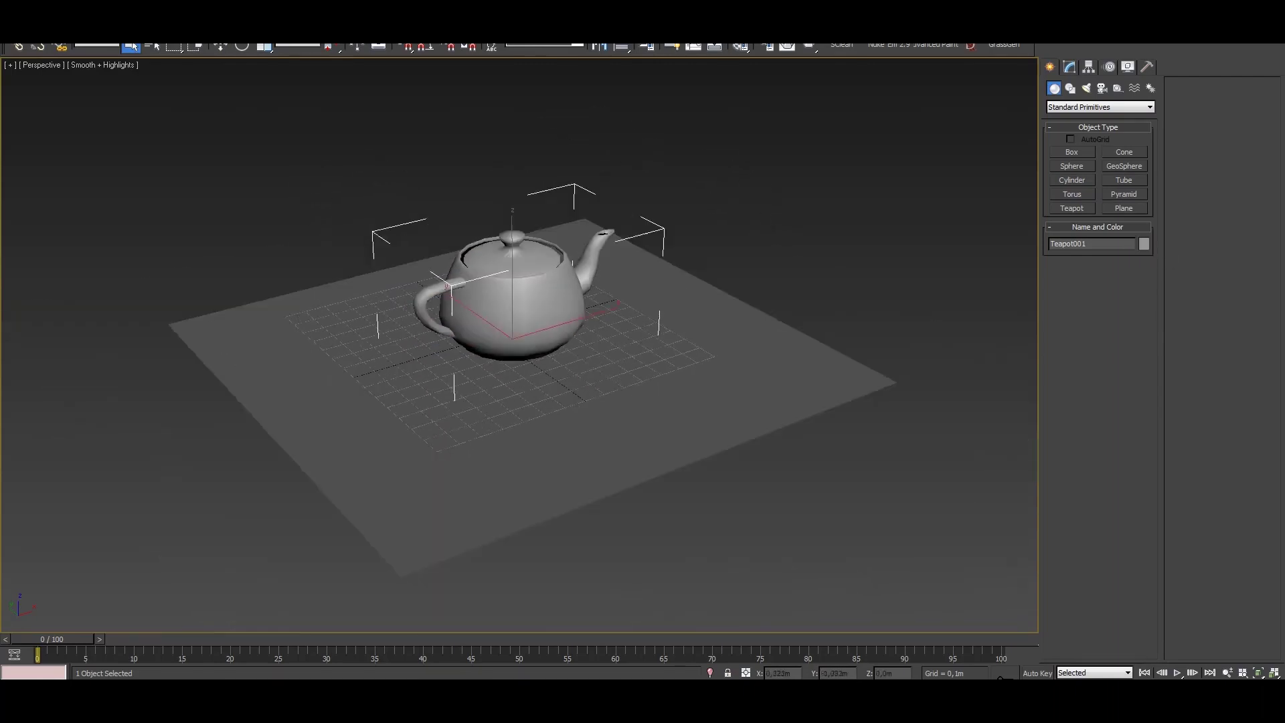
Create a gwIvy object on the ground plane beside the teapot, at about X 0.623 m and Y -0.558 m.
key("ctrl+d")
left_click(1150, 107)
left_click(1064, 232)
left_click(1072, 153)
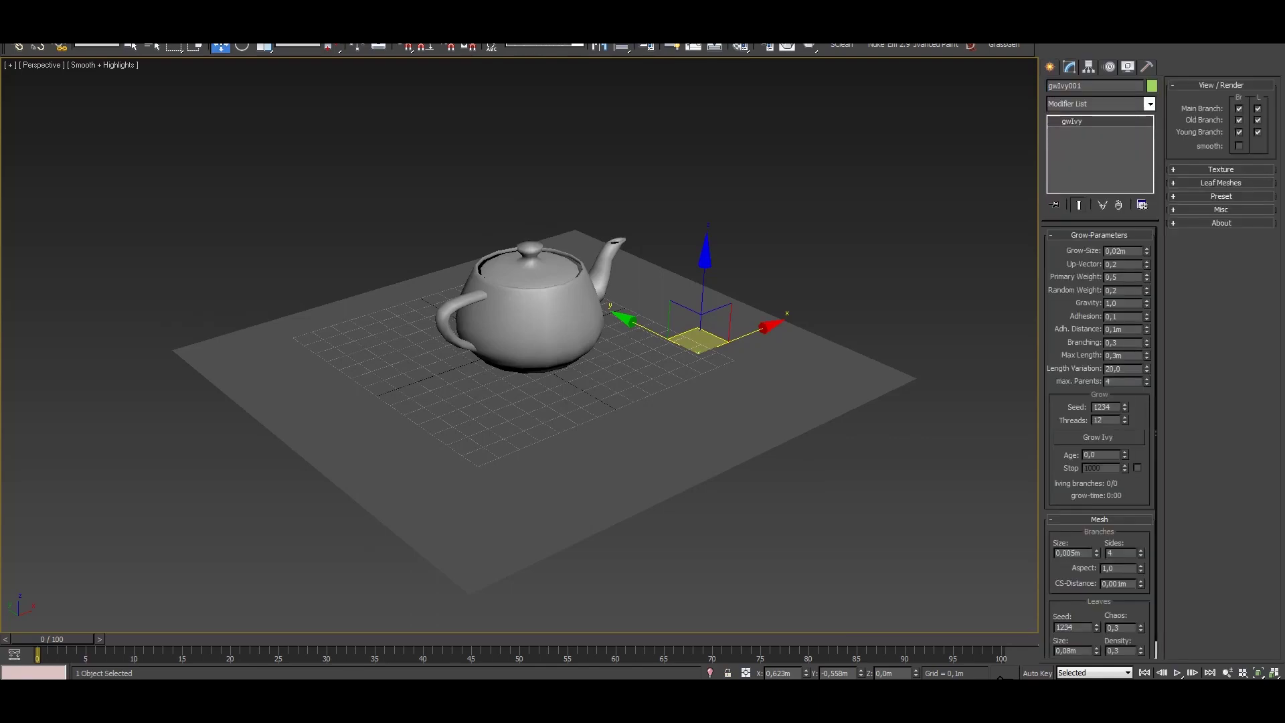
Grow the ivy over the plane and teapot, stopping it at an age of about 371.
left_click(1098, 437)
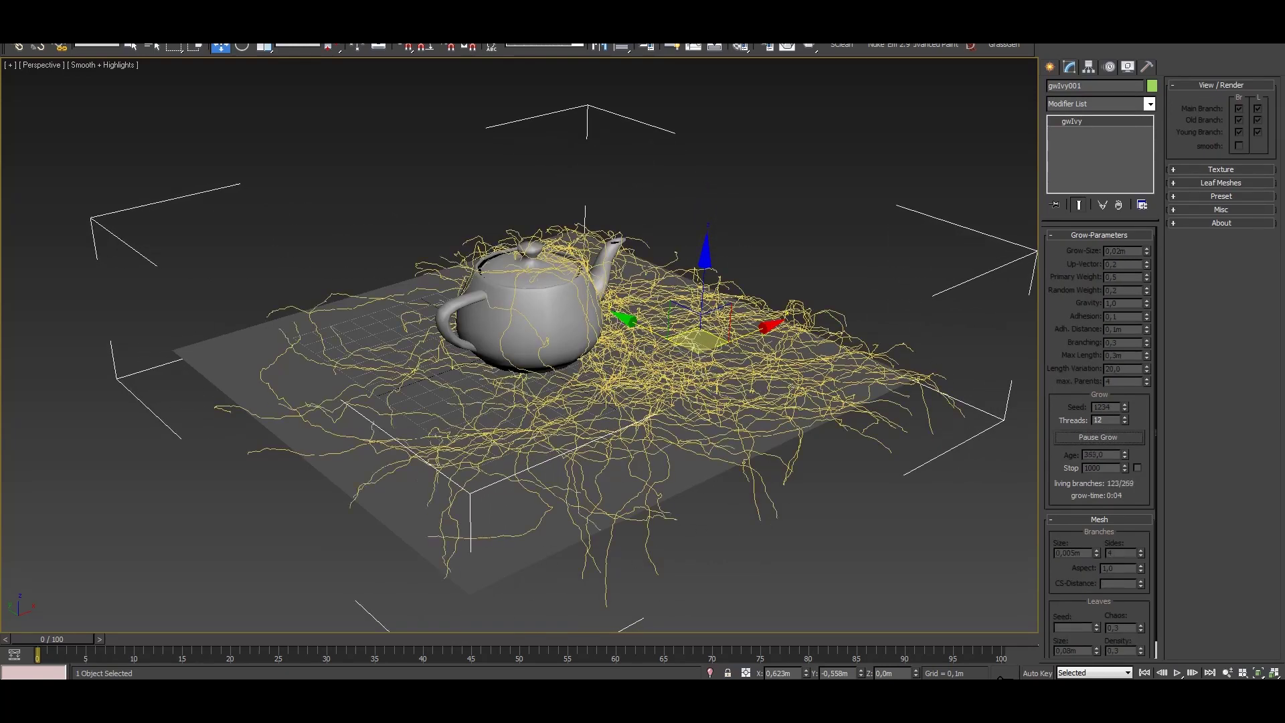
left_click(1098, 437)
middle_click_drag(519, 334, 442, 341, "alt")
scroll(510, 460, "up", 5)
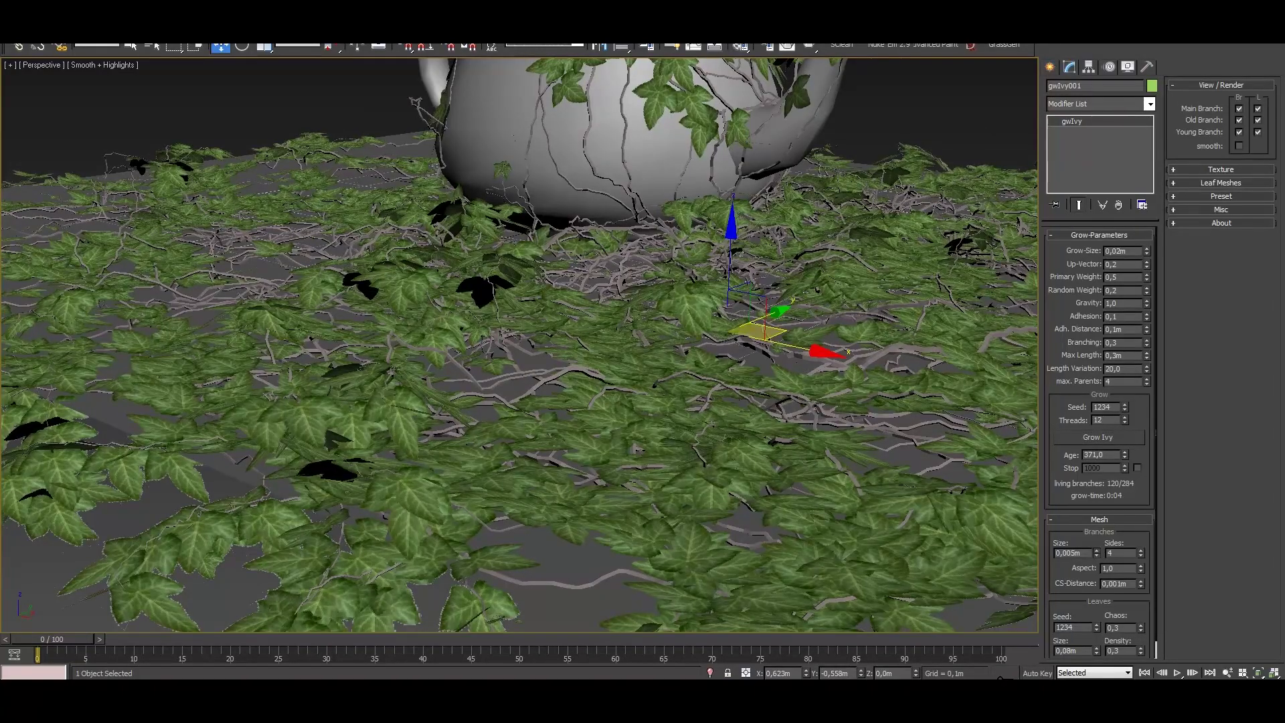
Thicken the ivy's branches to about 0.013 m and set its leaf size to 0.02 m.
left_click_drag(1096, 552, 1097, 536)
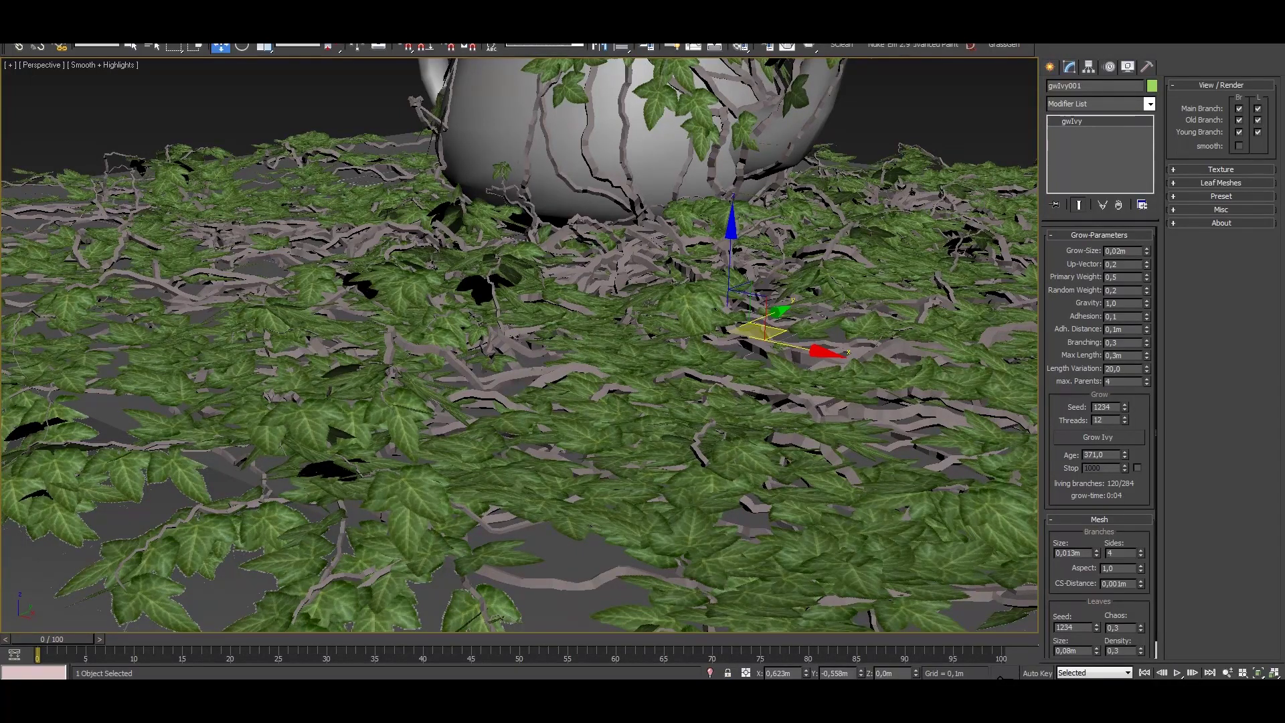
key("Return")
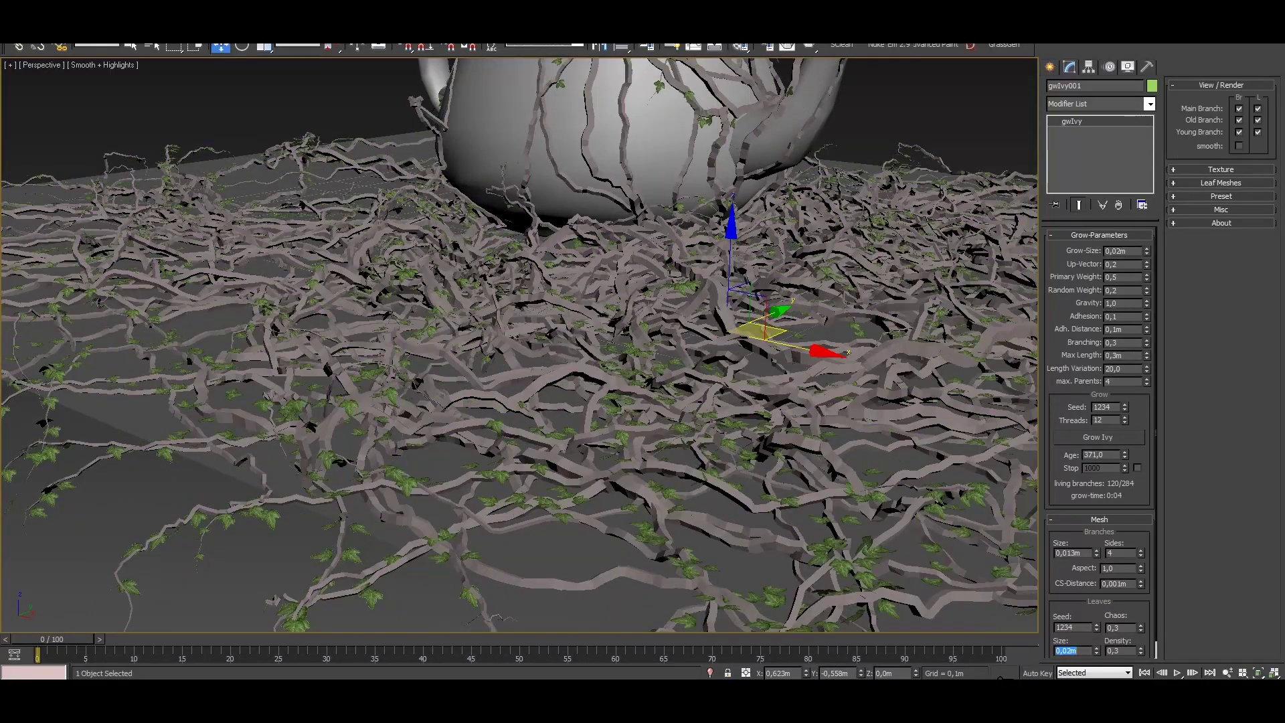
scroll(519, 345, "down", 5)
middle_click_drag(519, 345, 442, 352, "alt")
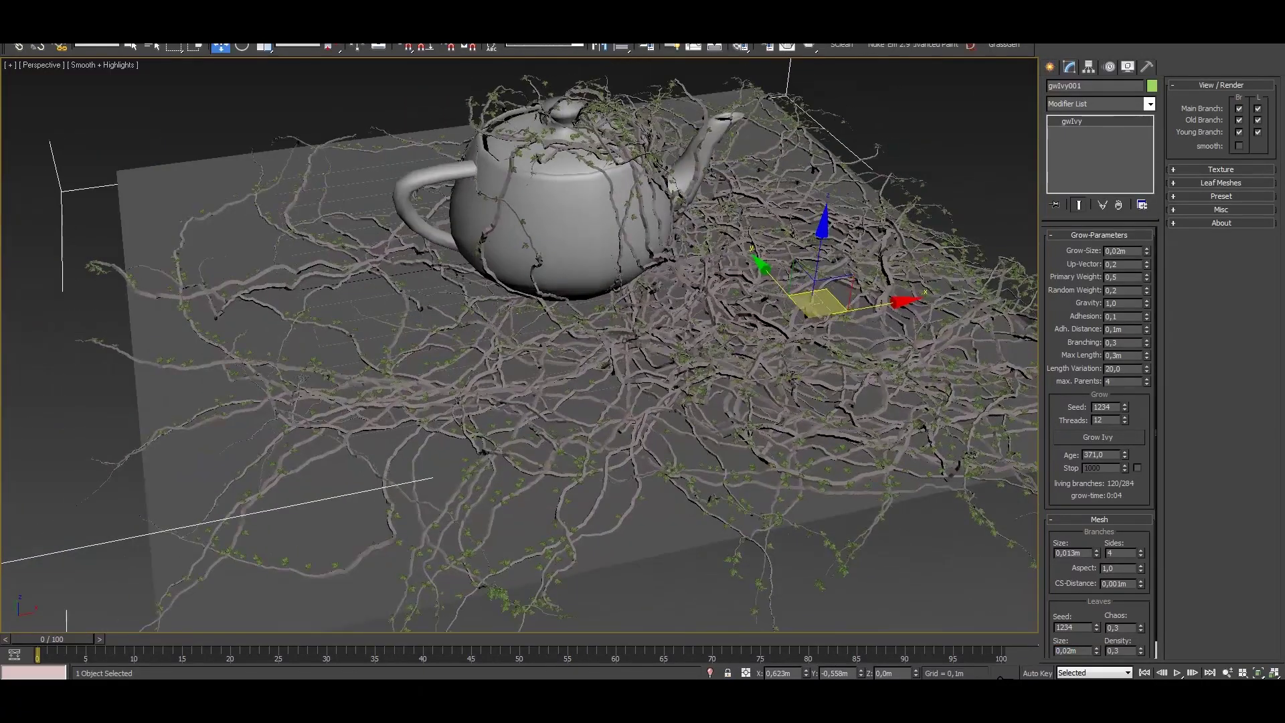
Set the ivy's branch size to 0.005 m and its leaf density to 1.
key("Return")
middle_click_drag(519, 345, 469, 348, "alt")
double_click(1114, 651)
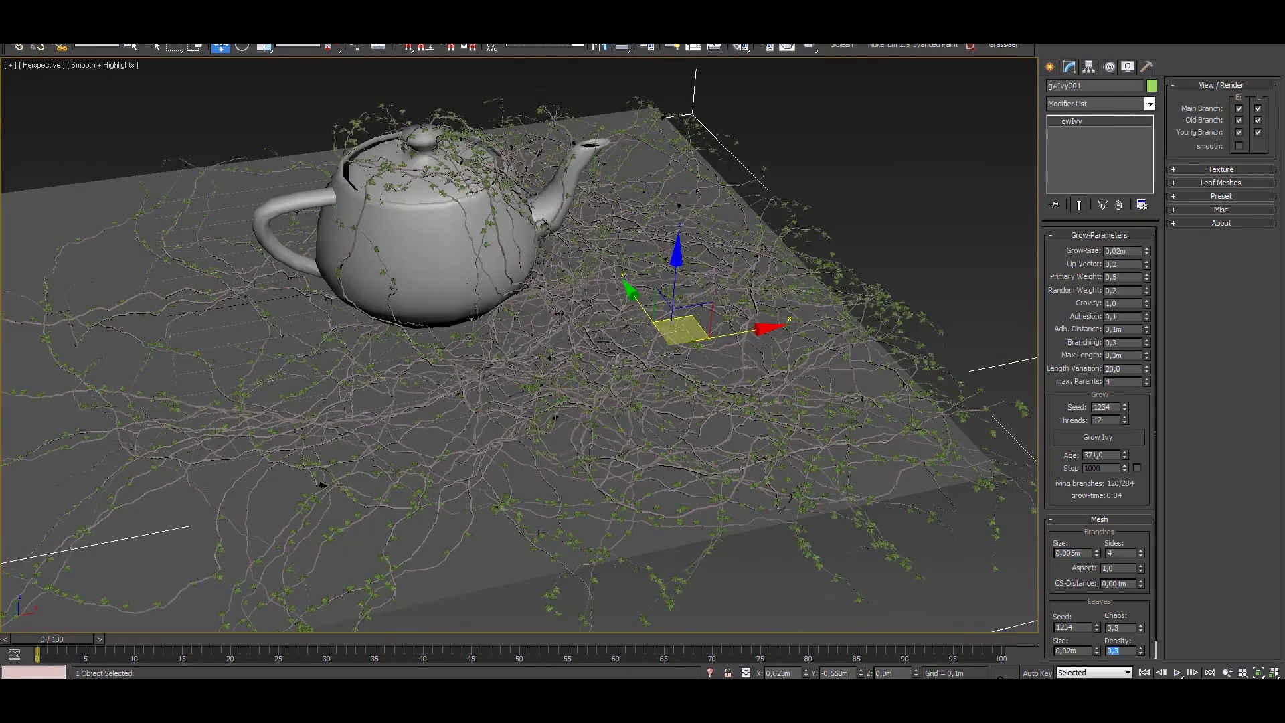
middle_click_drag(519, 344, 585, 322, "alt")
scroll(469, 351, "down", 5)
left_click(131, 45)
key("ctrl+d")
scroll(529, 366, "up", 3)
left_click(602, 126)
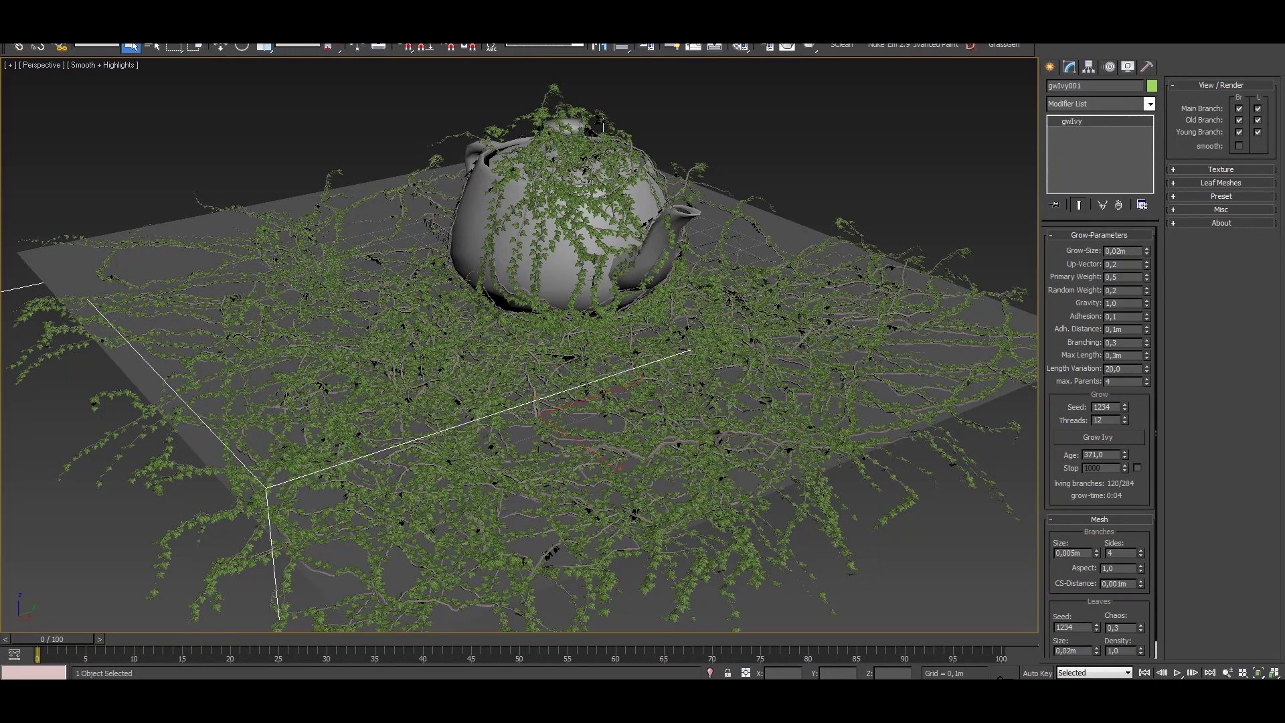
Set the ivy's leaf density to 0 and display edged faces in the viewport.
double_click(1120, 650)
type("0")
key("Return")
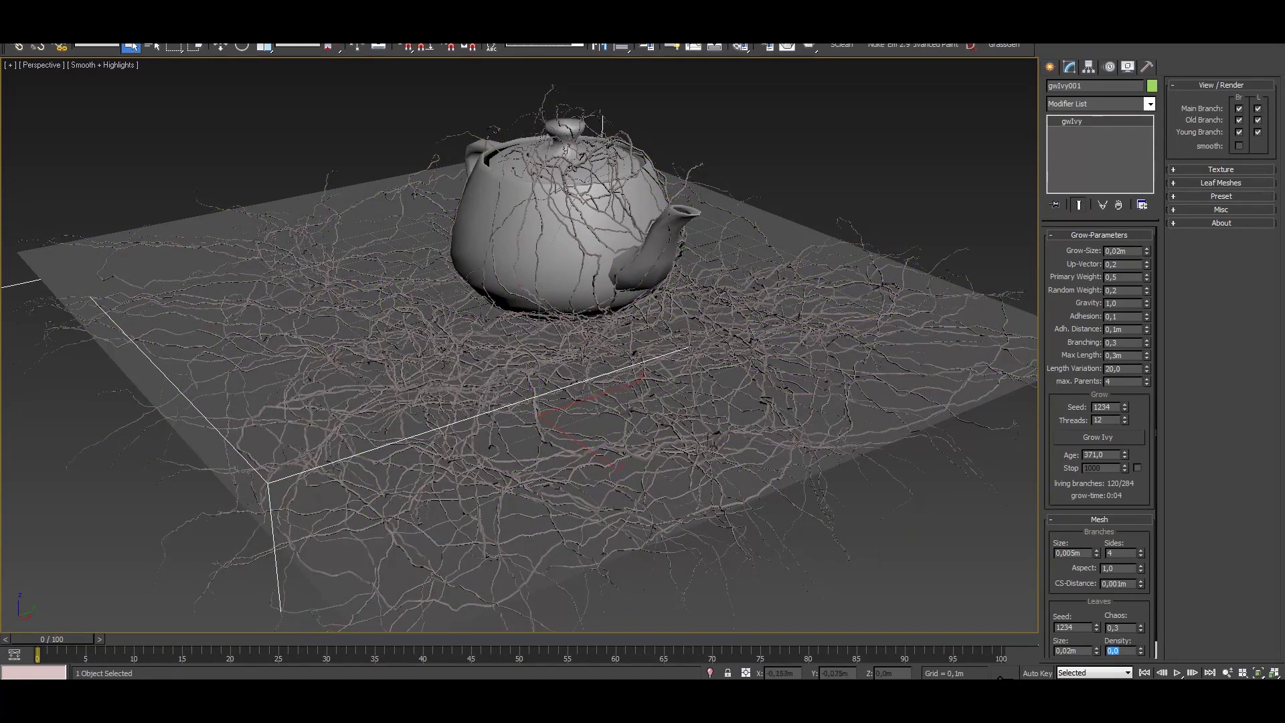
key("alt+q")
scroll(642, 455, "up", 5)
key("alt+q")
key("F4")
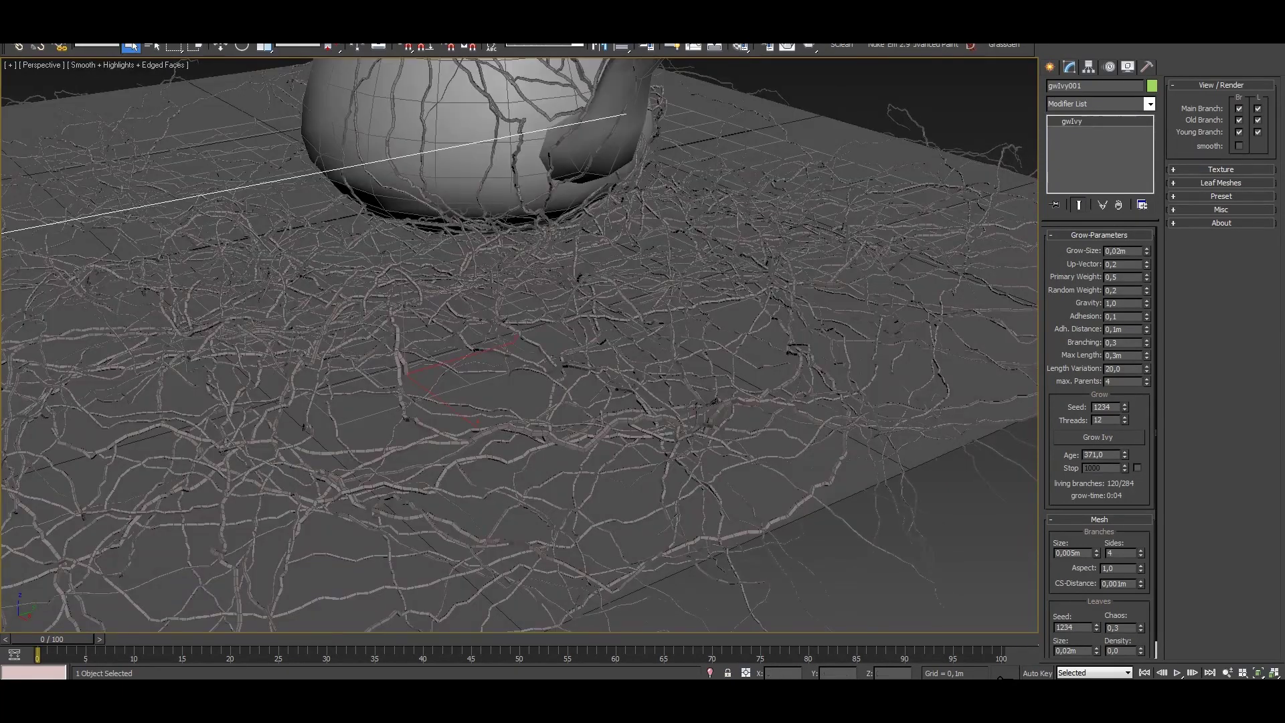
Try 3 sides for the ivy's branches, undo it, and set the branch sides to 4.
type("3")
key("Return")
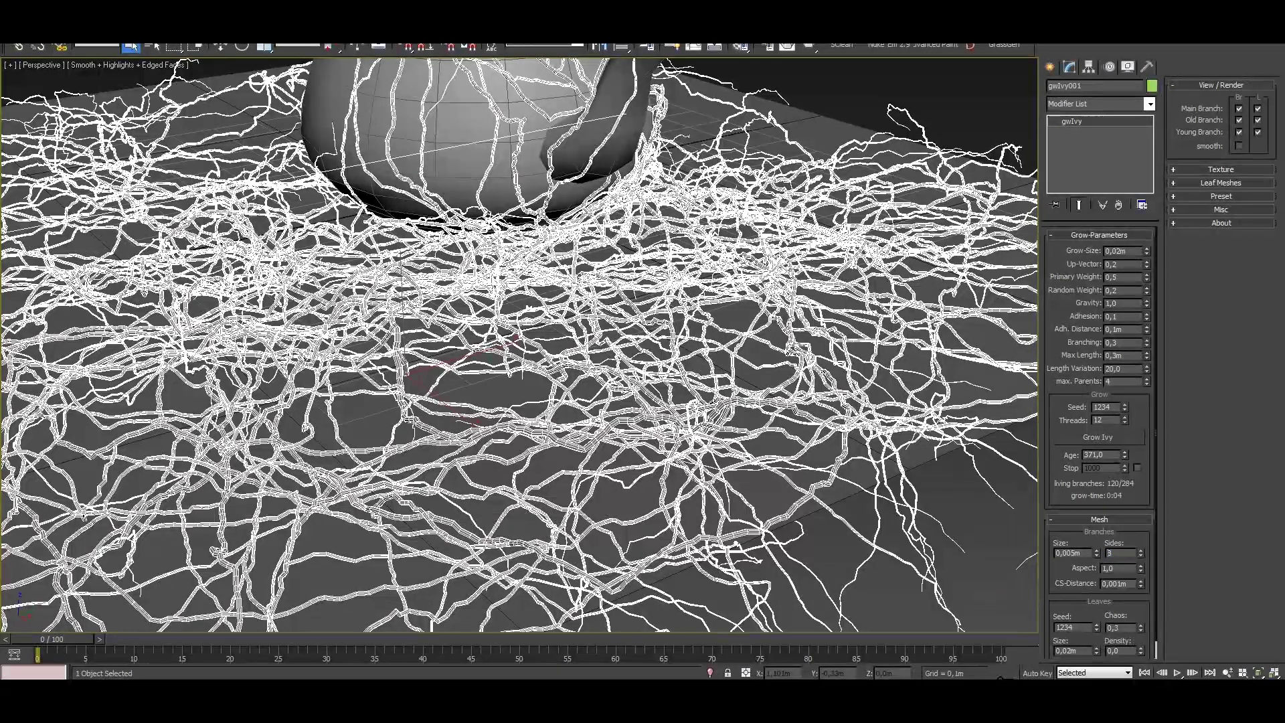
key("ctrl+z")
type("4")
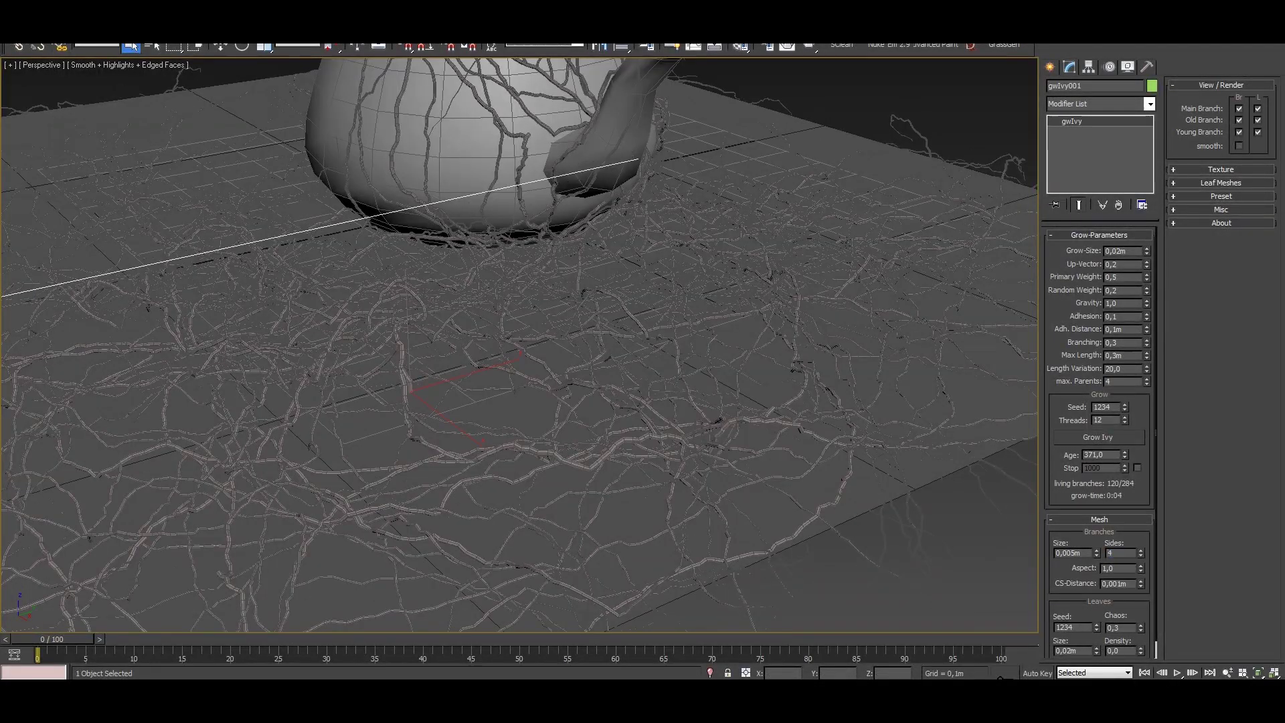
key("Return")
key("z")
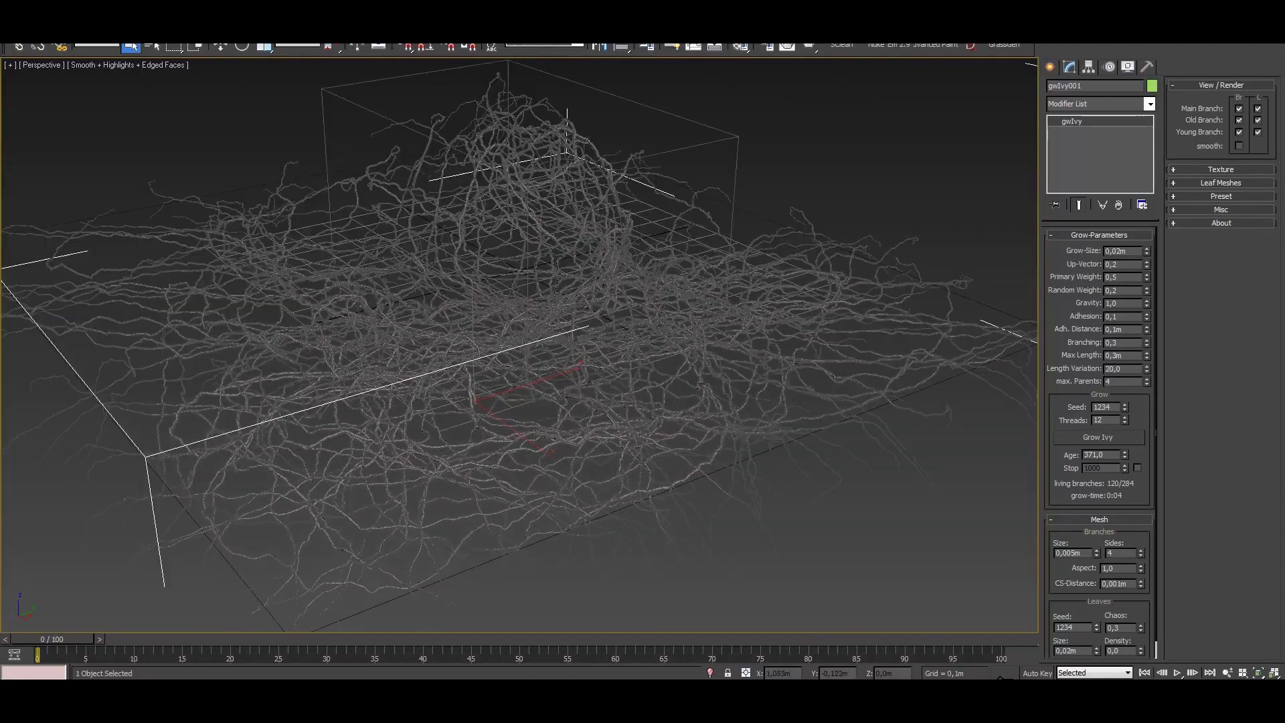
middle_click_drag(518, 334, 519, 281, "alt")
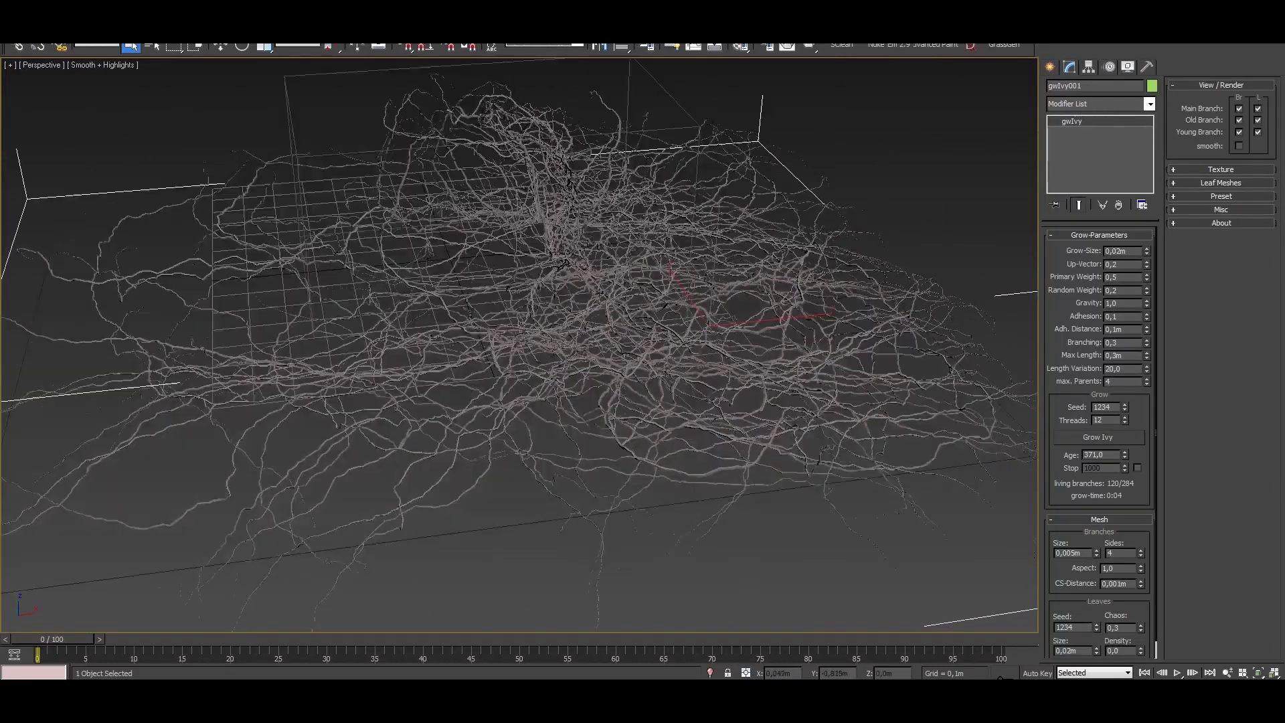
Set the ivy's grow seed to 10 and delete the grown ivy from the teapot scene.
key("z")
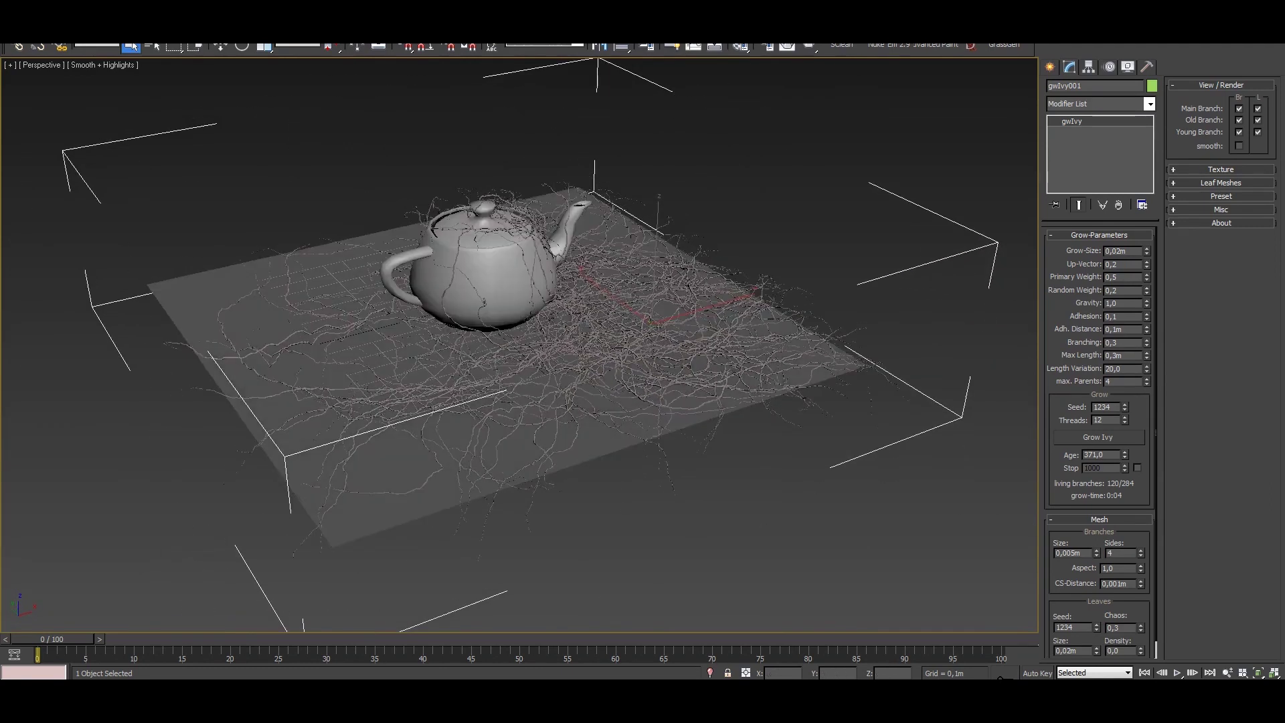
type("1")
key("Return")
middle_click_drag(803, 369, 838, 382, "alt")
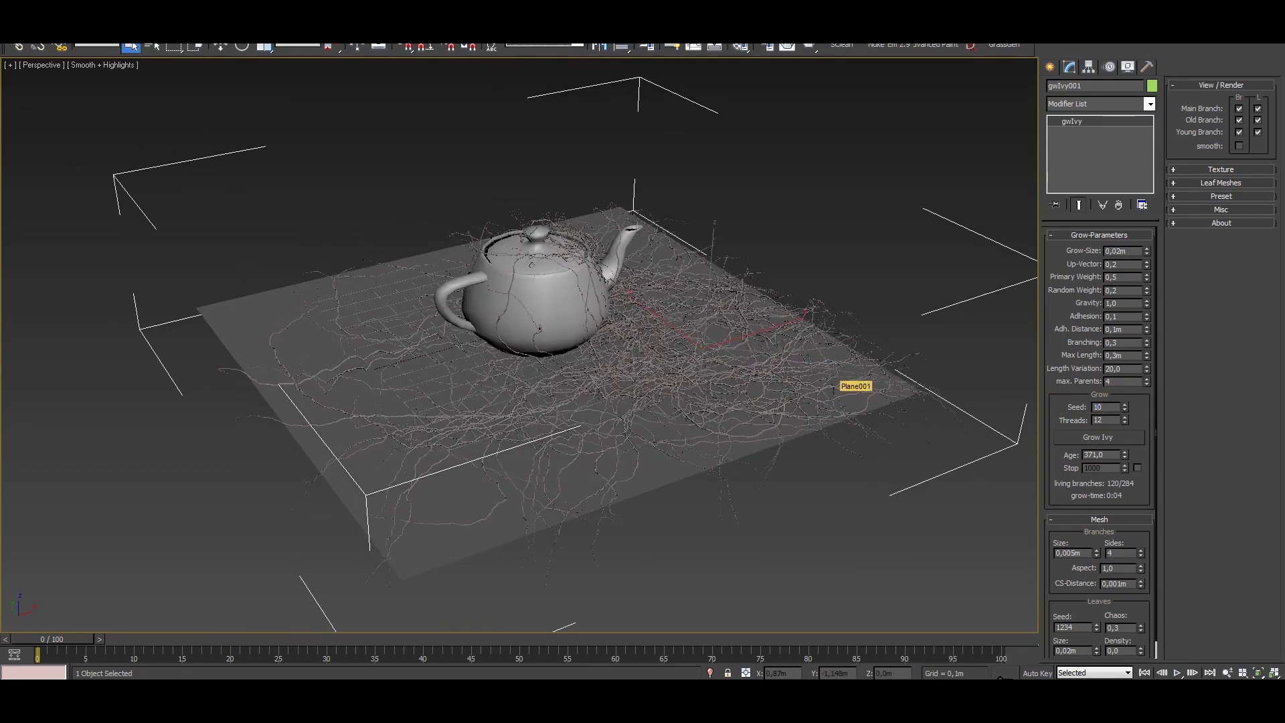
key("Delete")
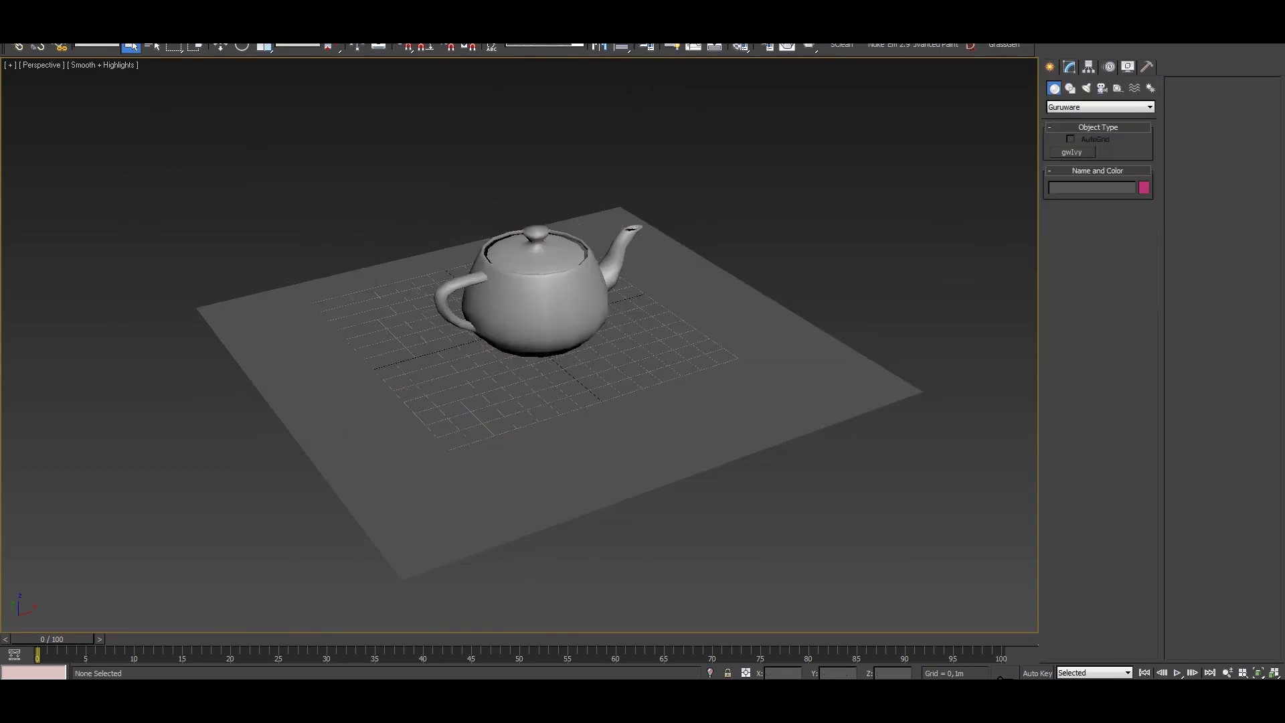
Place a new ivy at the teapot's base near the spout and grow it, trying seeds 10 and 79.
left_click(594, 348)
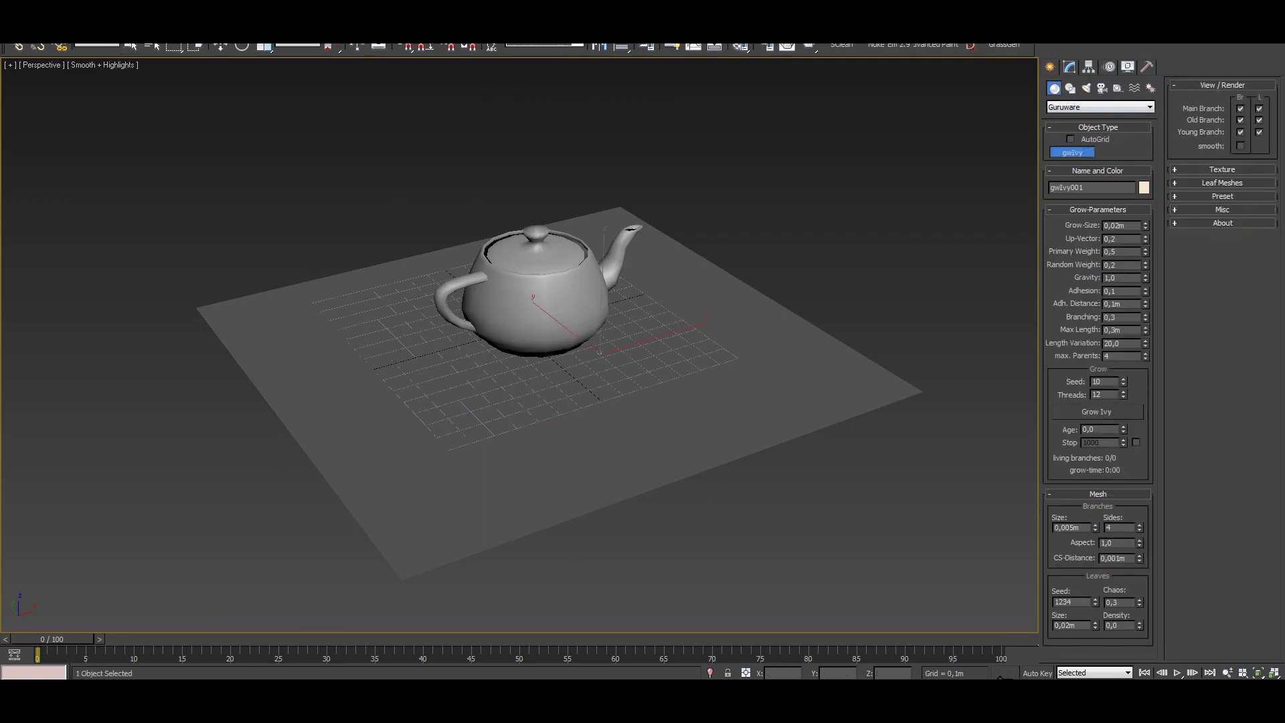
left_click(1096, 411)
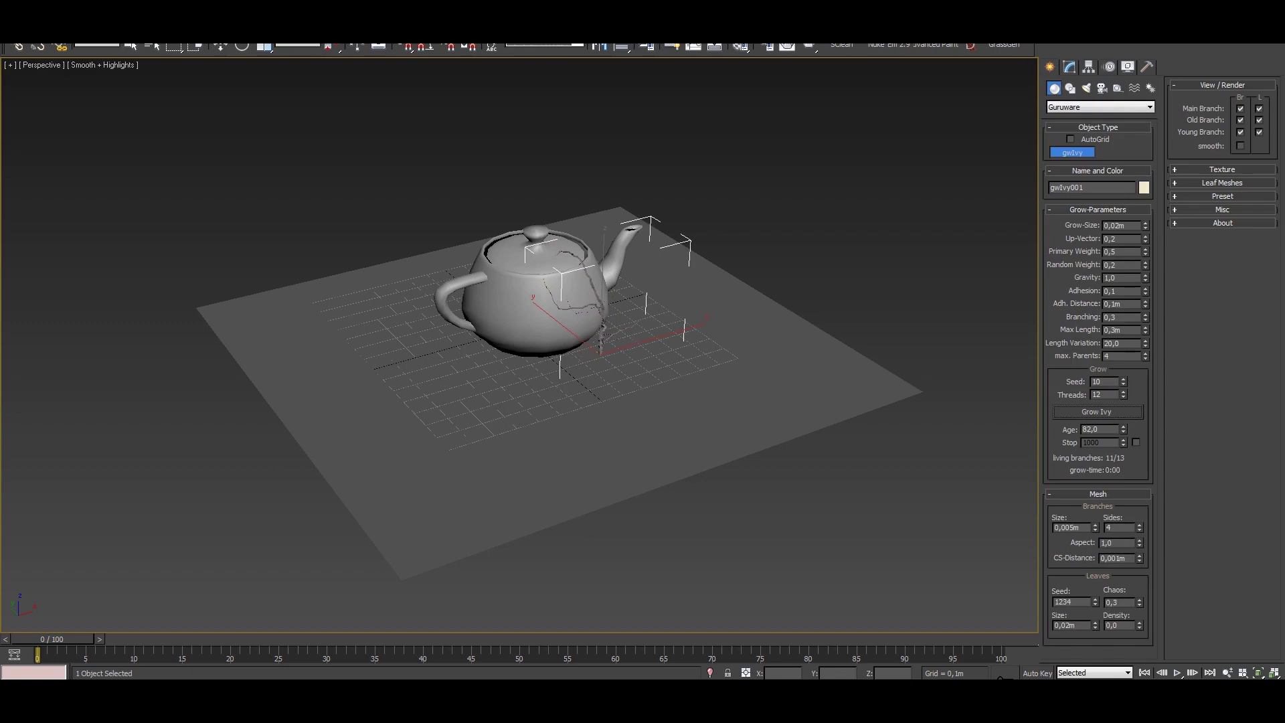
left_click_drag(1123, 379, 1123, 355)
left_click(1096, 411)
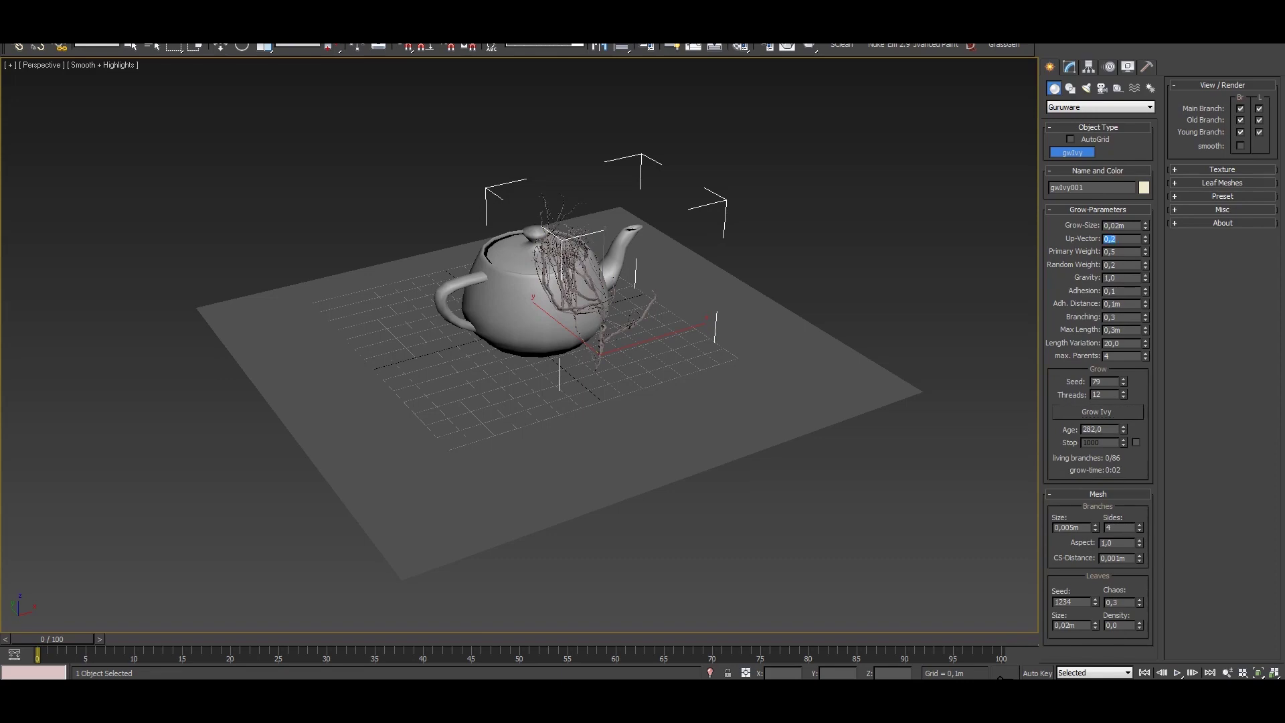
Set the ivy's grow seed to 178 and undo the last ivy growth.
left_click_drag(1123, 379, 1123, 348)
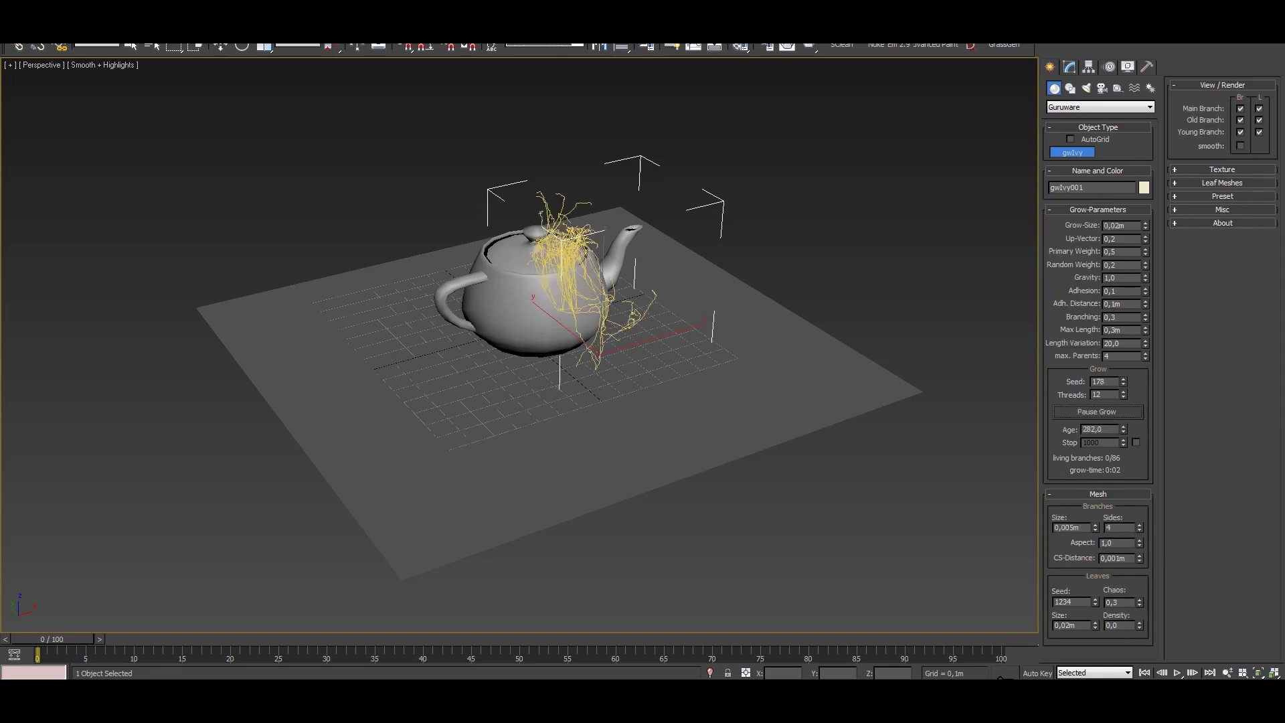
middle_click_drag(518, 334, 690, 335, "alt")
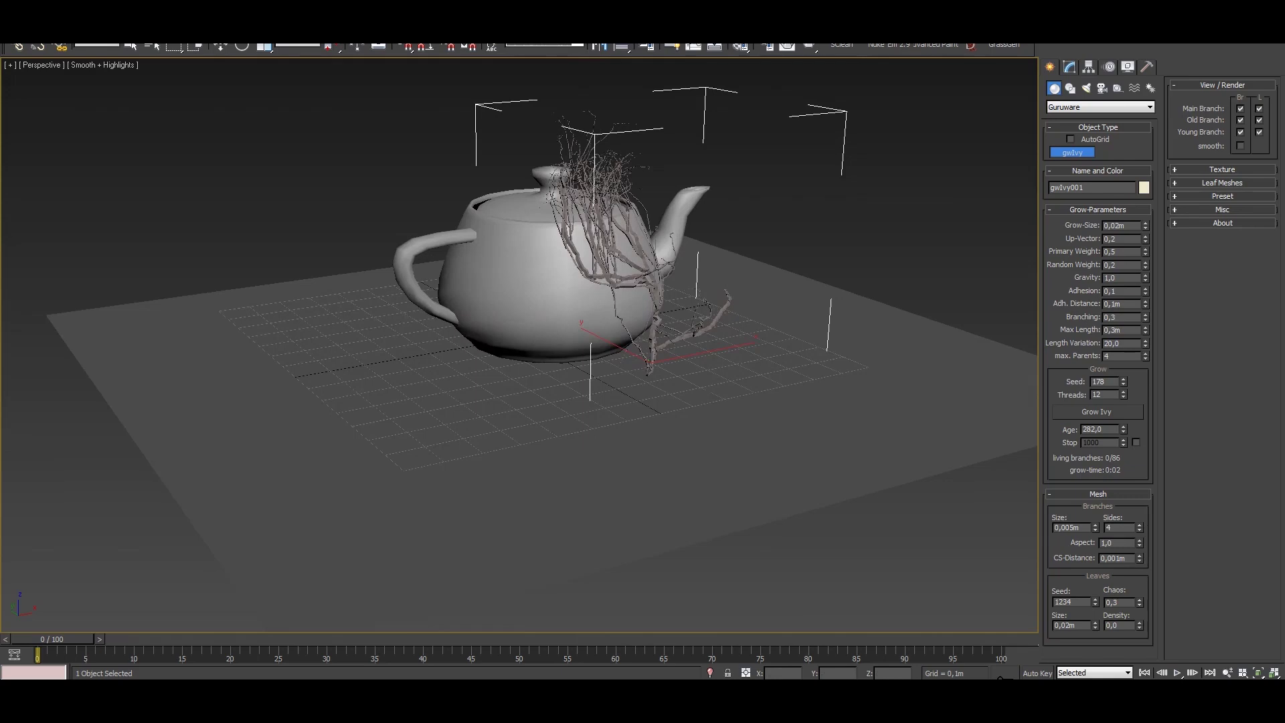
key("ctrl+z")
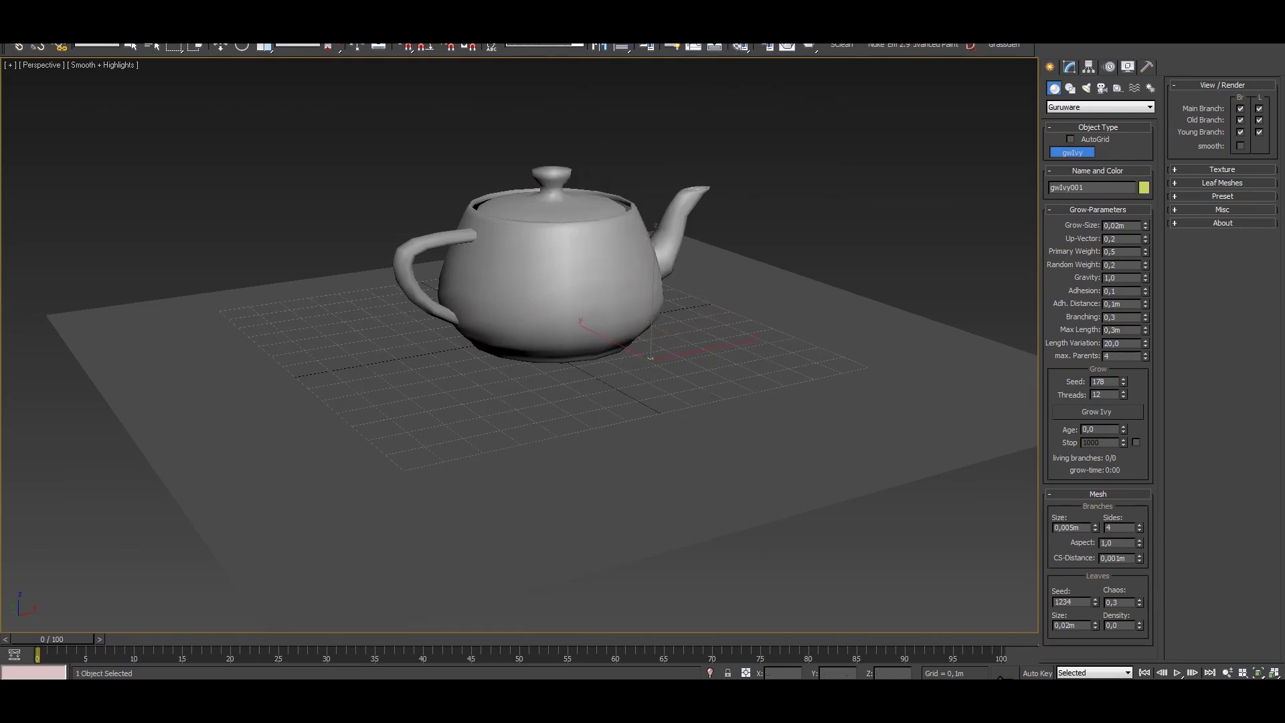
Grow the ivy with its gravity set to 0.1, then delete it.
double_click(1113, 277)
type("0,1")
key("Return")
left_click(1097, 411)
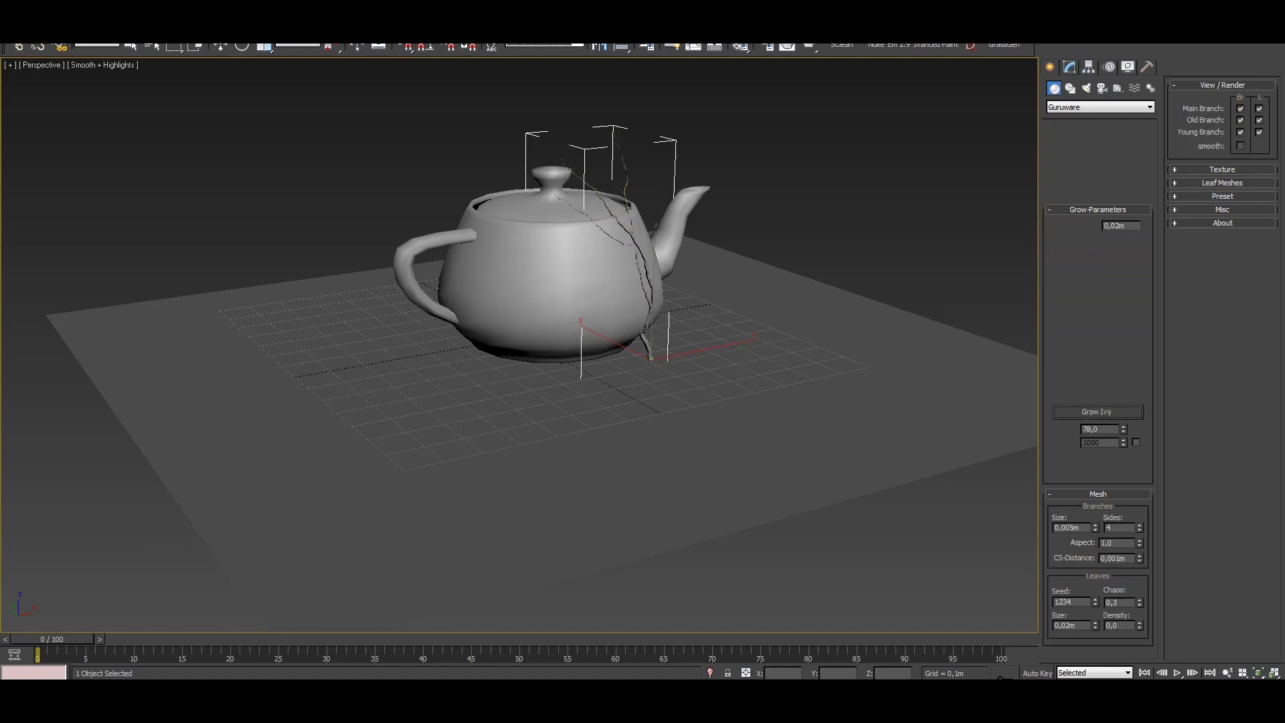
middle_click_drag(602, 334, 536, 336, "alt")
key("Delete")
Place another ivy at the teapot's base, grow it with gravity 2, and try a gravity of 5.
left_click(627, 341)
double_click(1112, 277)
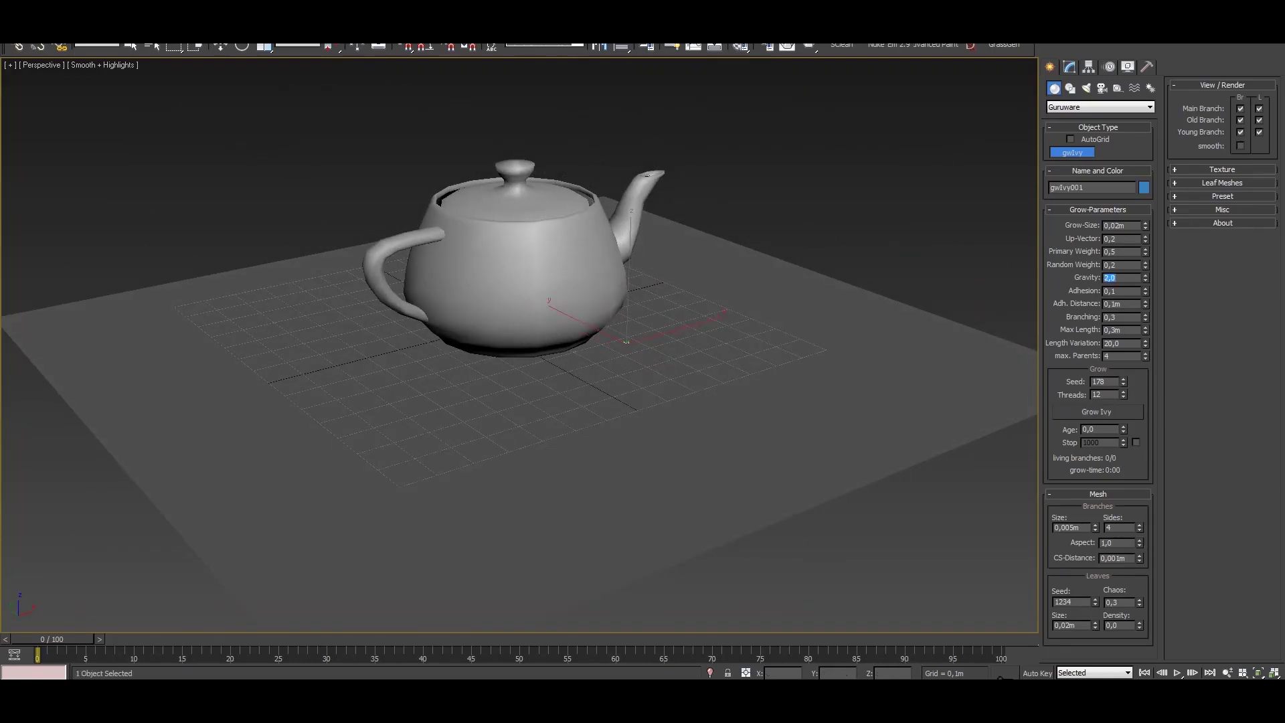
left_click(1096, 412)
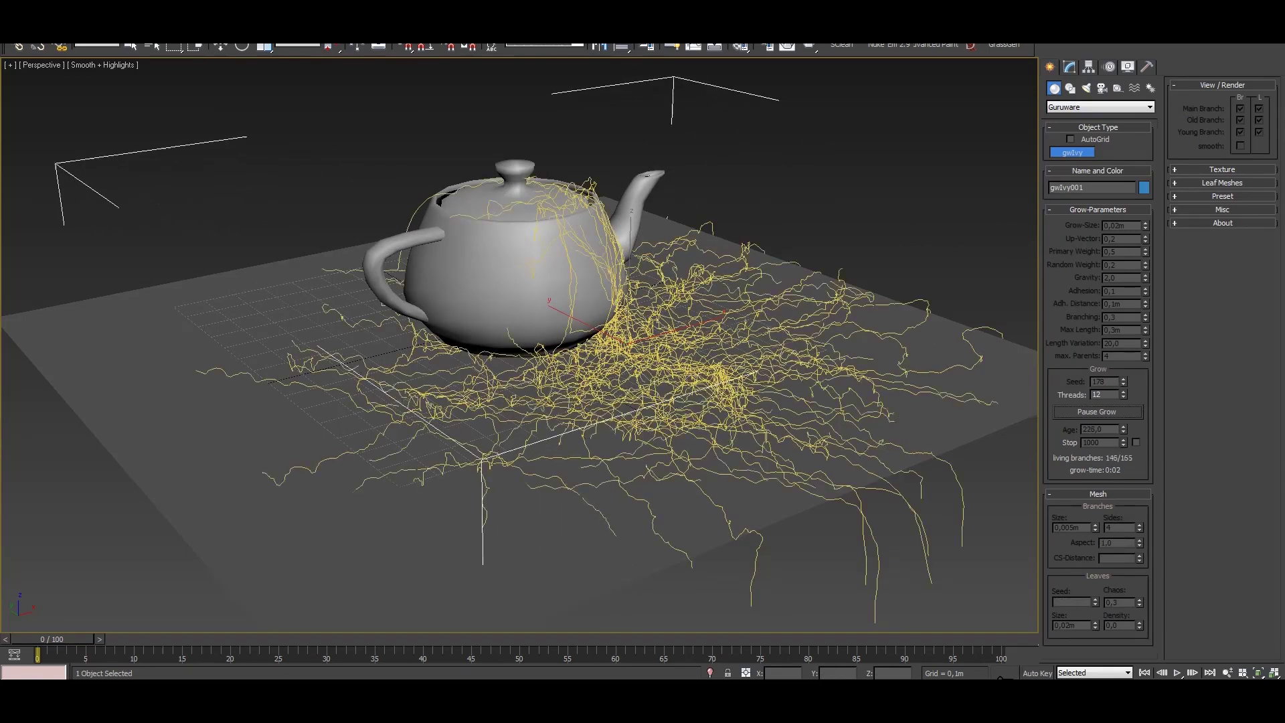
double_click(1110, 277)
key("Return")
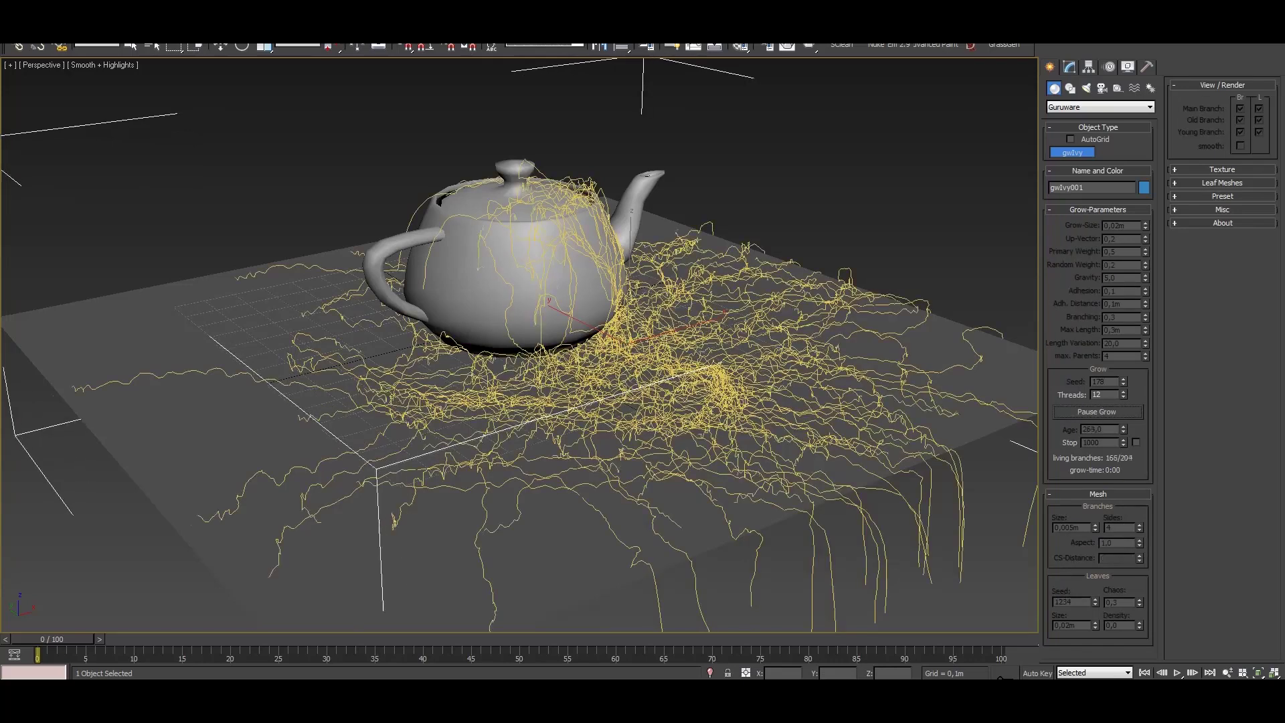
scroll(519, 345, "down", 5)
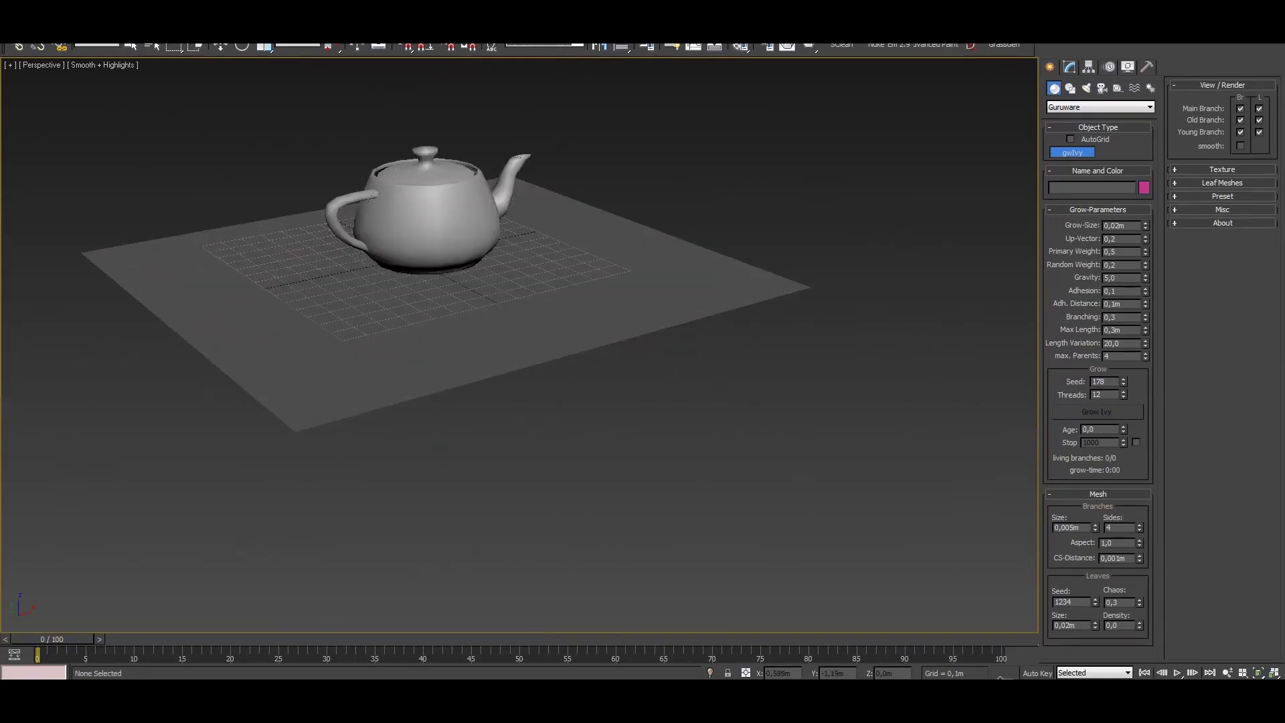
Place a fresh ivy at the teapot's base, set its max length to 1 m, and grow it over the plane.
double_click(1110, 278)
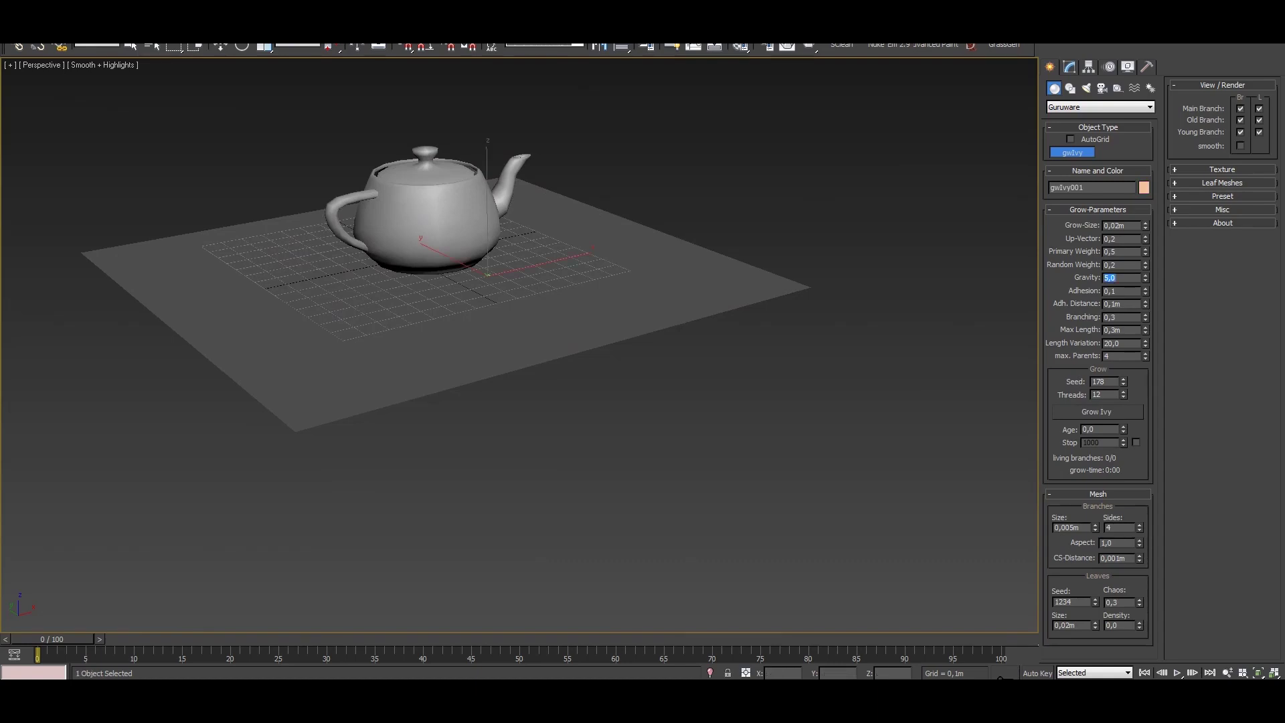
double_click(1113, 330)
type("1")
key("Return")
left_click(1097, 411)
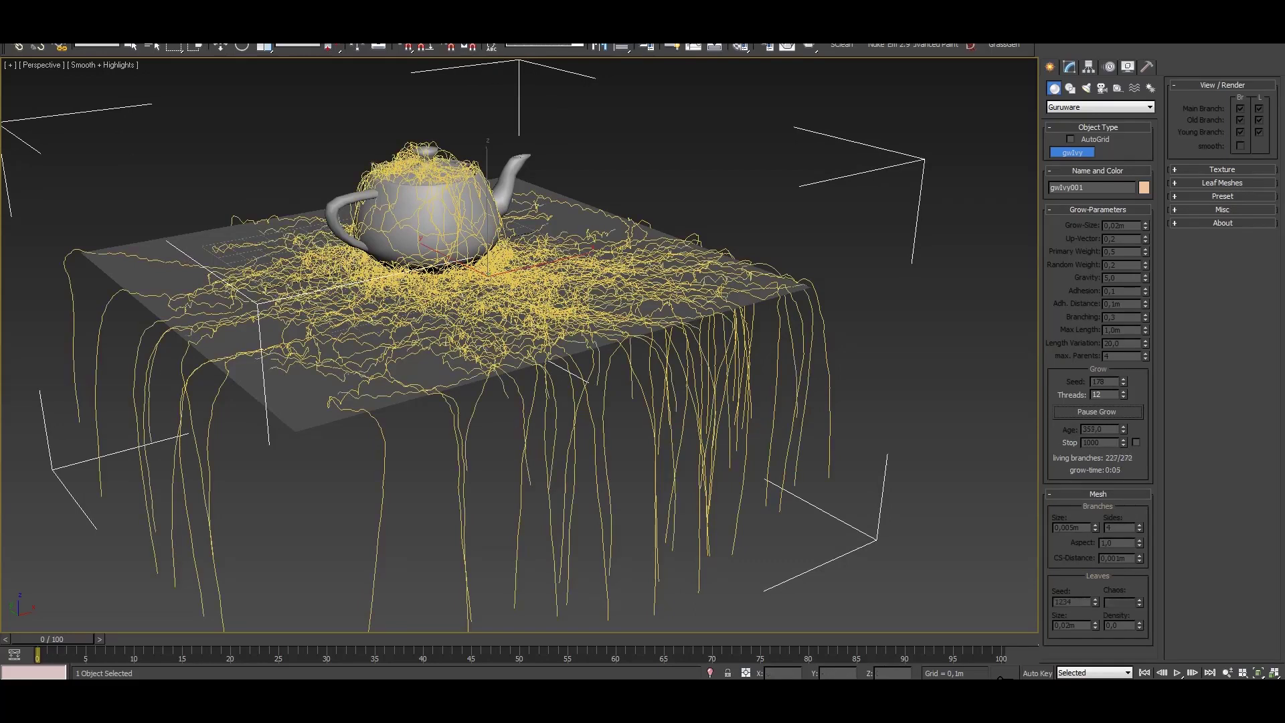
mouse_move(519, 341)
middle_mouse_down("alt")
mouse_move(496, 361)
mouse_move(536, 334)
middle_mouse_up("alt")
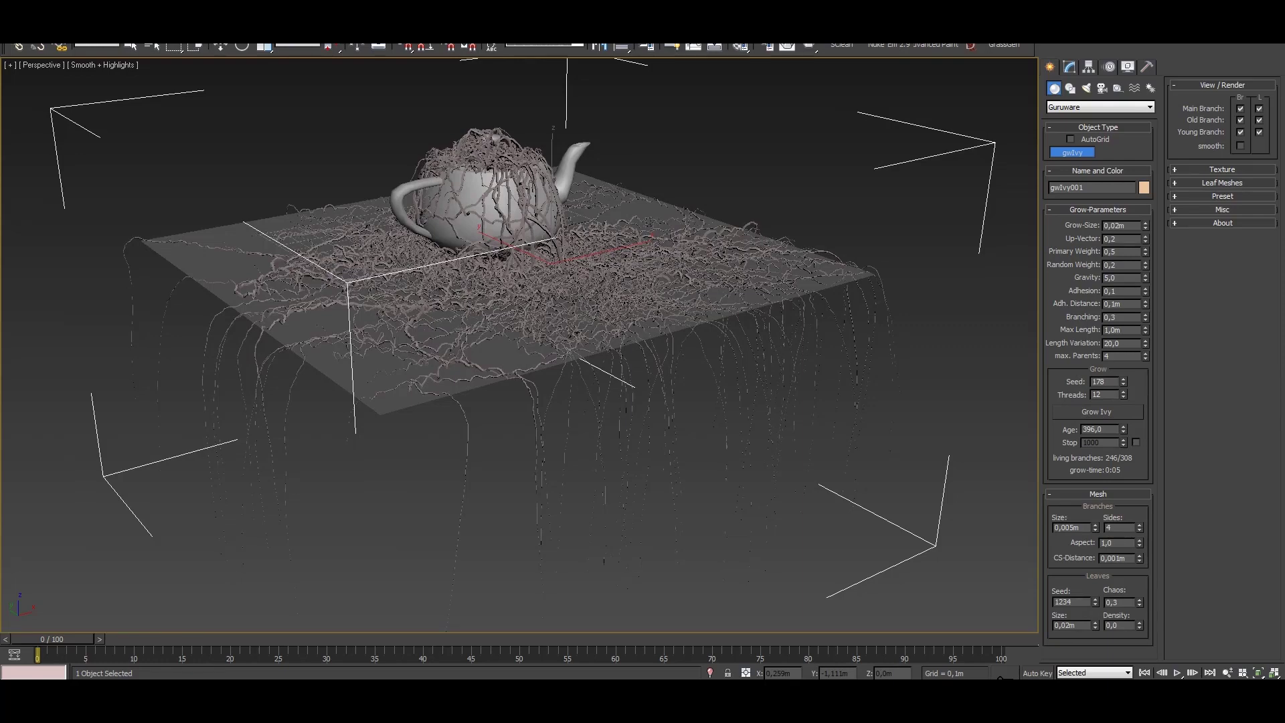
mouse_move(522, 335)
middle_mouse_down("alt")
mouse_move(502, 371)
mouse_move(535, 334)
middle_mouse_up("alt")
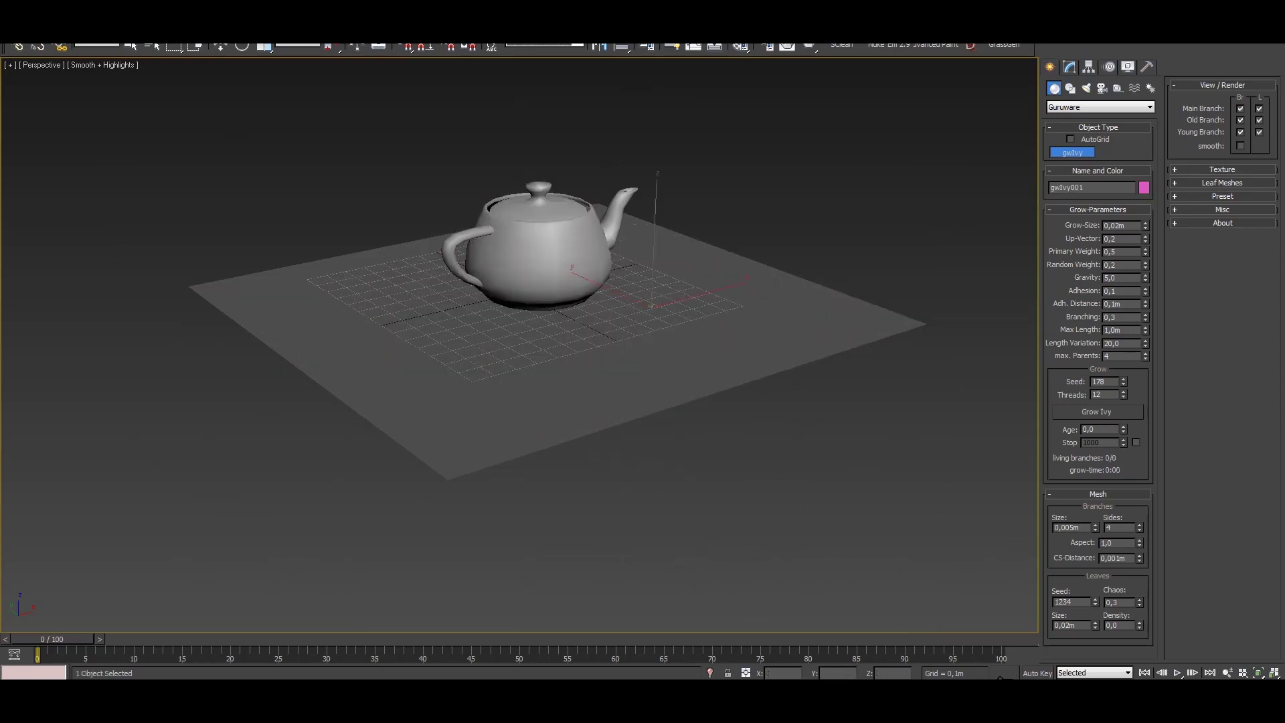
Set the branching of a fresh ivy beside the teapot to 0.1, grow it, and stop the growth.
left_click(1122, 316)
type("1")
key("Return")
left_click(1096, 412)
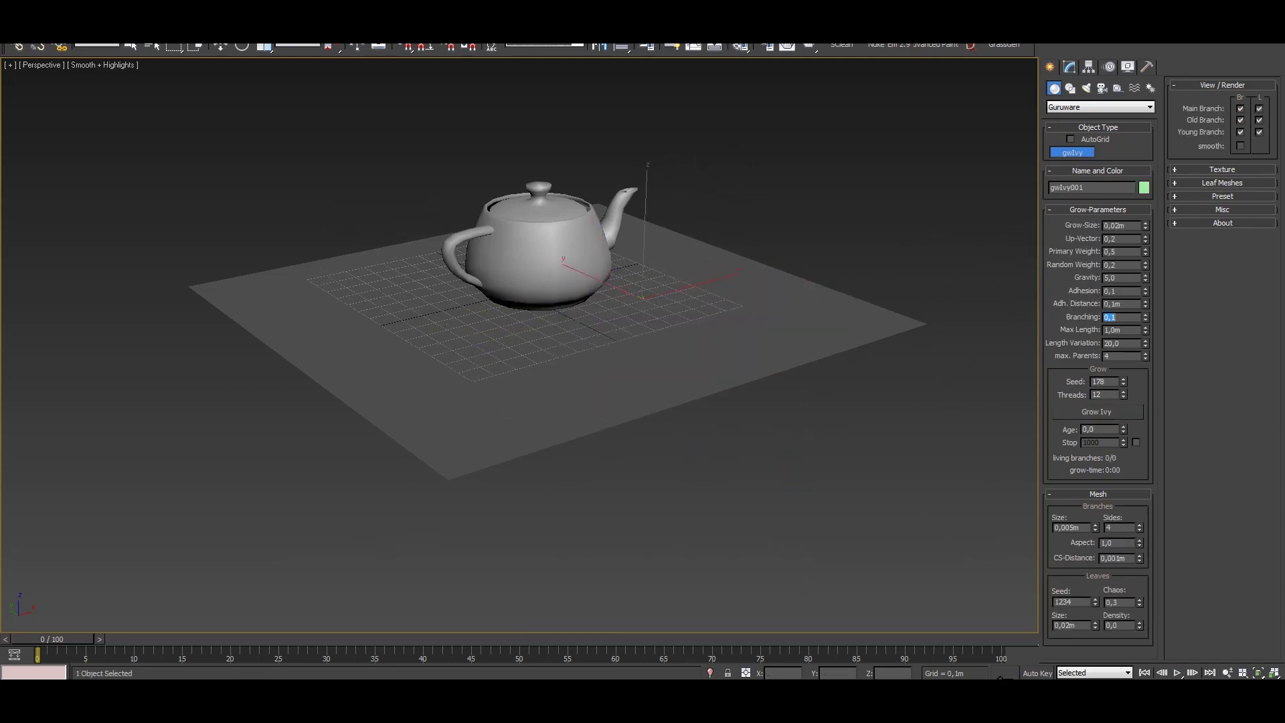
left_click(1096, 412)
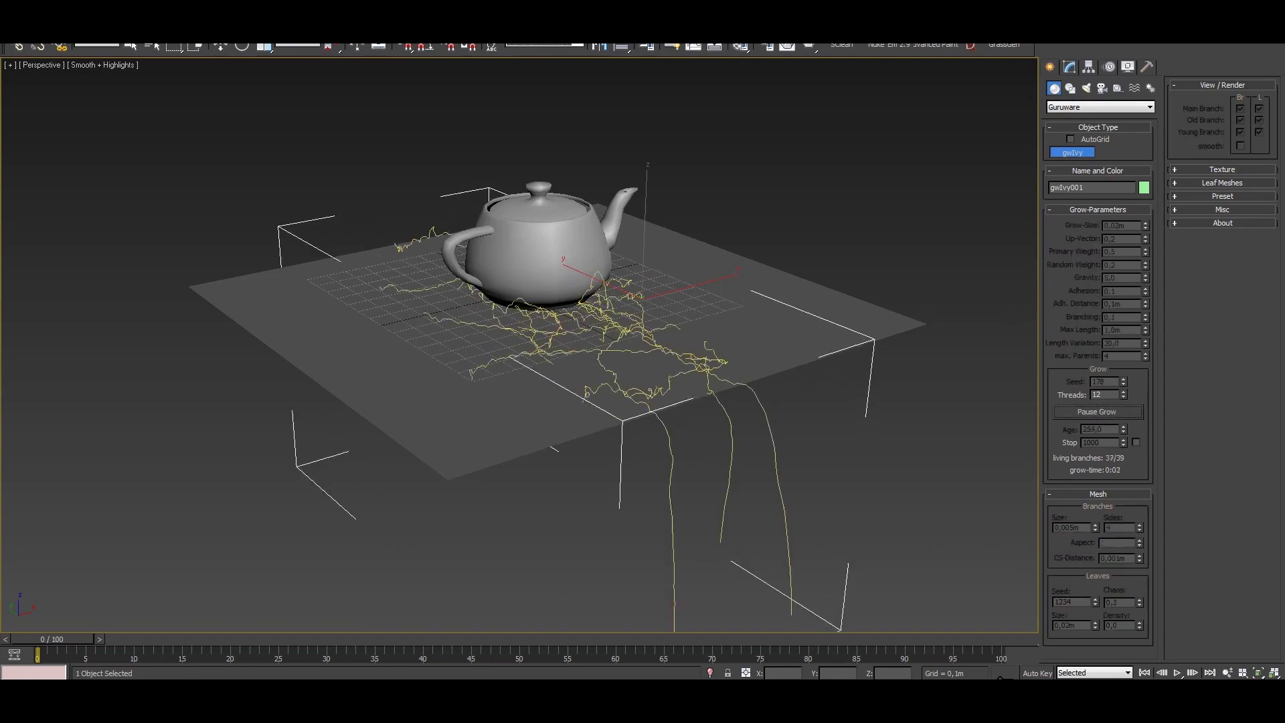
left_click(1096, 412)
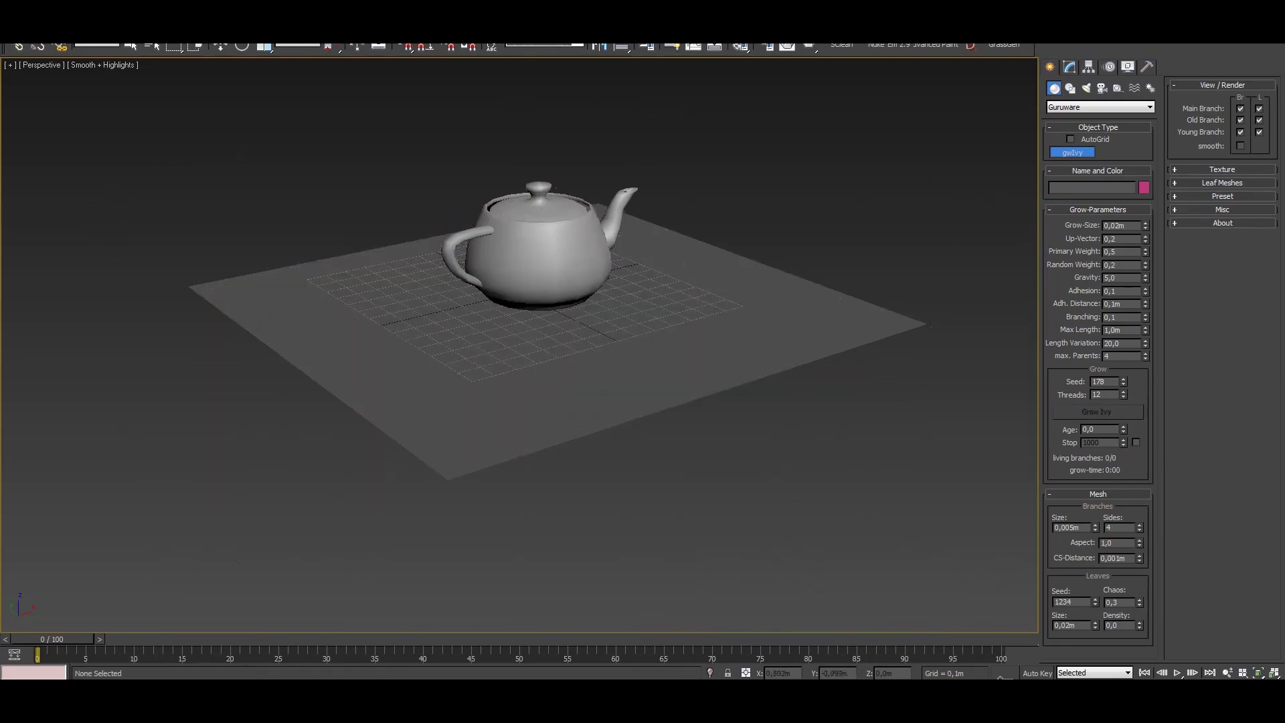
Set a new ivy's gravity to 1 and up-vector to 0.4, and grow it beside the teapot.
left_click(1112, 277)
type("1")
key("Return")
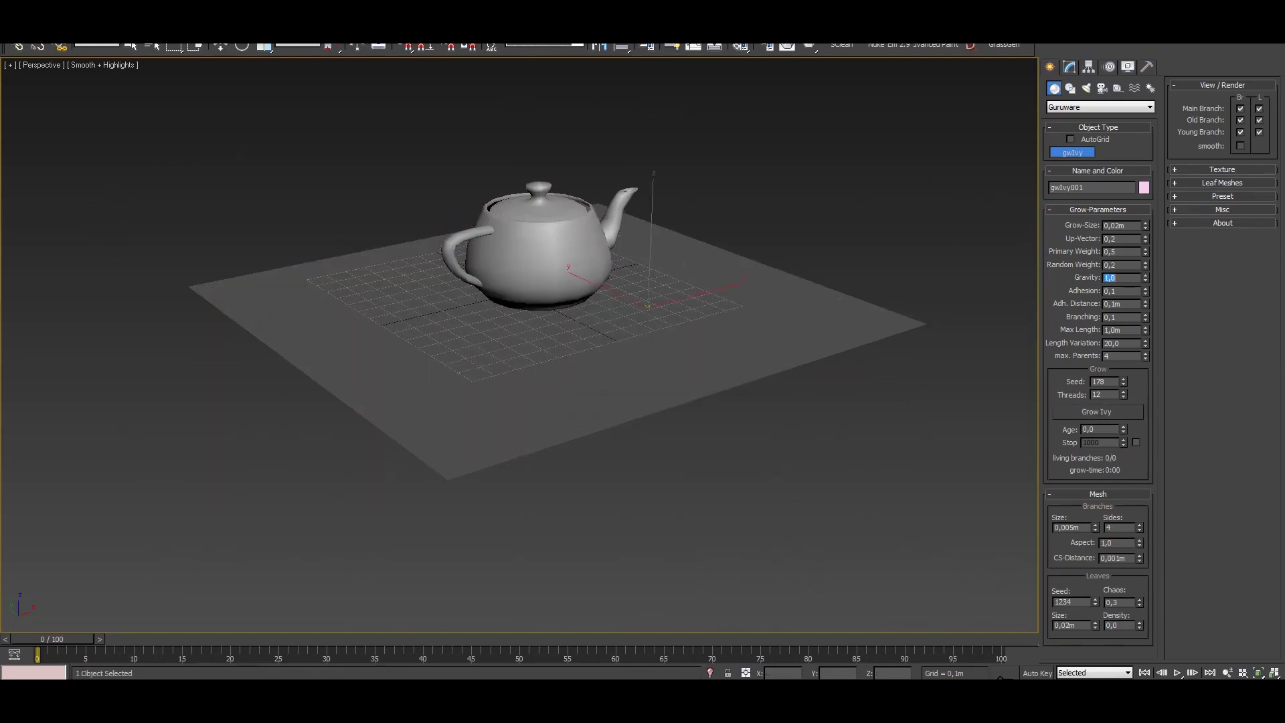
left_click(1121, 238)
type("0")
left_click(1096, 411)
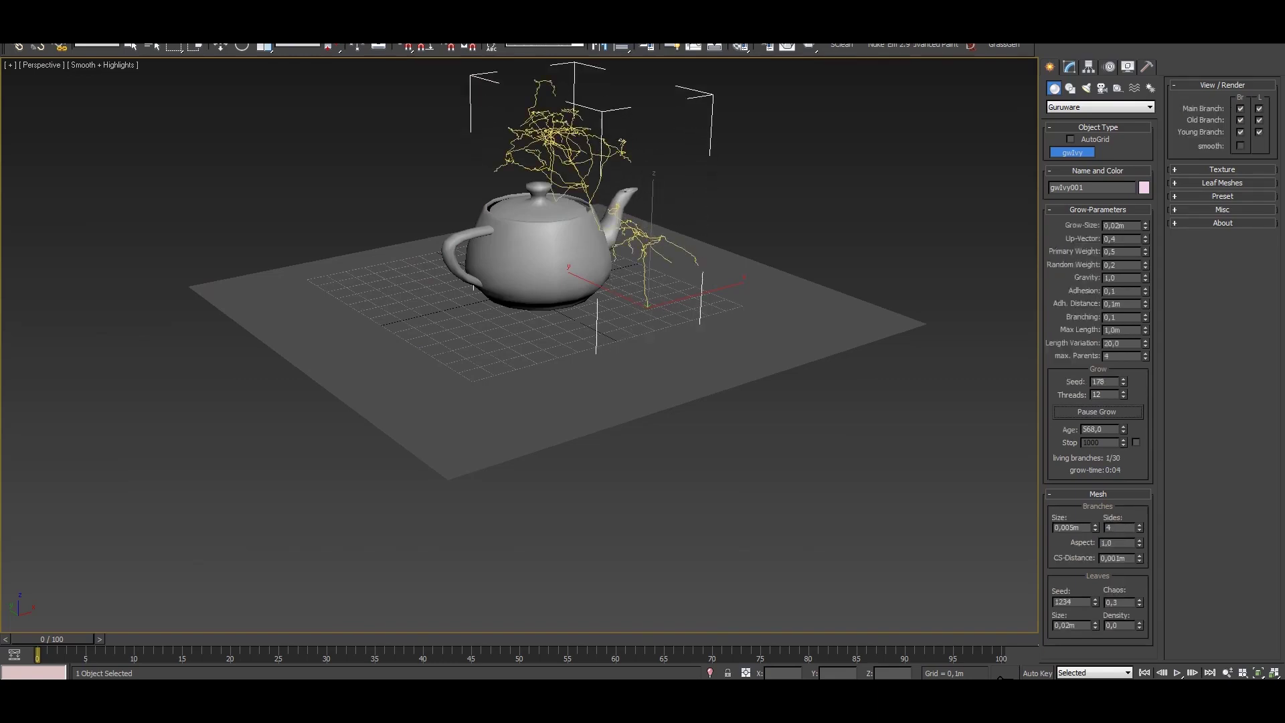
Replace the ivy with a new one of 5 m max length, grow it upward into a tree shape, and stop the growth.
middle_click_drag(603, 402, 810, 401, "alt")
key("Delete")
left_click(632, 363)
double_click(1122, 330)
type("5")
left_click(1096, 412)
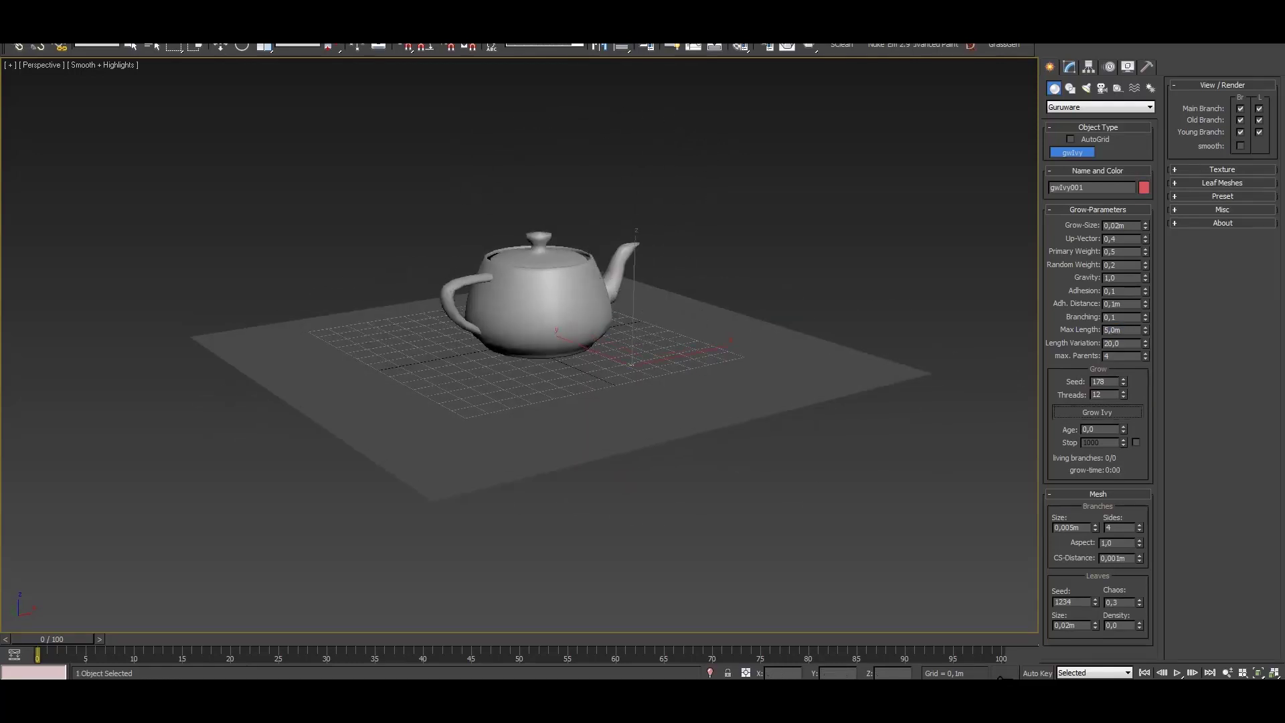
scroll(519, 402, "down", 3)
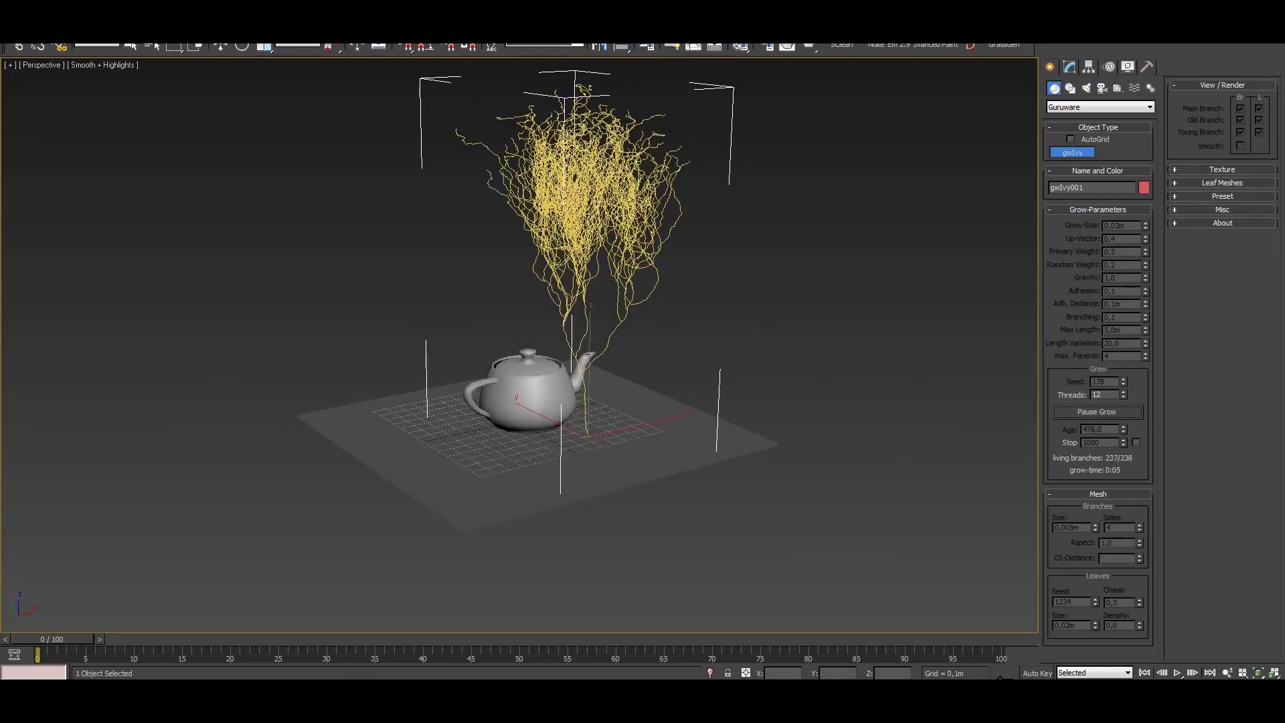
left_click(1096, 412)
scroll(535, 301, "up", 2)
scroll(536, 334, "up", 5)
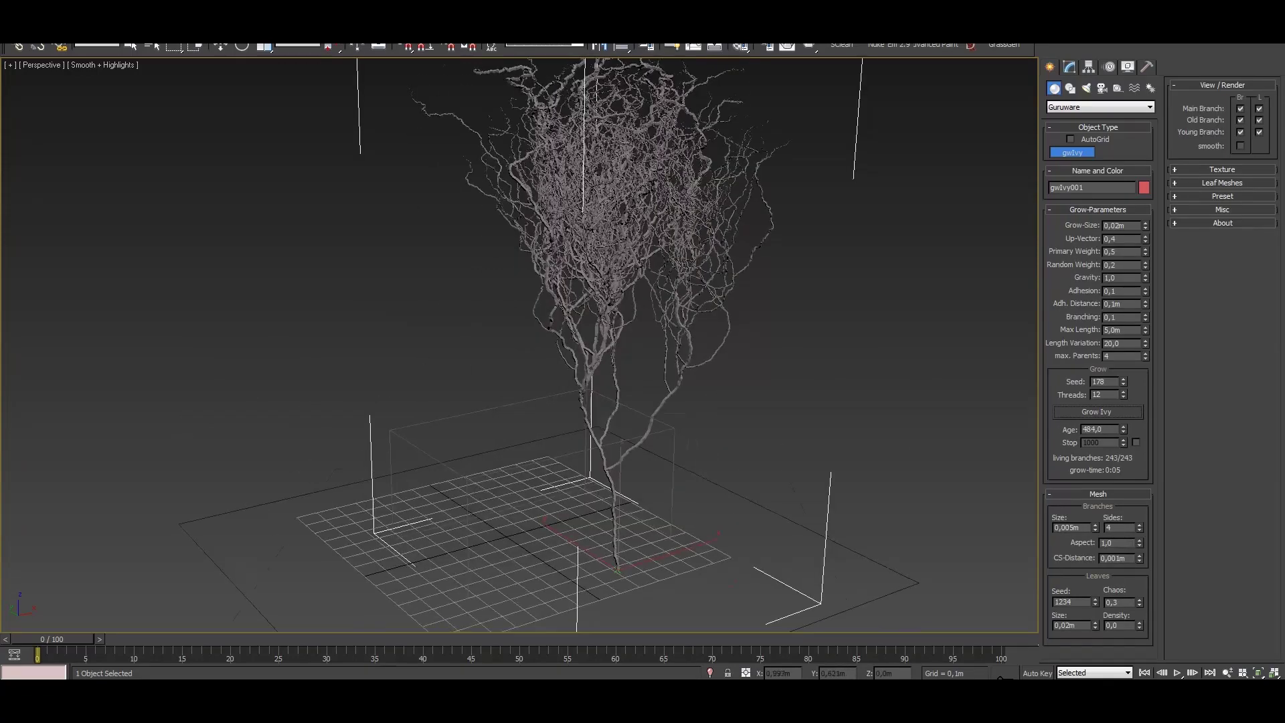
scroll(536, 335, "down", 4)
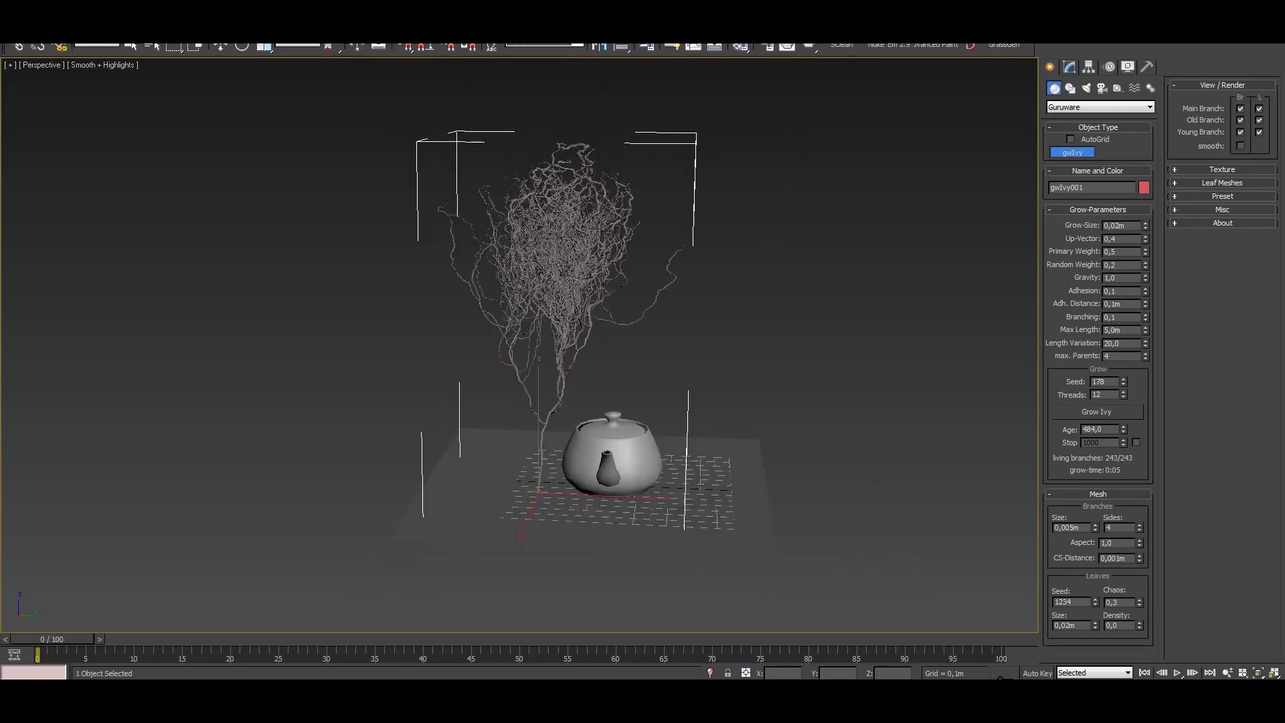
Set the tree-shaped ivy's leaf density to 1 and leaf size to 0.05 m.
type("1")
key("Return")
middle_click_drag(603, 334, 509, 343, "alt")
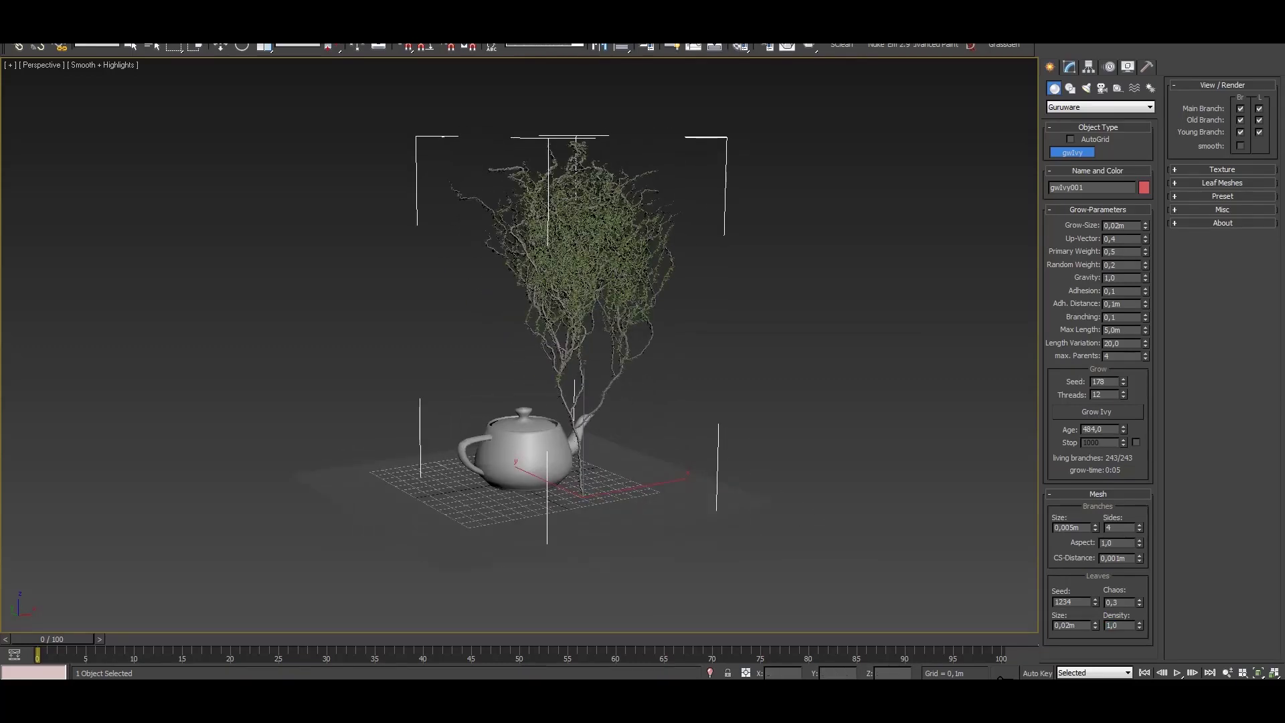
key("BackSpace")
type("5")
key("Return")
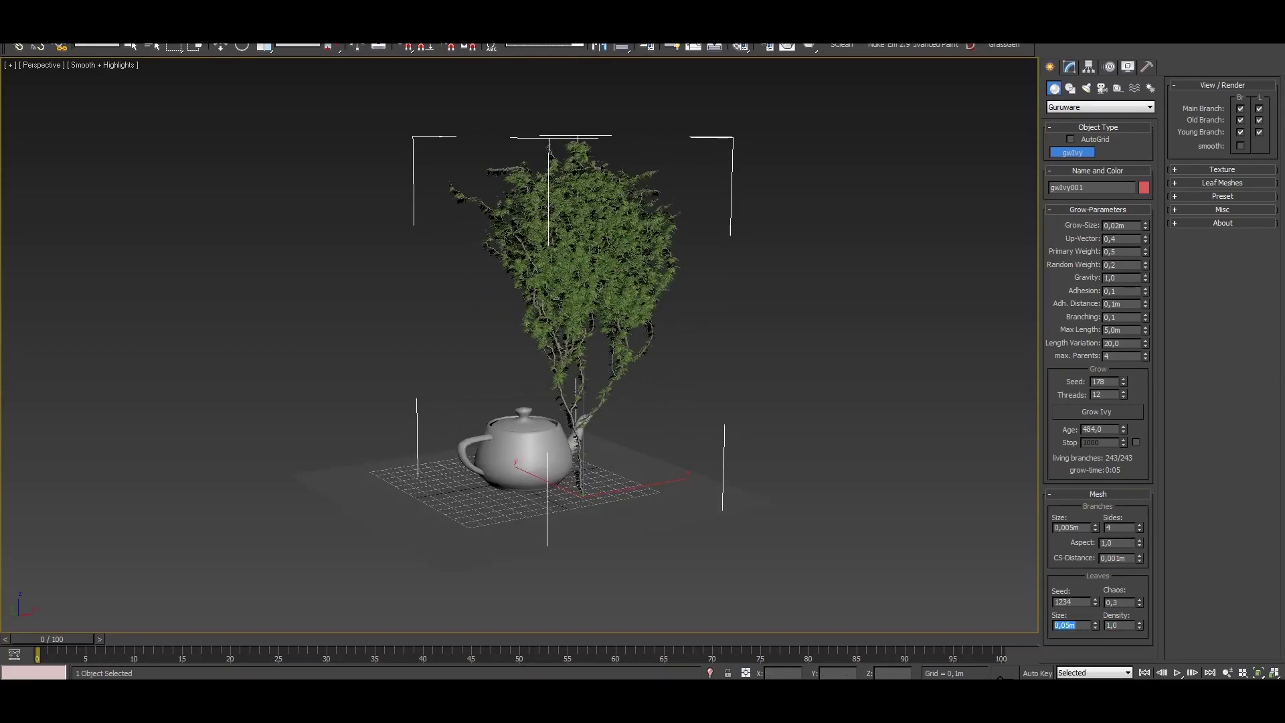
Return to the viaduct scene and move the new ivy's origin to the throne at the bridge crossing.
type("q")
middle_click_drag(522, 334, 757, 342, "alt")
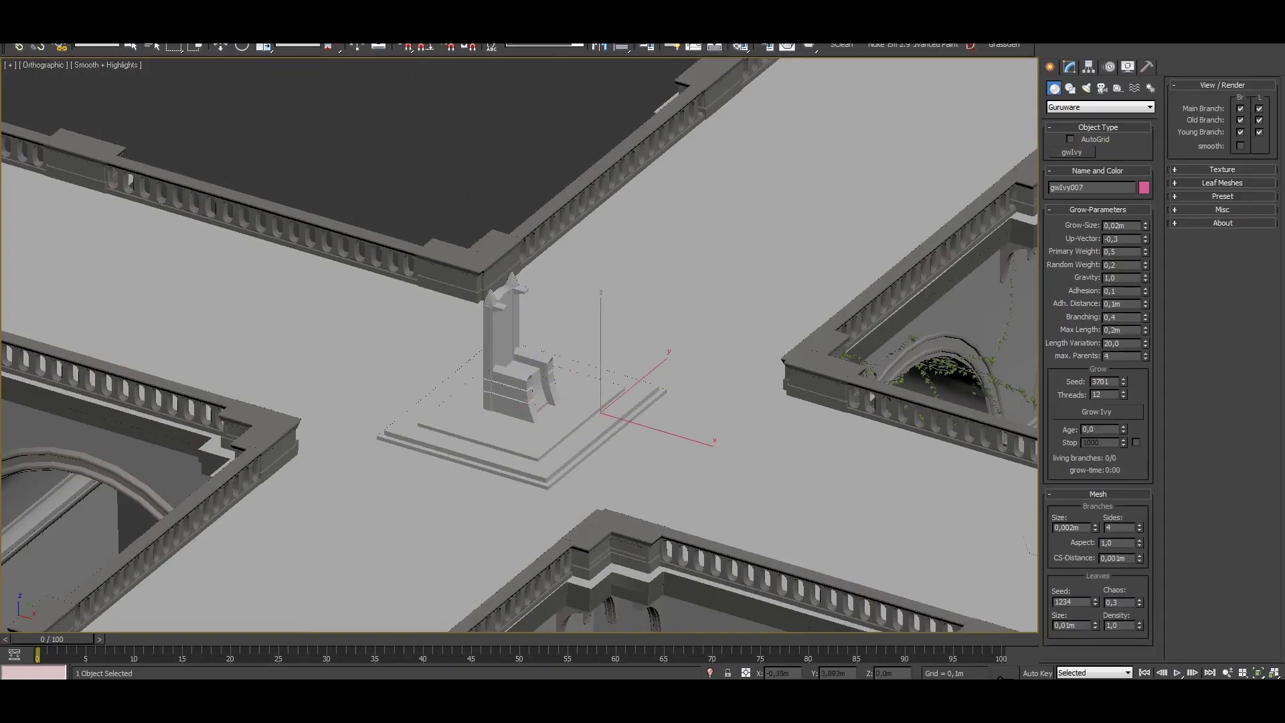
key("w")
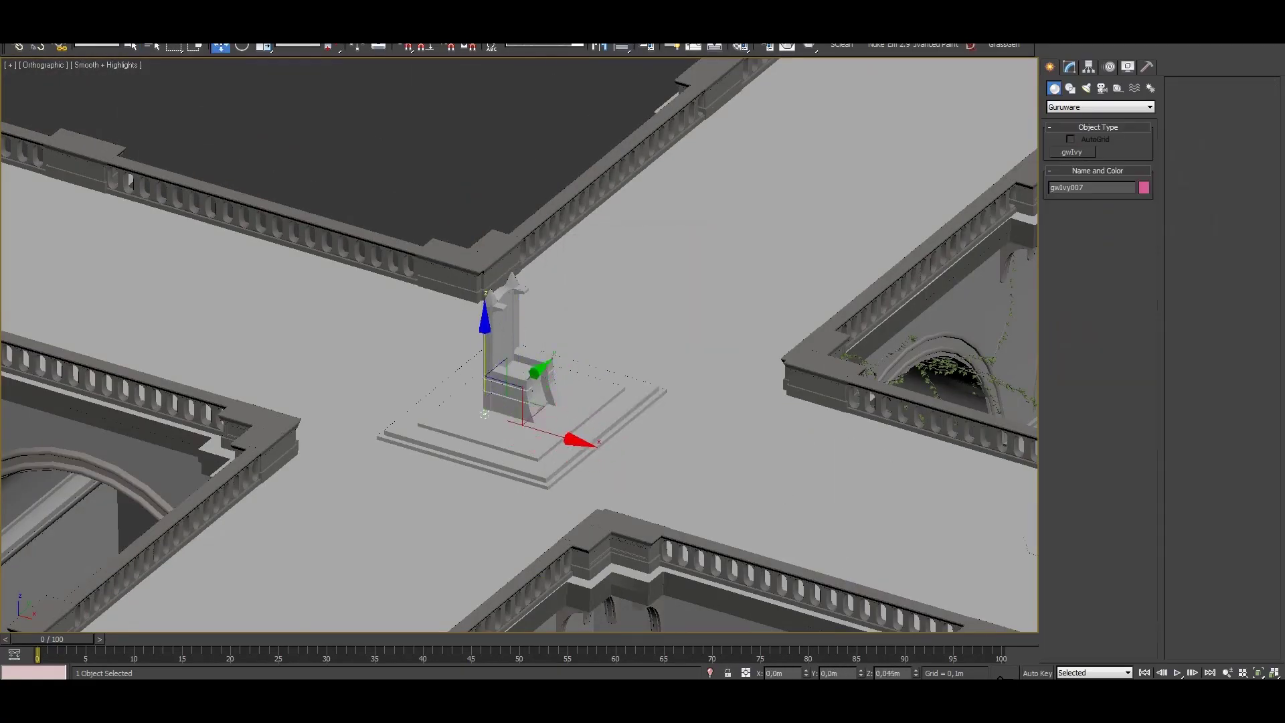
scroll(516, 368, "down", 2)
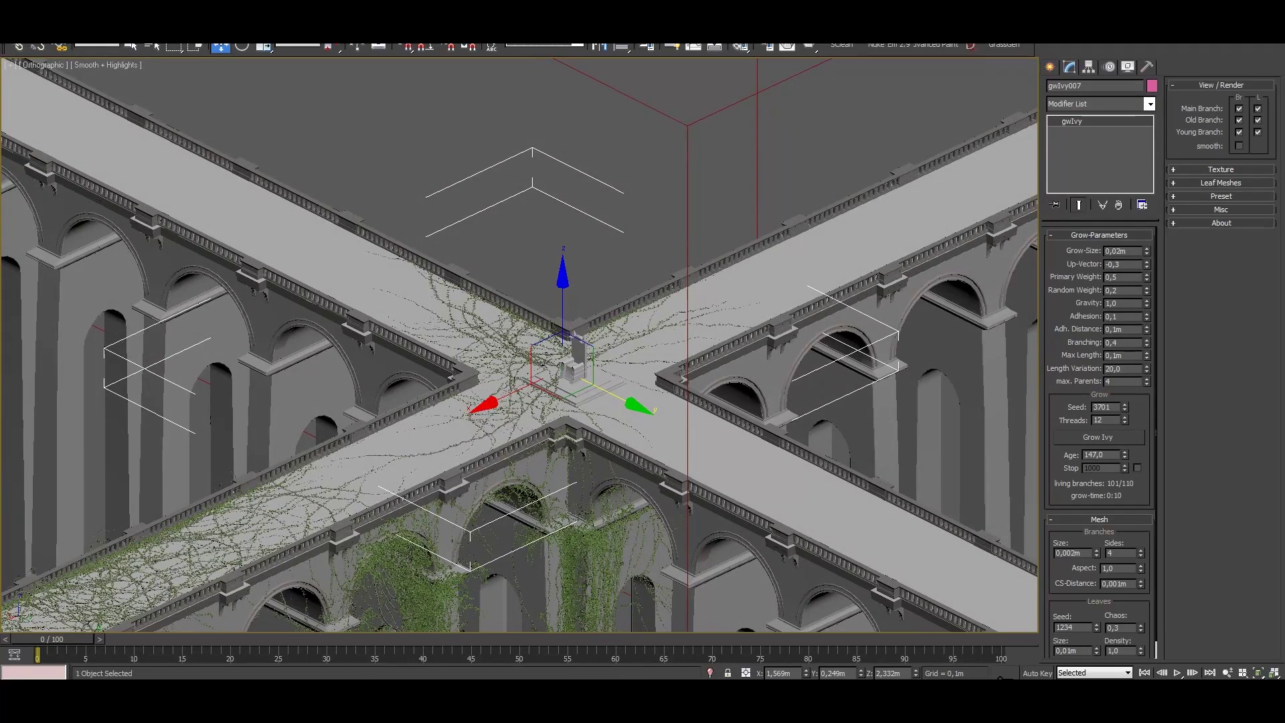
Grow the crossing's ivy over the bridge deck with up-vector -0.1 and seed 3592, then stop the growth.
left_click(1099, 438)
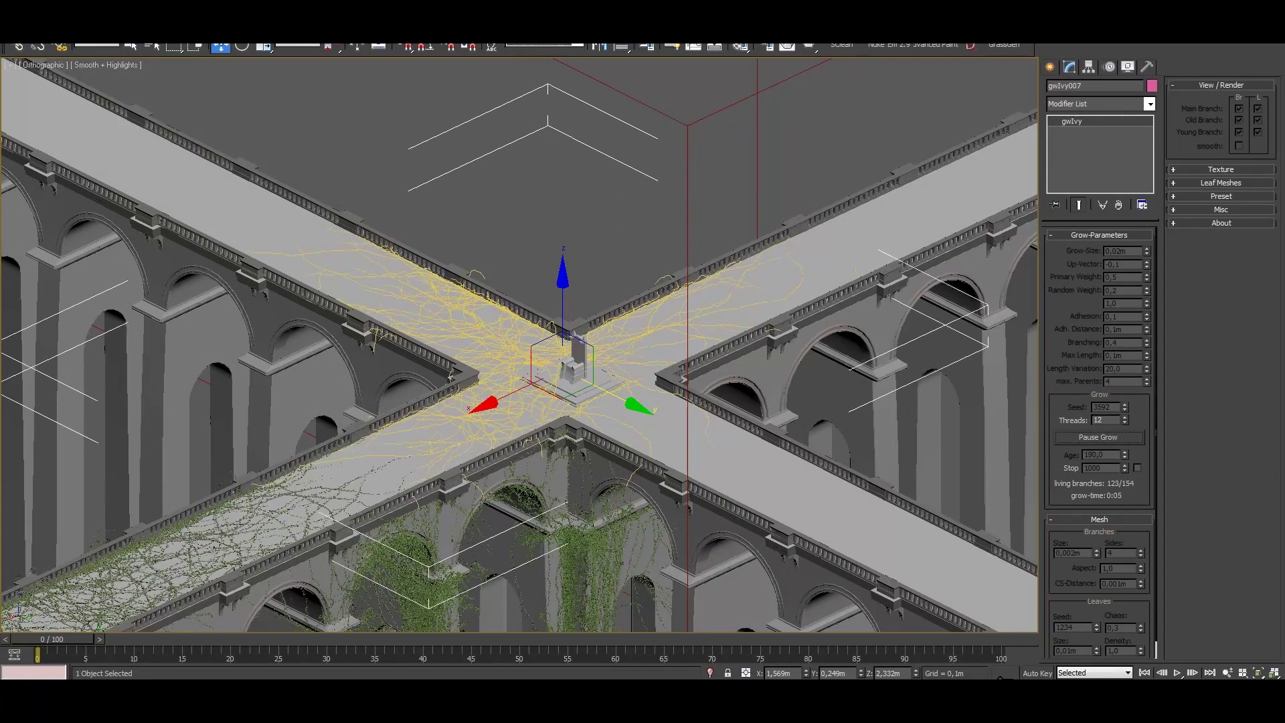
left_click(1099, 437)
middle_click_drag(603, 362, 415, 288, "alt")
middle_click_drag(519, 345, 401, 301, "alt")
Place a new ivy on the bridge's outer balustrade past the crossing and grow it with up-vector -0.2 and max length 0.2 m.
key("alt+a")
key("Return")
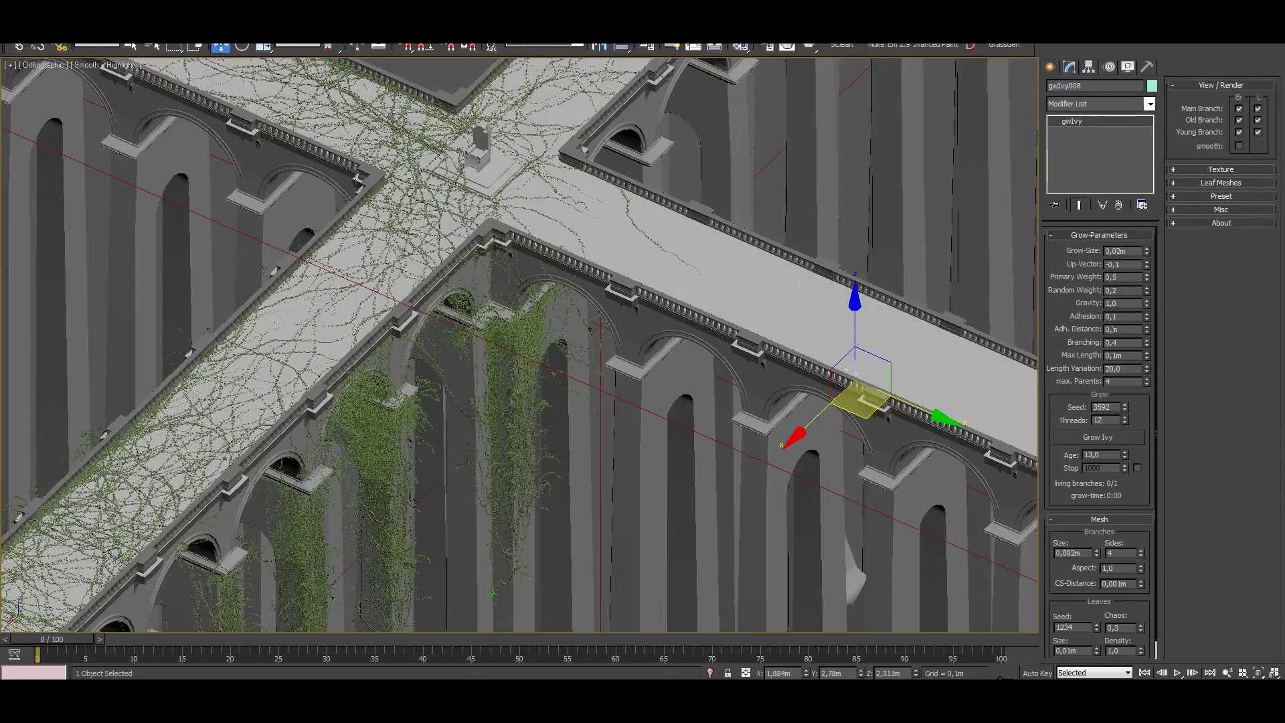
middle_click_drag(603, 348, 691, 372, "alt")
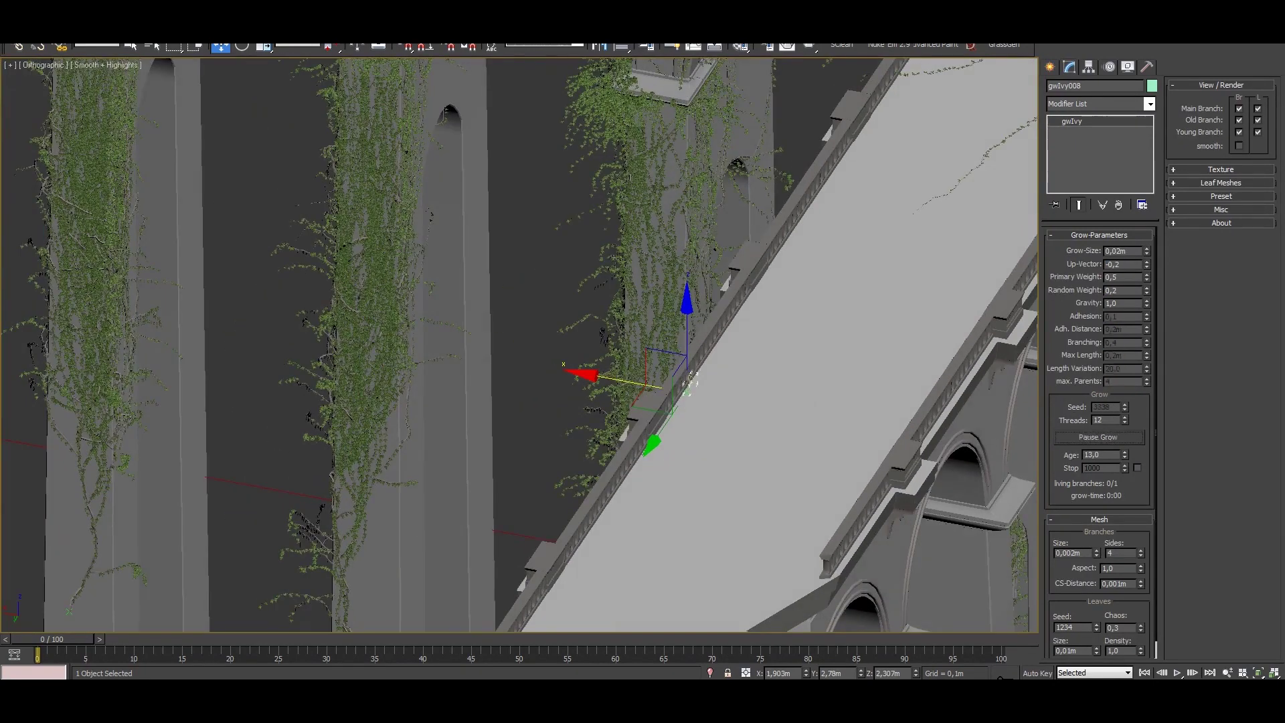
Create another ivy, align it to the bridge geometry, move it down onto the pier ledge between two arches, and set up-vector 0.2 and branching 0.8.
left_click(1049, 66)
scroll(690, 381, "down", 6)
middle_click_drag(729, 381, 803, 348, "alt")
scroll(803, 348, "up", 5)
left_click(1069, 67)
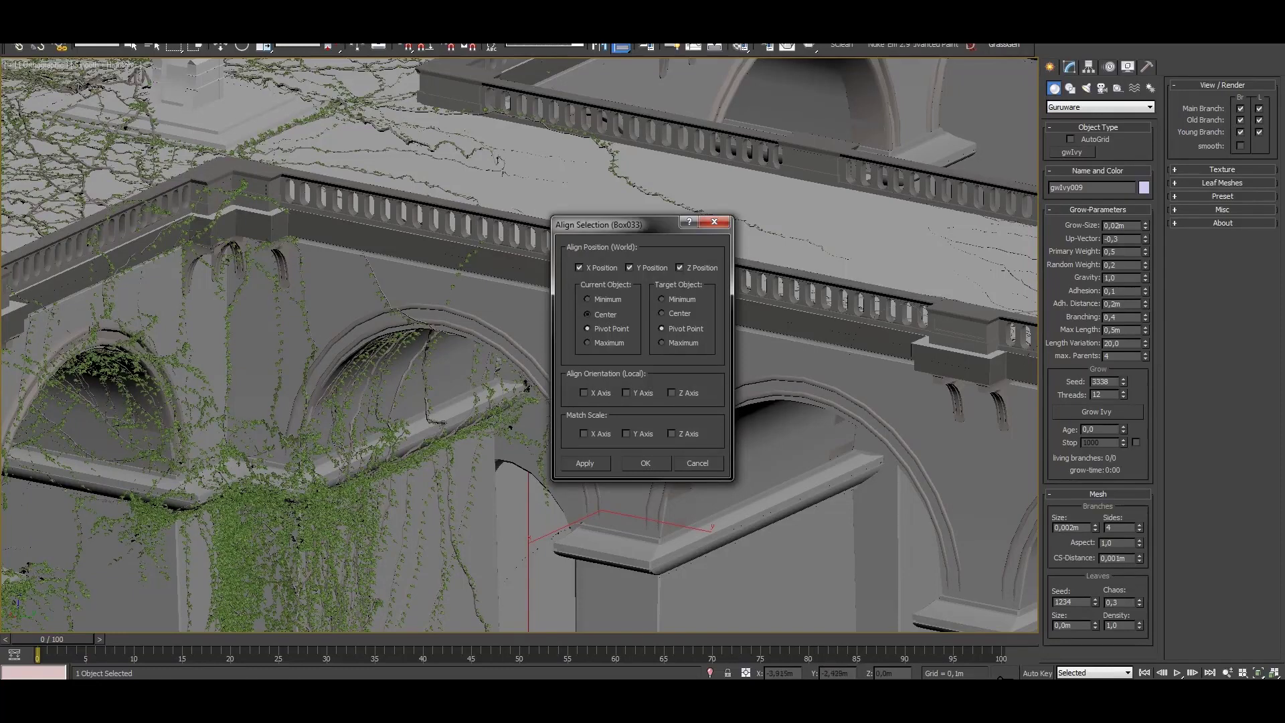
left_click(646, 463)
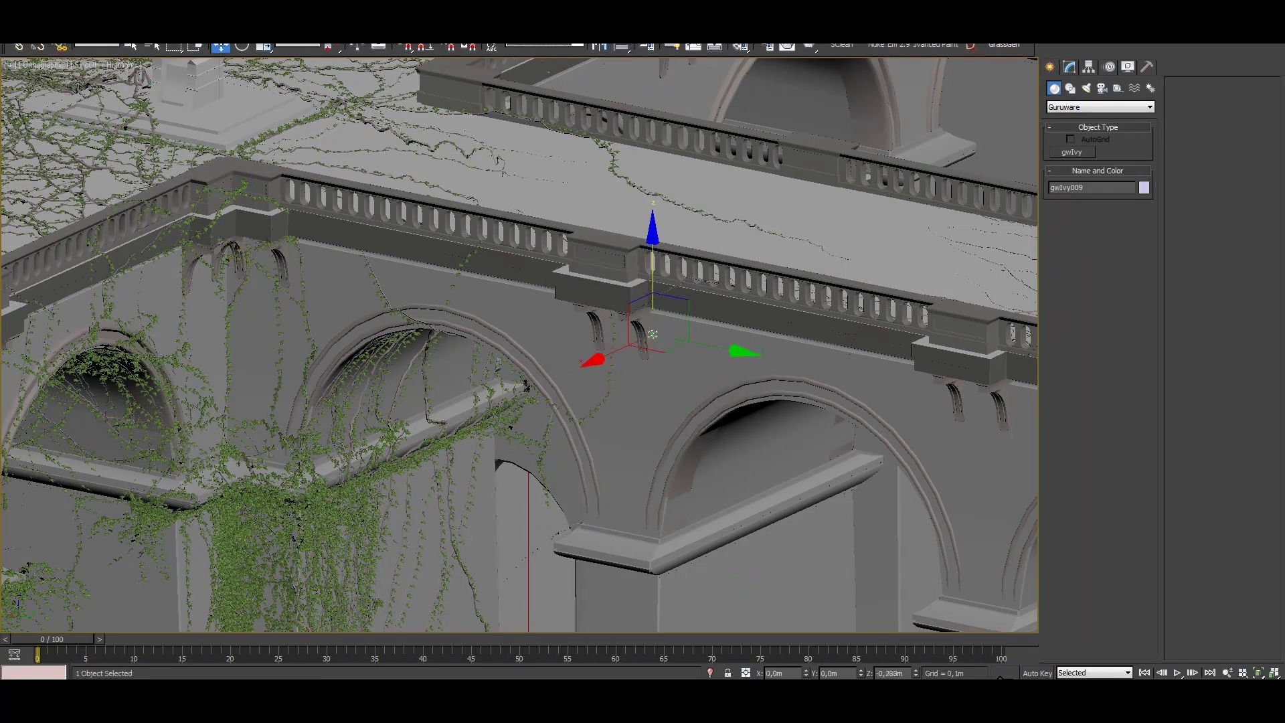
left_click_drag(652, 333, 652, 539)
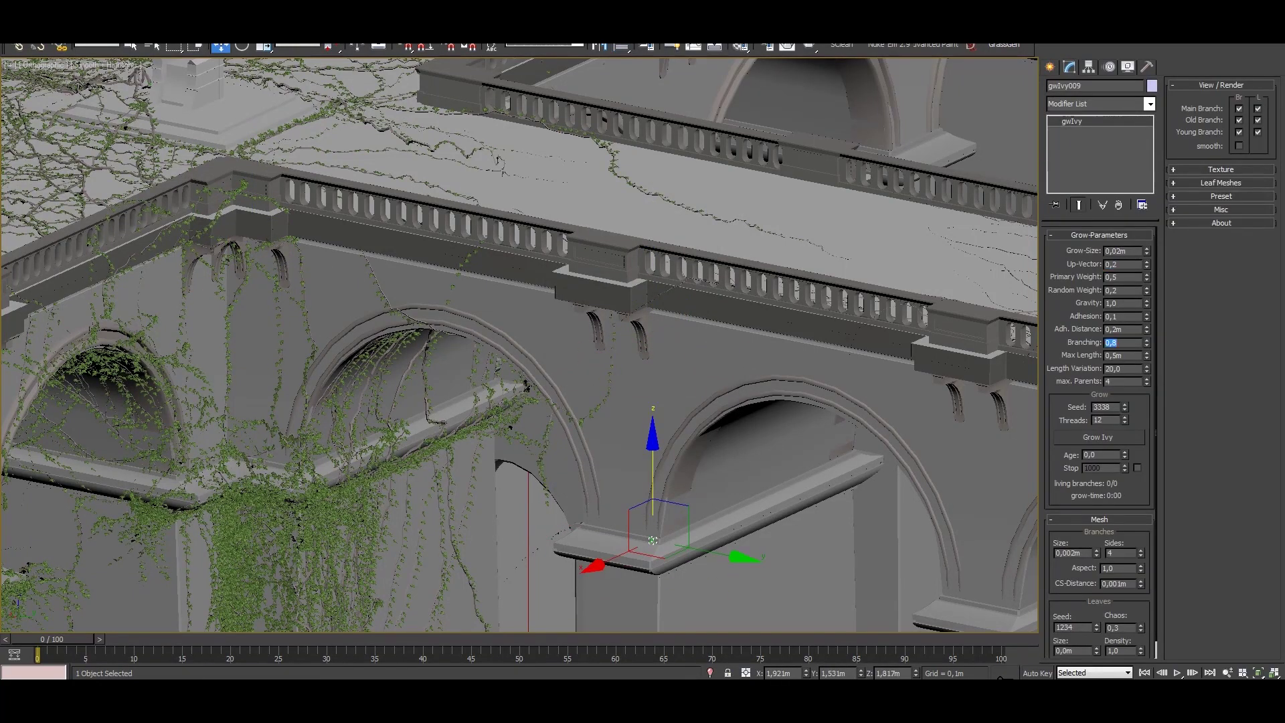
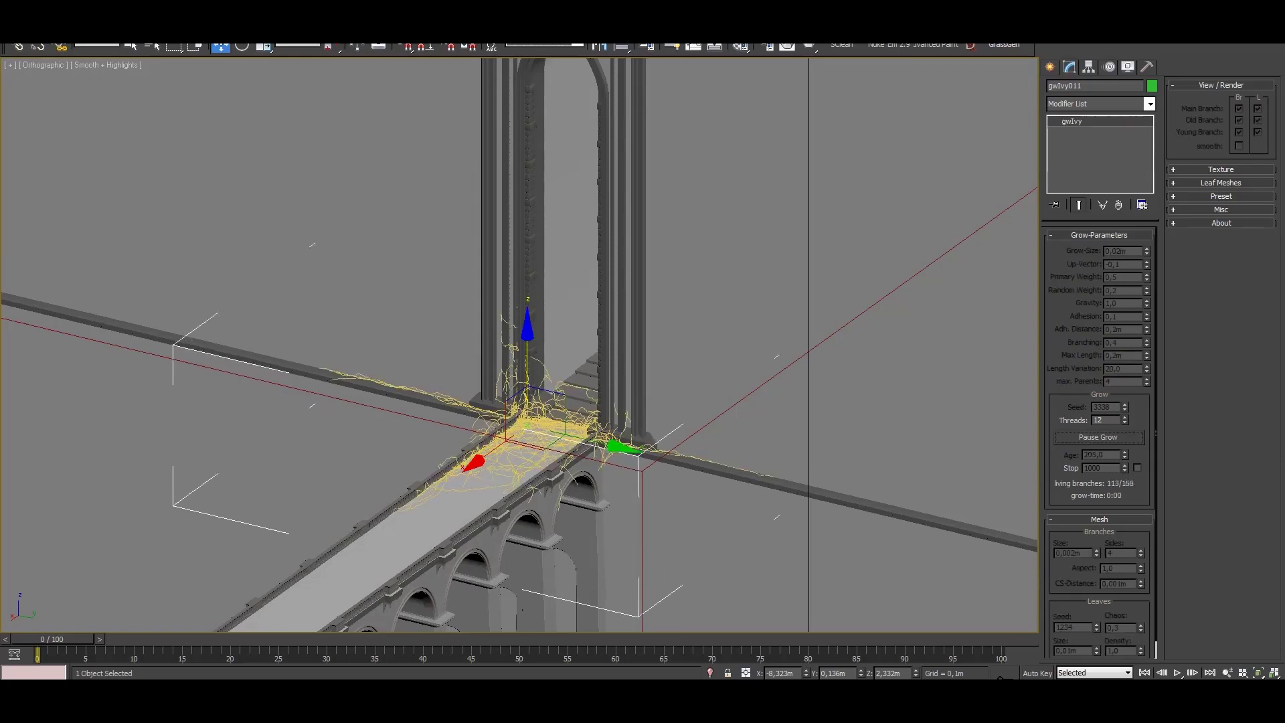
Move the new ivy's origin beside the tower arch at the bridge's end, with up-vector 0.2 and branching 0.45.
key("w")
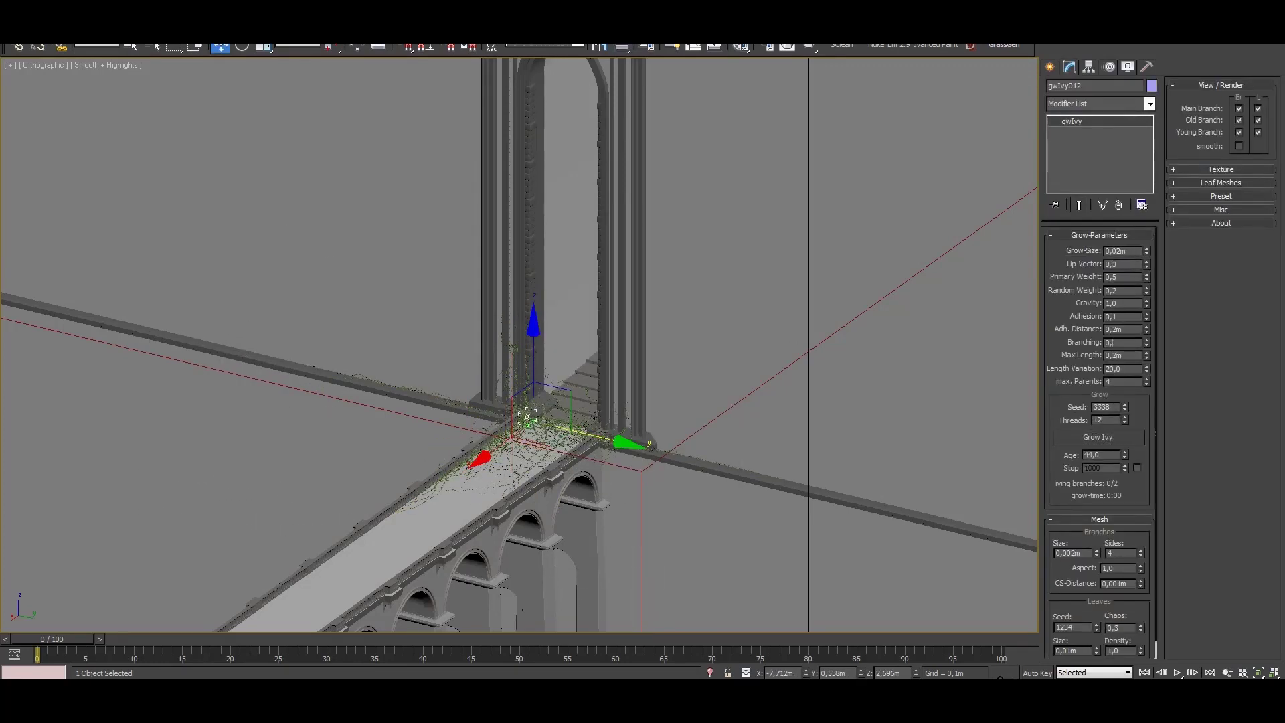
left_click_drag(527, 415, 485, 405)
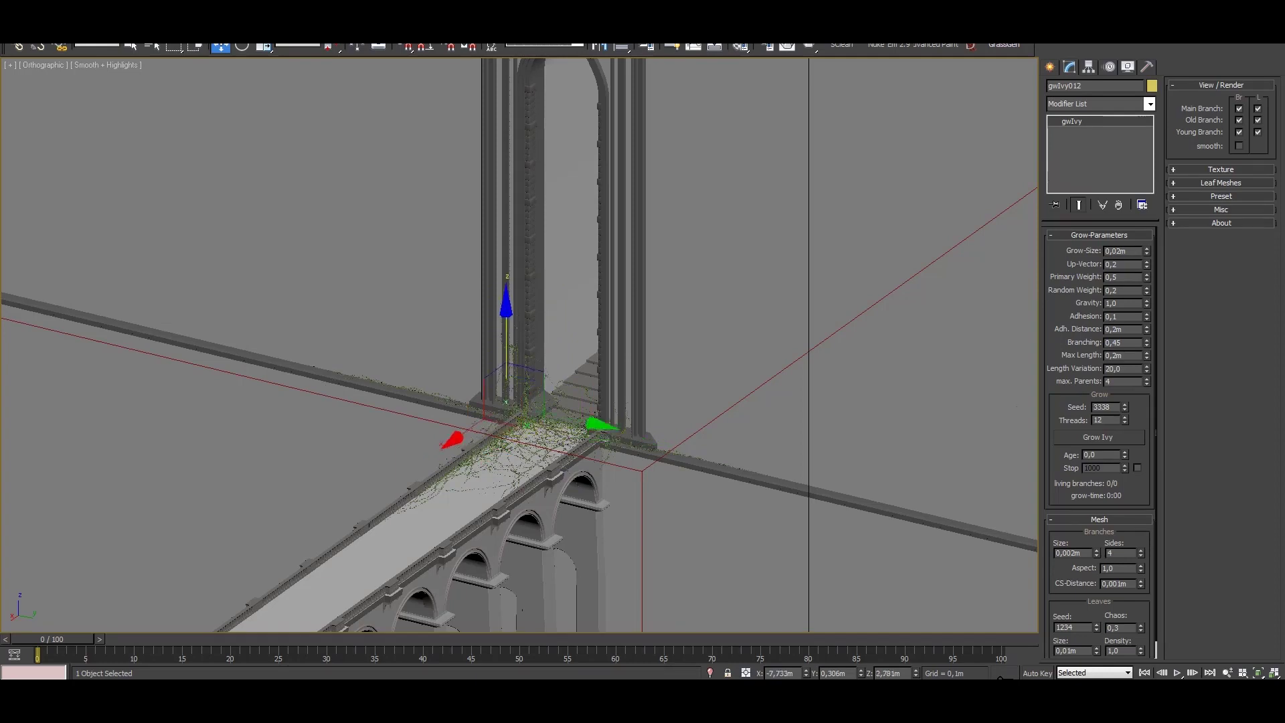
scroll(503, 395, "up", 5)
middle_click_drag(639, 517, 555, 504, "alt")
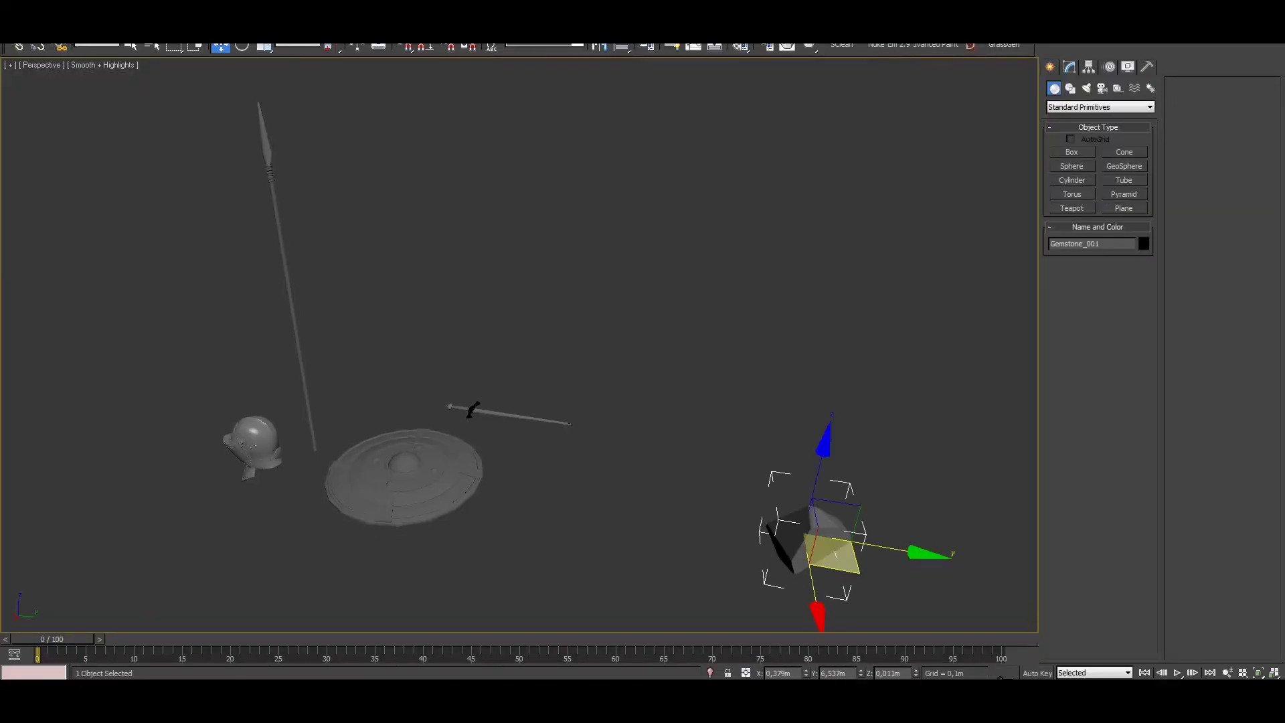
Inspect the gemstone and the spear's wrapped shaft up close with edged faces displayed.
key("z")
key("F4")
key("q")
middle_click_drag(602, 402, 656, 415, "alt")
scroll(519, 334, "down", 5)
middle_click_drag(469, 334, 656, 362, "alt")
left_click(622, 317)
left_click(499, 291)
key("z")
middle_click_drag(519, 335, 602, 268, "alt")
key("ctrl+d")
scroll(469, 335, "up", 15)
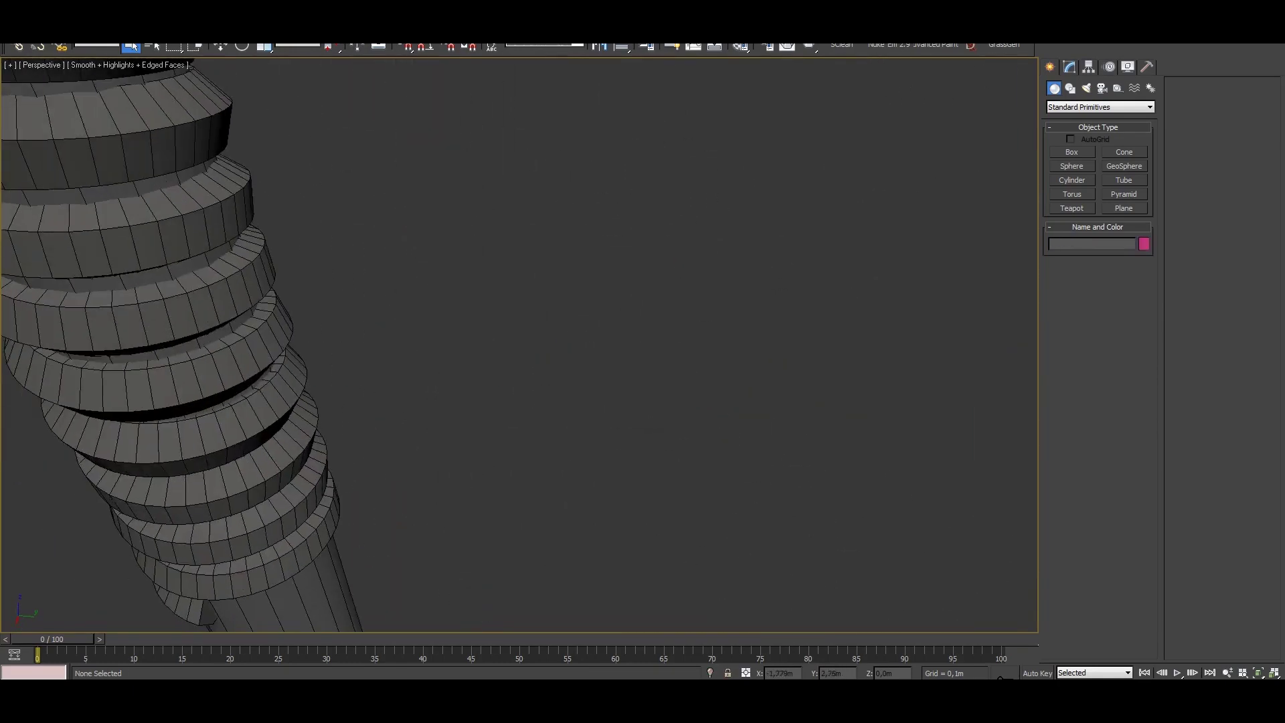
Inspect another prop up close, turn off edged faces, and view the whole set of props together.
scroll(480, 348, "down", 10)
scroll(480, 348, "down", 5)
middle_click_drag(509, 335, 375, 302, "alt")
left_click(606, 481)
key("z")
key("ctrl+d")
scroll(519, 345, "down", 5)
key("F4")
scroll(509, 361, "down", 5)
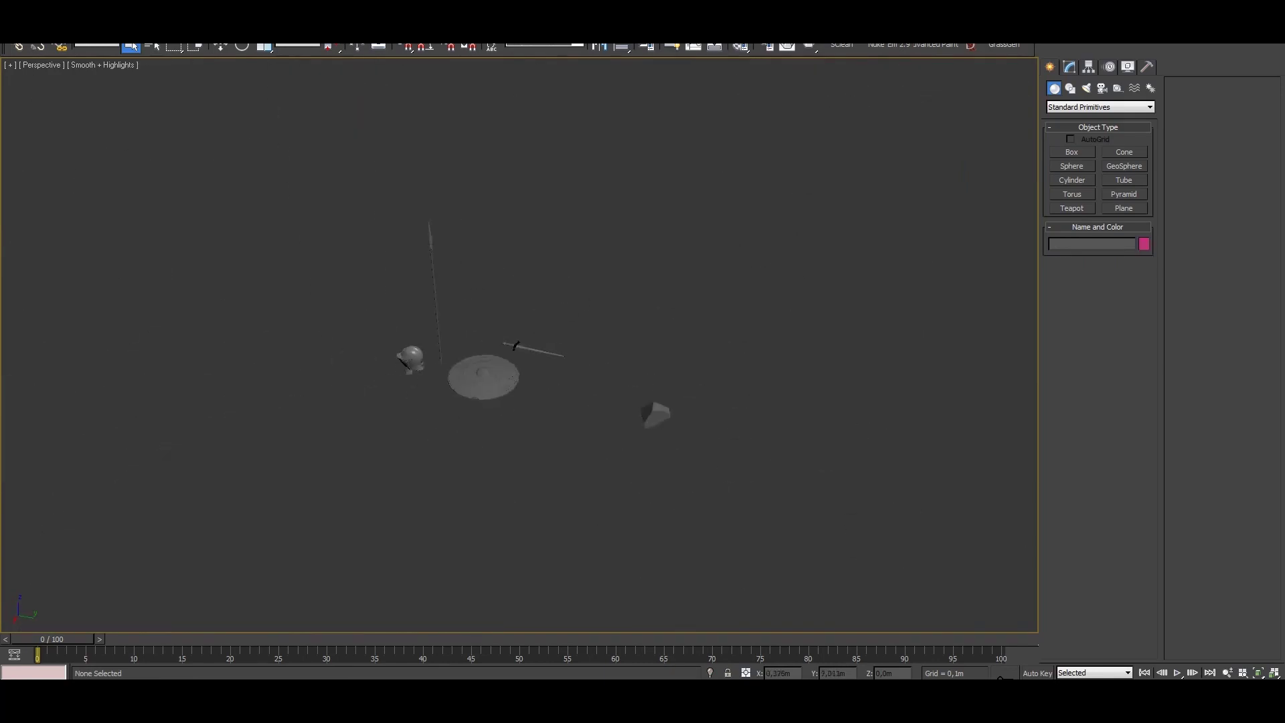
scroll(717, 415, "up", 6)
scroll(488, 404, "down", 5)
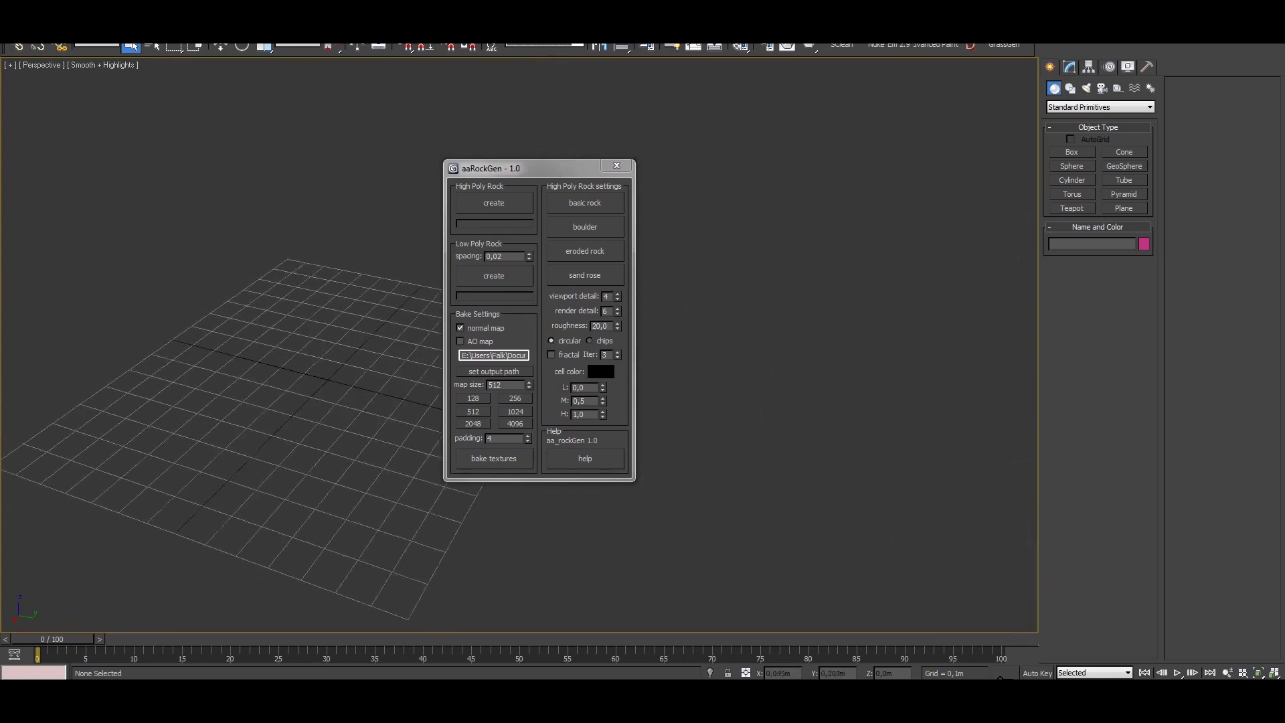
Generate a high-poly rock with aaRockGen and scale it up to about 2874 percent.
left_click_drag(508, 168, 855, 140)
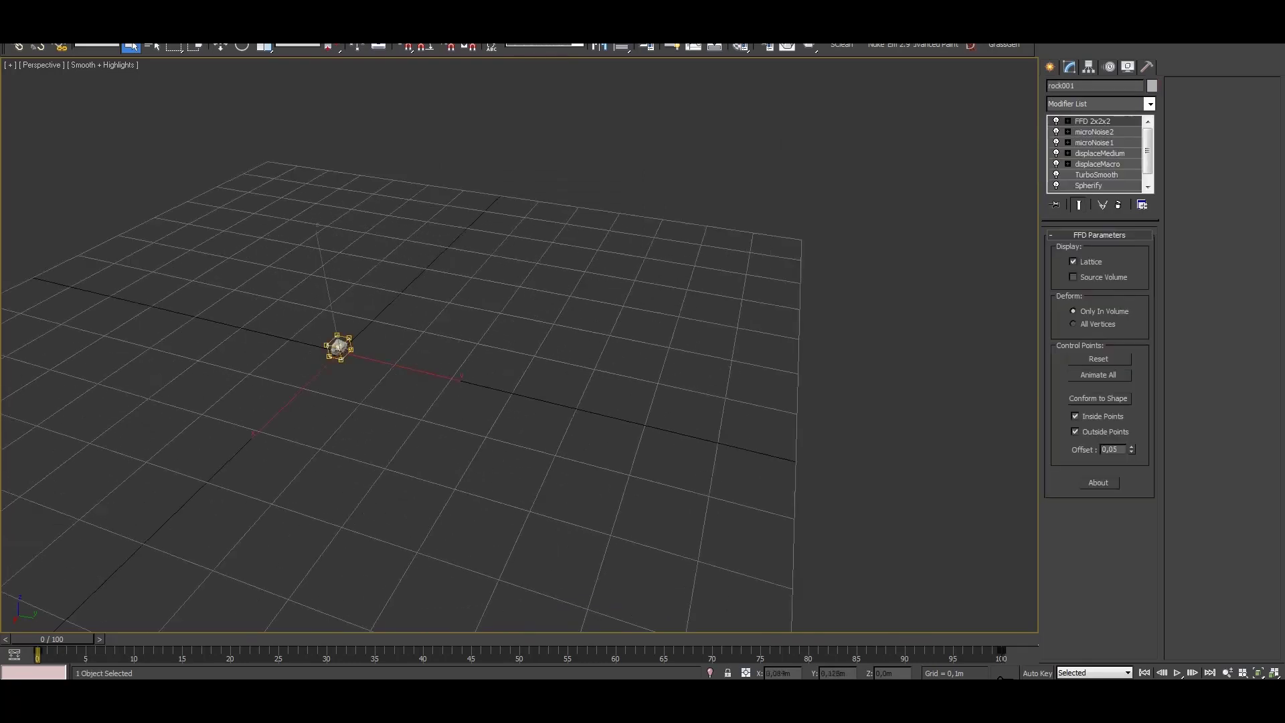
left_click_drag(348, 378, 415, 315)
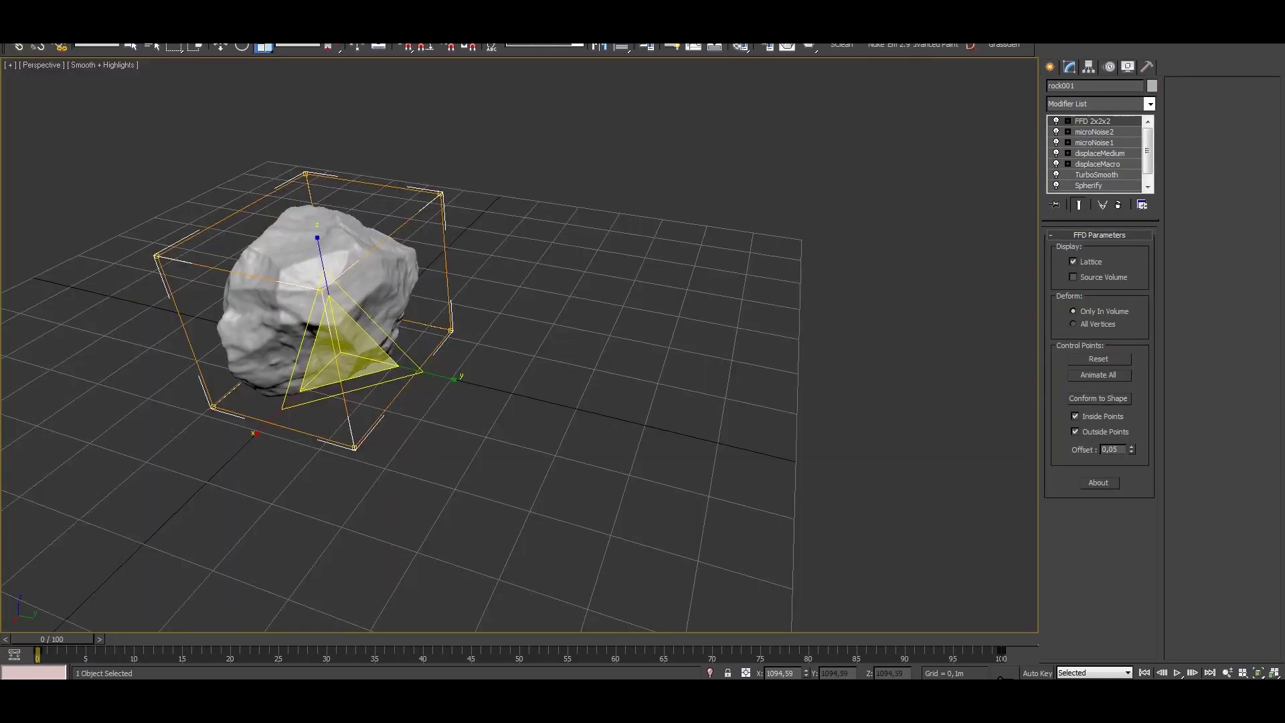
scroll(519, 345, "up", 3)
scroll(519, 345, "down", 10)
key("g")
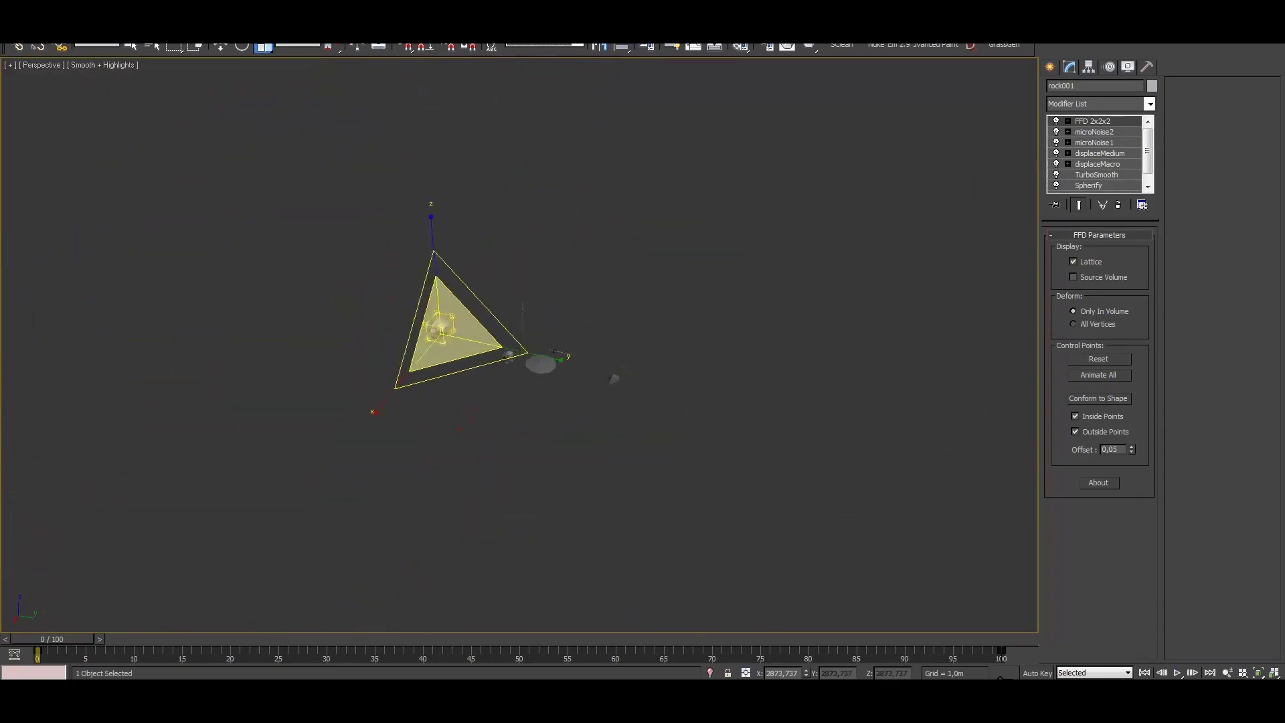
Move the rock between the shield and the gemstone and set its TurboSmooth iterations to 6.
key("w")
left_click_drag(298, 295, 602, 344)
scroll(536, 302, "up", 5)
scroll(535, 301, "down", 2)
scroll(509, 301, "up", 4)
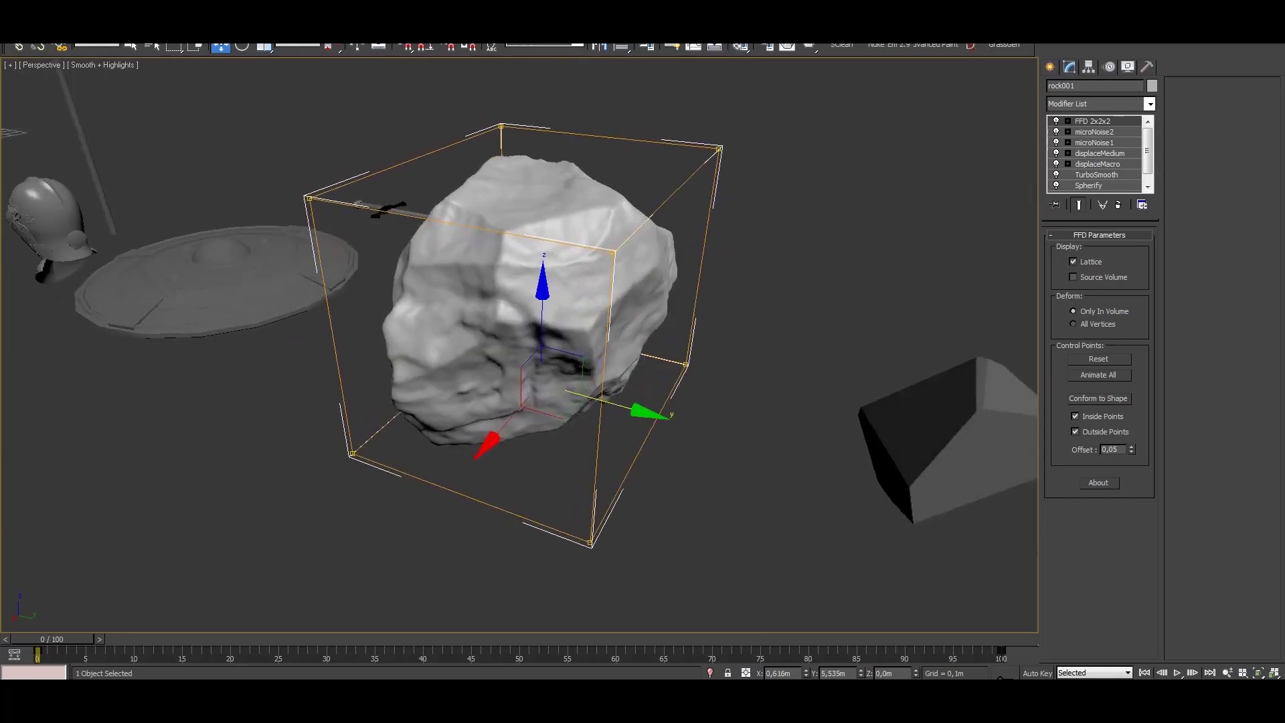
left_click(1096, 174)
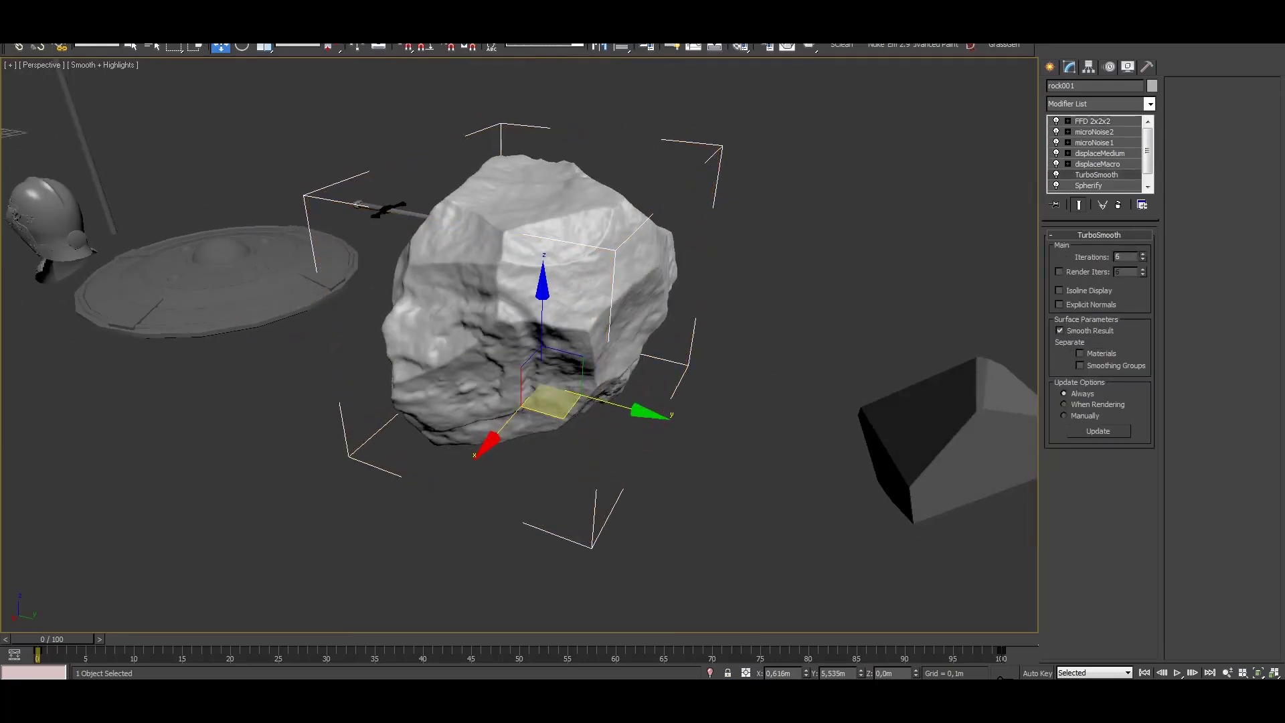
middle_click_drag(519, 335, 348, 335, "alt")
Add an FFD 3x3x3 modifier above the rock's existing FFD and reshape the rock by moving its control points.
left_click(1093, 120)
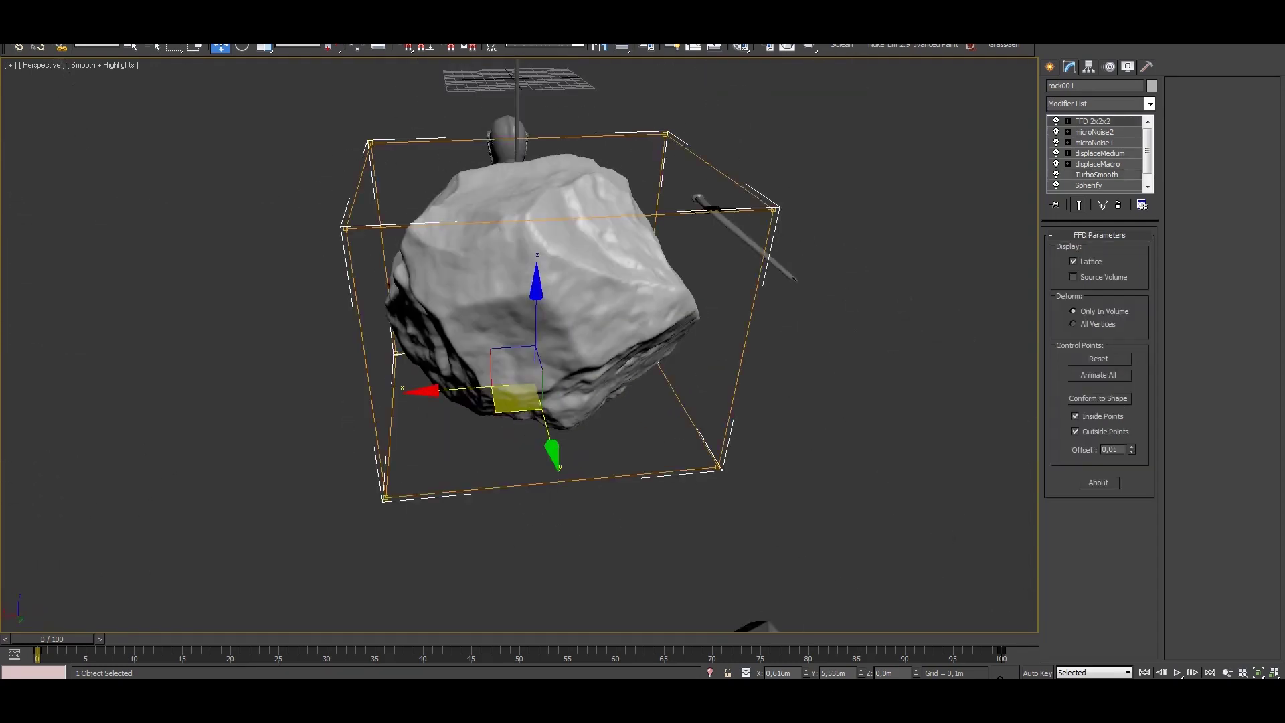
left_click(1149, 104)
type("ff")
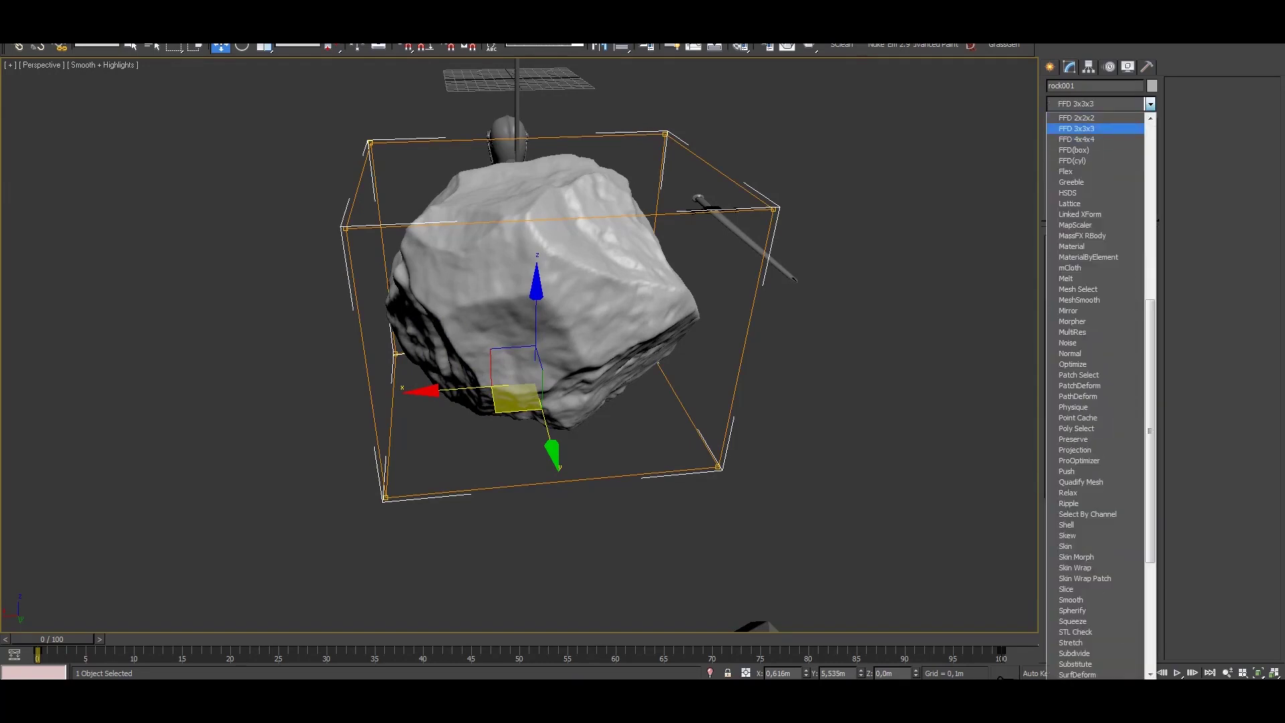
left_click(1076, 128)
middle_click_drag(468, 335, 335, 305, "alt")
left_click_drag(346, 197, 416, 256)
middle_click_drag(417, 257, 462, 268, "alt")
left_click_drag(473, 437, 509, 478)
left_click_drag(508, 418, 492, 370)
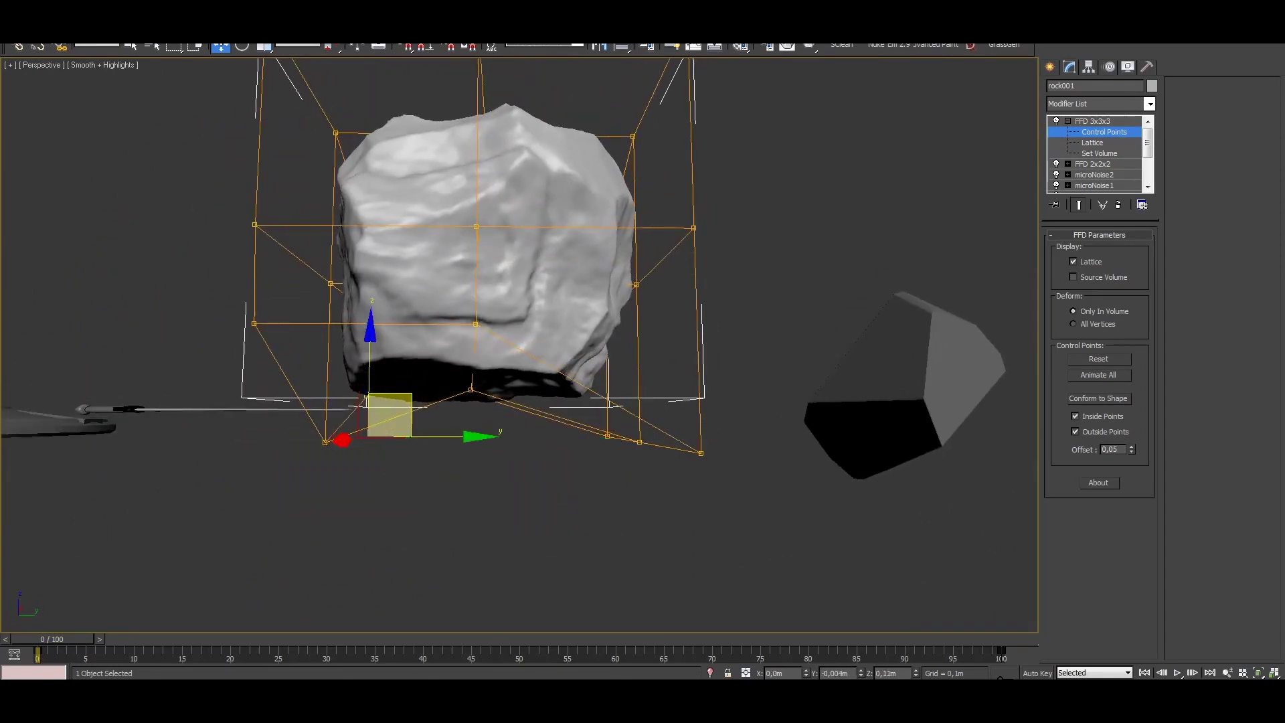
middle_click_drag(509, 348, 548, 335, "alt")
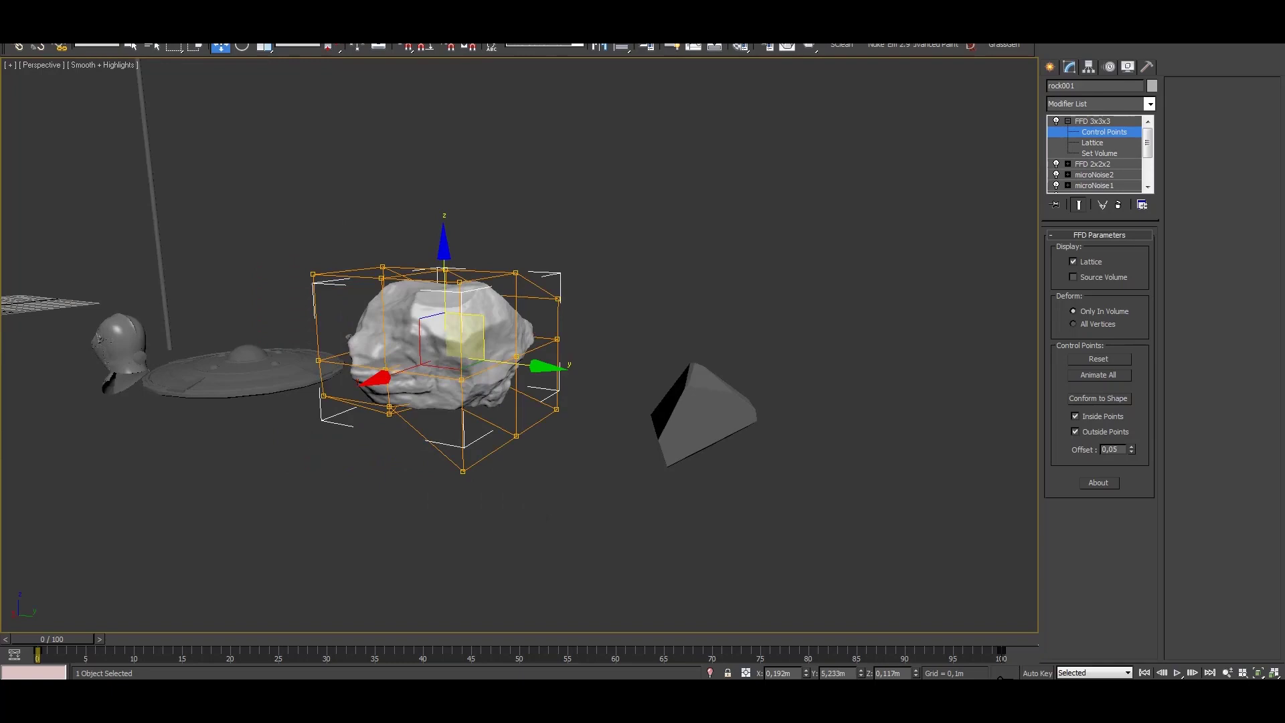
Collapse the rock's modifier stack into an editable mesh.
right_click(1091, 127)
left_click(1111, 267)
left_click(1147, 67)
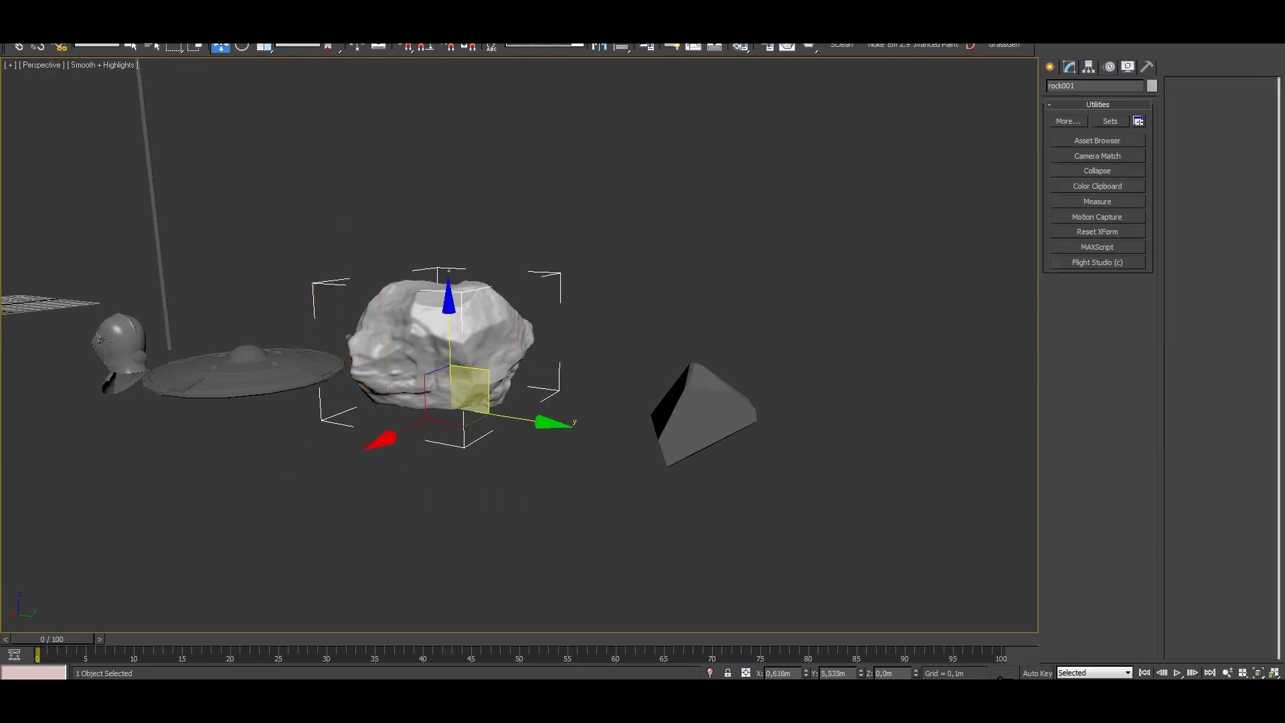
left_click(1097, 306)
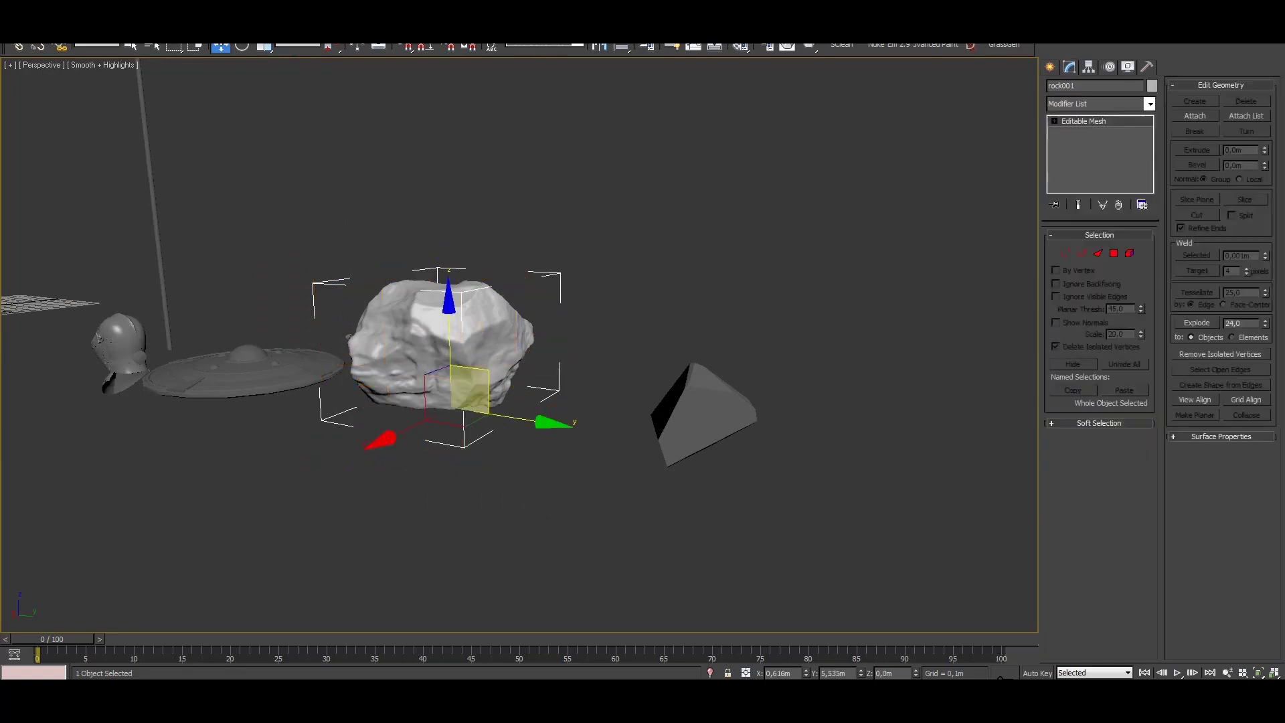
left_click(1070, 67)
right_click(1081, 168)
left_click(1118, 296)
left_click(442, 345)
middle_click_drag(441, 345, 481, 344, "alt")
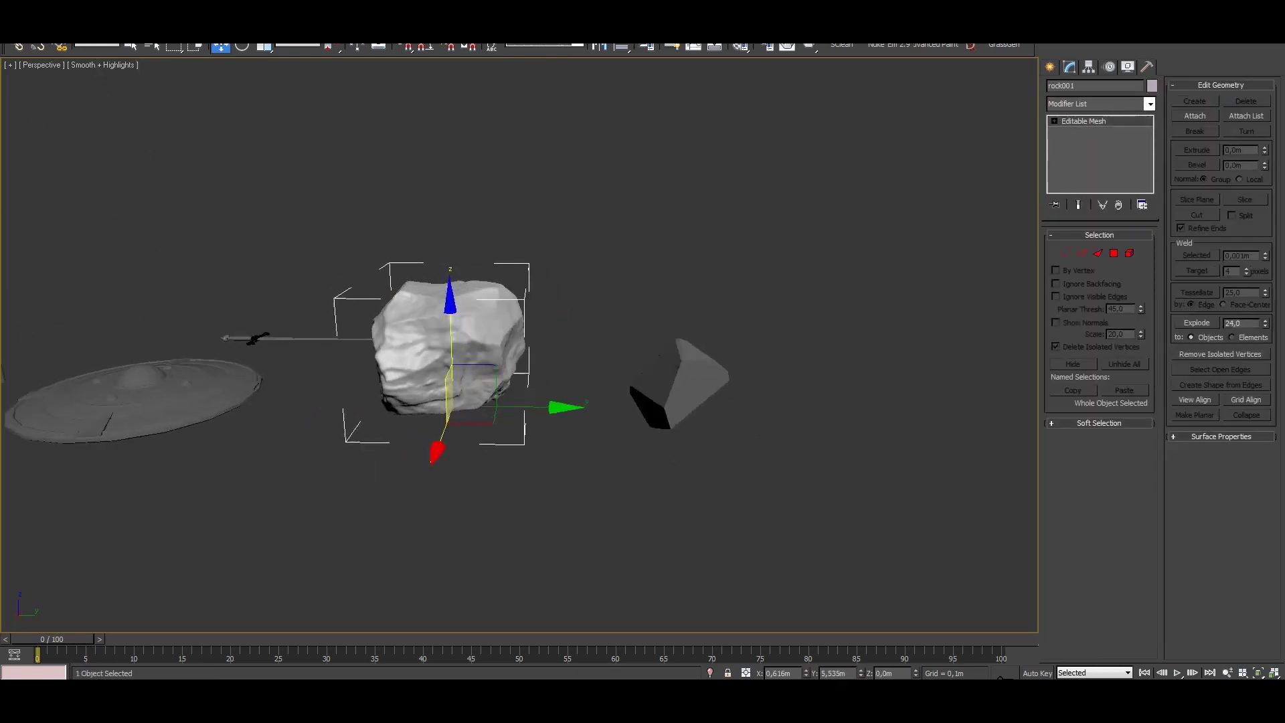
Centre the rock's pivot and lower the rock beside the props, and give it the black wire colour with the scene cleaner.
left_click(1088, 66)
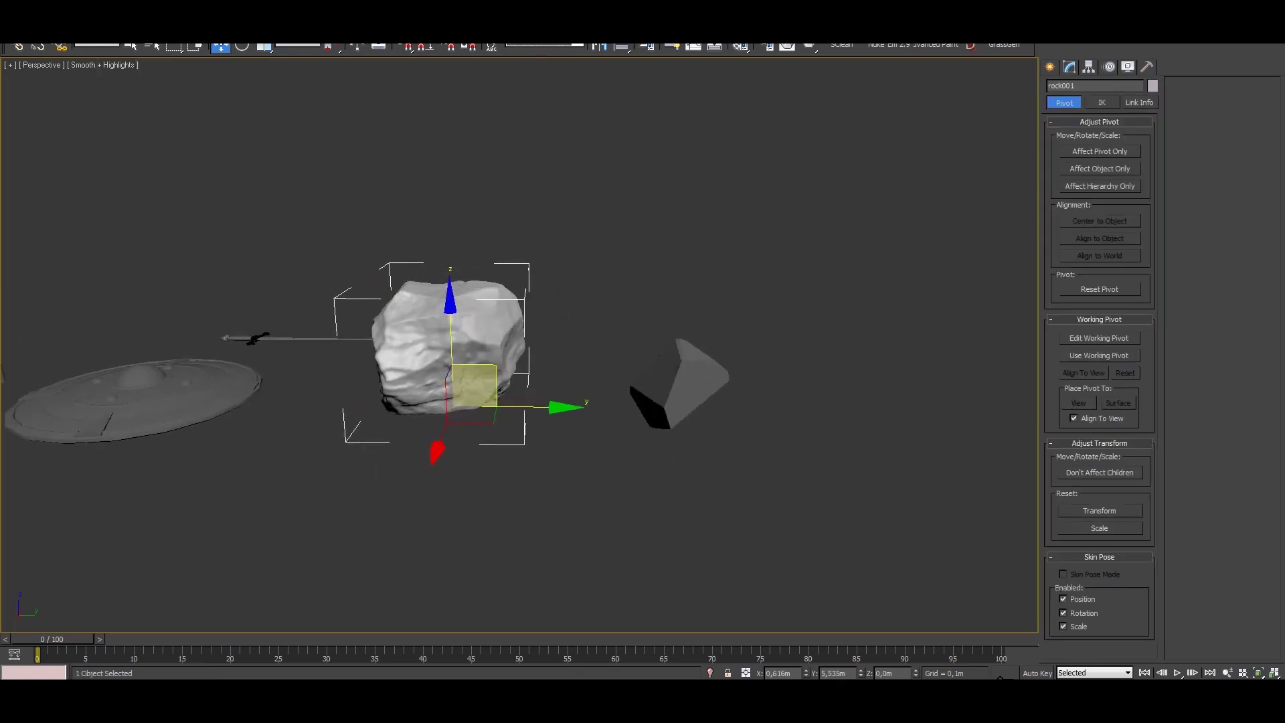
left_click_drag(475, 385, 447, 328)
left_click(842, 45)
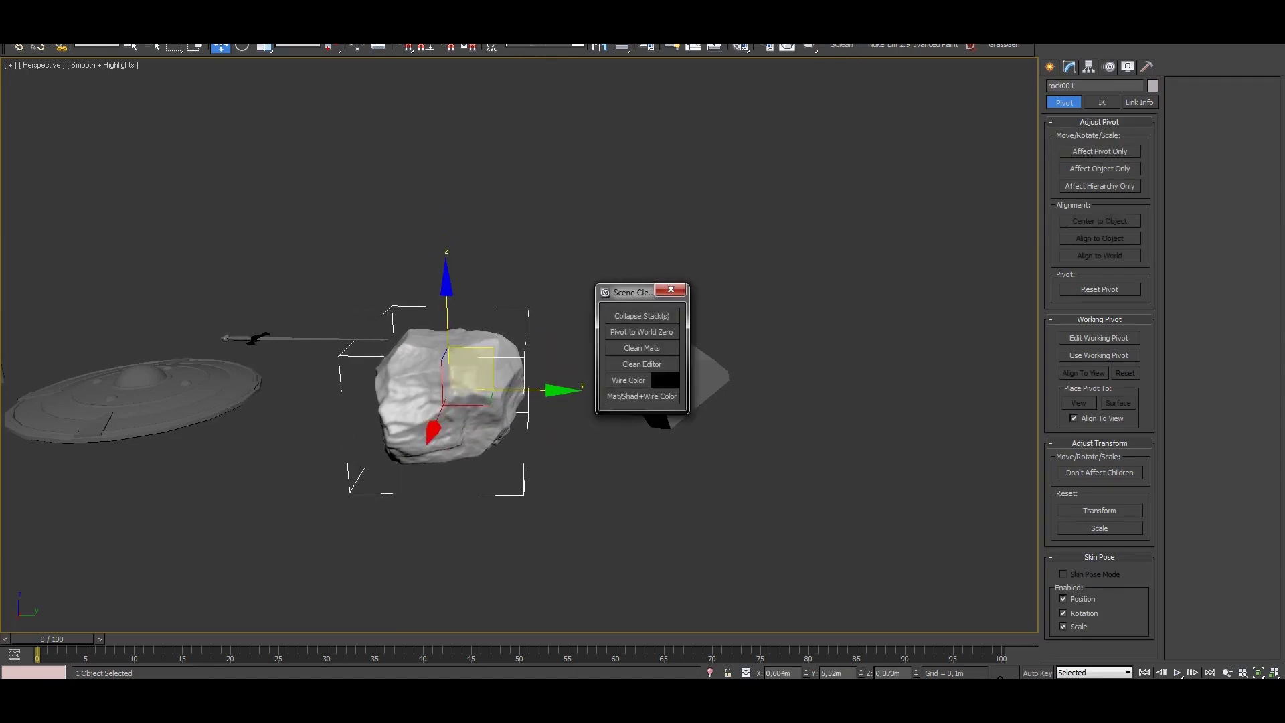
left_click(628, 379)
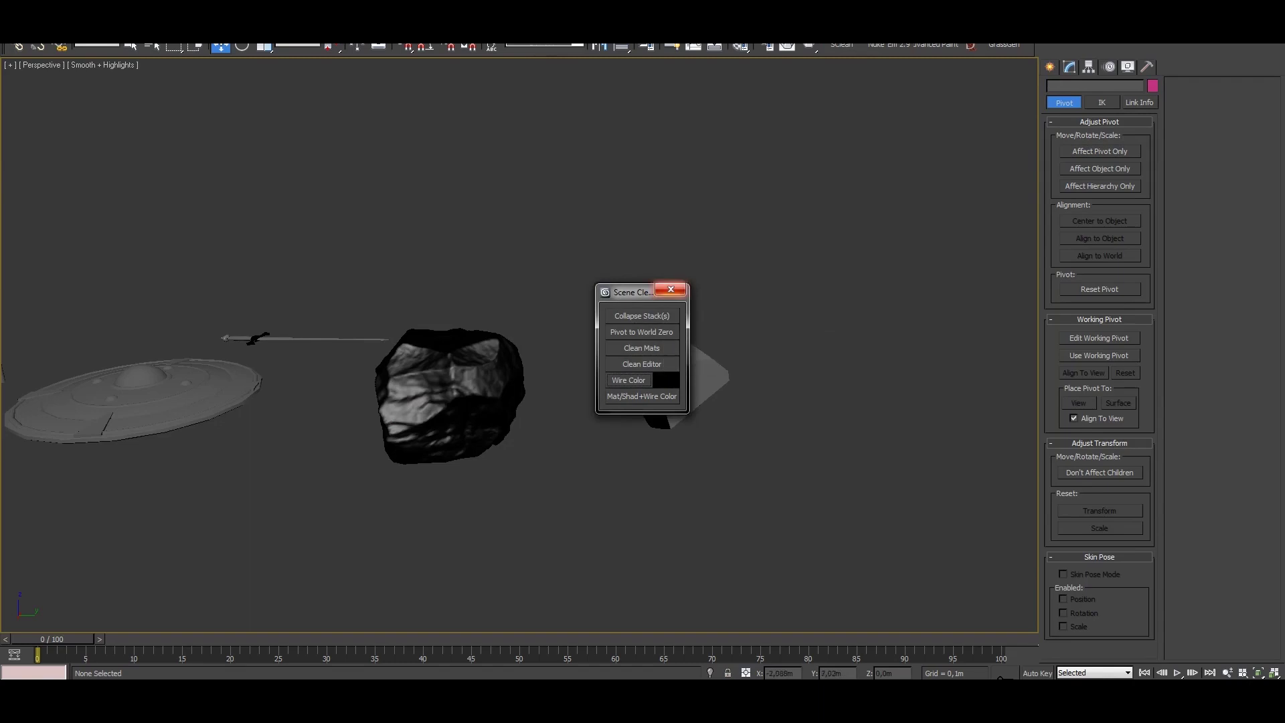
left_click(671, 289)
Assign a new wire colour to the shield and check the meshes with edged faces displayed.
middle_click_drag(671, 290, 385, 365, "alt")
left_click(330, 402)
left_click(1152, 85)
key("Return")
key("F4")
key("ctrl+d")
key("F4")
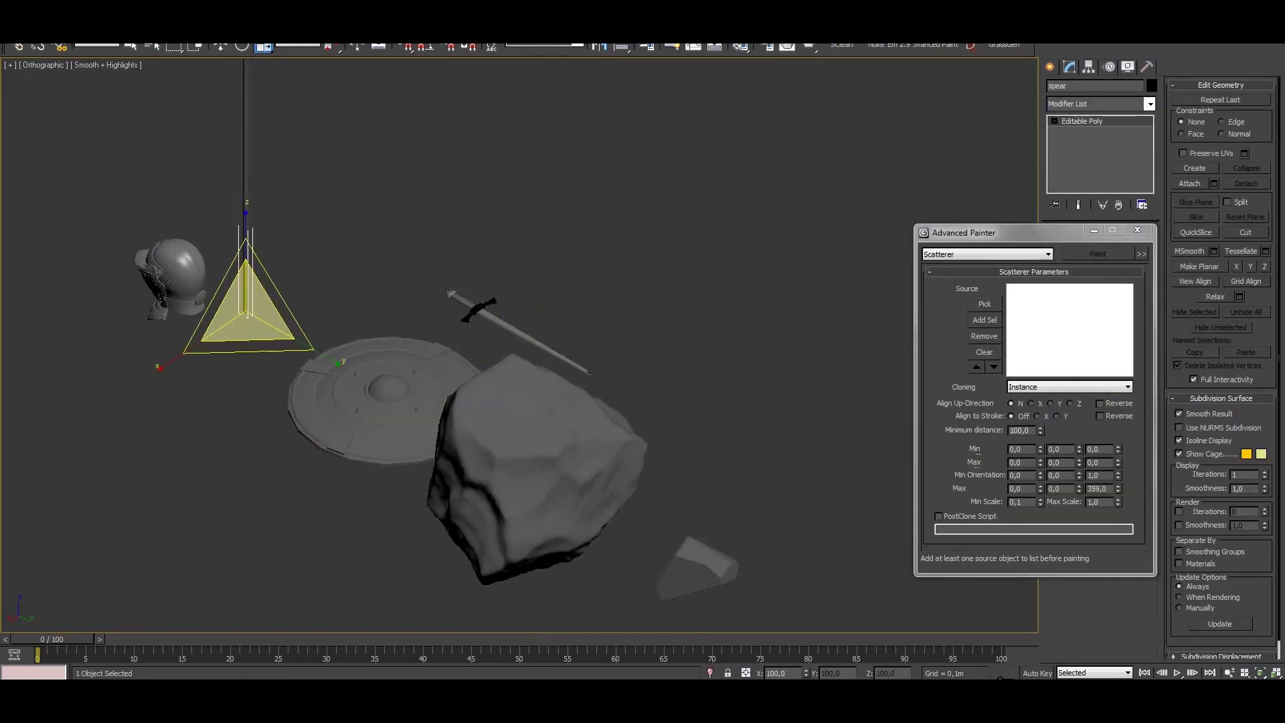
Add the shield as the Advanced Painter scatterer's source object and set its maximum Y orientation to 45.
scroll(519, 345, "down", 3)
left_click(435, 275)
key("w")
key("ctrl+d")
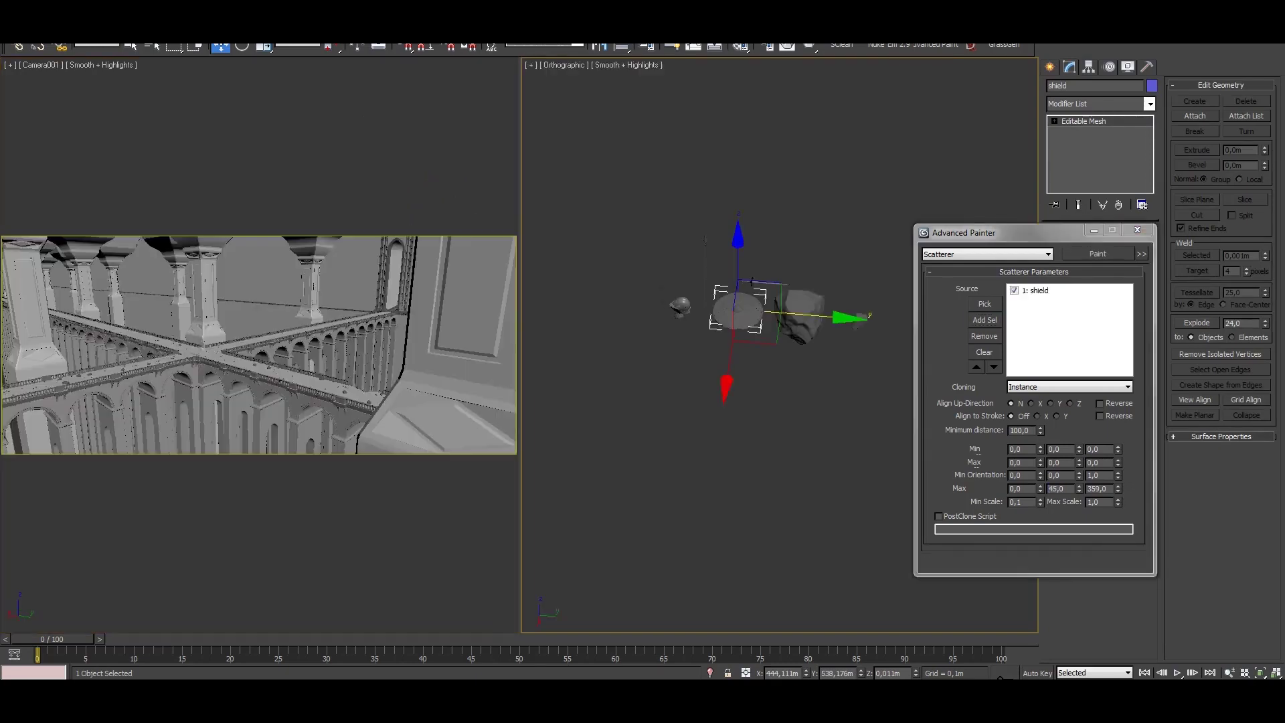
Reset the scatterer's maximum Y orientation to 0 and paint shield instances across the viaduct's bridge decks.
key("alt+w")
left_click(517, 322)
left_click(1098, 253)
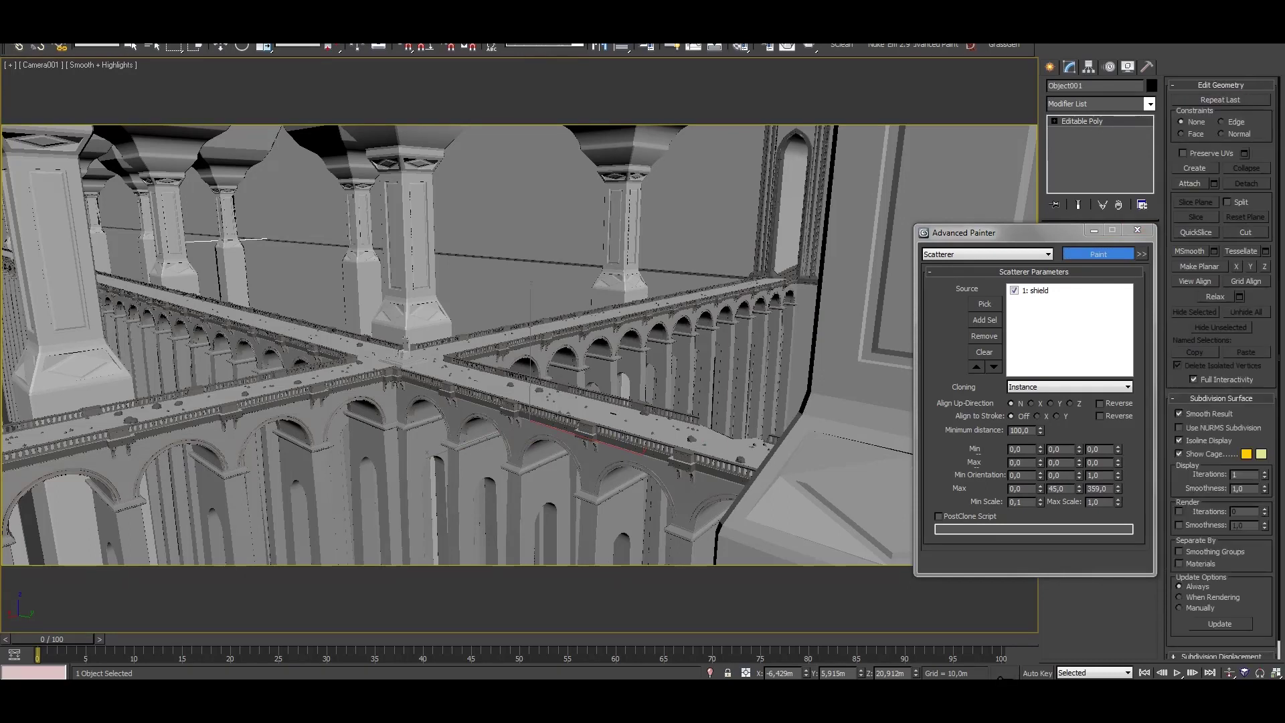
right_click(1079, 489)
key("alt+w")
key("alt+w")
key("z")
scroll(608, 351, "up", 8)
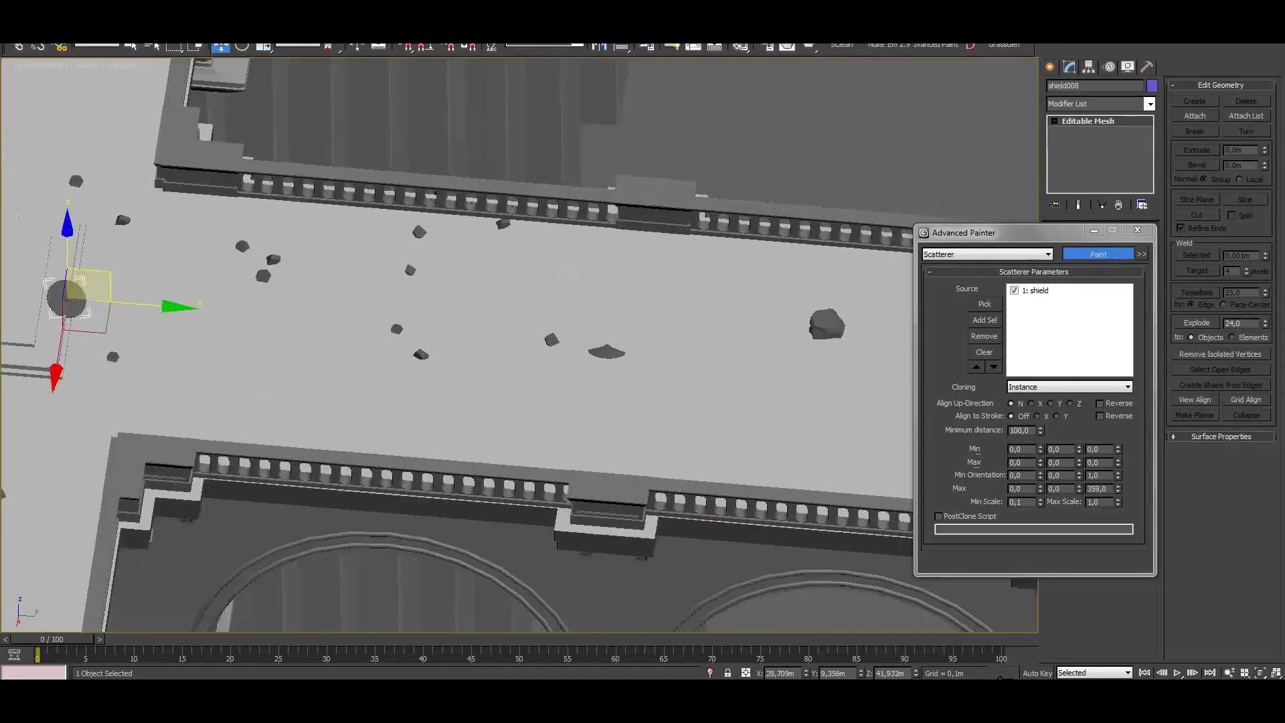
Rotate and reposition individual scattered shields so they lie tilted among the rocks on the deck.
middle_click_drag(670, 348, 318, 358)
left_click(807, 294)
scroll(800, 298, "up", 5)
scroll(800, 298, "down", 5)
key("e")
left_click(301, 435)
key("w")
scroll(519, 344, "up", 5)
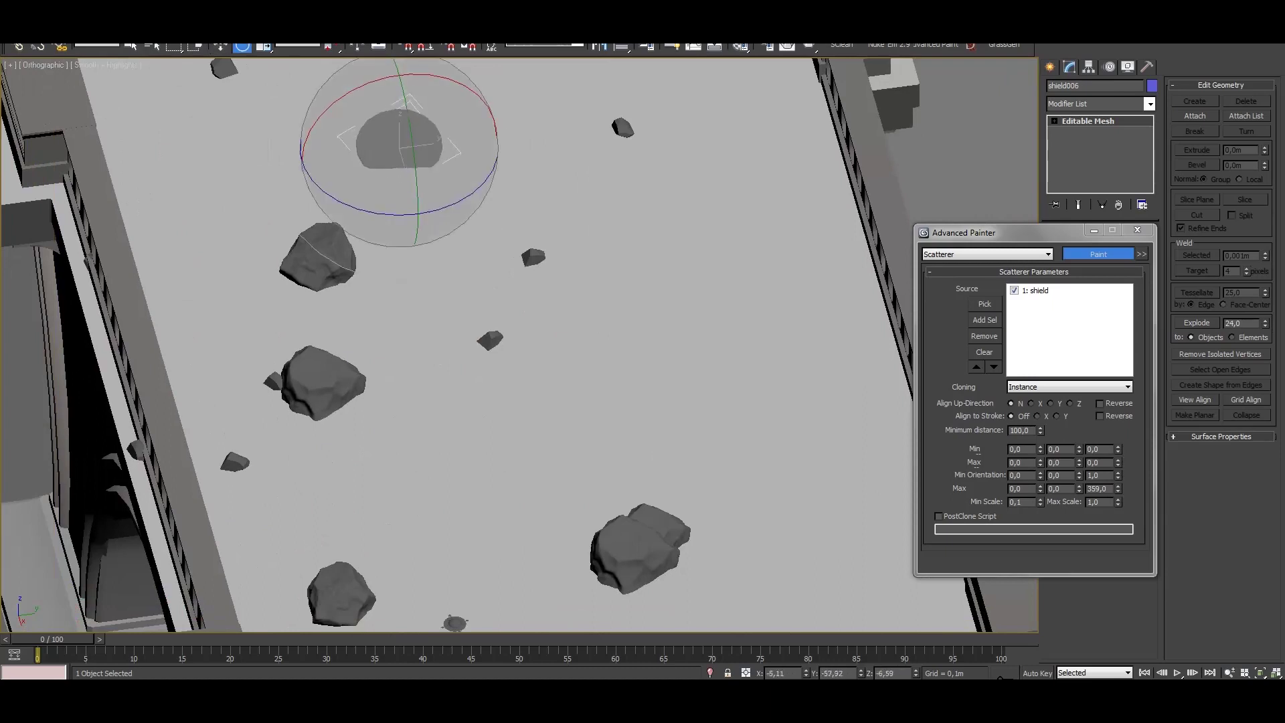
Rotate another scattered shield on the deck and review the shield placement around the bridge crossing.
left_click(502, 248)
scroll(519, 345, "down", 5)
key("e")
mouse_move(519, 345)
middle_mouse_down("alt")
mouse_move(468, 375)
mouse_move(495, 348)
middle_mouse_up("alt")
scroll(497, 315, "up", 4)
scroll(497, 314, "up", 8)
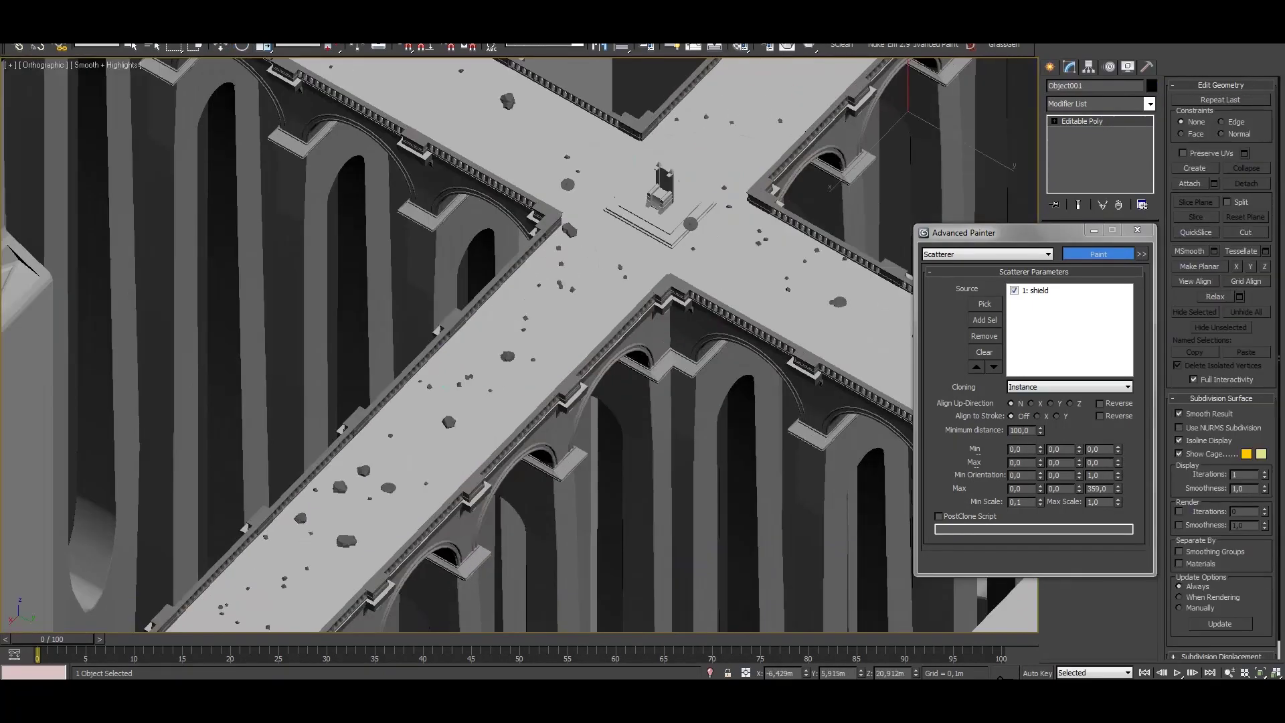
Raise the shield beside the balustrade by about 0.5 m so it leans against the railing.
key("w")
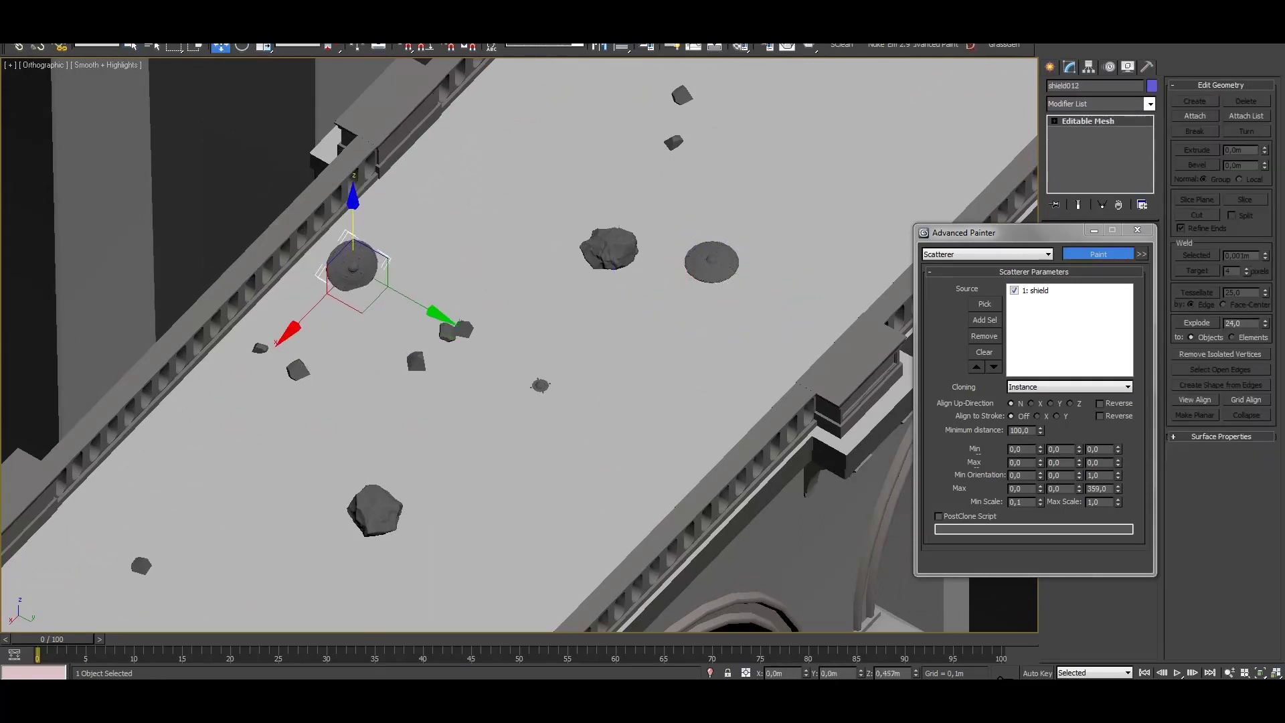
scroll(519, 345, "down", 8)
scroll(519, 345, "down", 5)
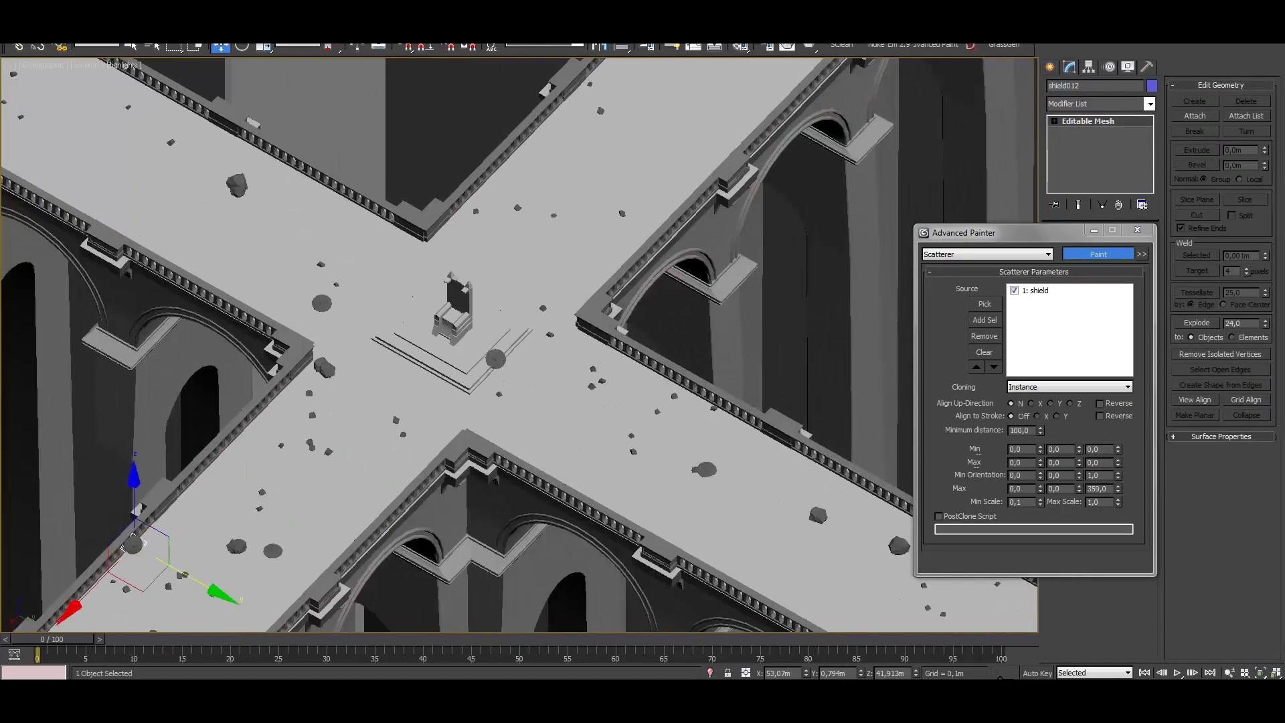
Check the placement of the remaining shields scattered among the rocks along the bridge decks.
left_click(769, 362)
scroll(518, 345, "up", 8)
scroll(519, 345, "up", 3)
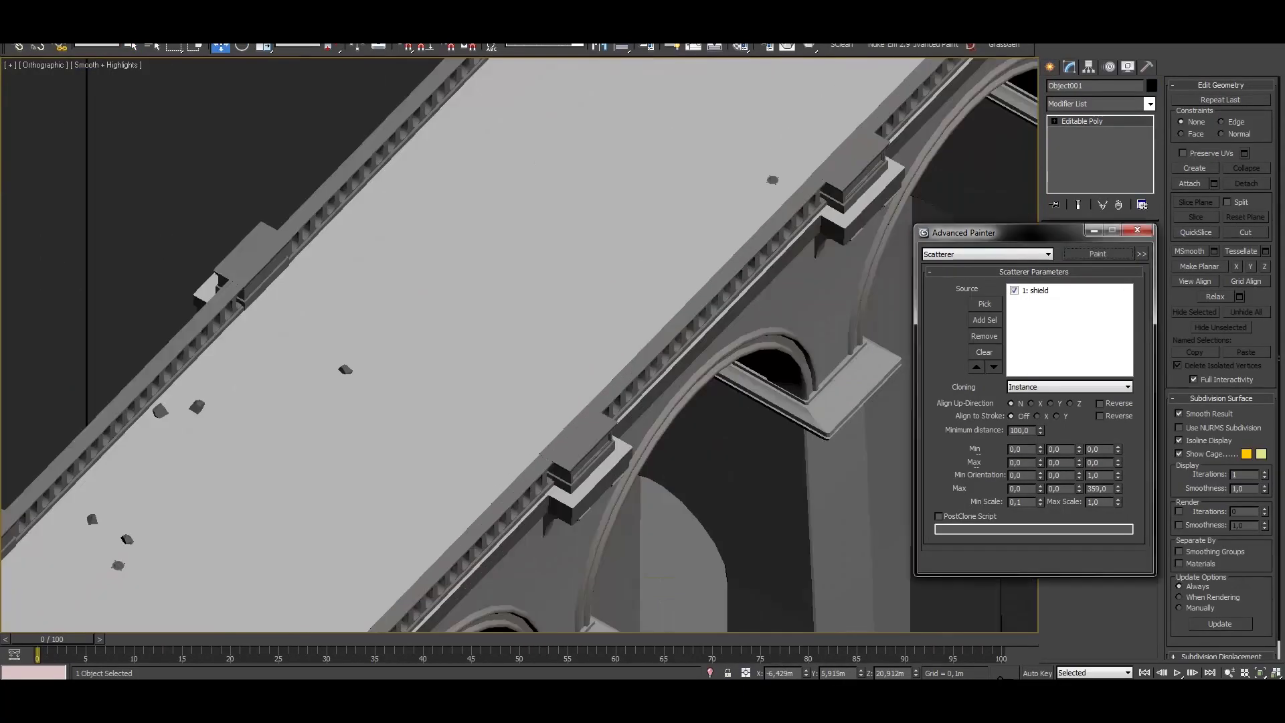
left_click(574, 302)
key("w")
scroll(637, 310, "up", 4)
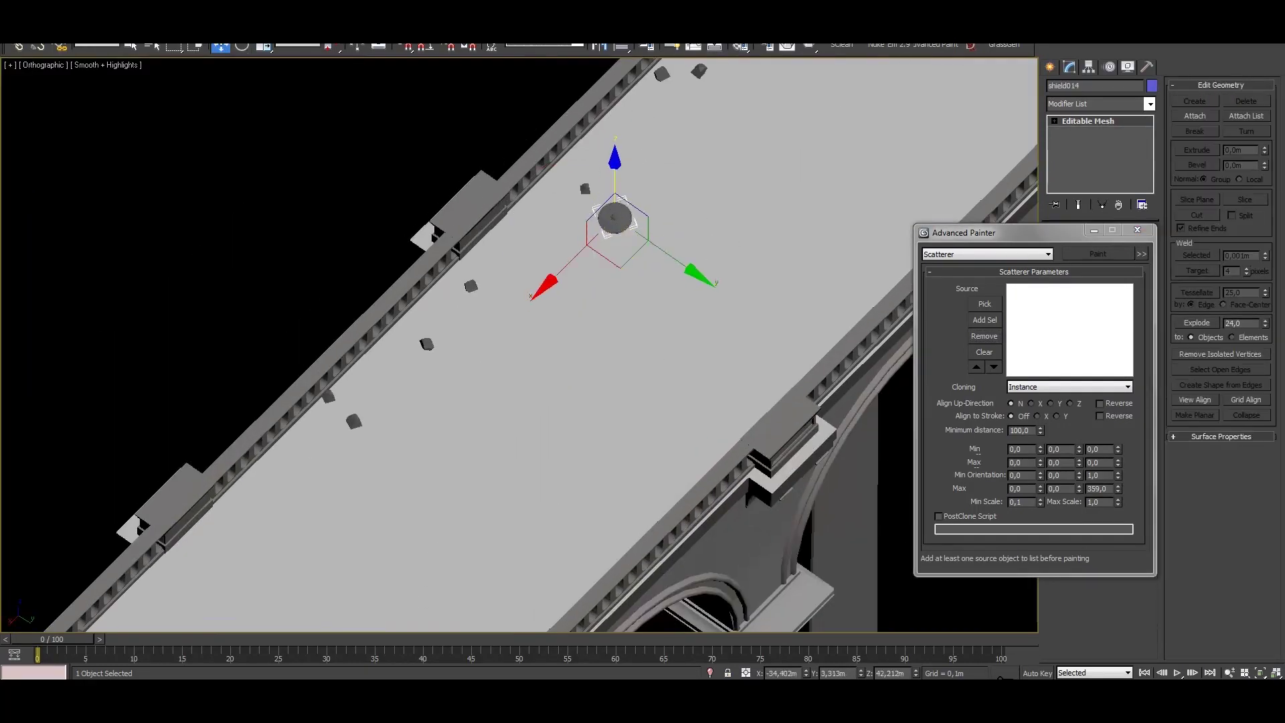
scroll(519, 345, "down", 2)
left_click(530, 259)
scroll(519, 345, "down", 5)
Load the spear prop as the scatterer's source and paint spear instances across the bridge decks.
left_click(646, 45)
scroll(803, 335, "down", 20)
left_click(747, 426)
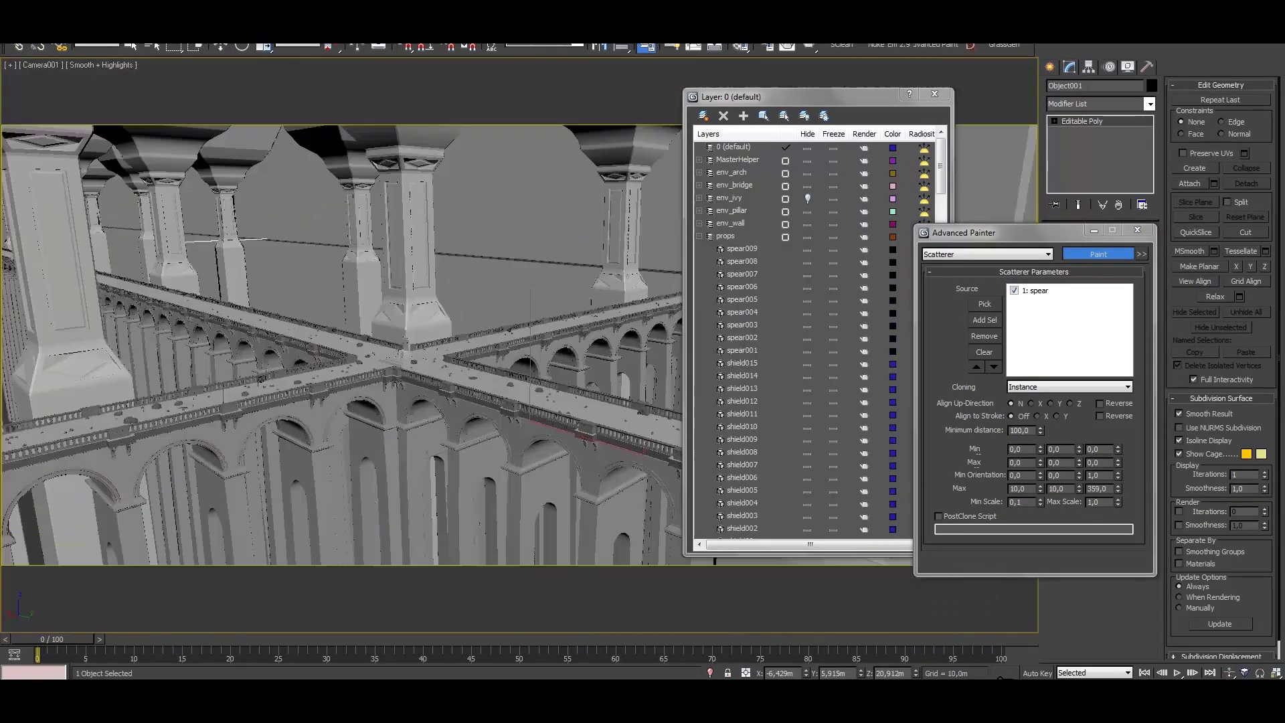
Align the spear scatterer's up-direction to X and set its maximum orientation to 1 on X and 359 on Y.
type("1")
key("Tab")
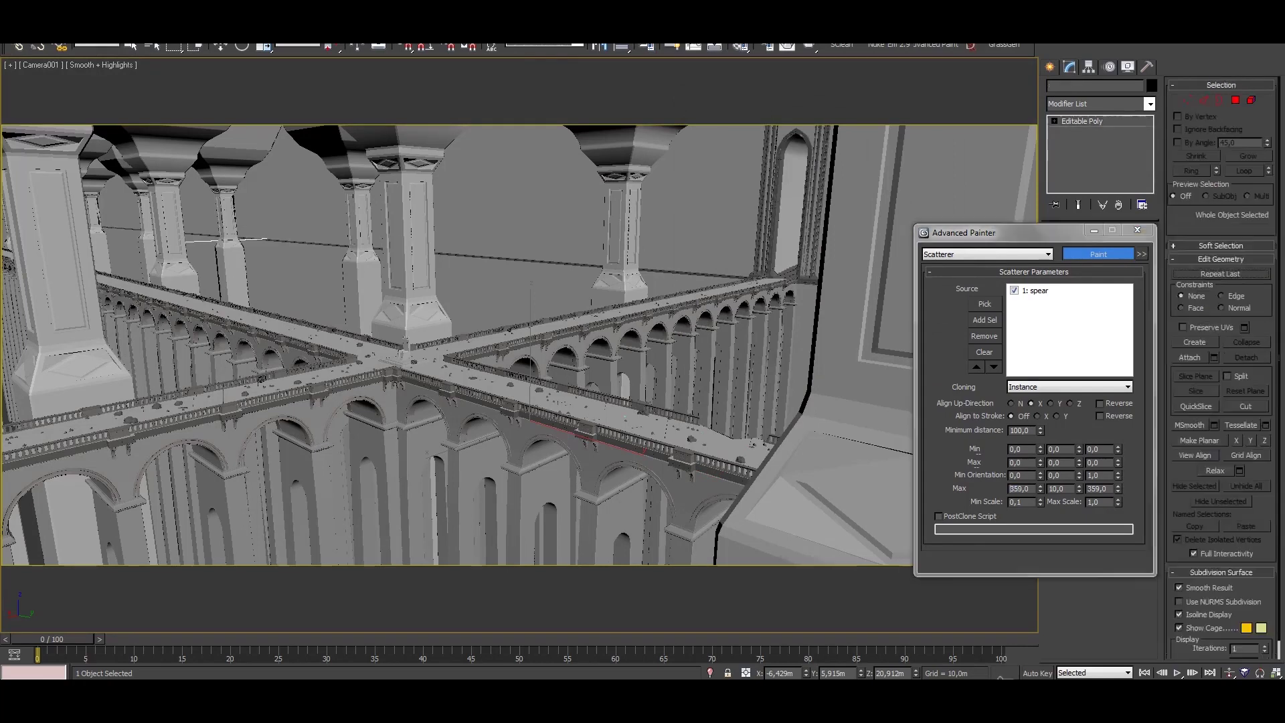
type("359")
key("Tab")
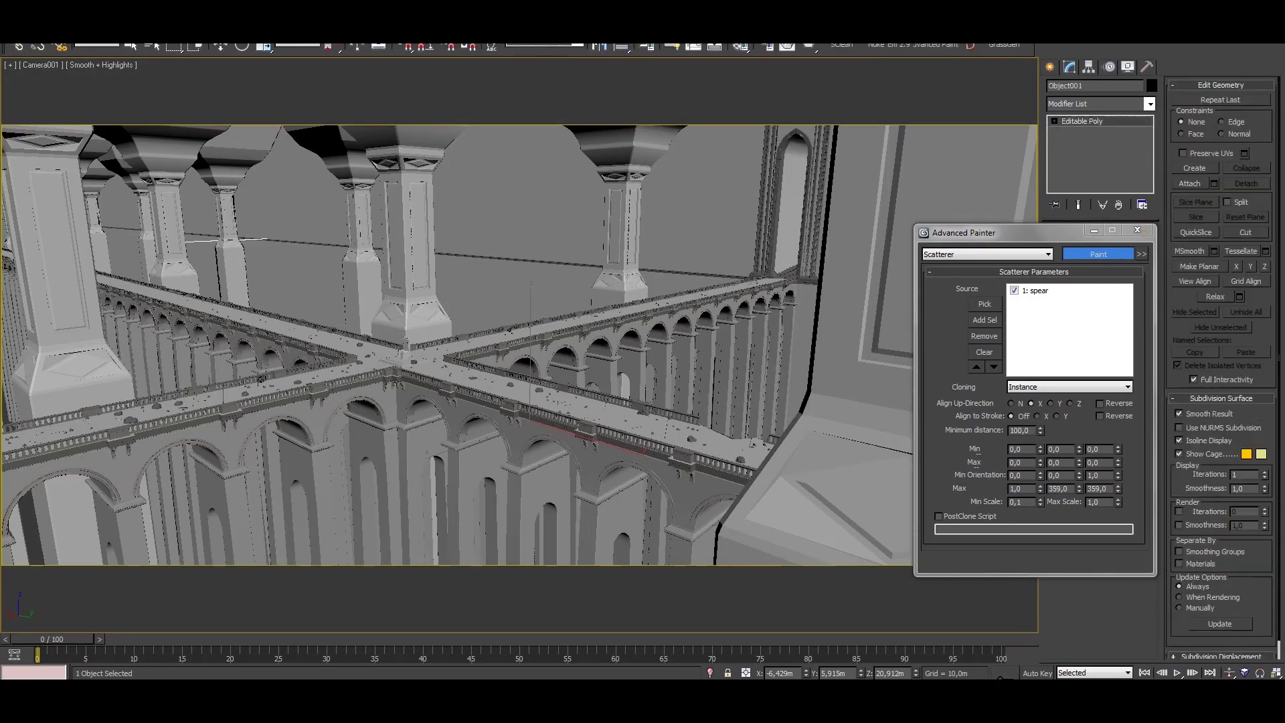
Replace the scatterer's source with the sword prop and return to the view of the throne crossing.
left_click(985, 304)
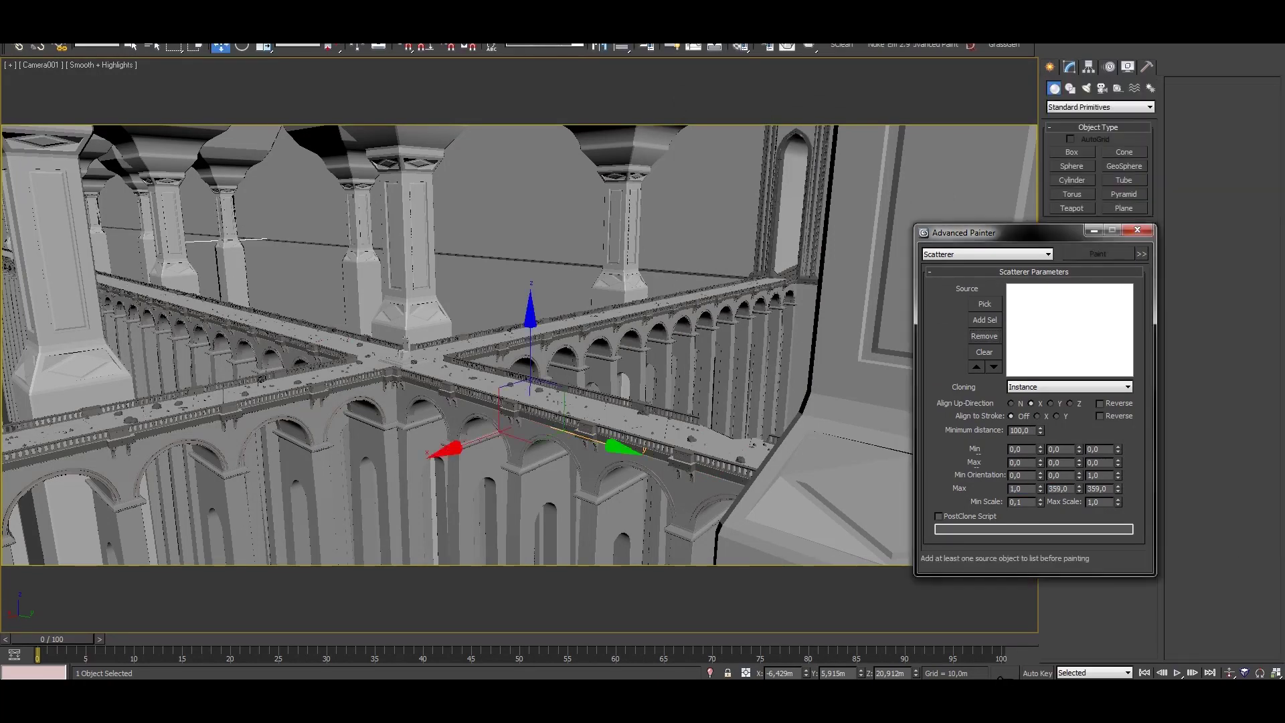
key("h")
scroll(804, 388, "down", 5)
double_click(753, 509)
key("shift+z")
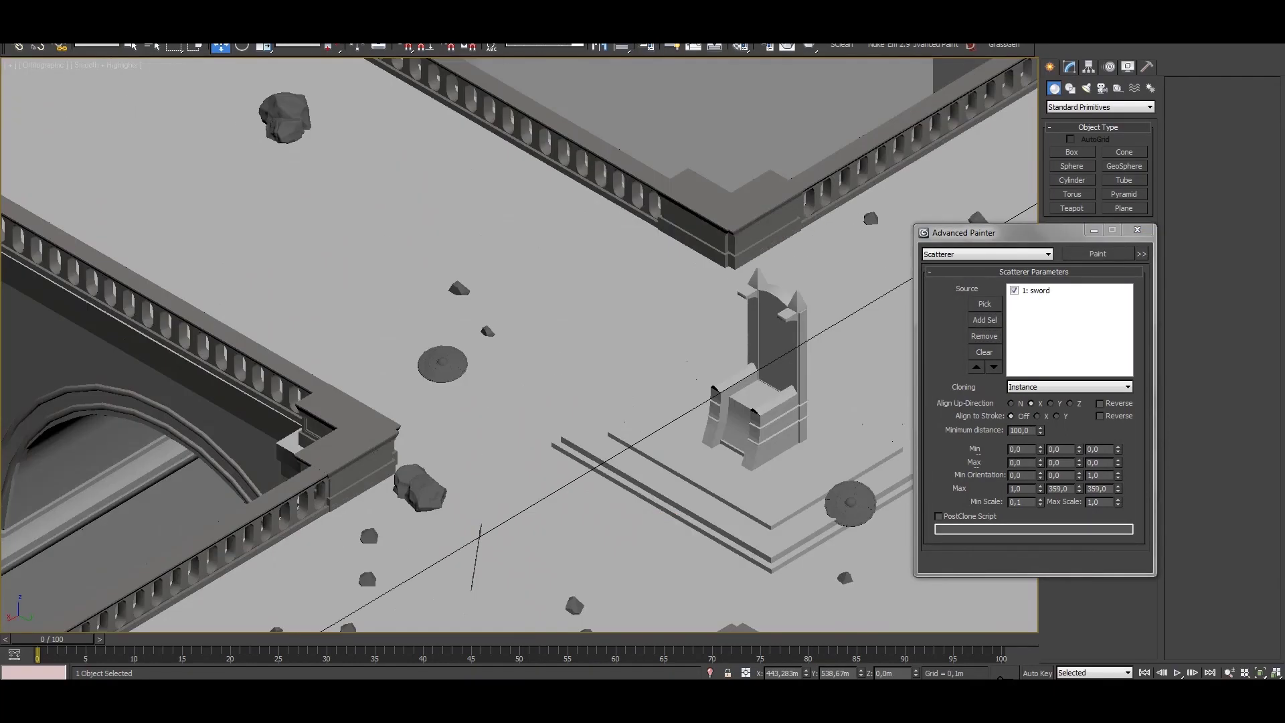
Set the scatterer's maximum X orientation to 0 and paint sword instances on the deck around the throne steps.
left_click(1097, 254)
scroll(669, 335, "up", 5)
scroll(448, 517, "down", 5)
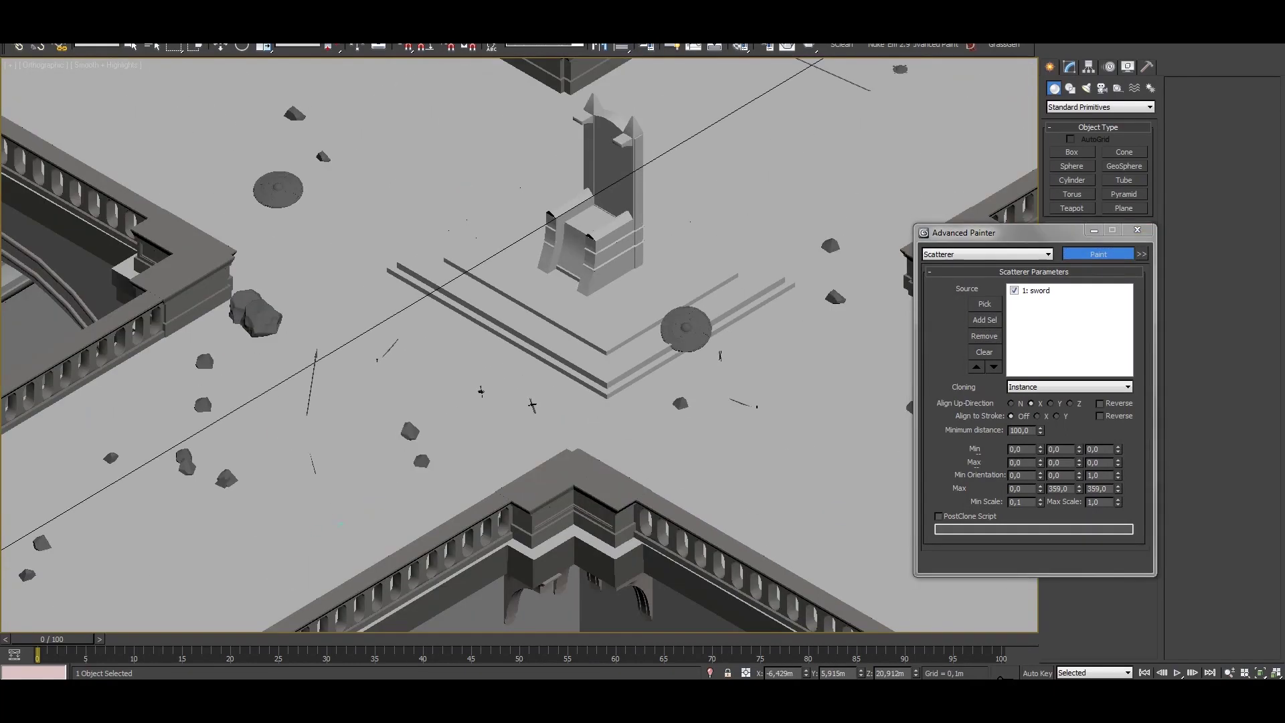
scroll(670, 335, "up", 3)
scroll(762, 328, "down", 4)
middle_click_drag(761, 328, 123, 669)
Make the helmet prop the scatterer's source and start painting helmet instances on the bridge deck.
left_click(646, 45)
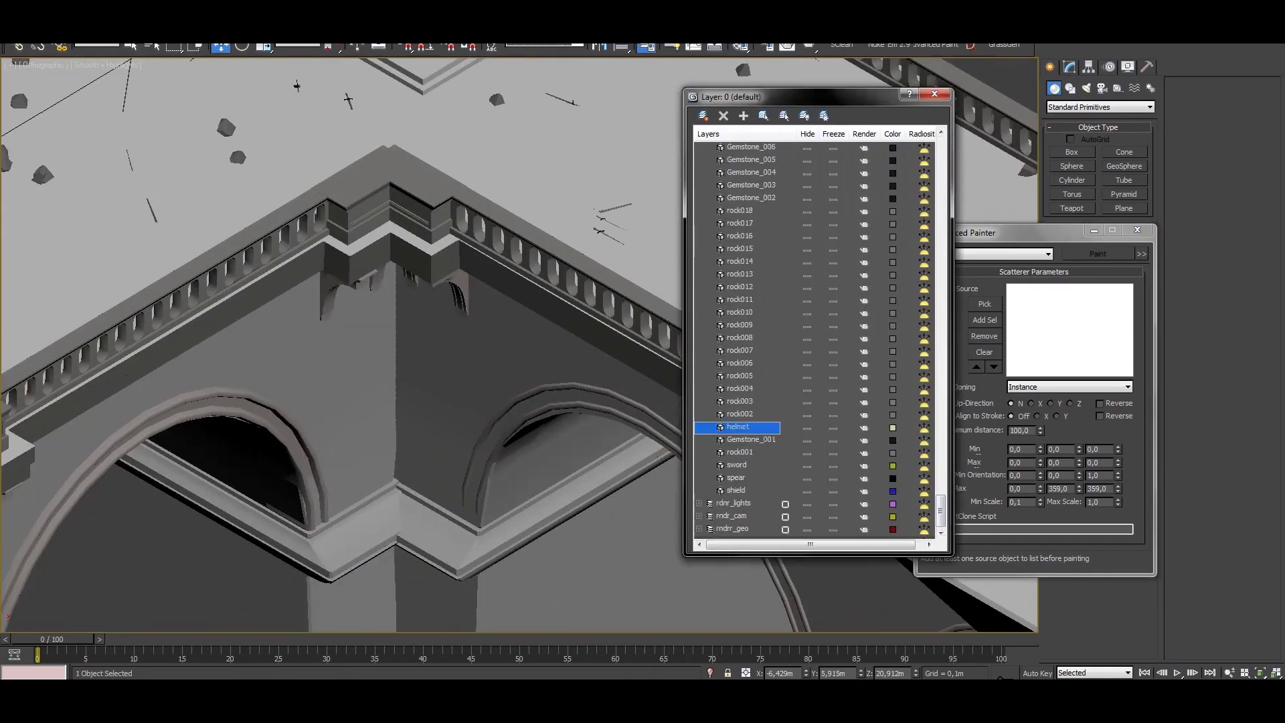
left_click(935, 94)
left_click(985, 320)
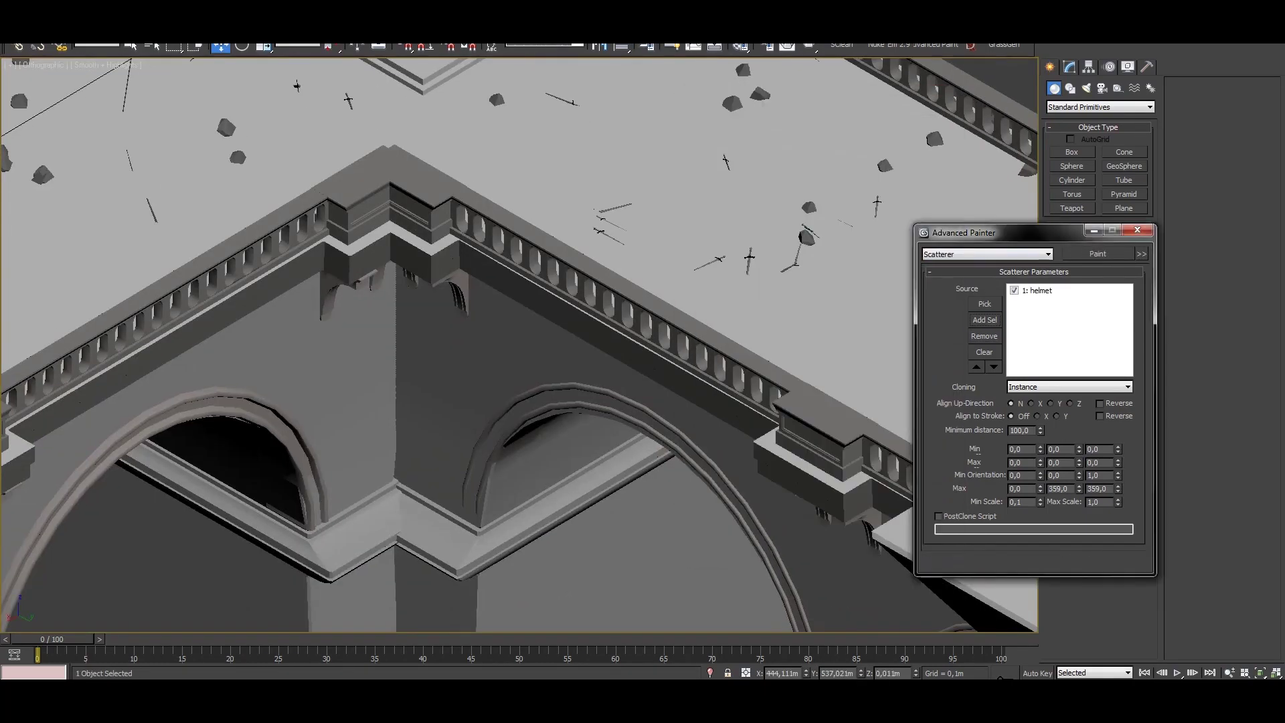
left_click(1098, 254)
mouse_move(469, 268)
middle_mouse_down()
mouse_move(670, 469)
mouse_move(870, 602)
middle_mouse_up()
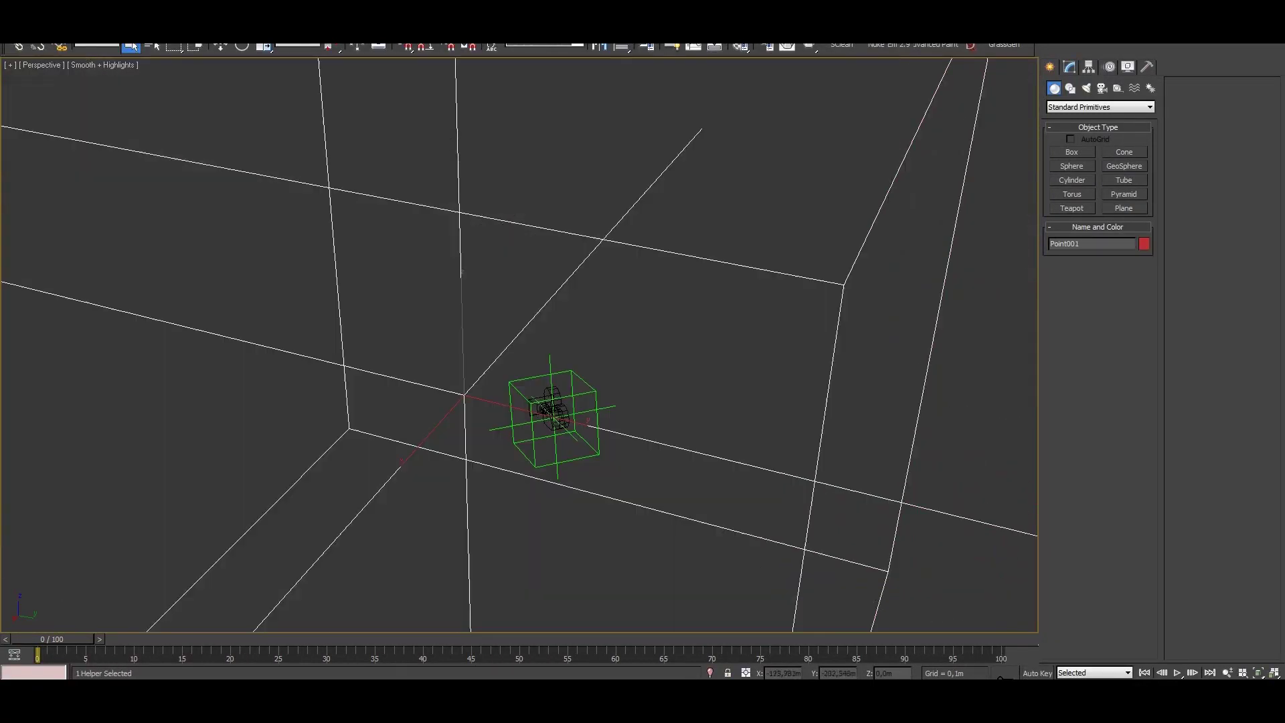
right_click(264, 45)
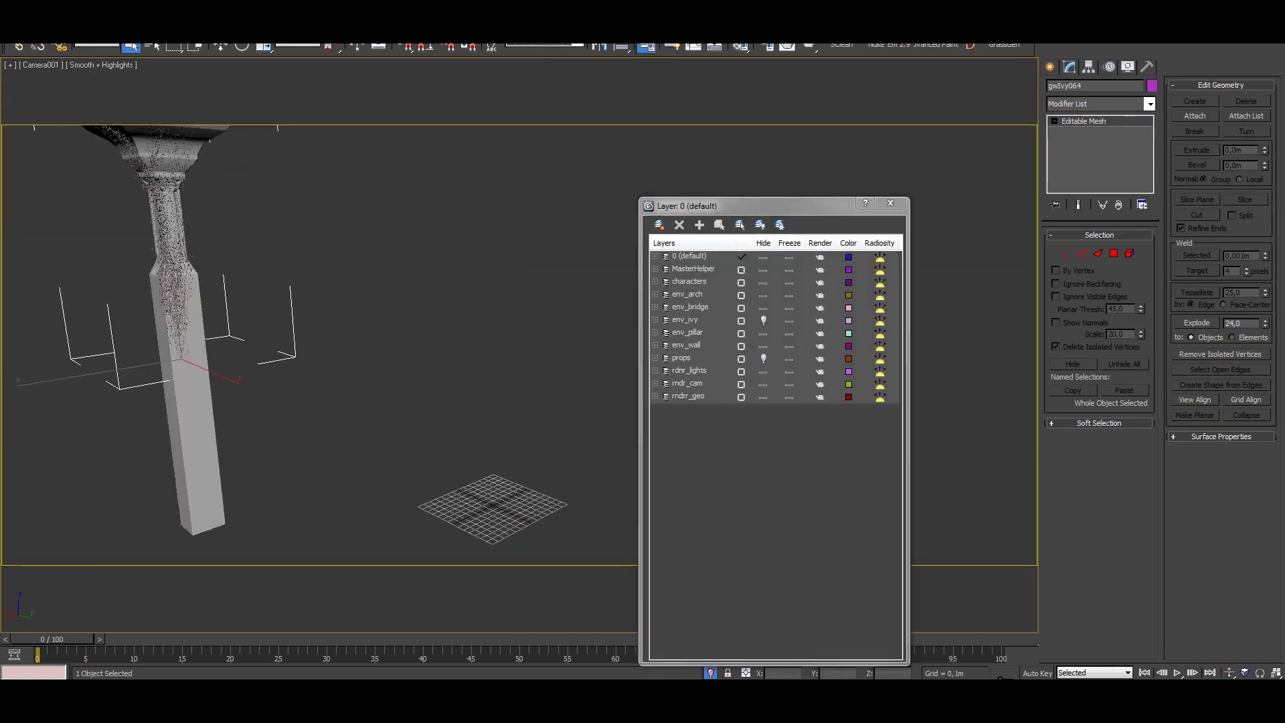
key("m")
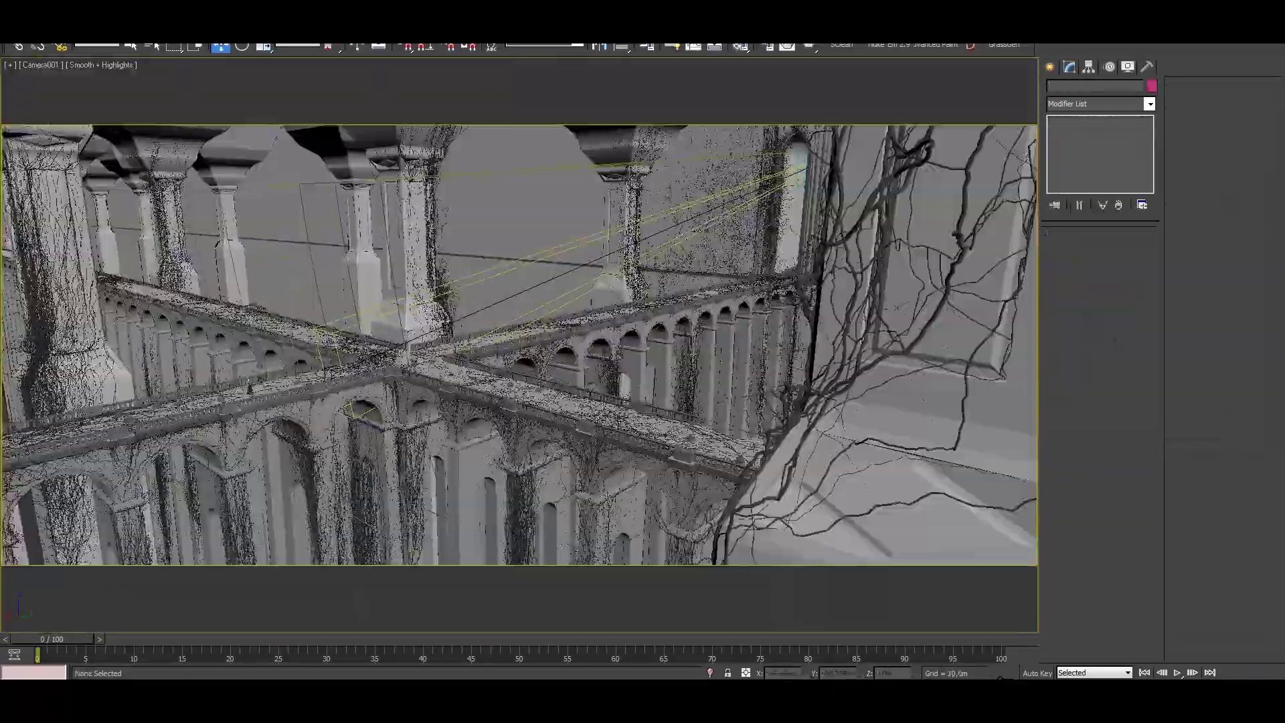
key("8")
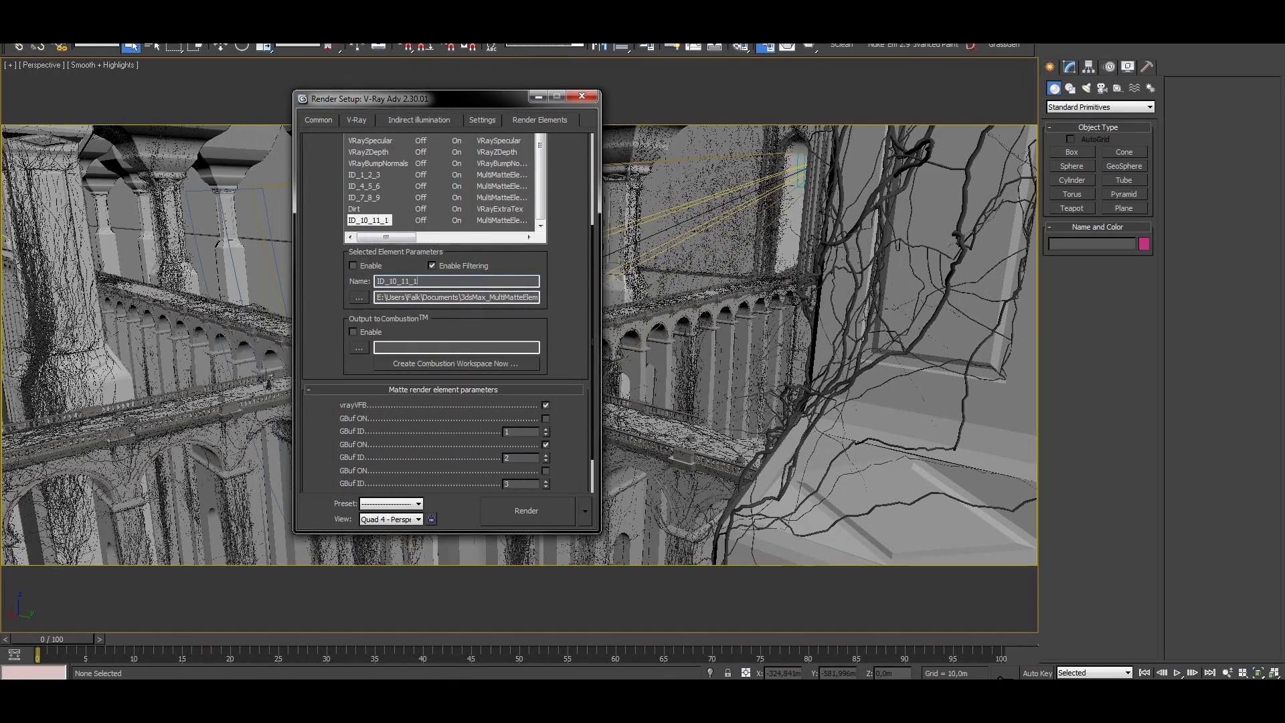
Name the new MultiMatteElement ID_10_11_12, give it G-buffer IDs 10, 11 and 12, and select the Dirt element.
scroll(445, 312, "down", 1)
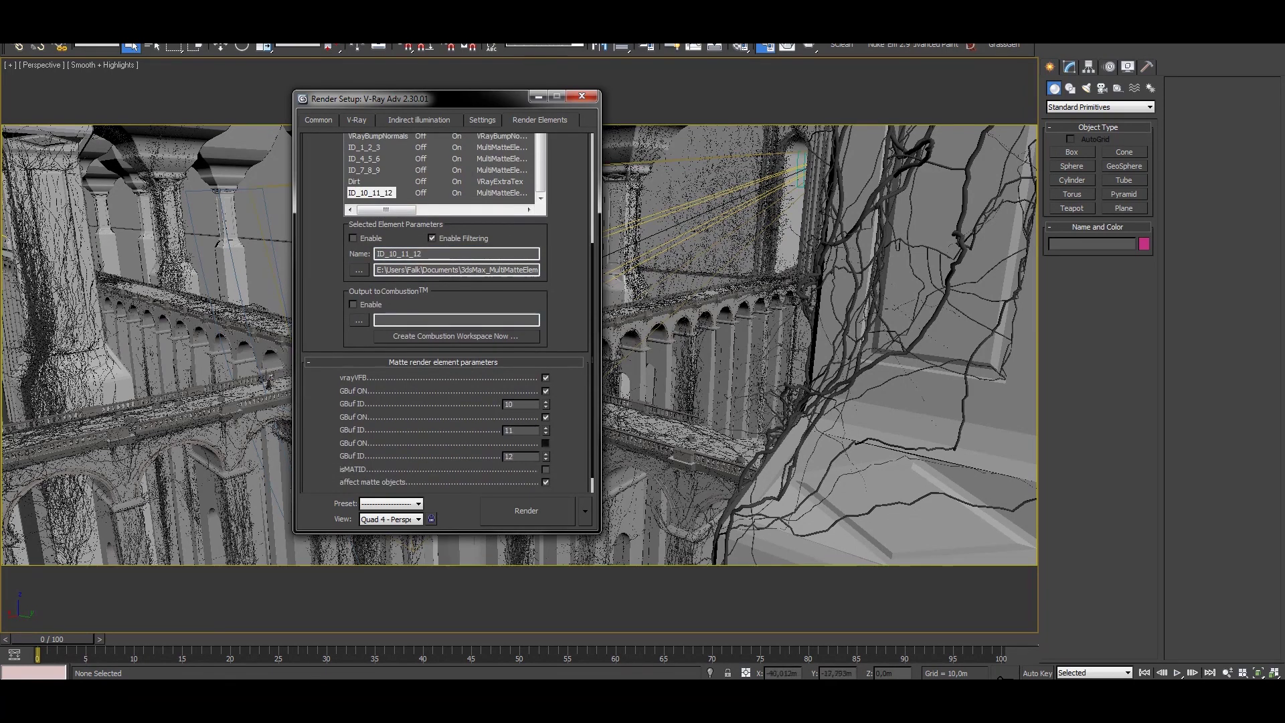
scroll(445, 312, "up", 5)
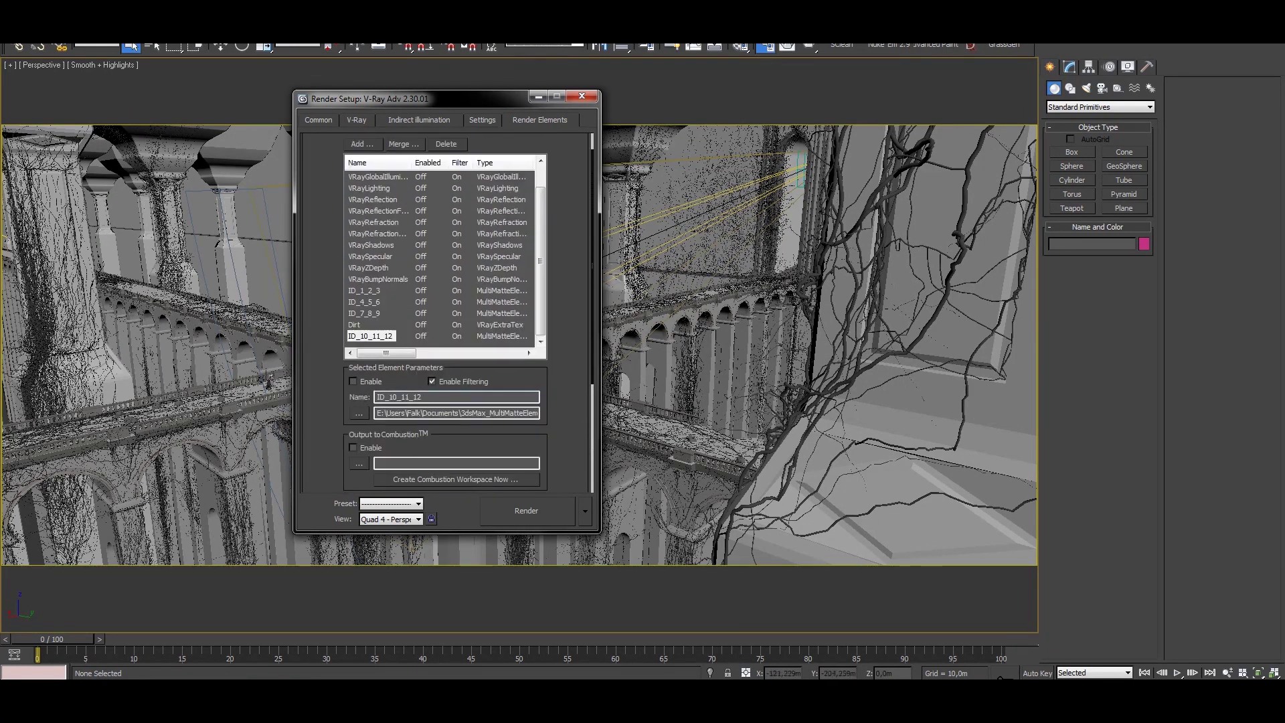
scroll(445, 312, "down", 4)
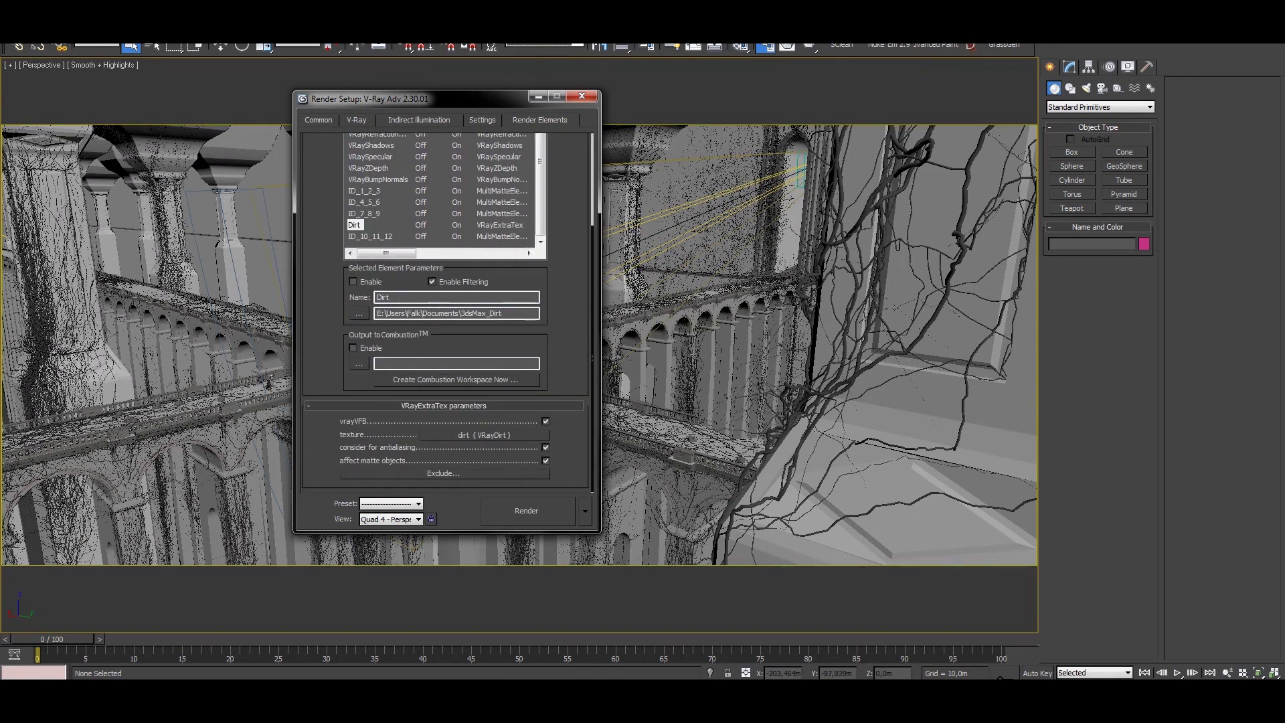
Isolate a pillar and check its G-buffer object ID in its object properties.
left_click(864, 400)
right_click(864, 401)
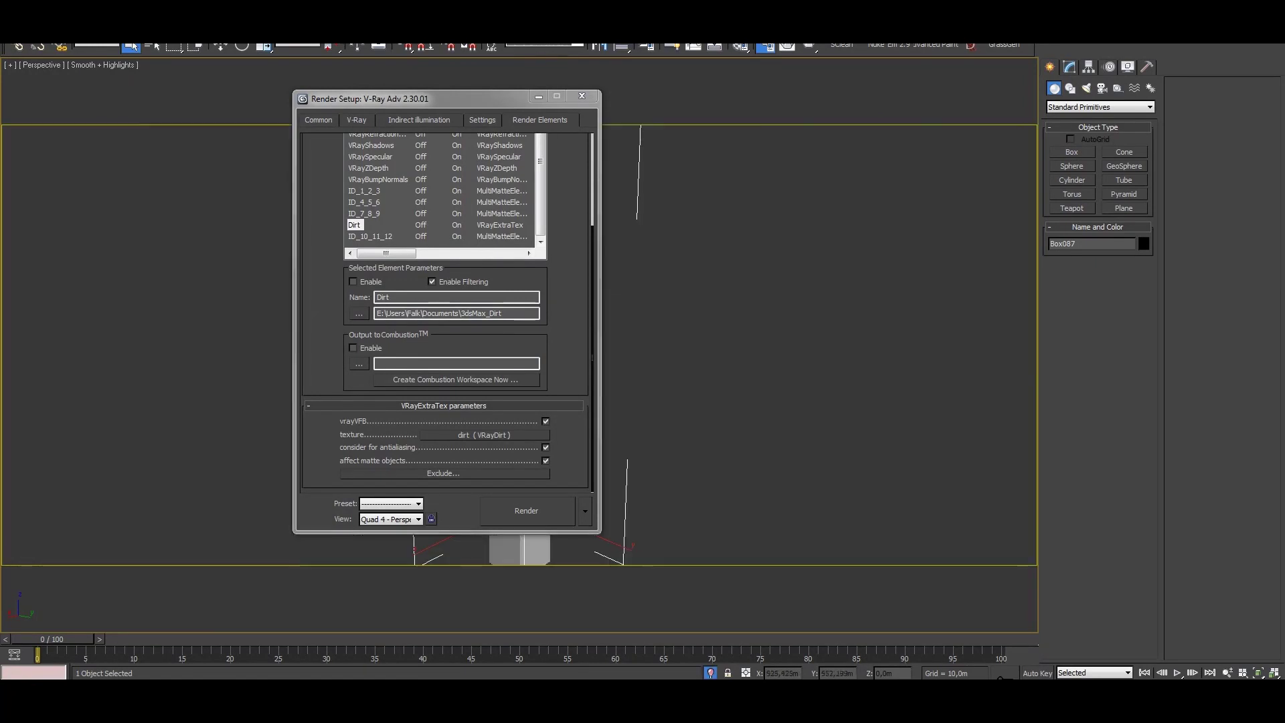
left_click_drag(415, 98, 904, 104)
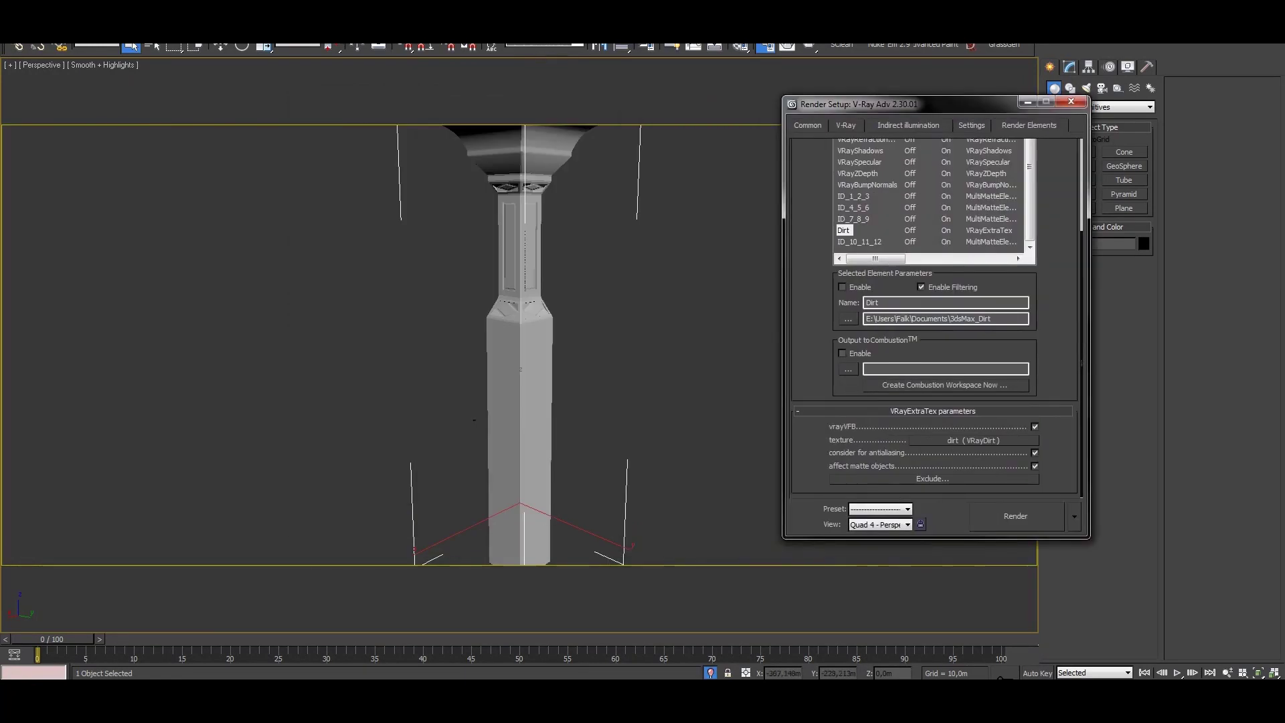
right_click(527, 321)
left_click(566, 401)
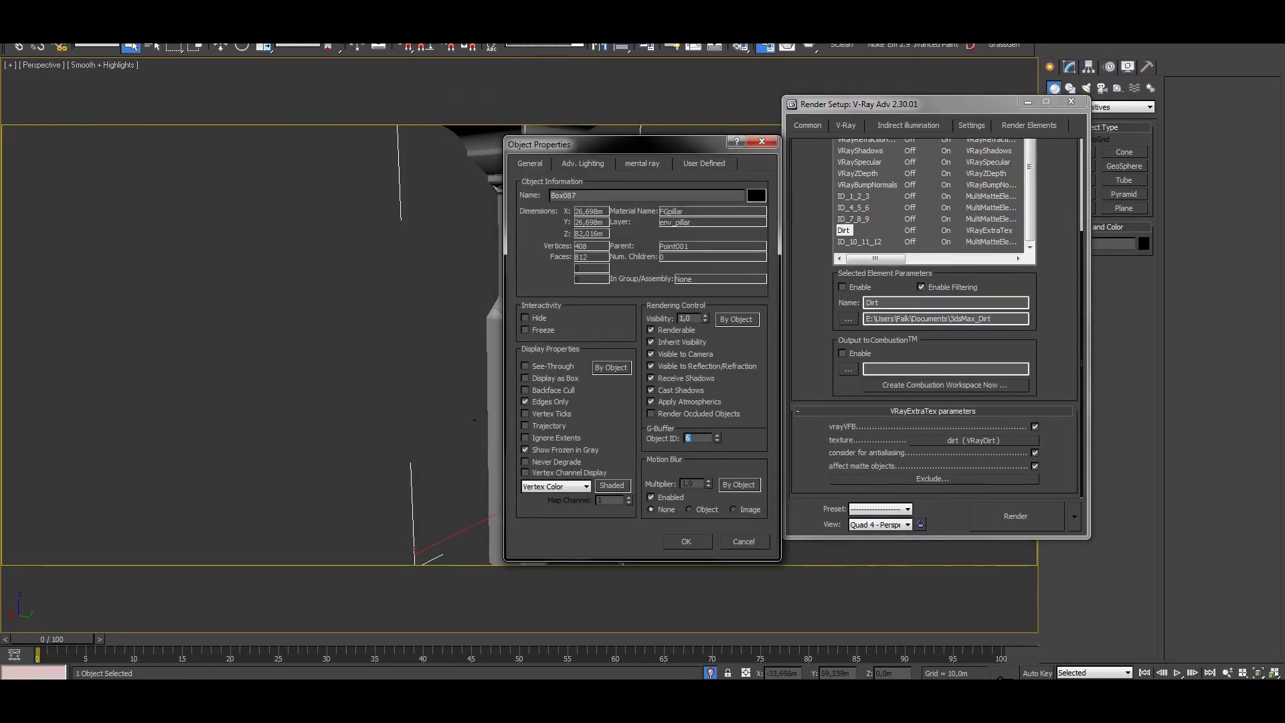
key("Return")
Examine the settings of the ID_10_11_12 and Dirt render elements and find VRayExtraTex among the available element types.
left_click(860, 176)
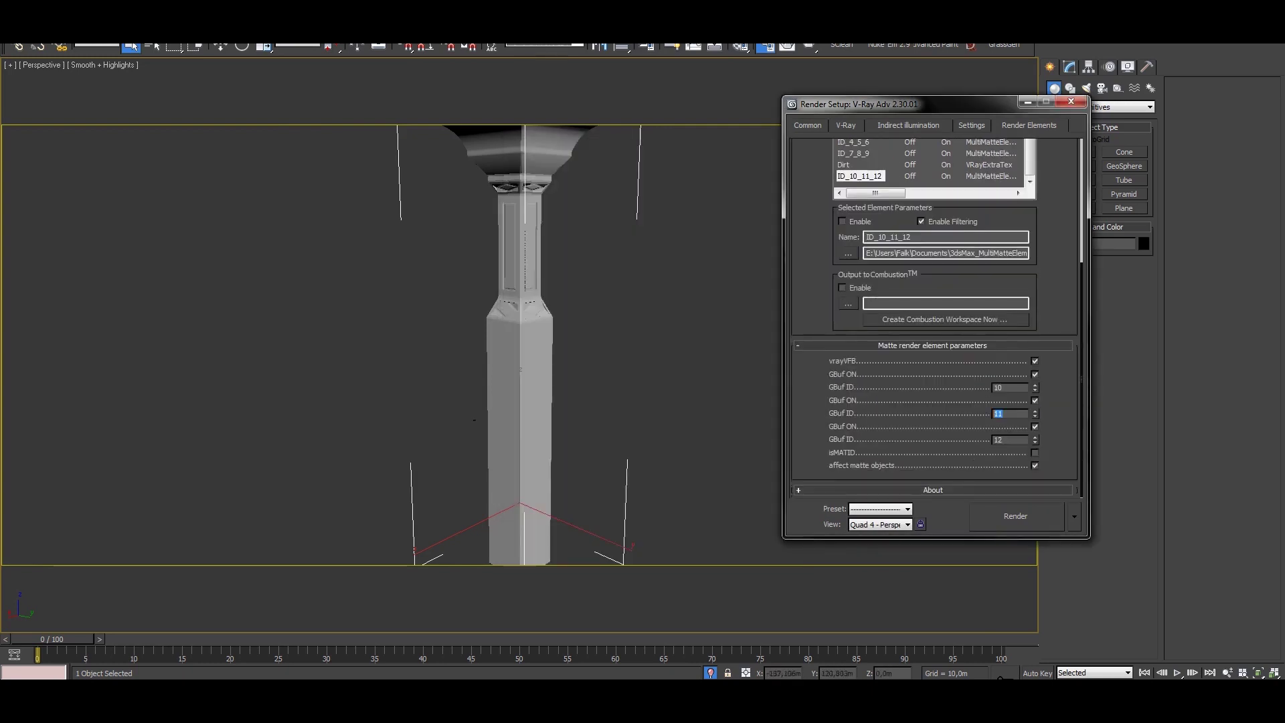
left_click(843, 165)
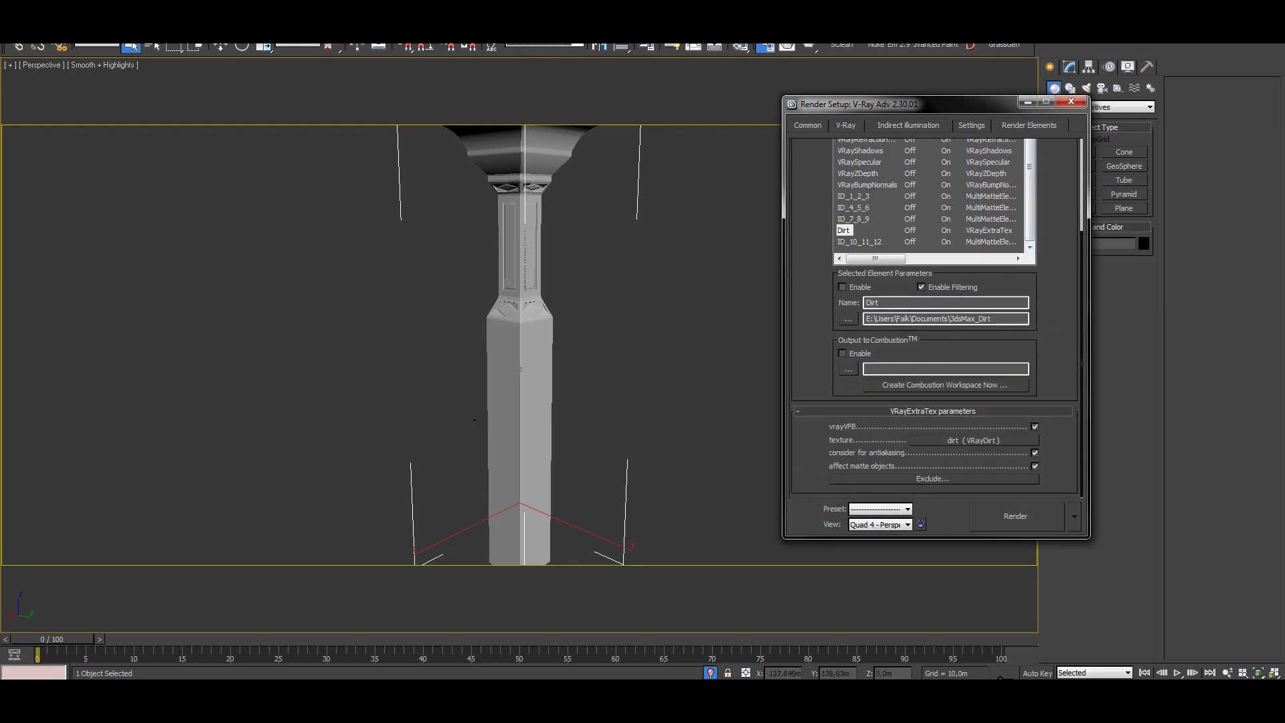
scroll(933, 302, "up", 5)
left_click(846, 175)
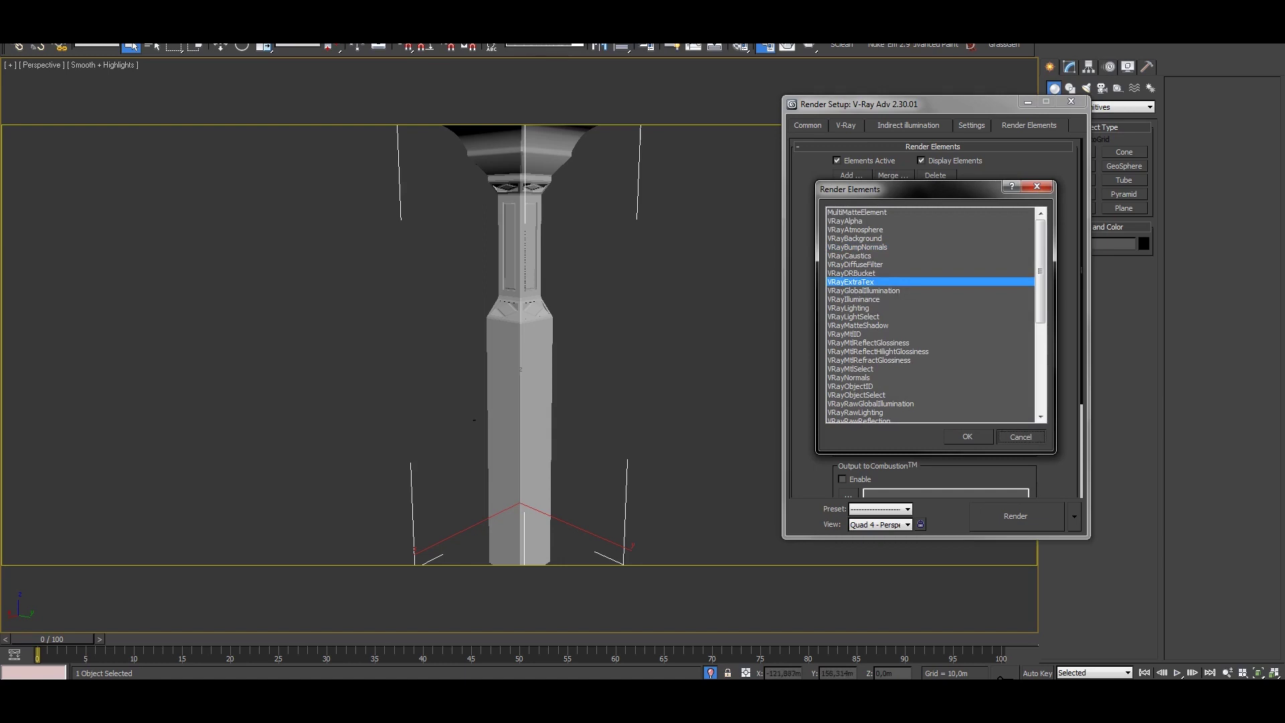
key("Escape")
scroll(934, 301, "down", 5)
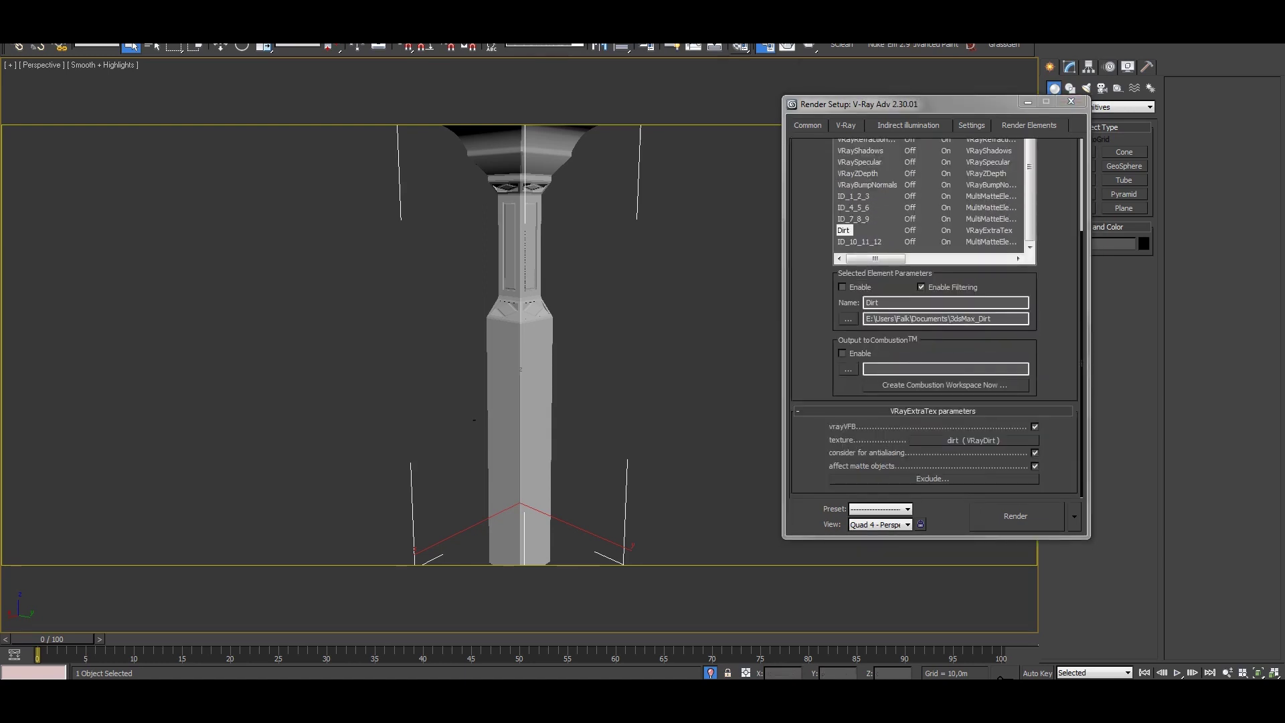
Examine the VRayDirt parameters of the dirt map that feeds the Dirt render element.
key("m")
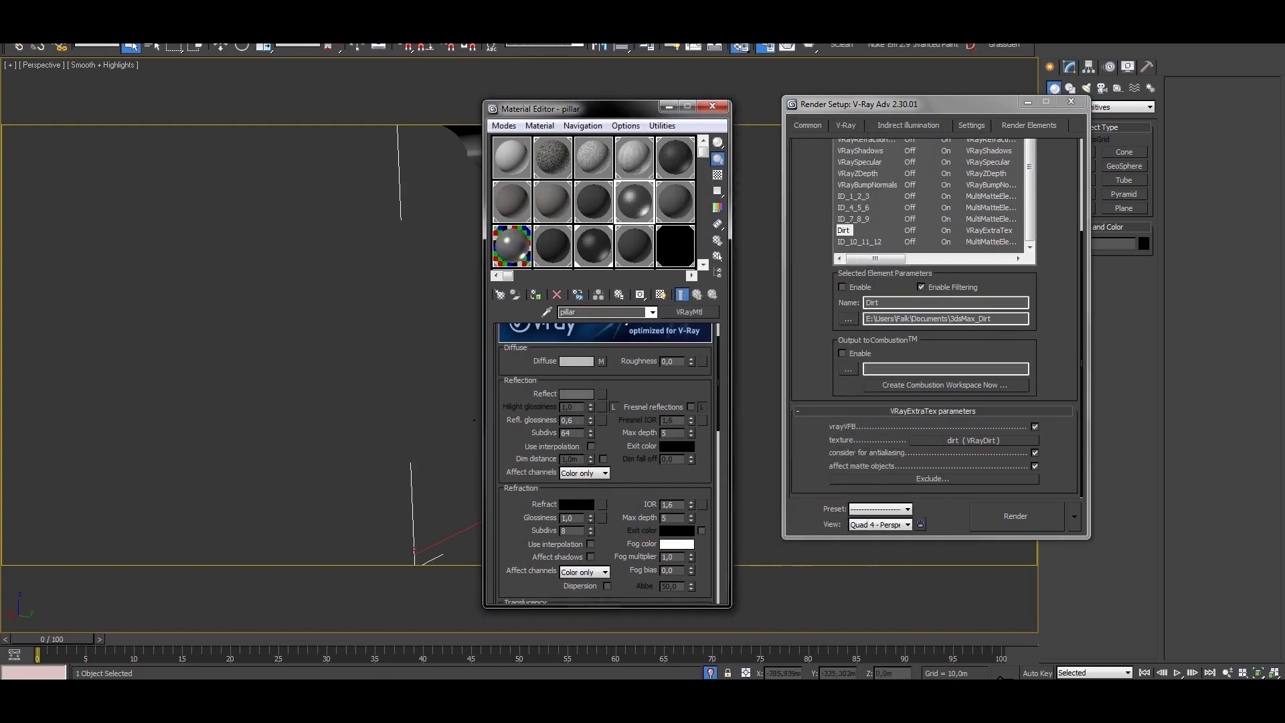
scroll(718, 256, "down", 1)
left_click(675, 245)
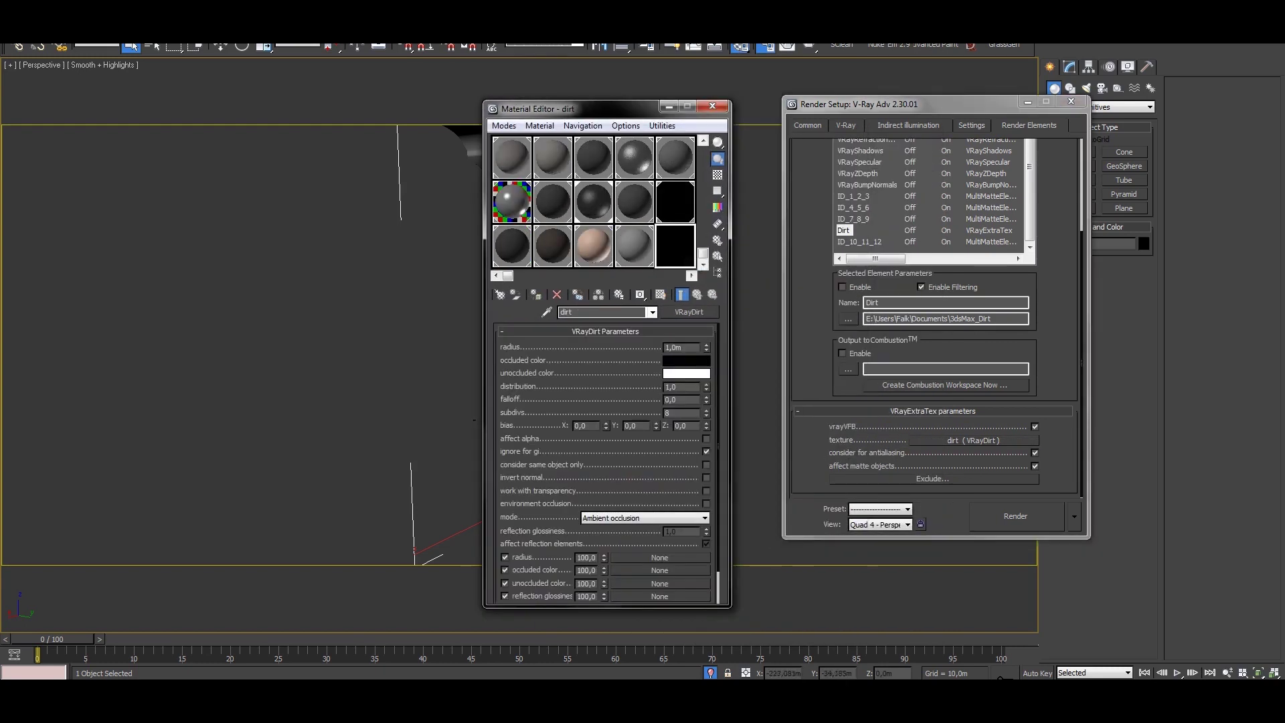
scroll(606, 462, "down", 1)
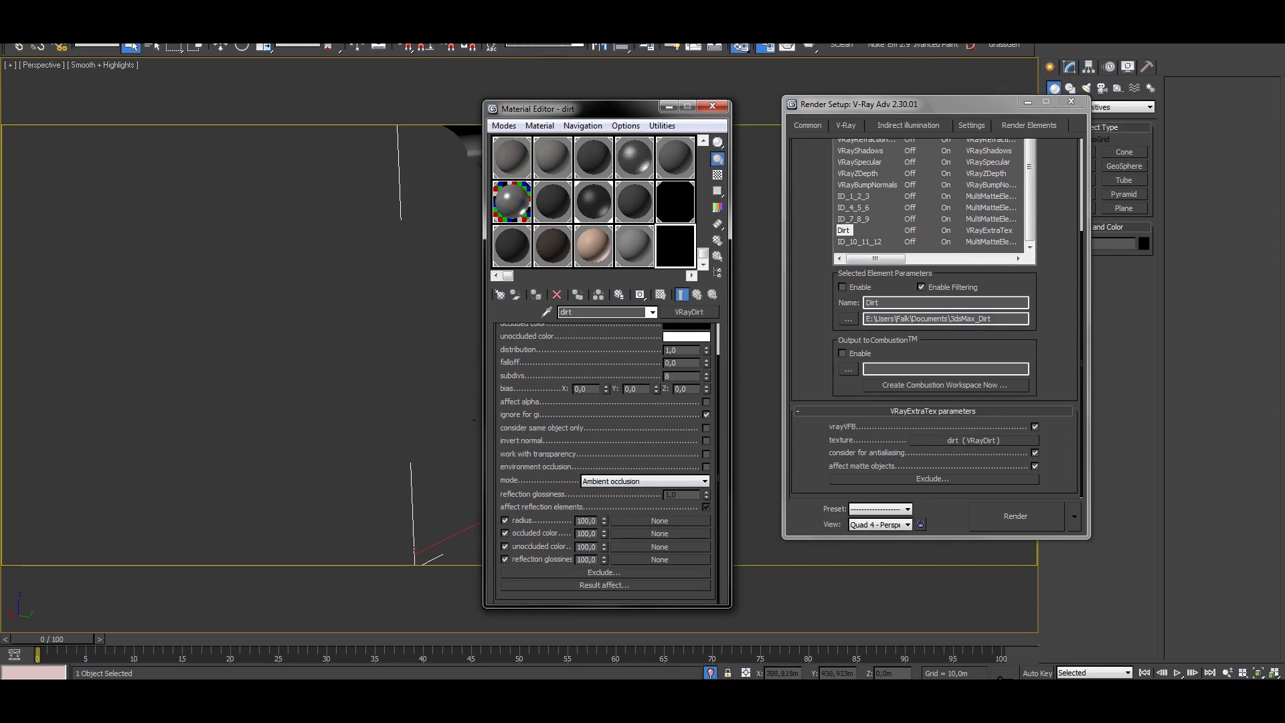
key("m")
Look over the list of render elements and start rendering the viaduct view.
scroll(934, 315, "up", 3)
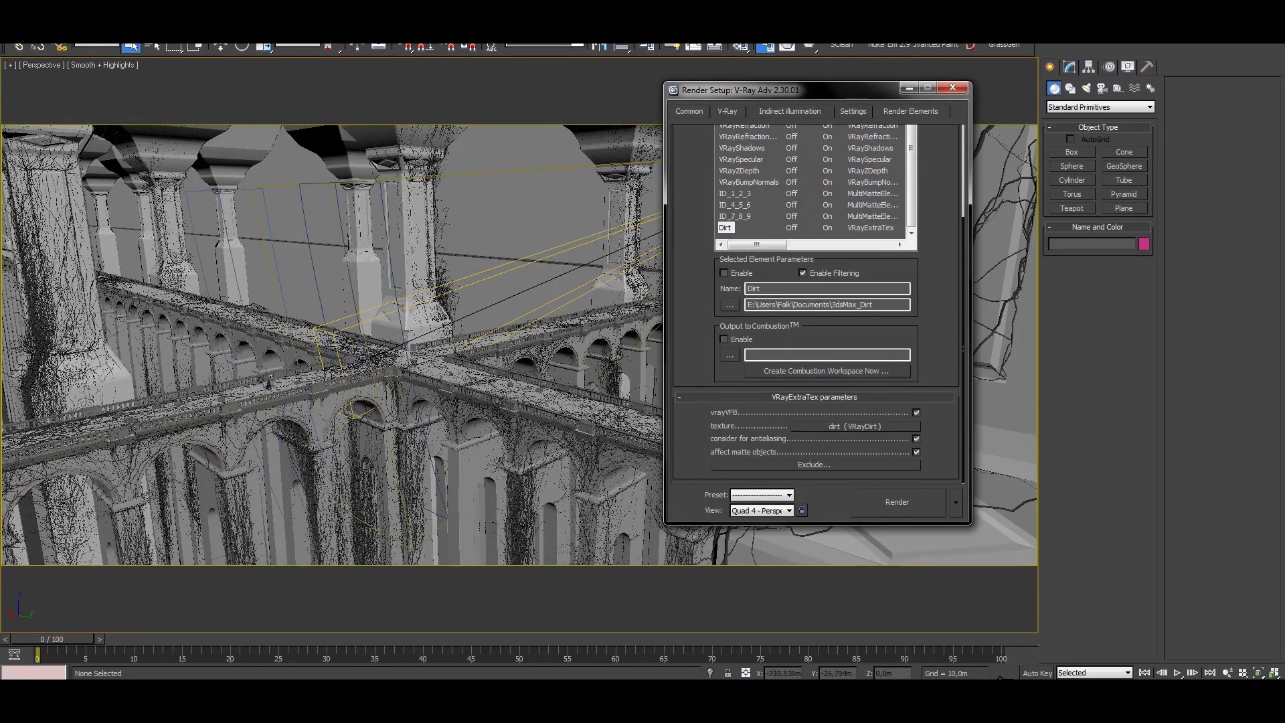
scroll(814, 301, "up", 4)
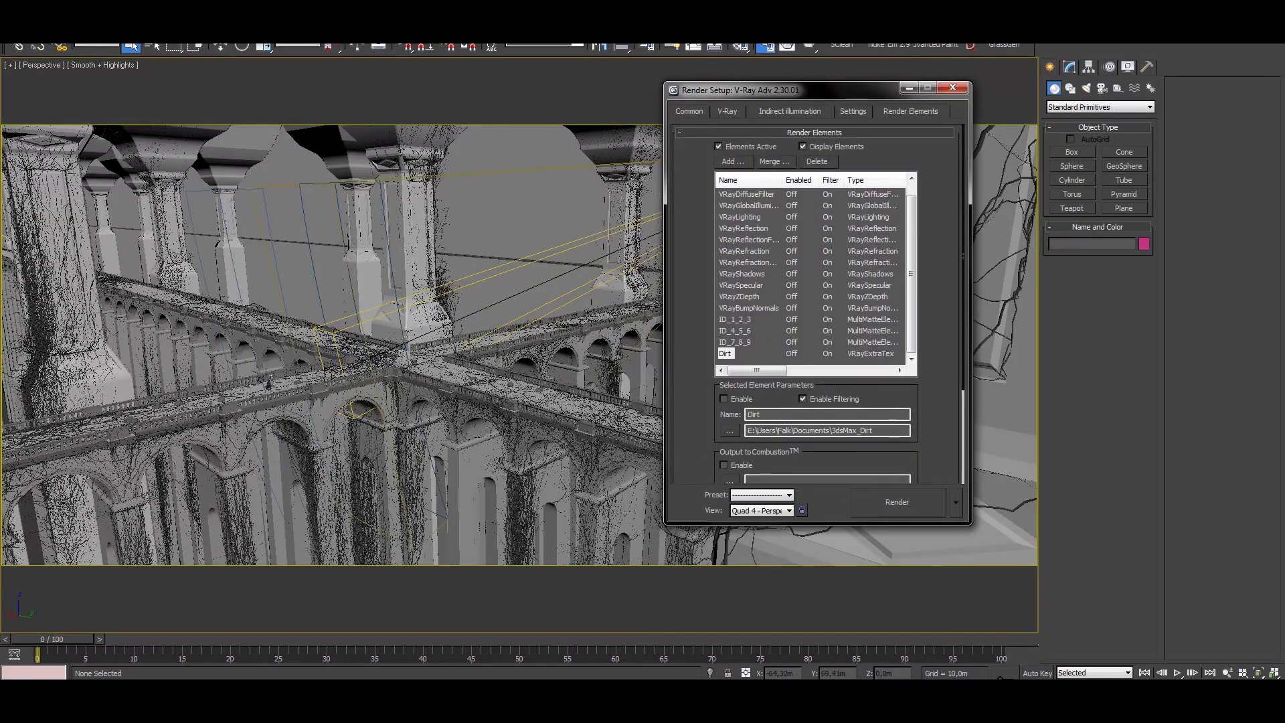
key("shift+q")
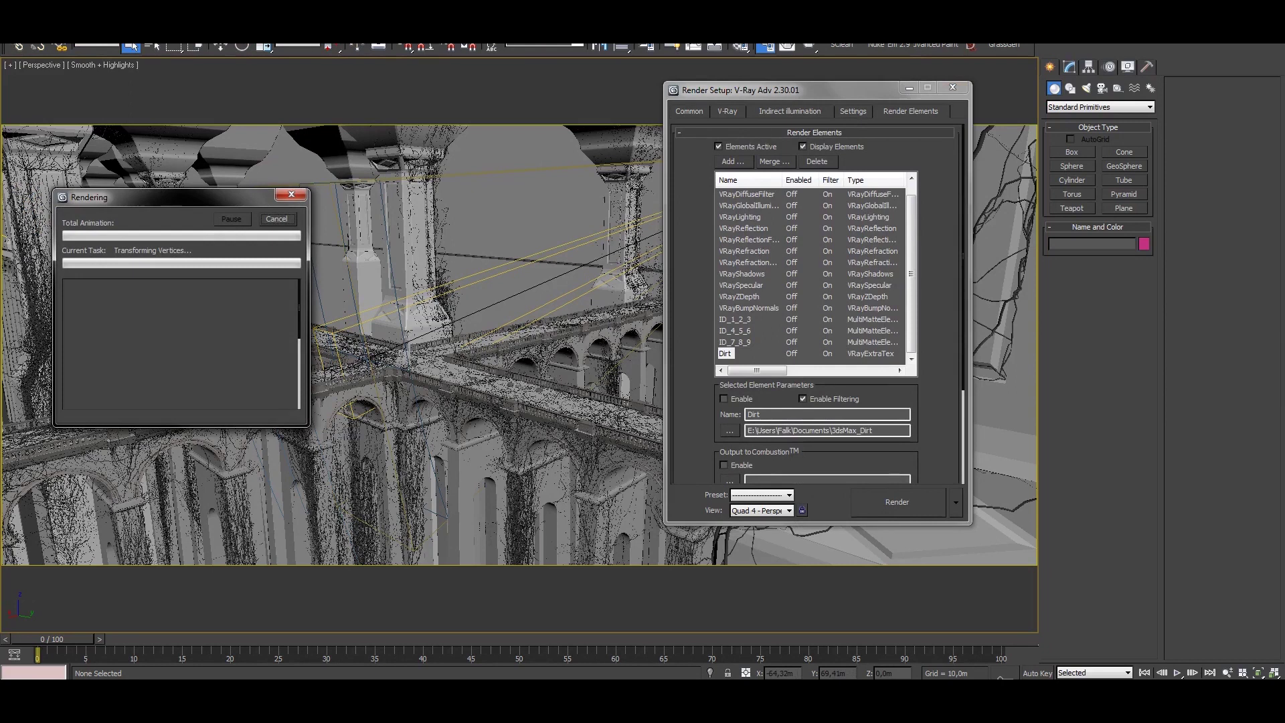